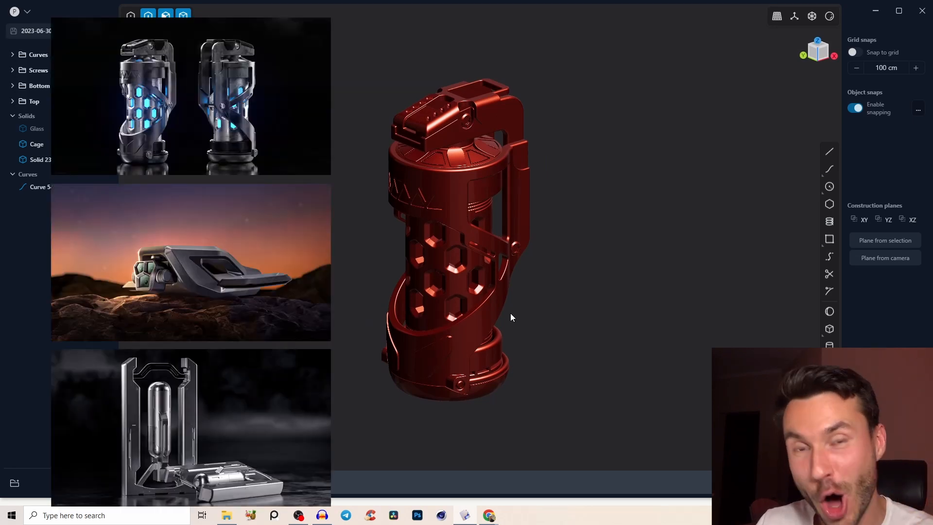
Step: Examine the finished red grenade model from several angles and distances
mouse_move(511, 315)
middle_mouse_down()
mouse_move(569, 310)
mouse_move(522, 325)
middle_mouse_up()
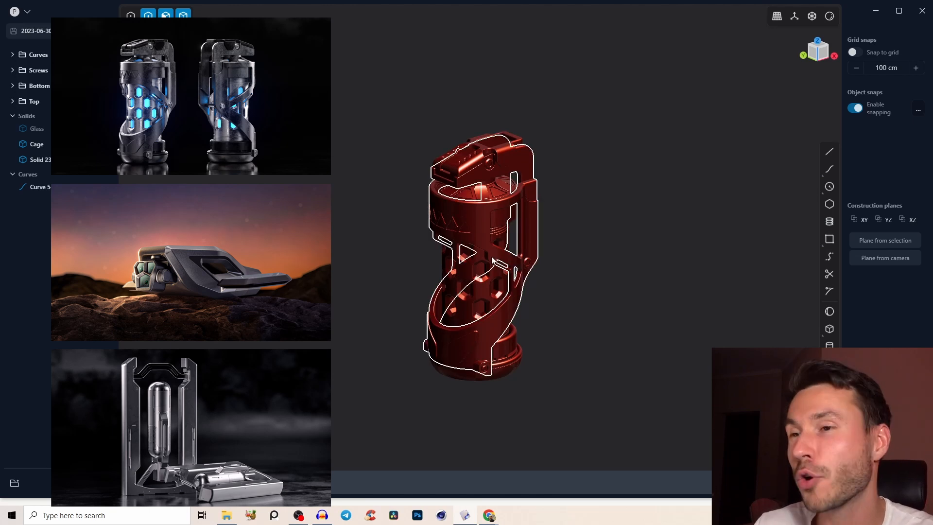
scroll(498, 247, "down", 3)
middle_click_drag(533, 277, 502, 284)
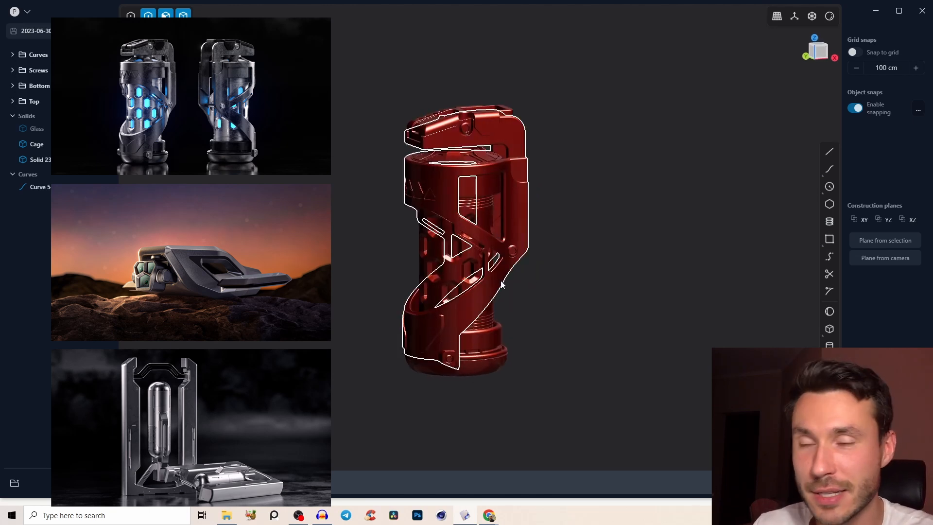
middle_click_drag(560, 321, 571, 317)
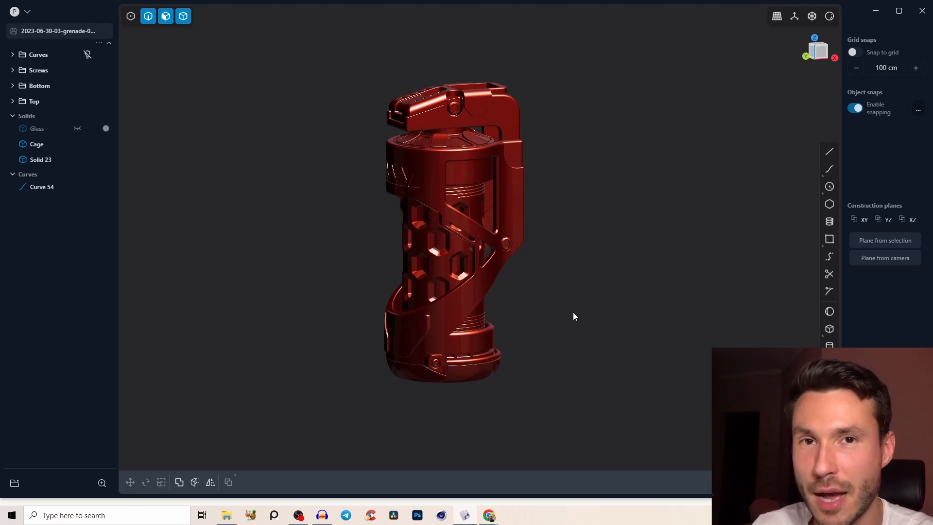
middle_click_drag(573, 312, 540, 294)
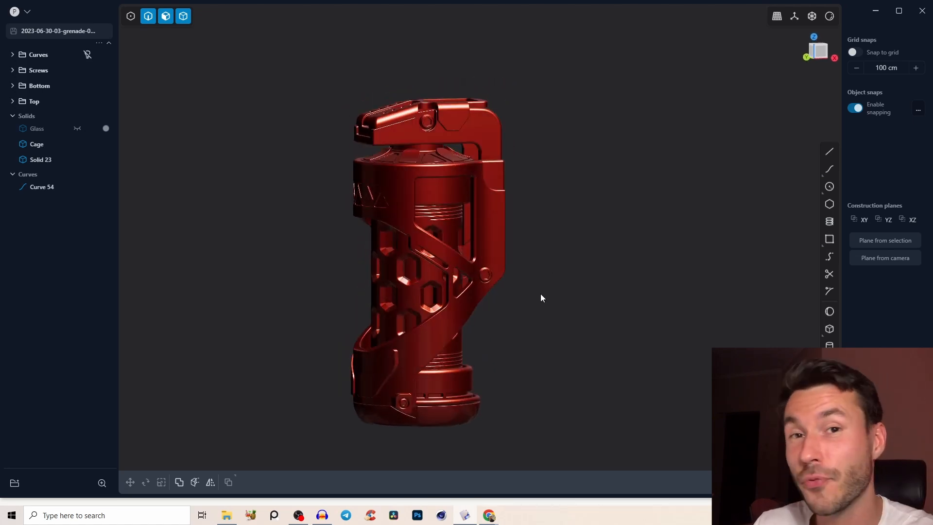
scroll(541, 293, "down", 3)
middle_click_drag(539, 342, 534, 337)
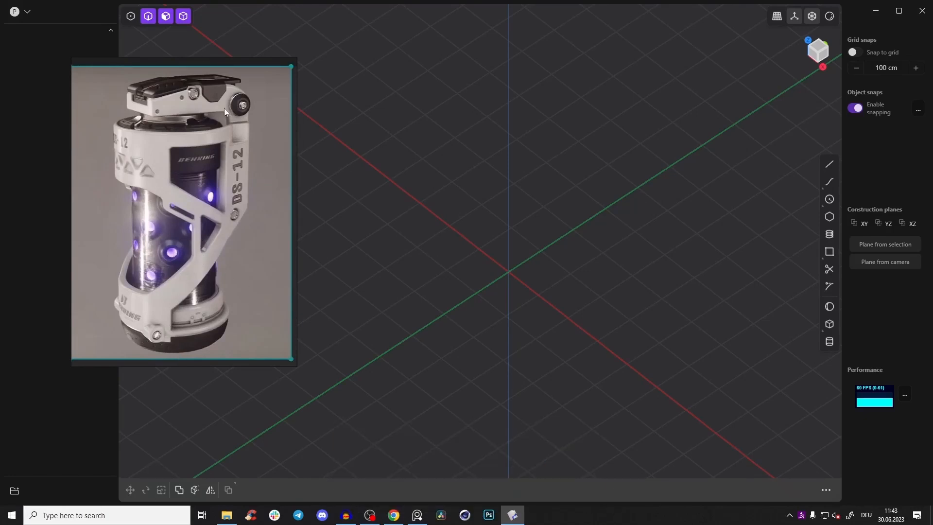
Step: Set the empty viewport to the front view and enlarge the grenade reference image beside it
middle_click_drag(577, 221, 524, 212)
middle_click_drag(496, 267, 523, 274)
left_click(820, 53)
middle_click_drag(586, 176, 531, 234, "shift")
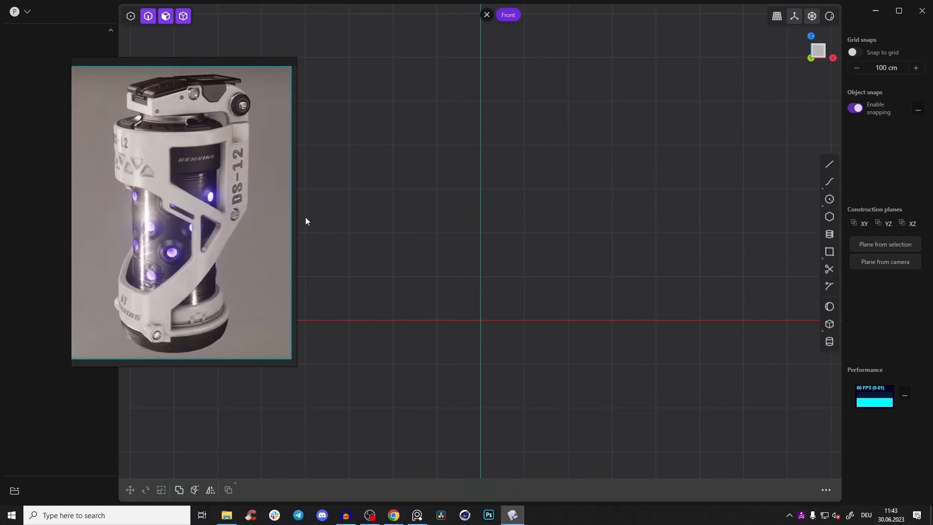
left_click_drag(74, 58, 50, 35)
right_click_drag(263, 186, 305, 220)
double_click(226, 234)
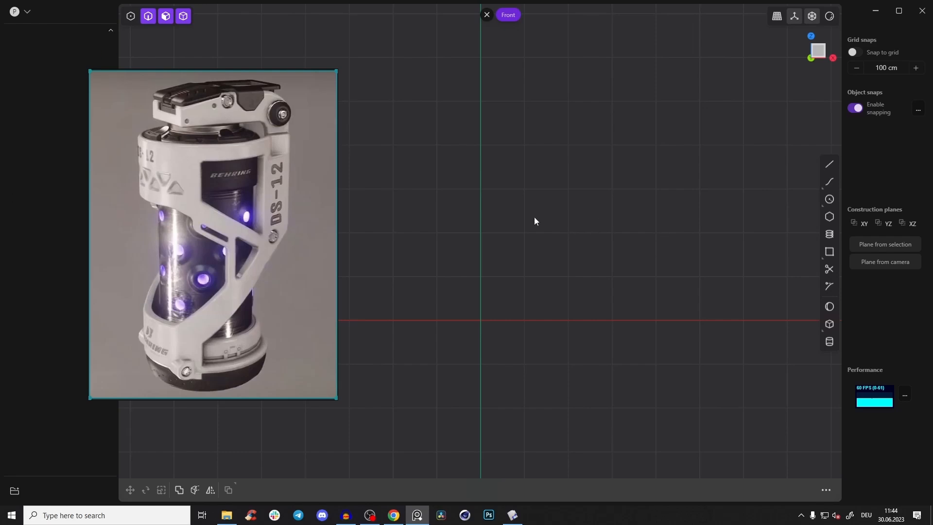
Step: Create a cylinder at the origin with a radius of about 205 cm and a height of about 1088 cm
left_click(515, 211)
middle_click_drag(523, 170, 529, 213, "shift")
scroll(587, 227, "down", 2)
middle_click_drag(683, 237, 539, 305)
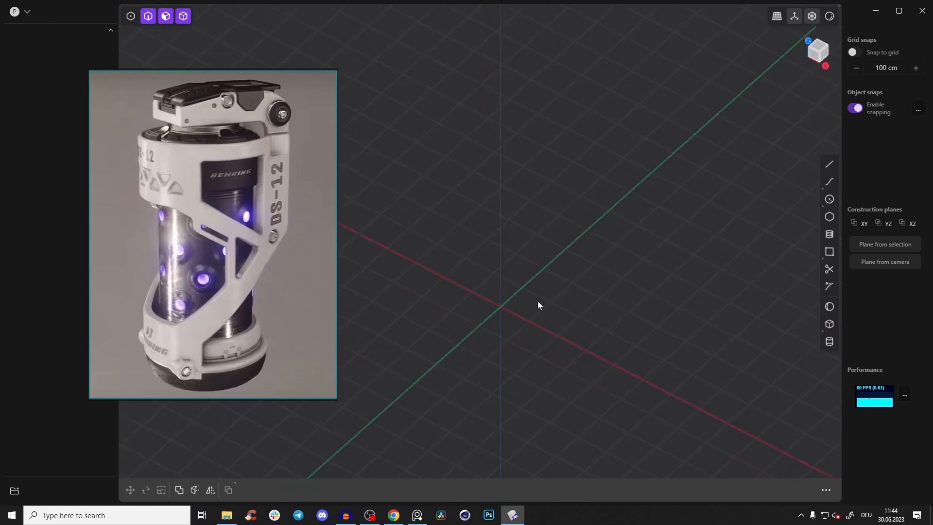
left_click(831, 340)
left_click(501, 307)
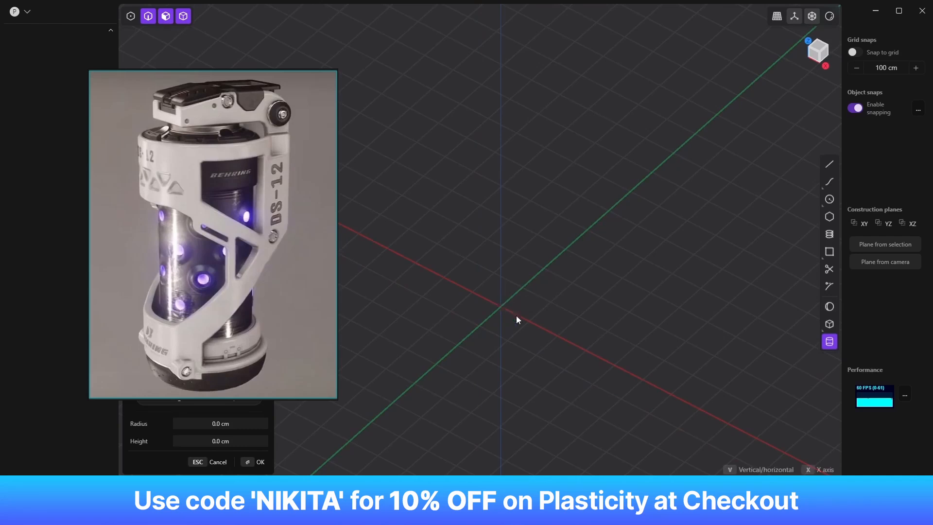
left_click(559, 337)
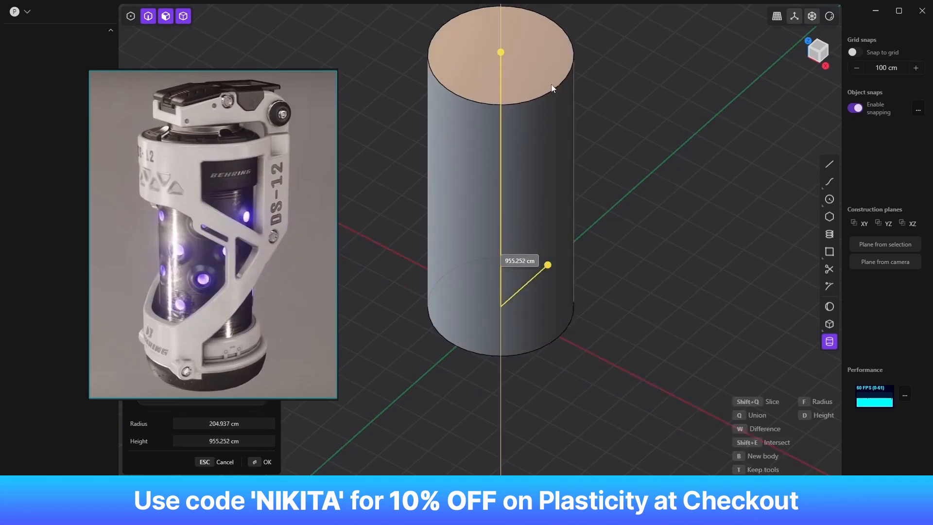
left_click(547, 51)
middle_click_drag(572, 104, 539, 170, "shift")
scroll(555, 127, "down", 2)
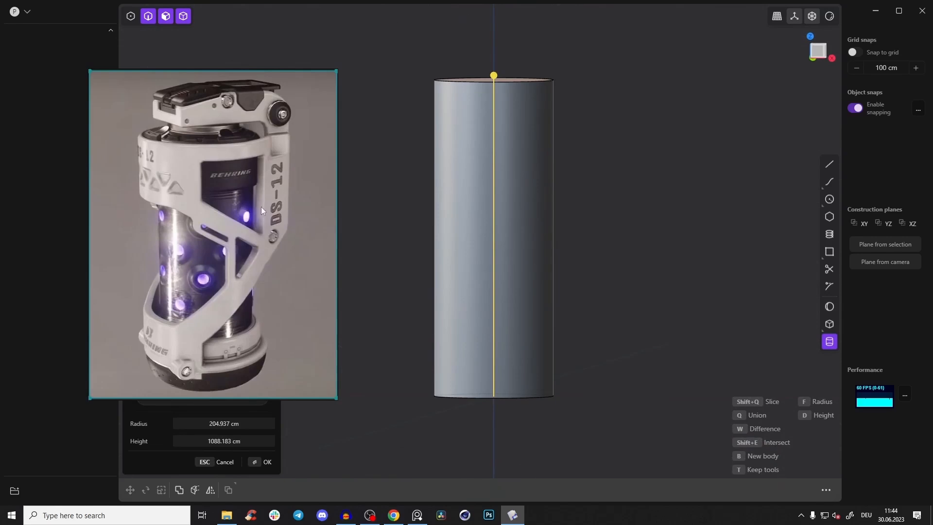
key("Return")
Step: Offset the cylinder's top face downward to a height of about 1030 cm
middle_click_drag(585, 144, 522, 116)
left_click(521, 105)
left_click_drag(521, 69, 523, 87)
key("Return")
Step: Frame the reference image on the grenade's lower half and show the cylinder's lower part in the front view
middle_click_drag(564, 130, 557, 119)
right_click_drag(223, 266, 221, 226)
key("Escape")
middle_click_drag(603, 181, 655, 229)
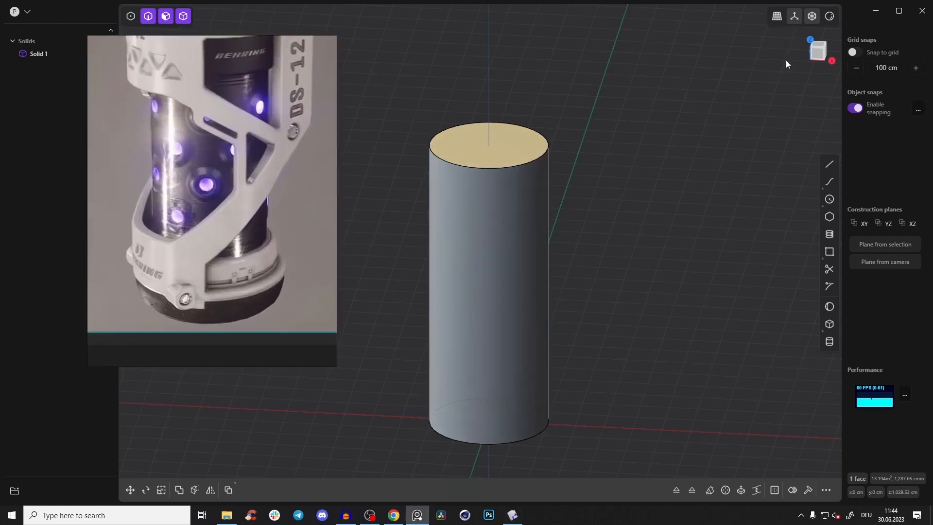
left_click(819, 52)
key("Escape")
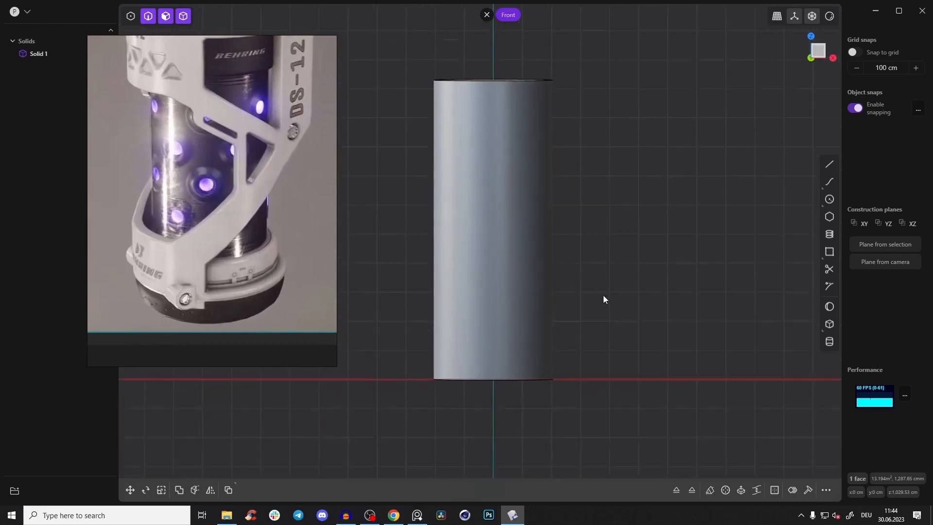
middle_click_drag(603, 295, 598, 272)
left_click(820, 53)
middle_click_drag(563, 304, 588, 314)
scroll(588, 328, "up", 2)
scroll(587, 329, "up", 3)
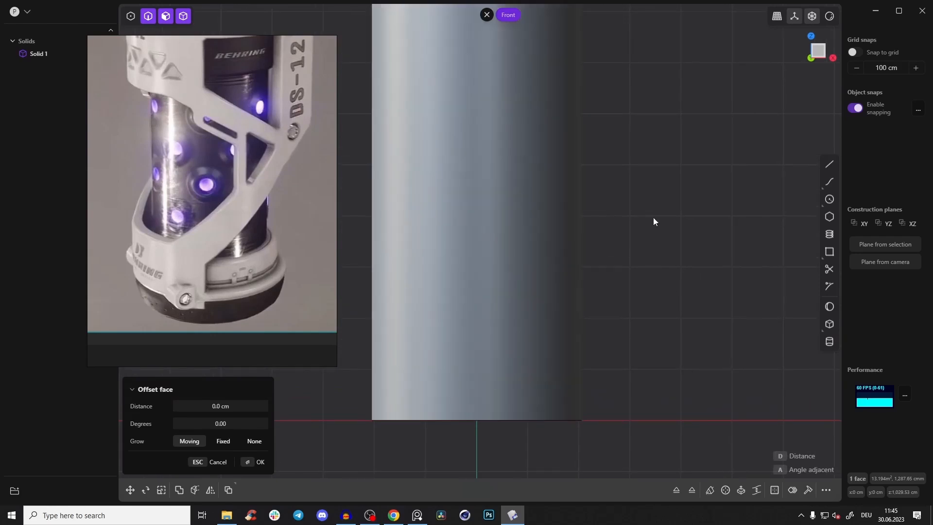
left_click(828, 201)
scroll(579, 301, "up", 3)
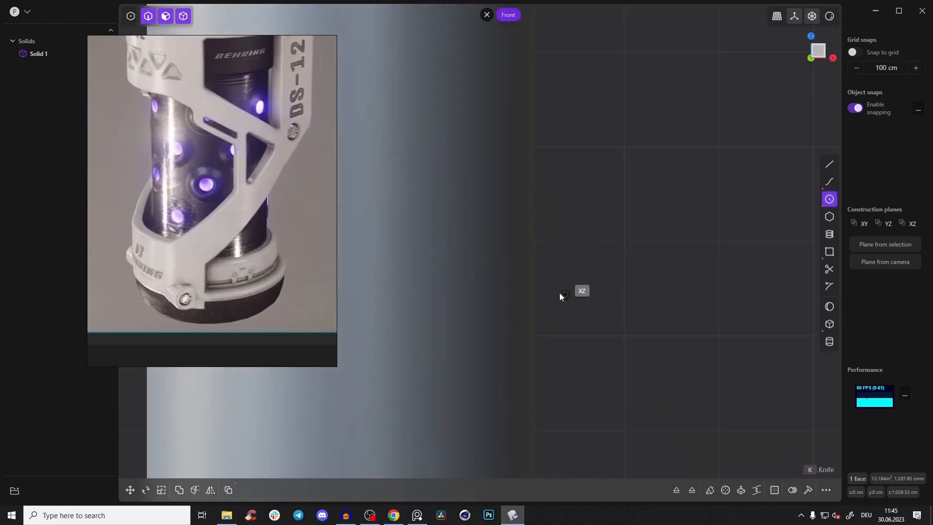
scroll(505, 381, "down", 3)
key("Escape")
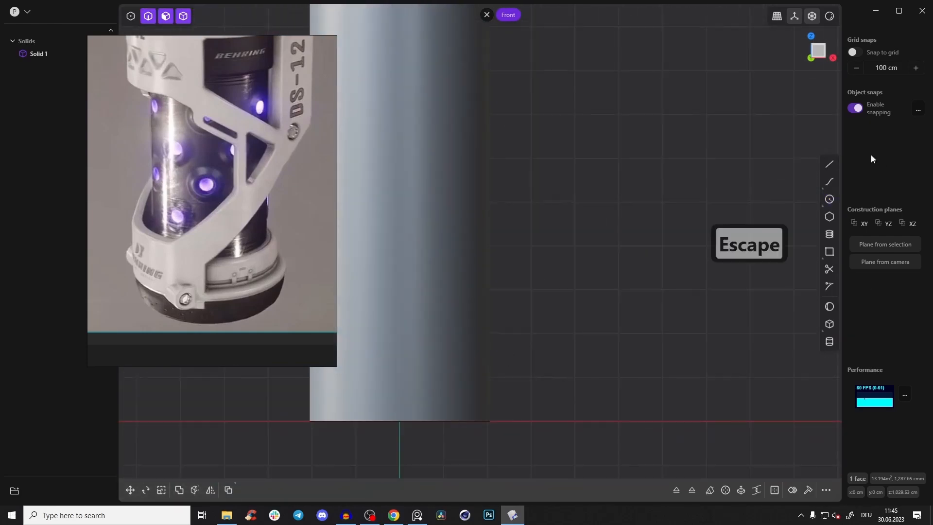
Step: Draw a vertical line along the cylinder's outer edge on the positive X side, from its base to its top
left_click(830, 166)
left_click(490, 421)
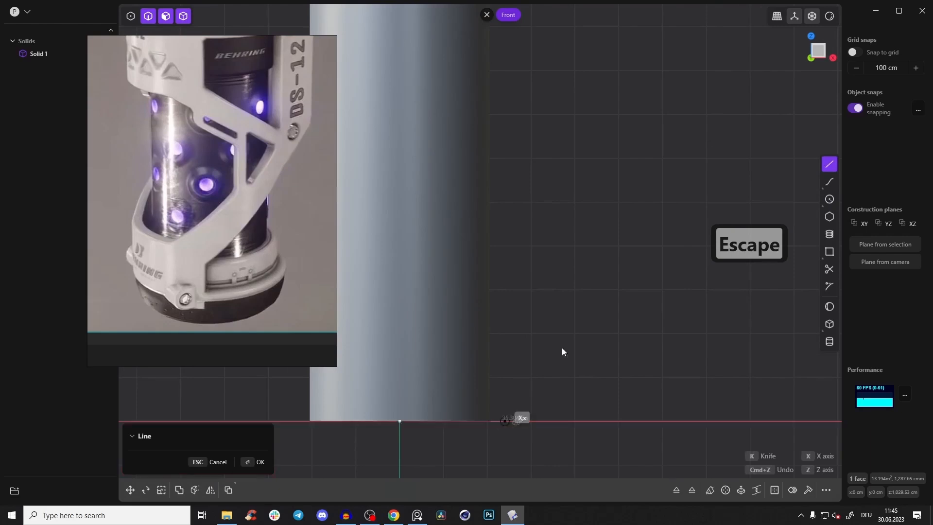
middle_click_drag(566, 184, 570, 334)
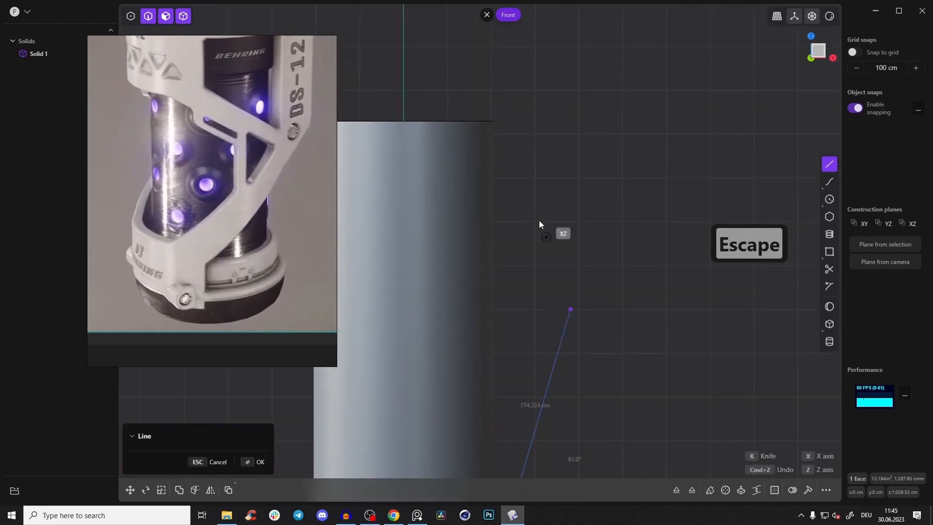
left_click(495, 121)
Step: Draw a two-point circle of about 17.6 cm radius outward from the vertical edge line, near the cylinder's lower end
scroll(558, 227, "up", 5)
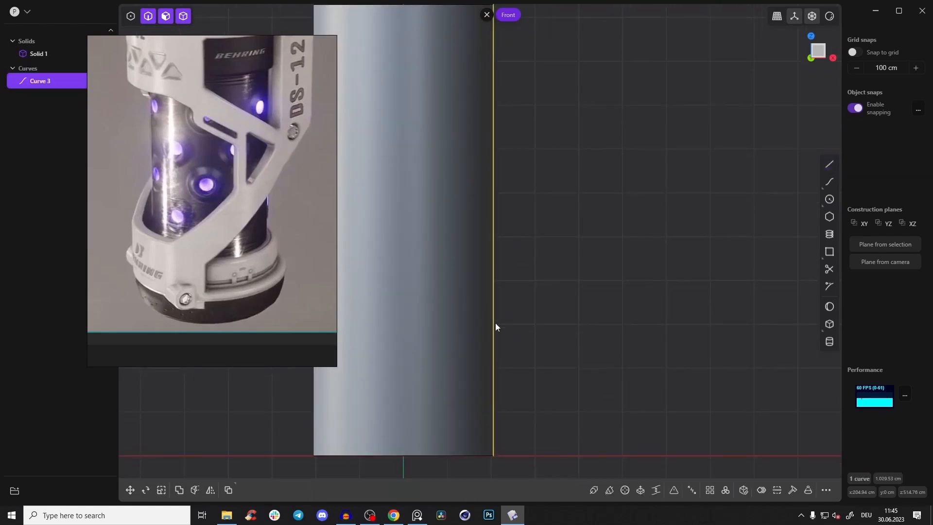
scroll(510, 322, "up", 4)
scroll(503, 334, "up", 2)
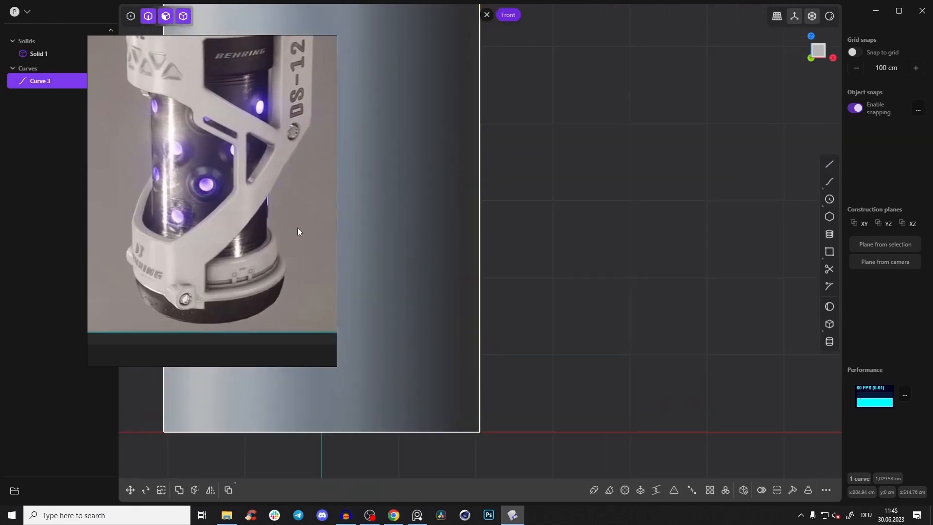
scroll(549, 316, "up", 1)
middle_click_drag(532, 301, 539, 256, "shift")
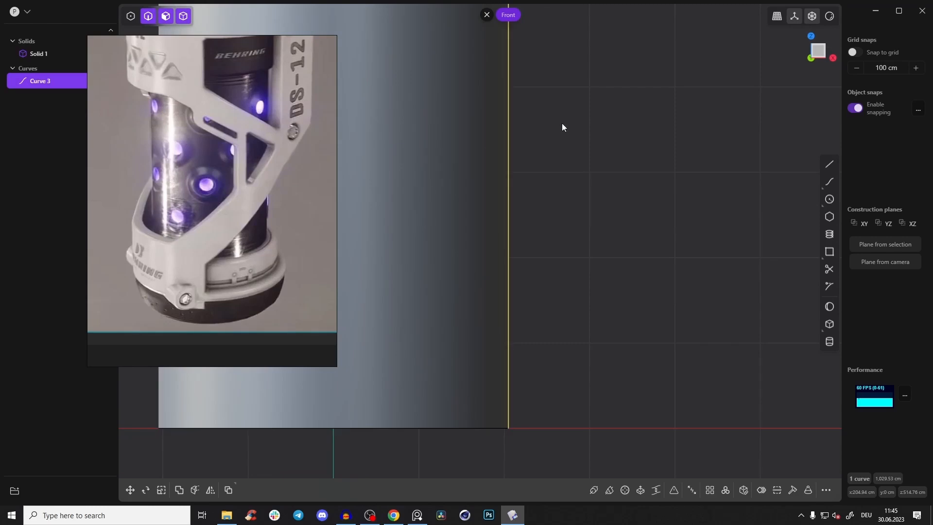
middle_click_drag(504, 269, 508, 259, "shift")
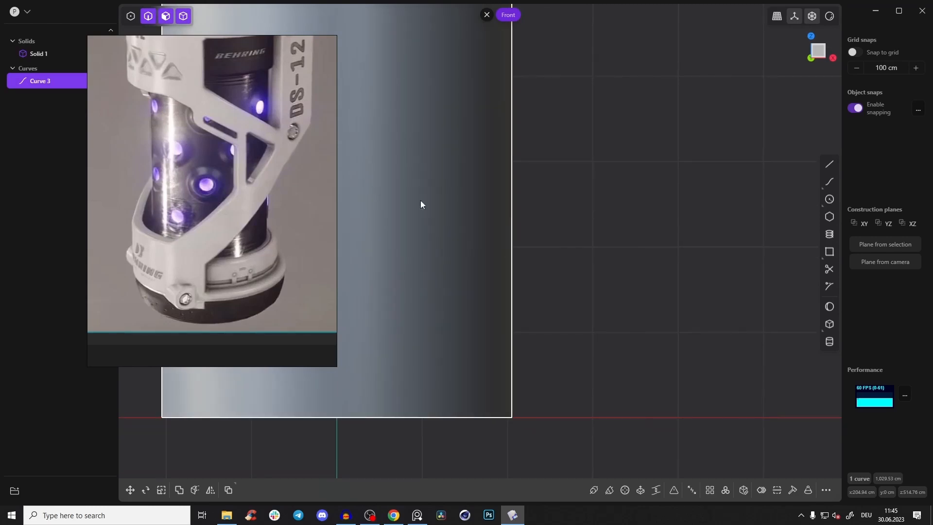
middle_click_drag(565, 246, 557, 263, "shift")
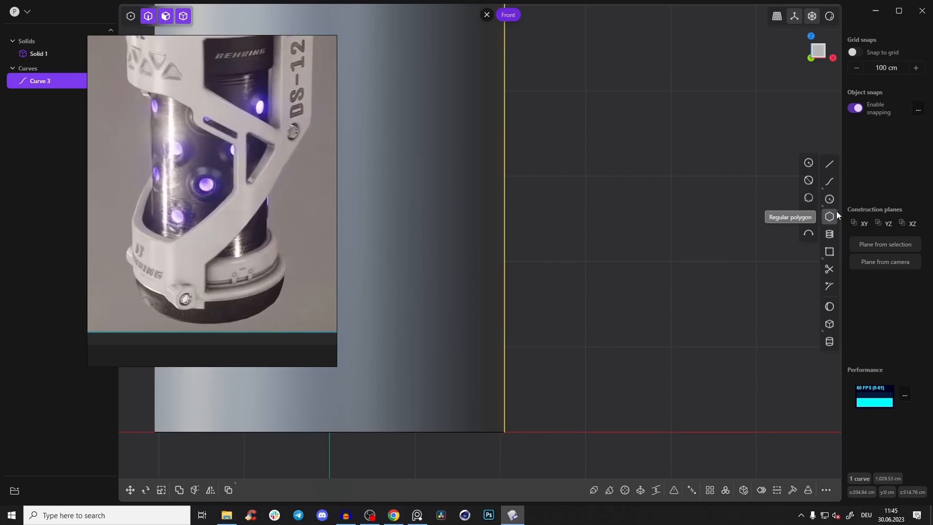
left_click(808, 180)
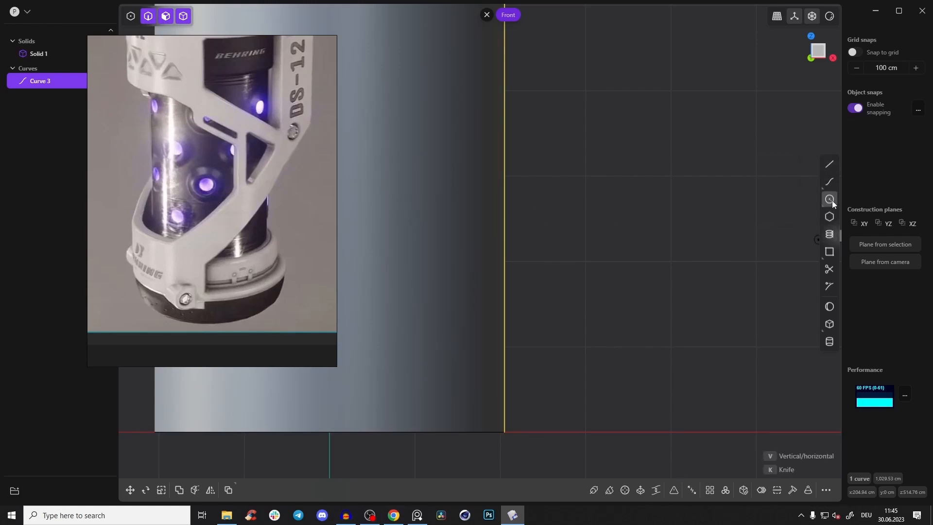
mouse_move(831, 200)
left_click(505, 238)
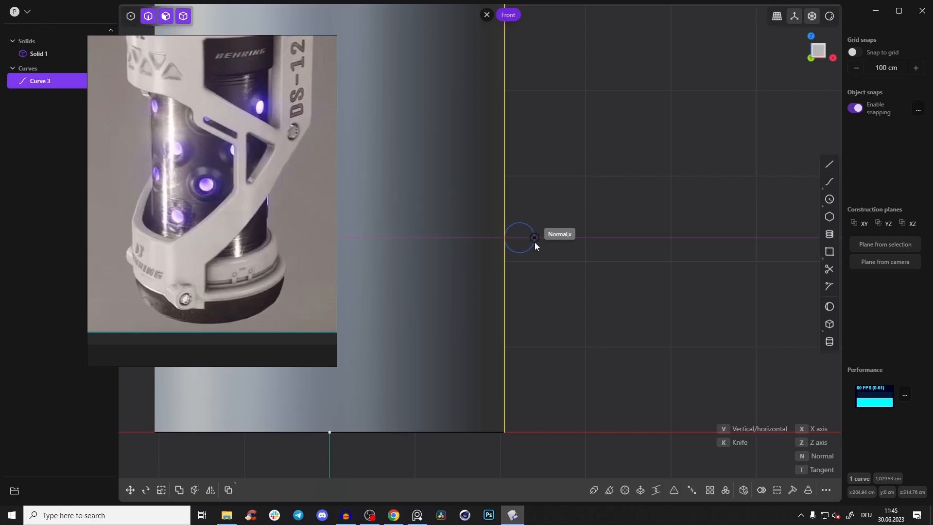
left_click(534, 238)
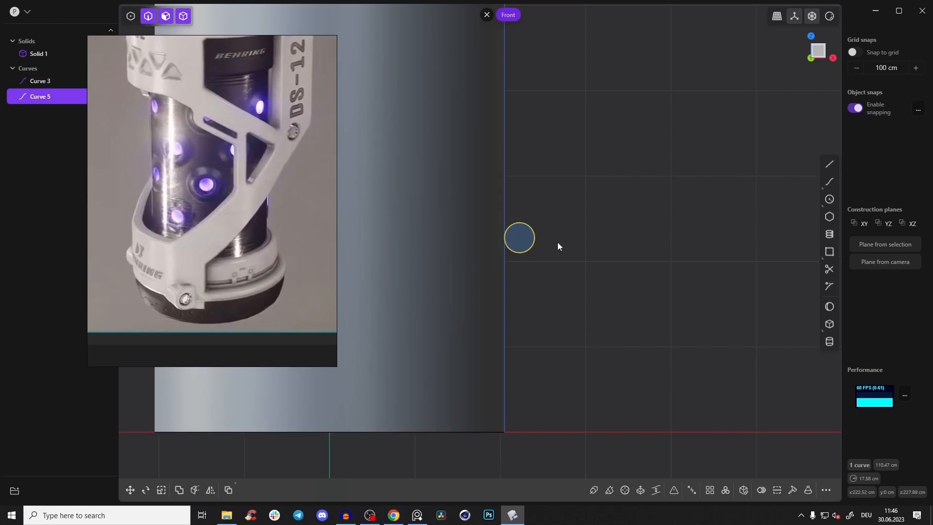
Step: Draw a line from the circle's outer point straight down, with a perpendicular segment of about 35 cm back to the vertical edge line
scroll(560, 224, "up", 2)
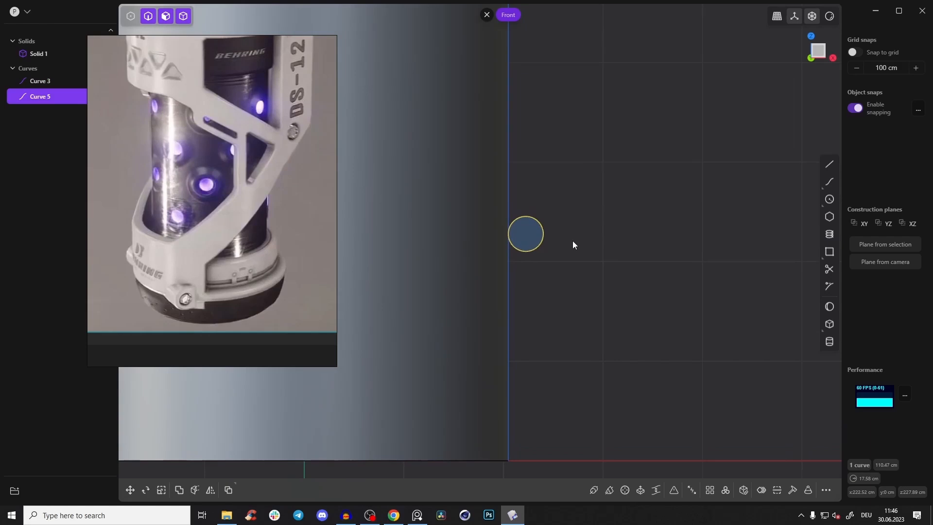
left_click(829, 165)
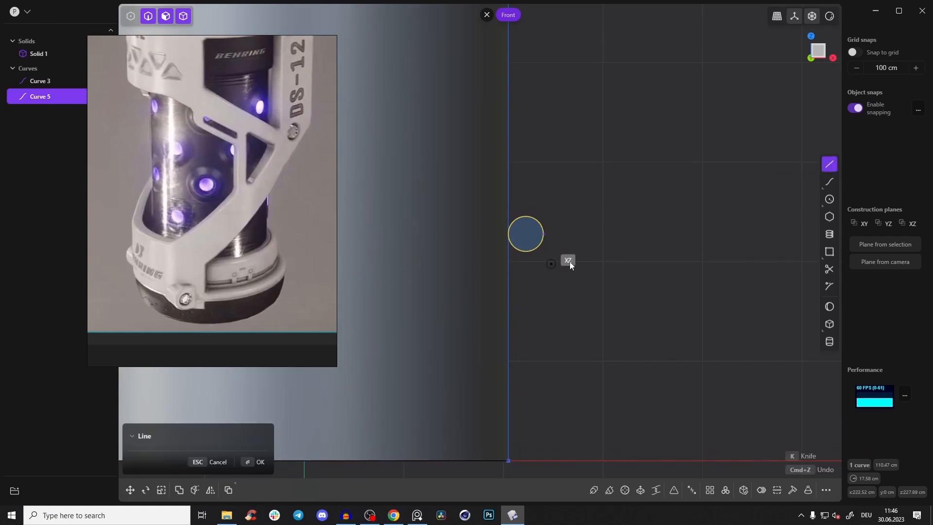
left_click(544, 234)
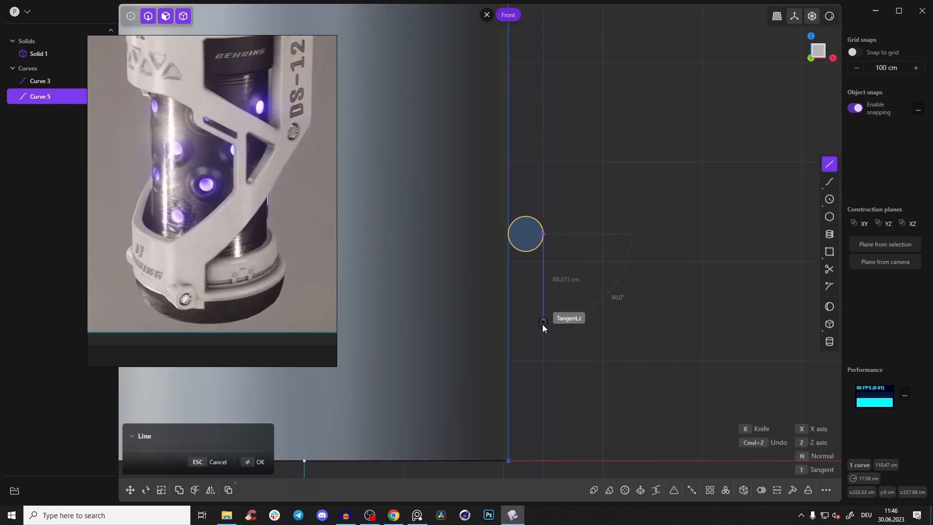
left_click(543, 361)
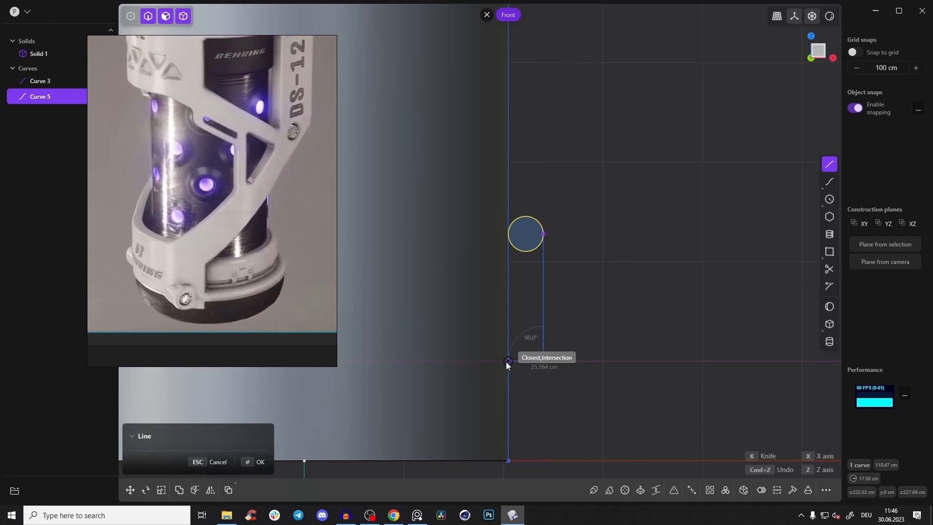
left_click(507, 361)
right_click(574, 270)
middle_click_drag(566, 267, 528, 238, "shift")
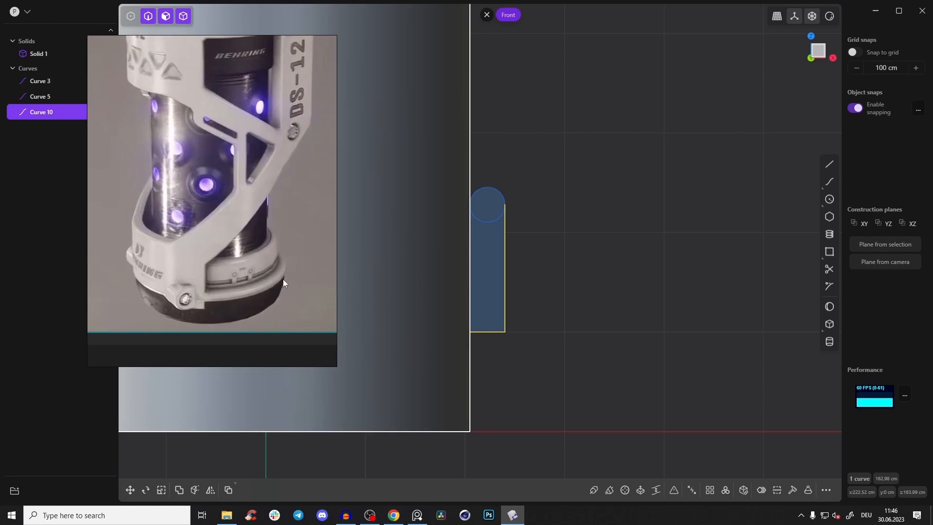
Step: Draw a two-point circle of about 18.8 cm radius outward from the outer vertical line of the ring profile, near its lower end
left_click(830, 200)
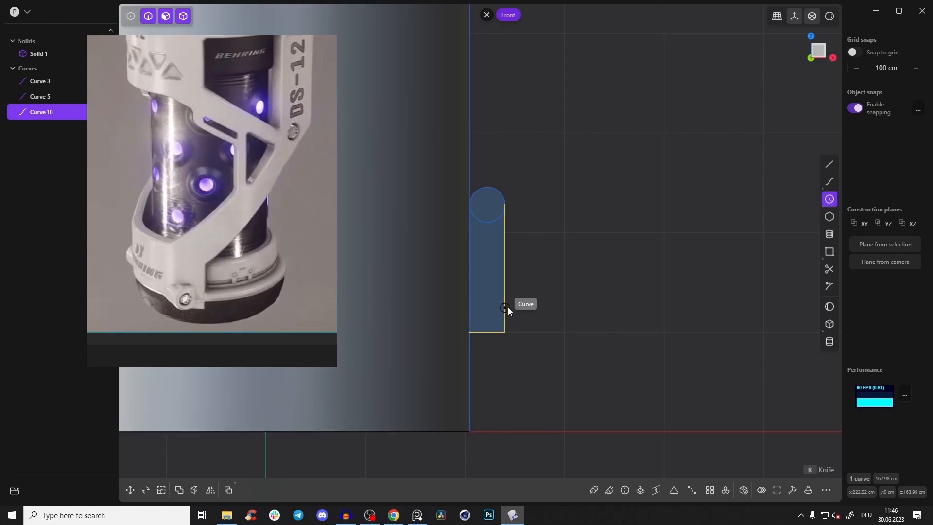
left_click(832, 199)
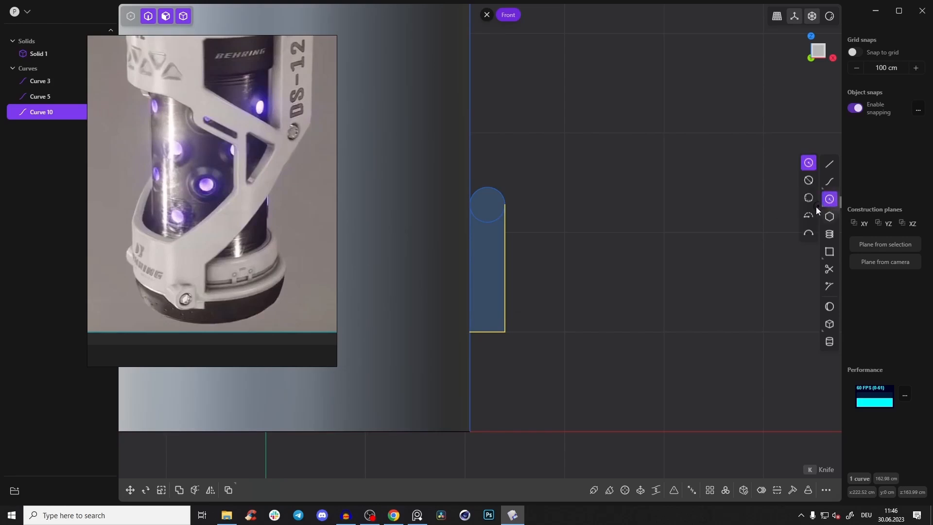
left_click(811, 185)
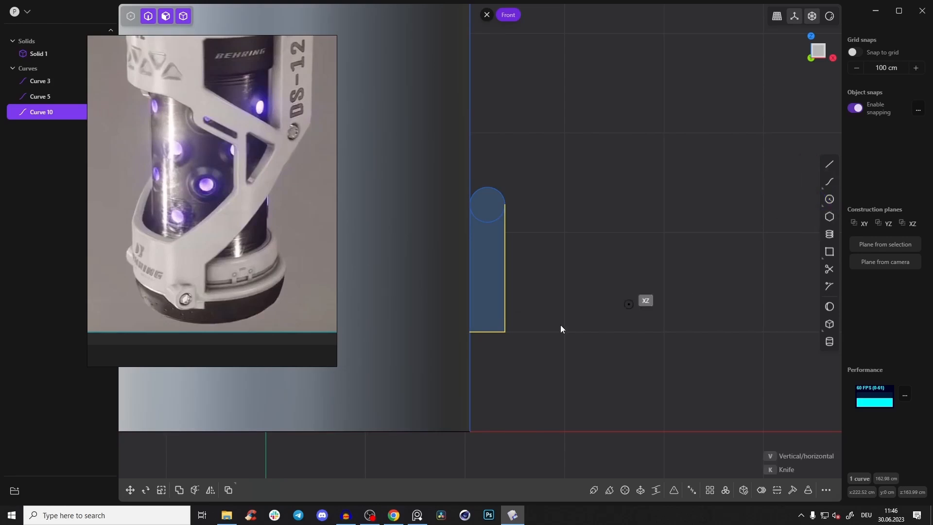
left_click(505, 316)
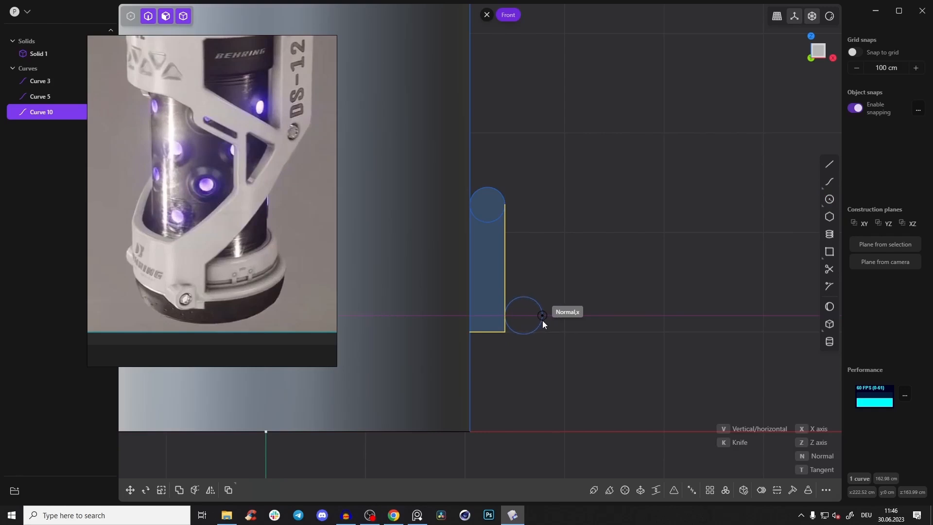
left_click(543, 320)
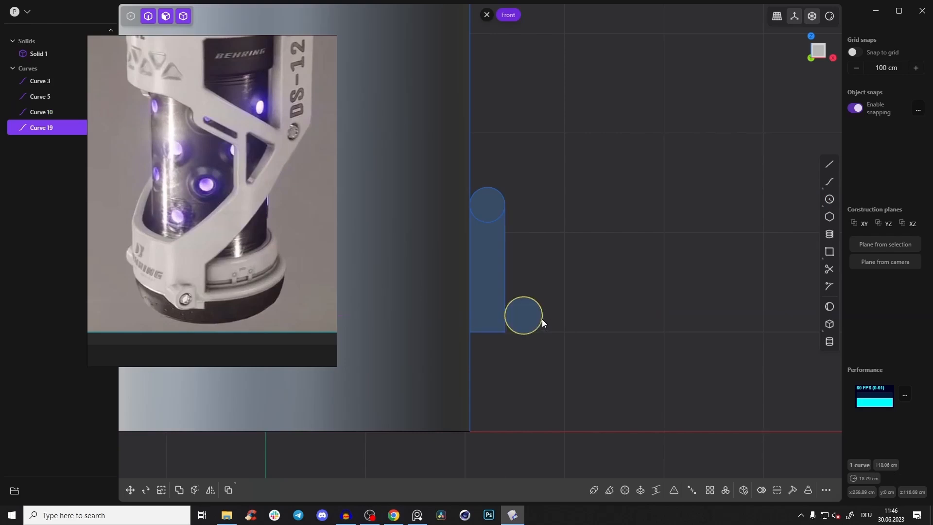
Step: Move the new circle down about 11 cm along the Z axis
key("g")
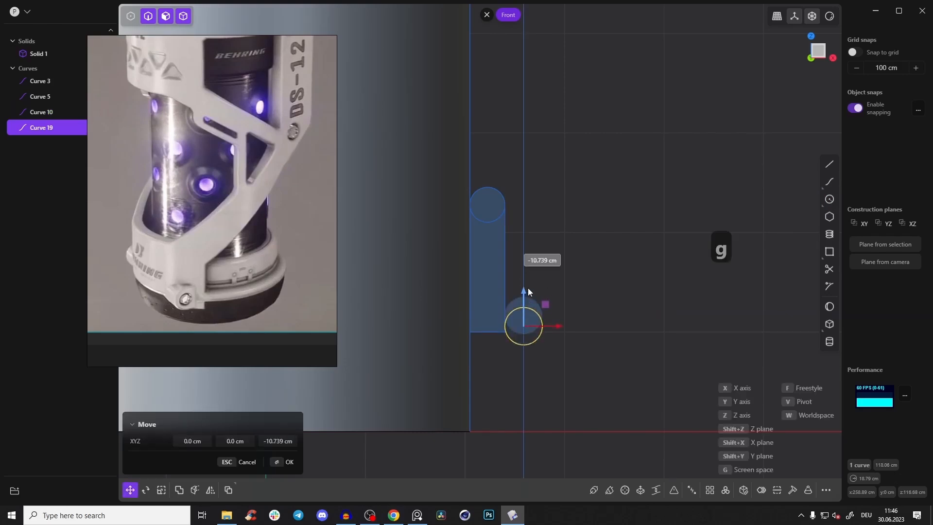
left_click(536, 281)
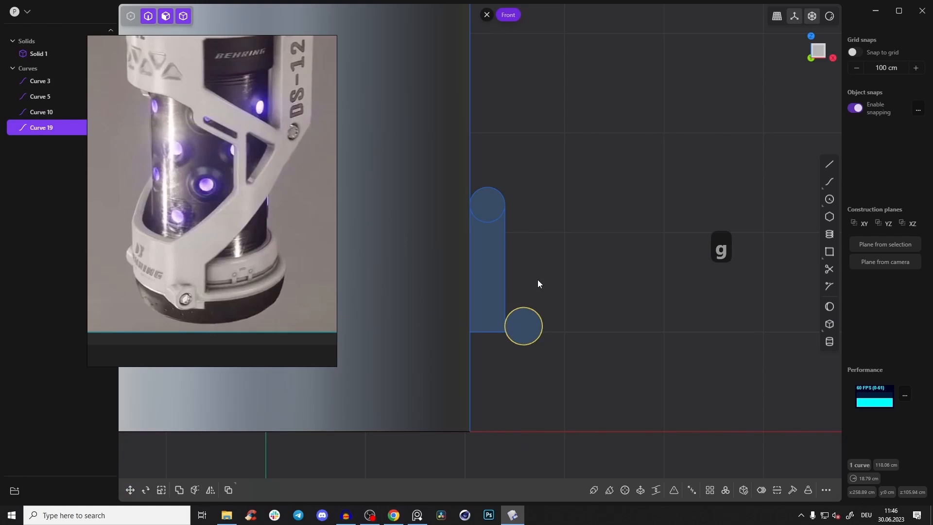
left_click(538, 279)
scroll(520, 318, "up", 3)
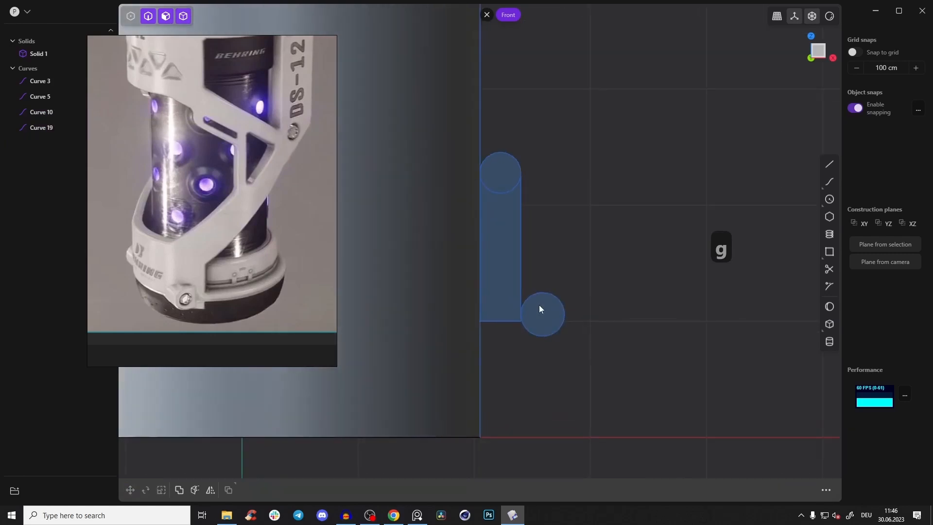
Step: Draw a line from the lower circle's lowest point horizontally to the cylinder's edge line and up to the profile's existing corner
left_click(827, 167)
left_click(562, 344)
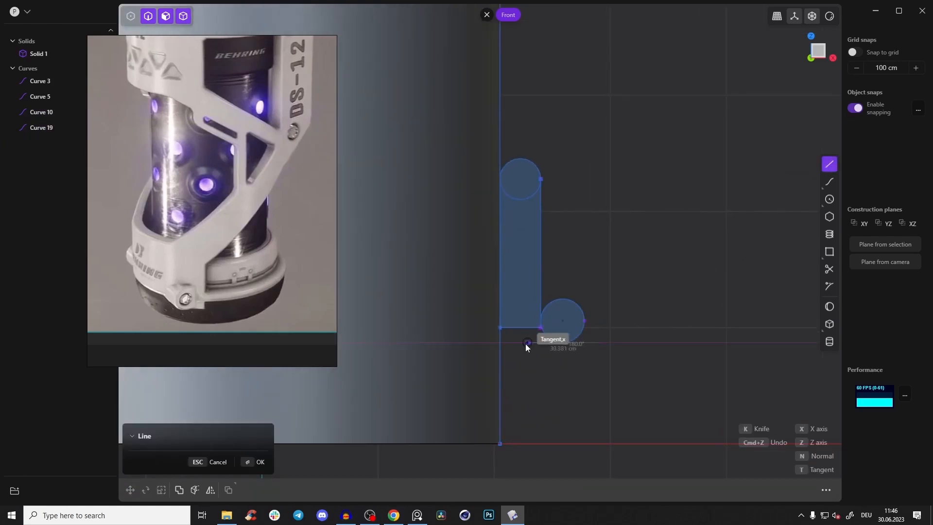
left_click(501, 343)
left_click(500, 327)
right_click(680, 229)
left_click(634, 235)
Step: Trim away the upper circle's inner half and the horizontal segment inside the profile
middle_click_drag(601, 256, 561, 272, "shift")
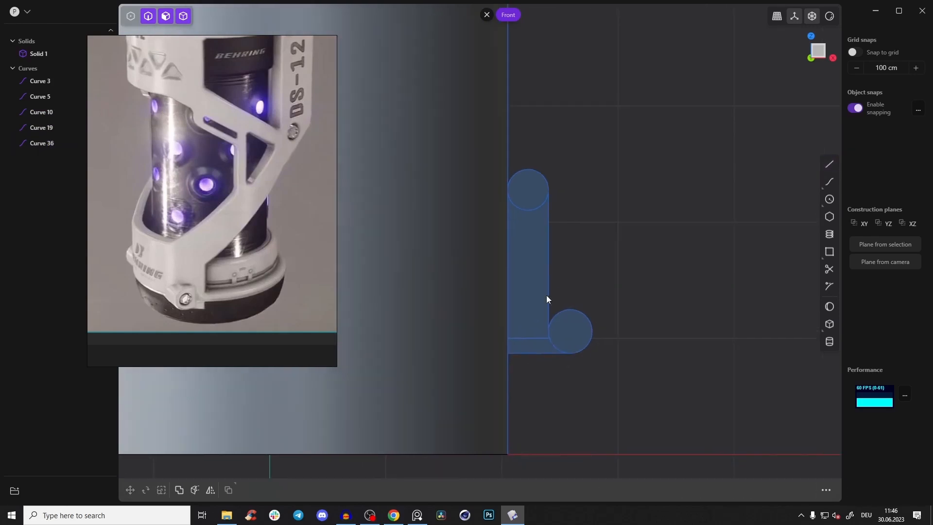
scroll(532, 304, "up", 2)
middle_click_drag(589, 302, 579, 329, "shift")
mouse_move(509, 237)
middle_mouse_down("shift")
mouse_move(483, 220)
mouse_move(512, 224)
middle_mouse_up("shift")
middle_click_drag(562, 203, 557, 206, "shift")
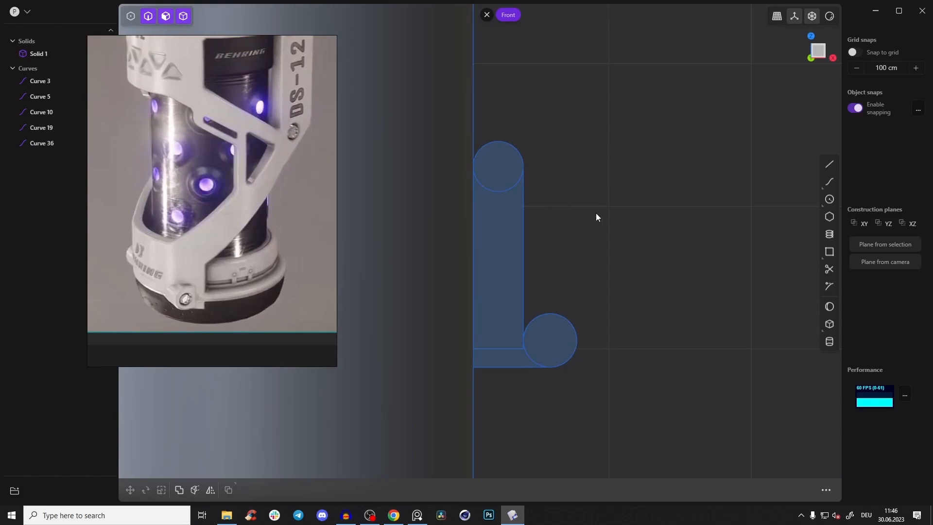
key("t")
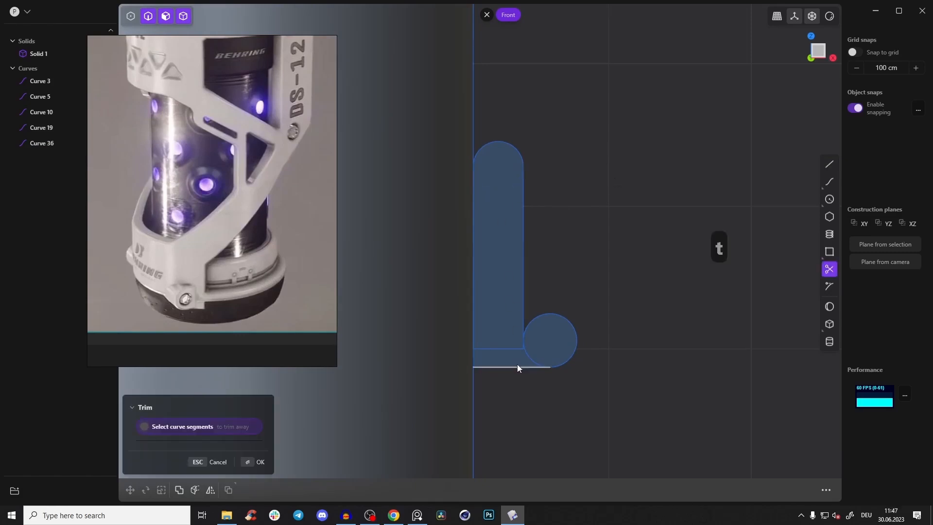
scroll(501, 350, "up", 5)
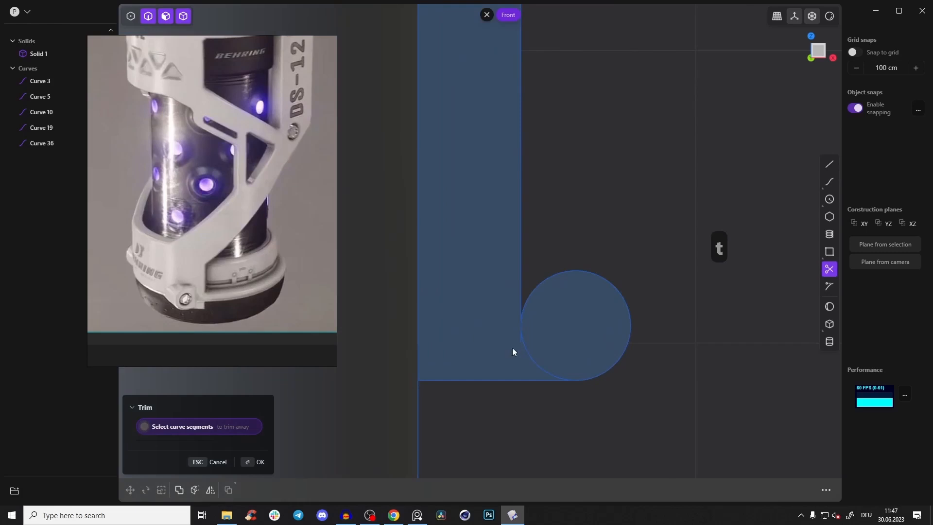
middle_click_drag(442, 188, 471, 325, "shift")
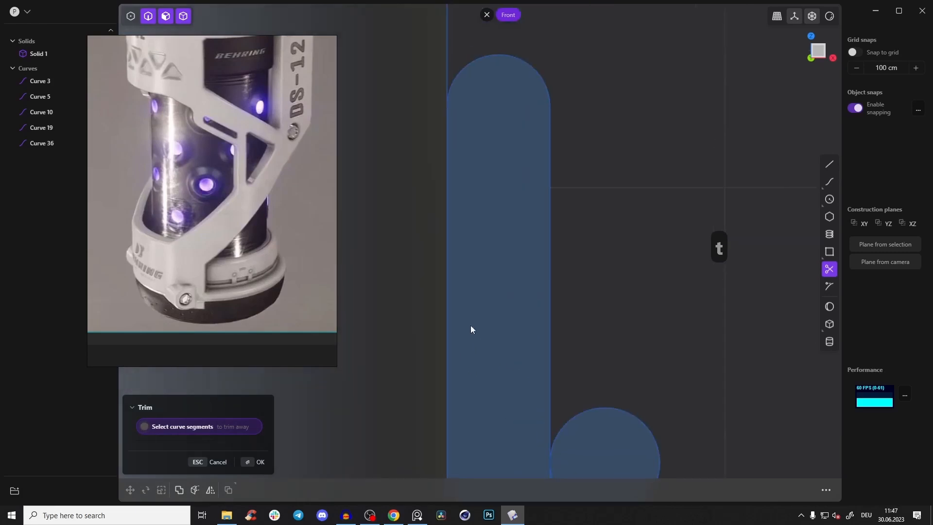
Step: Try to trim the vertical edge line alongside the ring profile, and undo that trim
left_click(451, 310)
key("ctrl+z")
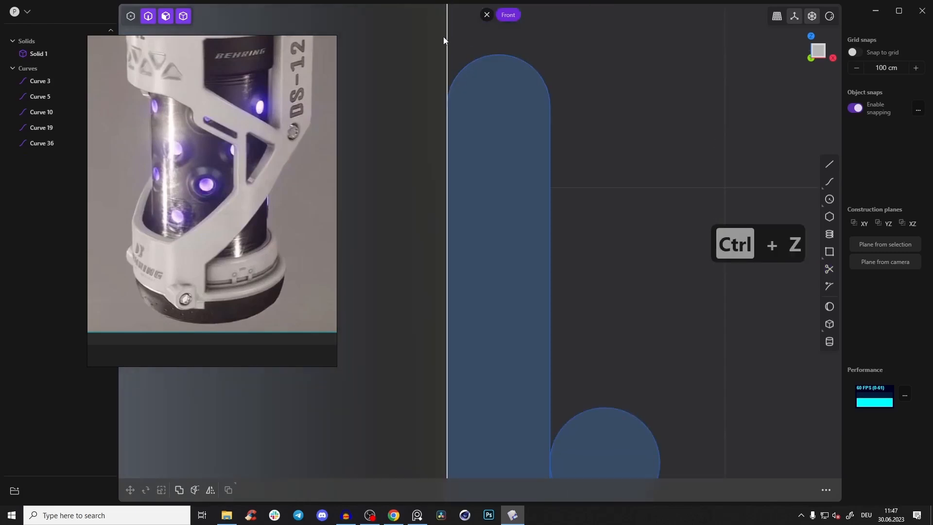
left_click(445, 36)
left_click(603, 129)
Step: Flatten all five profile curves onto one plane by scaling them to 0 along the Y axis
middle_click_drag(603, 129, 521, 277)
key("2")
double_click(550, 244)
middle_click_drag(553, 245, 515, 226)
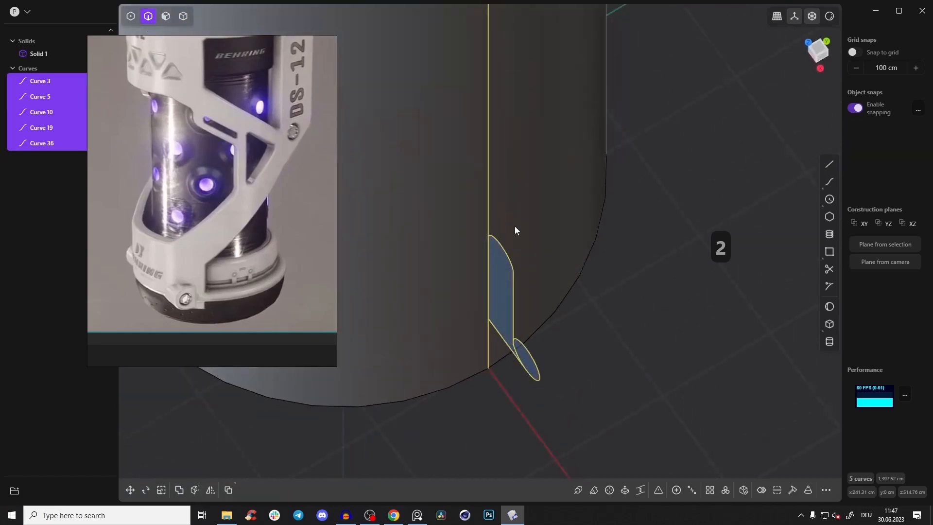
key("s")
left_click_drag(547, 93, 522, 106)
left_click(235, 441)
type("0")
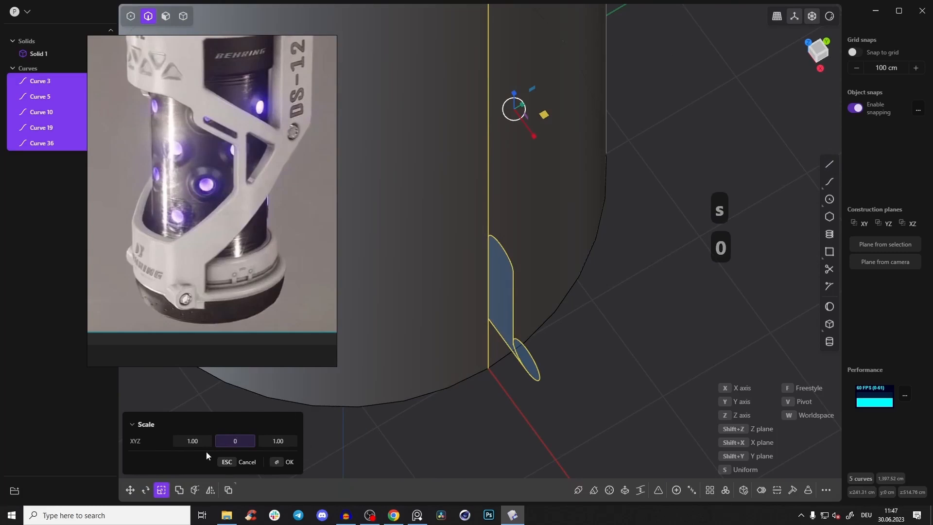
left_click(288, 461)
Step: Try trimming the flattened vertical edge line from an angled view, and undo the trim
left_click(589, 301)
middle_click_drag(588, 301, 626, 313)
key("t")
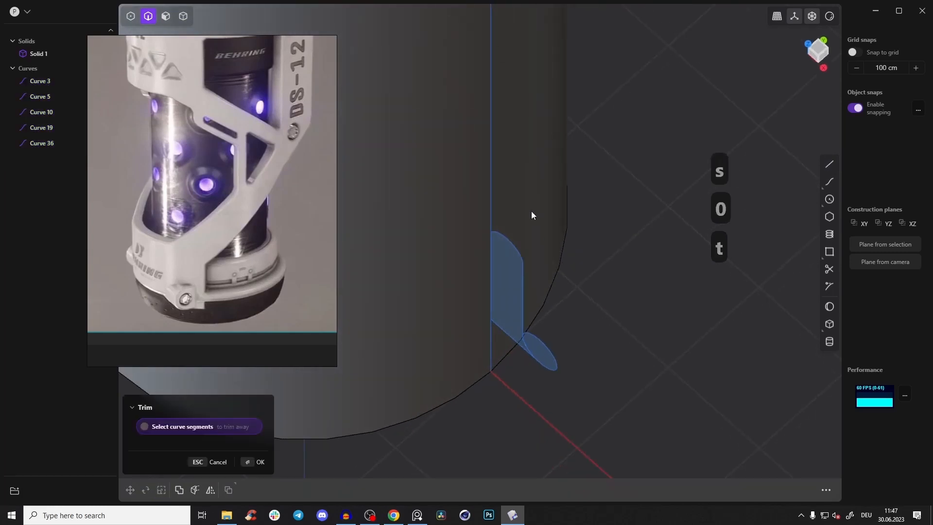
key("ctrl+z")
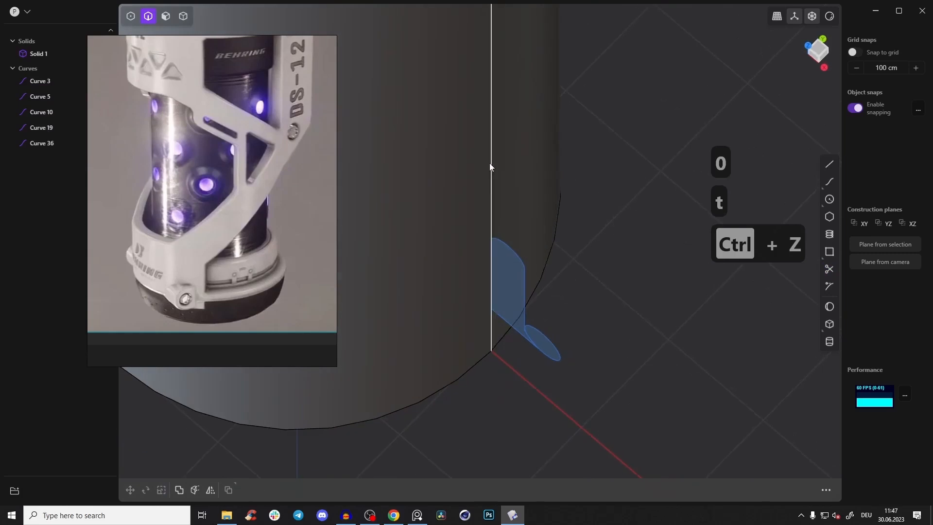
Step: In the front view, trim away the parts of the vertical edge line above and below the ring profile
left_click(817, 57)
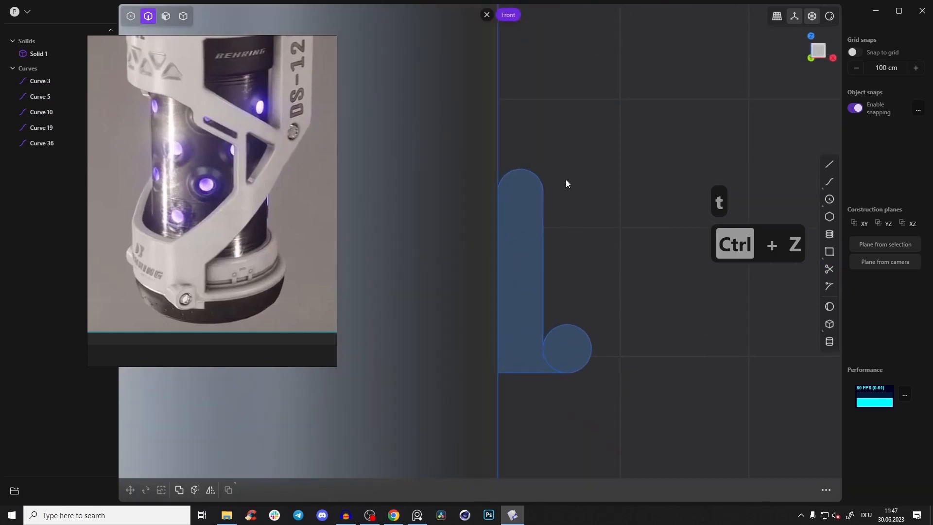
key("t")
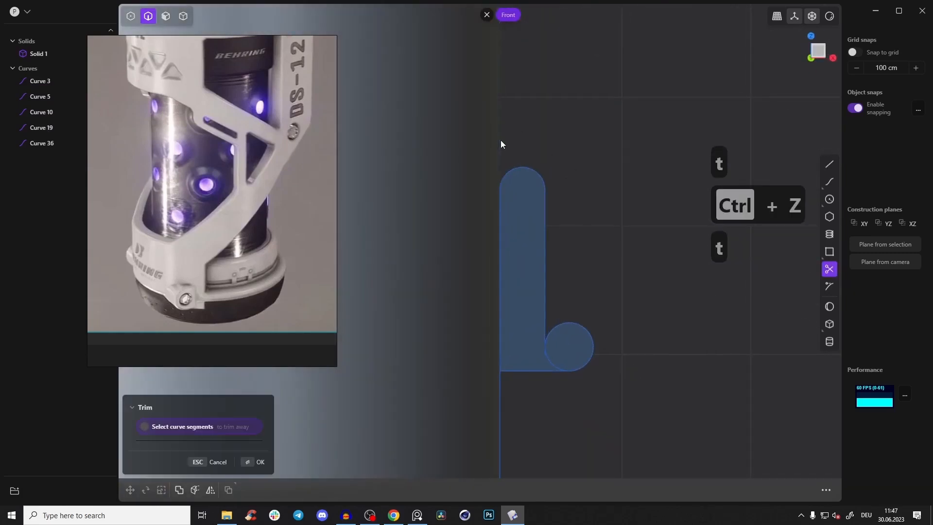
scroll(505, 370, "up", 5)
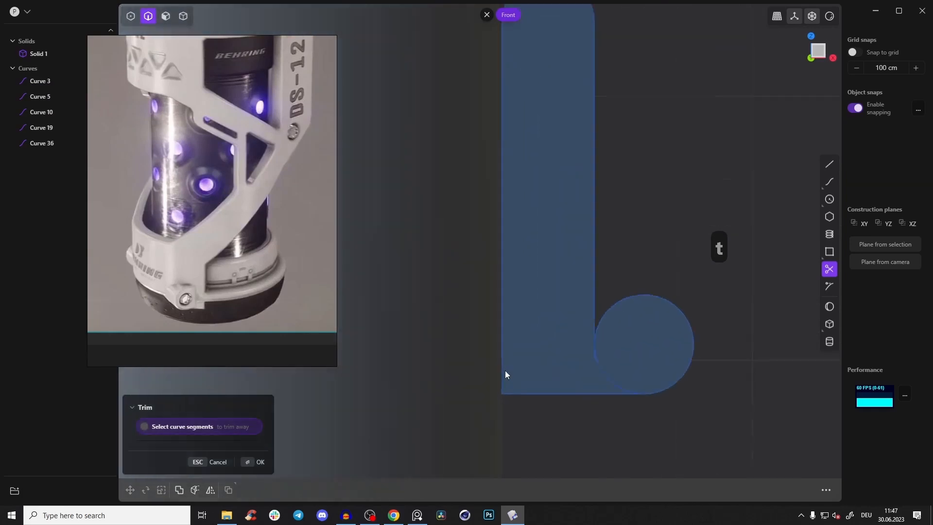
left_click(503, 344)
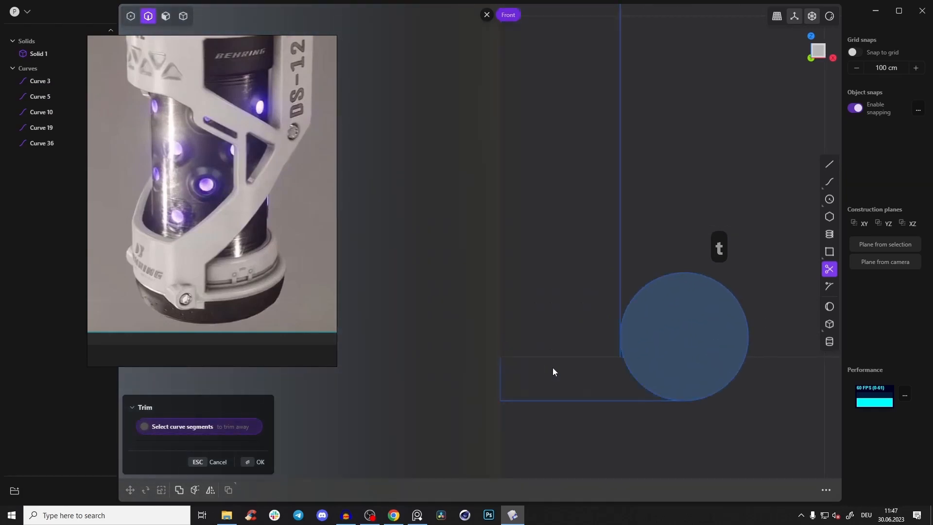
key("ctrl+z")
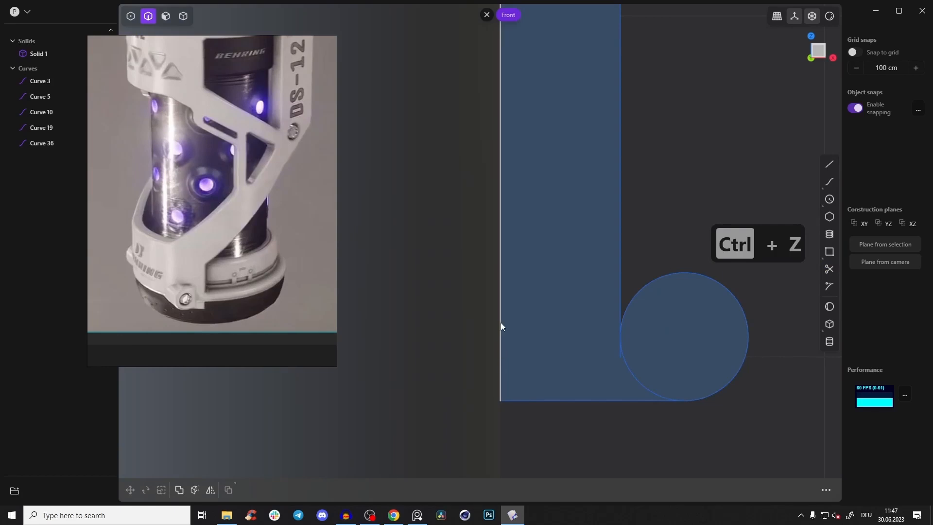
Step: Trim away the lower circle's inner arc and the short line stub below its tangent point to leave one L-shaped profile
middle_click_drag(656, 222, 544, 242, "shift")
scroll(613, 291, "down", 3)
scroll(599, 272, "up", 2)
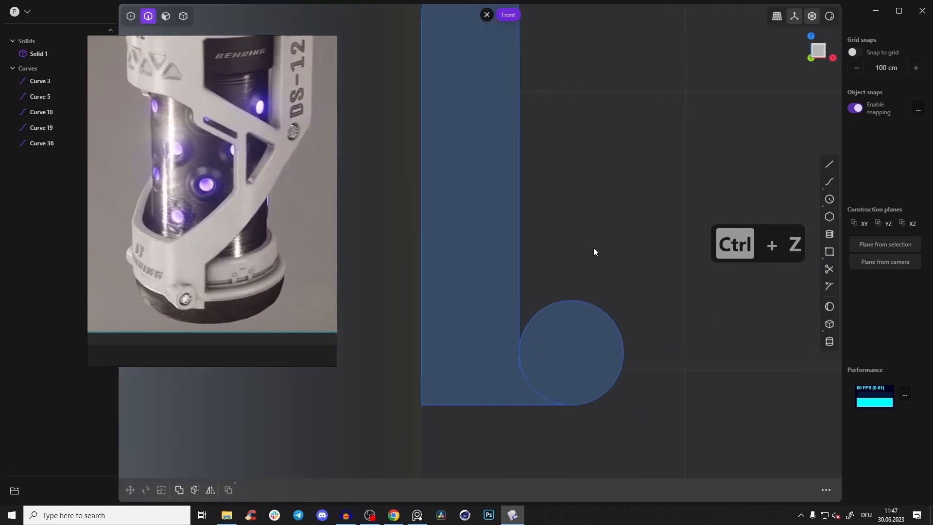
middle_click_drag(594, 261, 593, 231, "shift")
scroll(593, 232, "up", 2)
key("t")
scroll(501, 353, "up", 5)
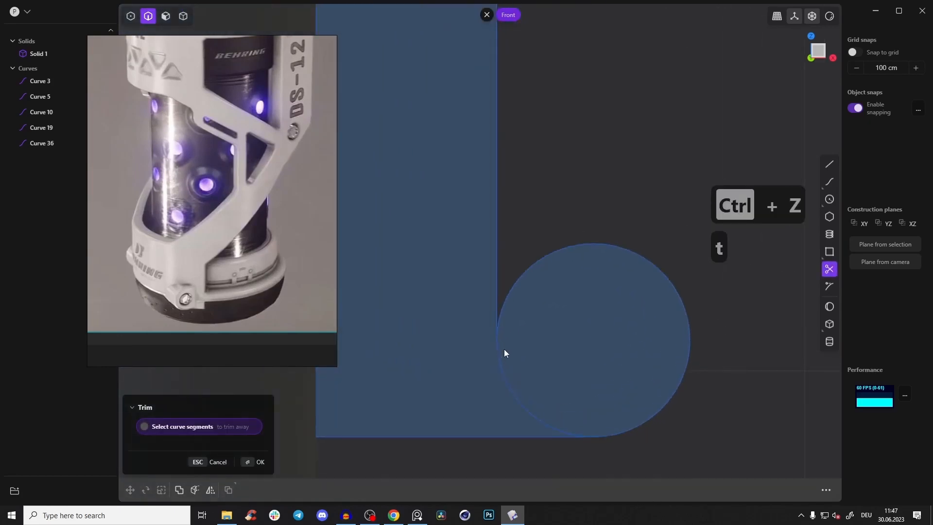
scroll(499, 344, "up", 6)
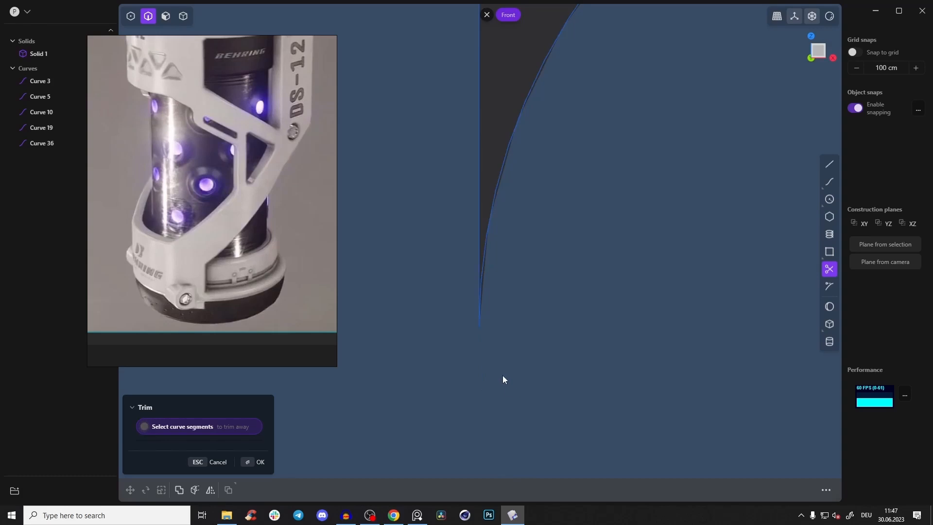
scroll(503, 381, "down", 8)
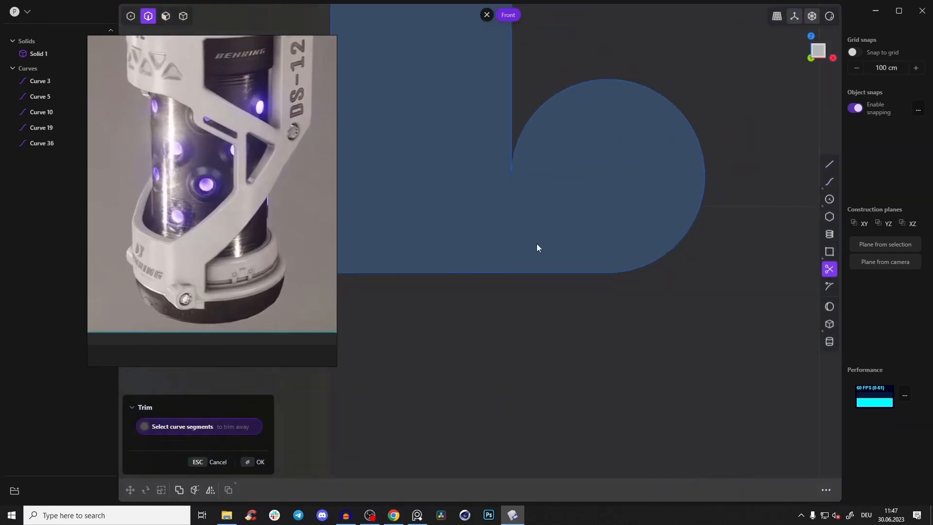
scroll(537, 247, "down", 8)
middle_click_drag(495, 195, 504, 209, "shift")
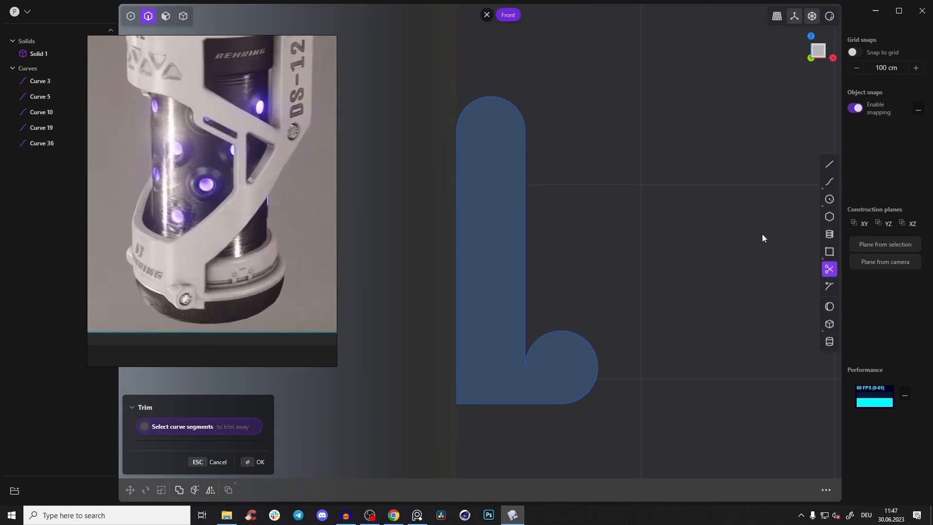
key("Escape")
Step: Try to join all five curves of the ring profile into a single curve, and undo the join
scroll(508, 360, "up", 2)
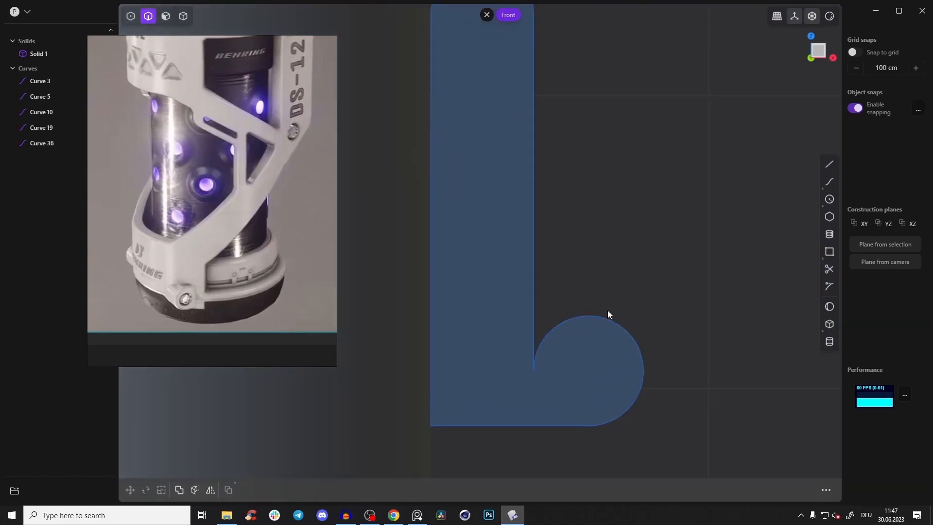
key("2")
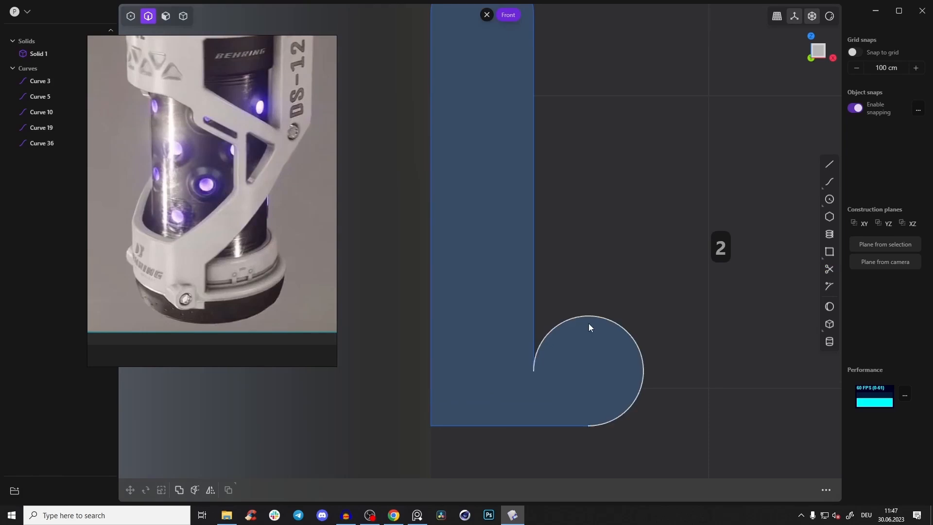
left_click(583, 316)
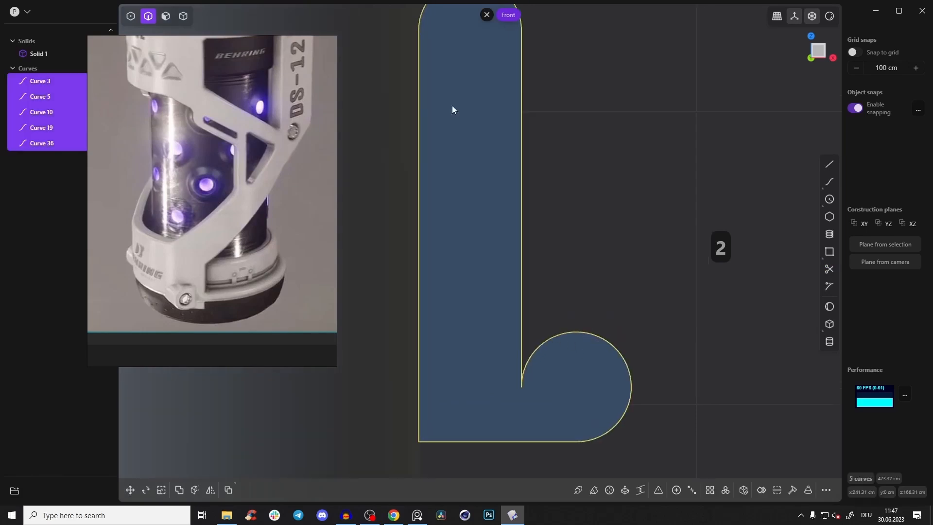
middle_click_drag(523, 369, 506, 332, "shift")
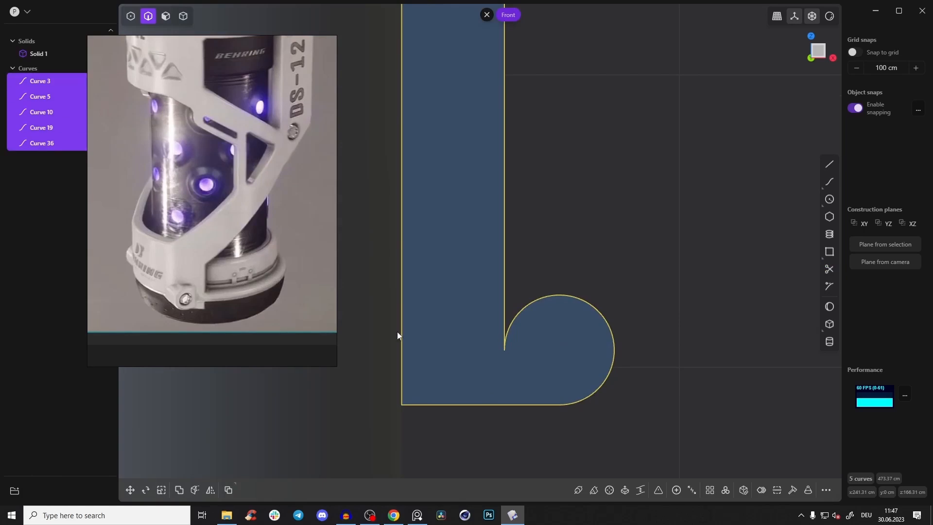
key("j")
key("j")
key("j")
key("j")
scroll(593, 296, "down", 3)
key("ctrl+z")
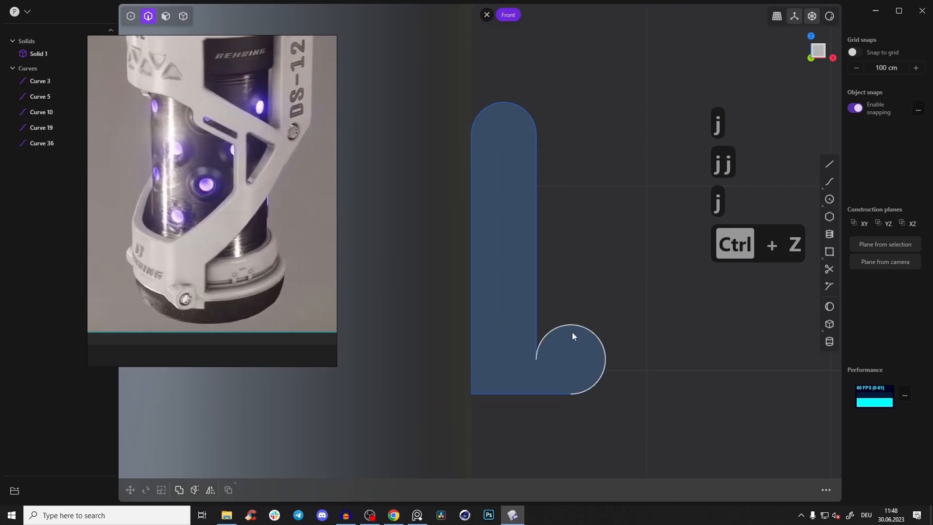
left_click(568, 262)
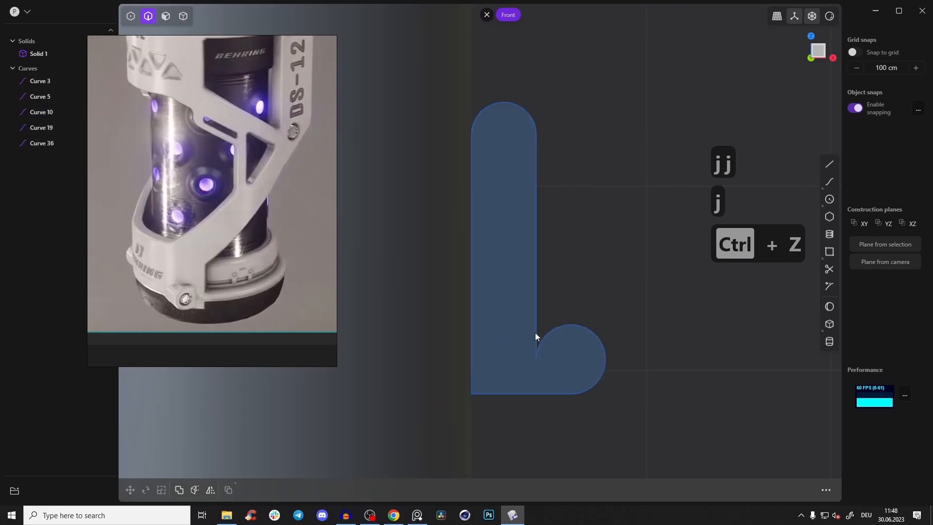
Step: Join the profile's outer vertical line with the lower arc, top arc and cylinder-side vertical line into one curve
left_click(537, 333)
left_click(554, 334, "shift")
key("j")
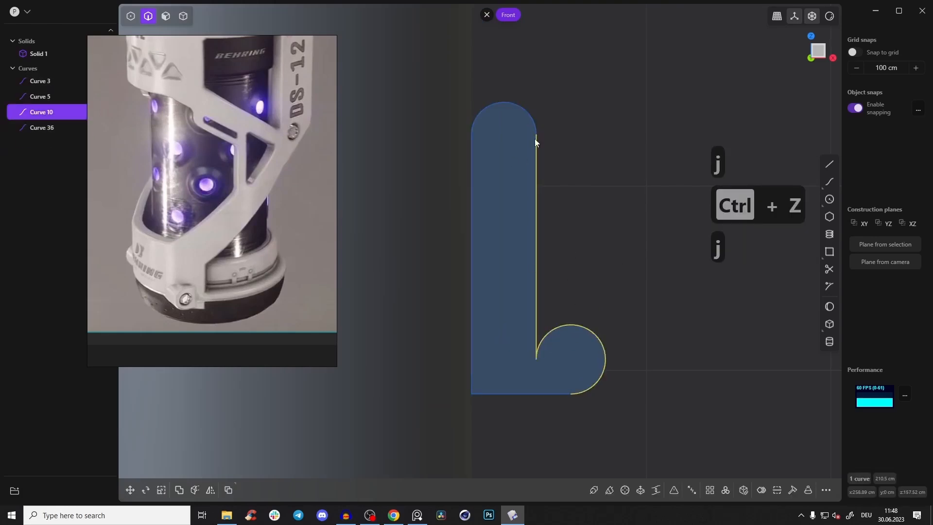
left_click(524, 113, "shift")
left_click(470, 177, "shift")
key("j")
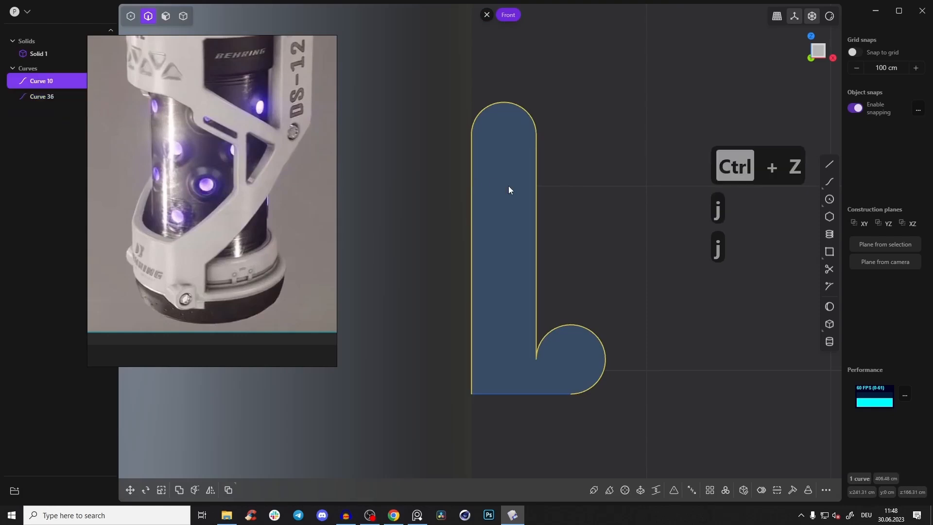
Step: Try to join the profile's bottom line to the rest of the curve, and examine the vertices at the lower inner corner
left_click(540, 393, "shift")
key("j")
key("j")
key("j")
scroll(531, 407, "up", 6)
key("1")
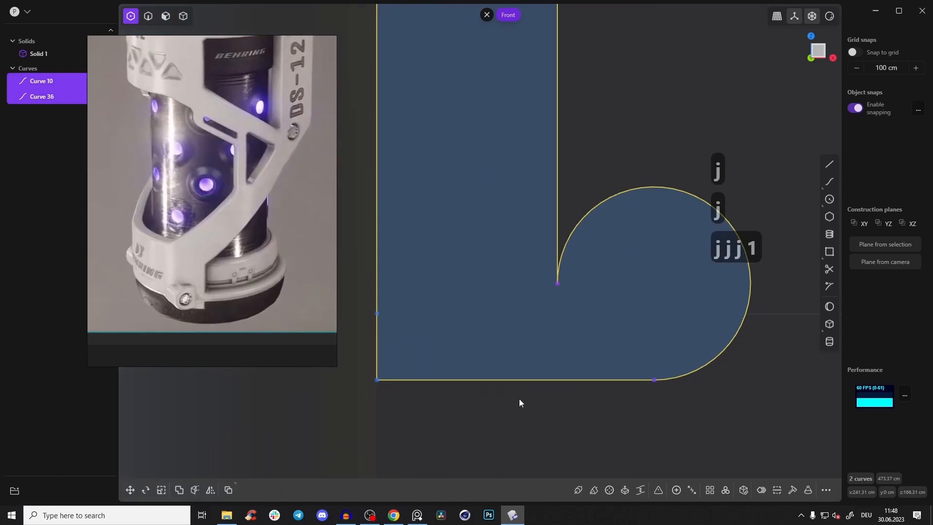
scroll(375, 385, "up", 4)
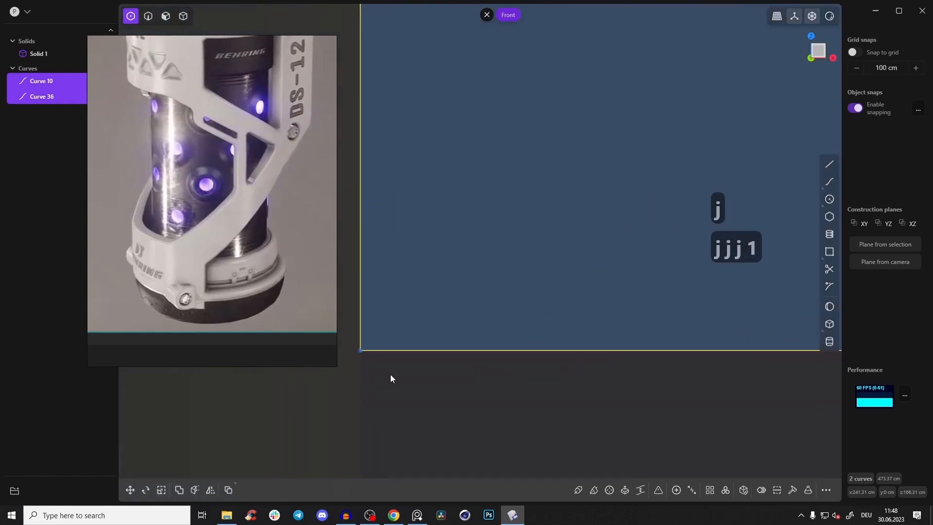
left_click(387, 371)
right_click_drag(371, 358, 352, 348)
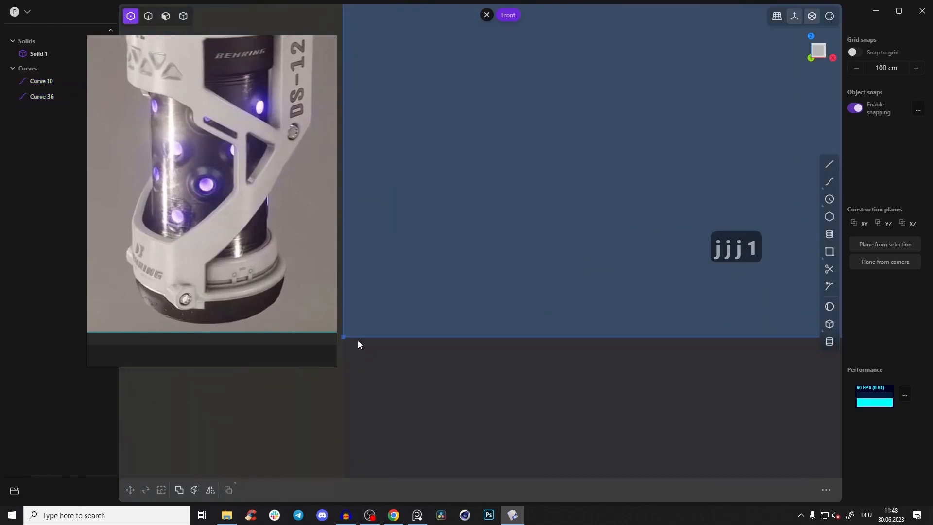
Step: Retry joining the bottom line with the cylinder-side vertical line, and check that line for stray vertices
key("2")
left_click(358, 338)
middle_click_drag(359, 339, 330, 392, "shift")
left_click(622, 396)
key("j")
middle_click_drag(496, 355, 758, 376, "shift")
key("1")
scroll(542, 343, "up", 5)
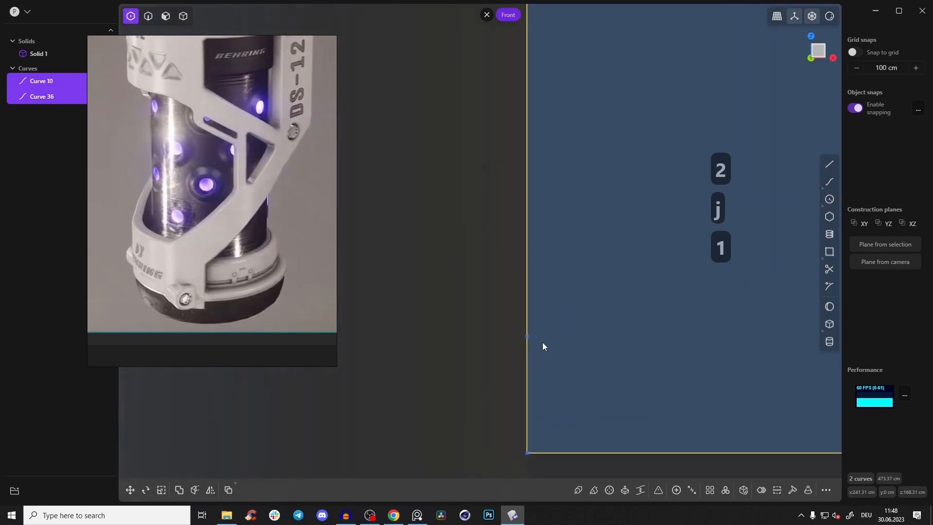
scroll(529, 377, "down", 4)
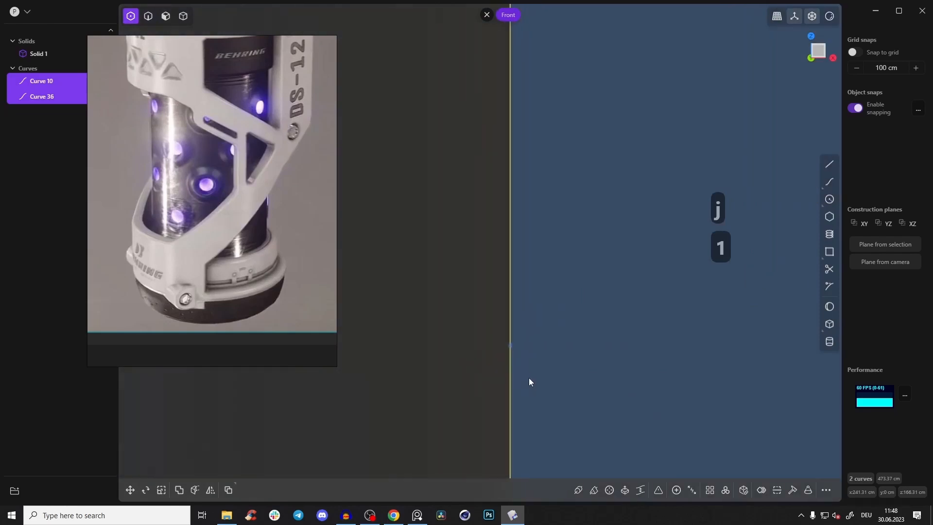
scroll(510, 370, "up", 3)
Step: Delete the extra vertex on the profile's cylinder-side vertical line and join the bottom line to form one closed curve
key("2")
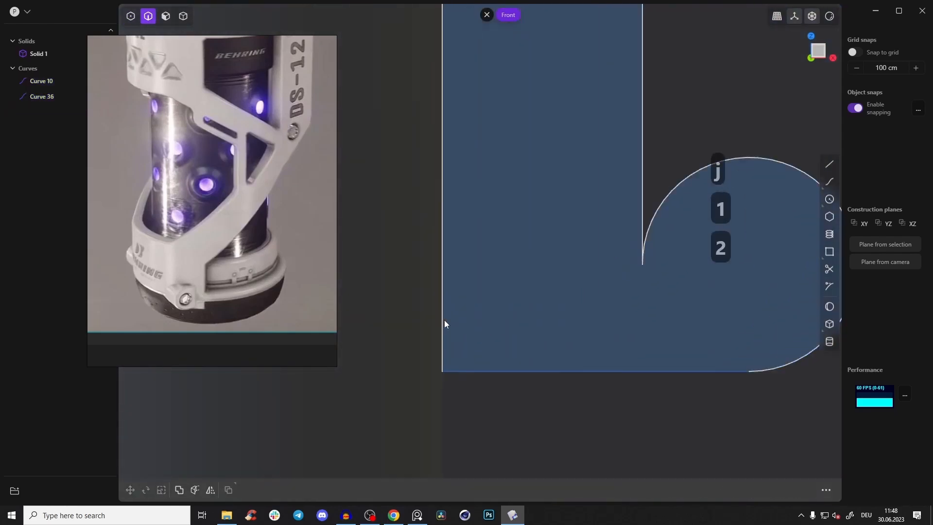
key("1")
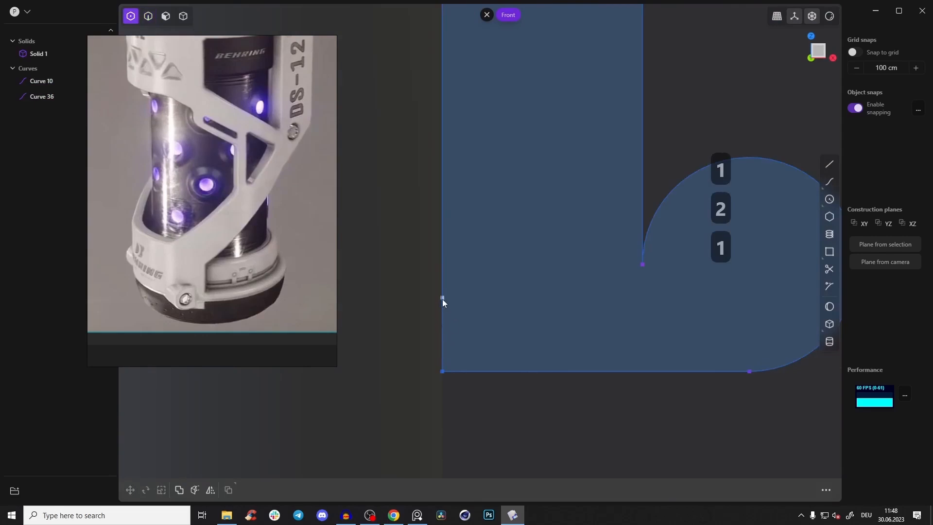
key("Delete")
key("Delete")
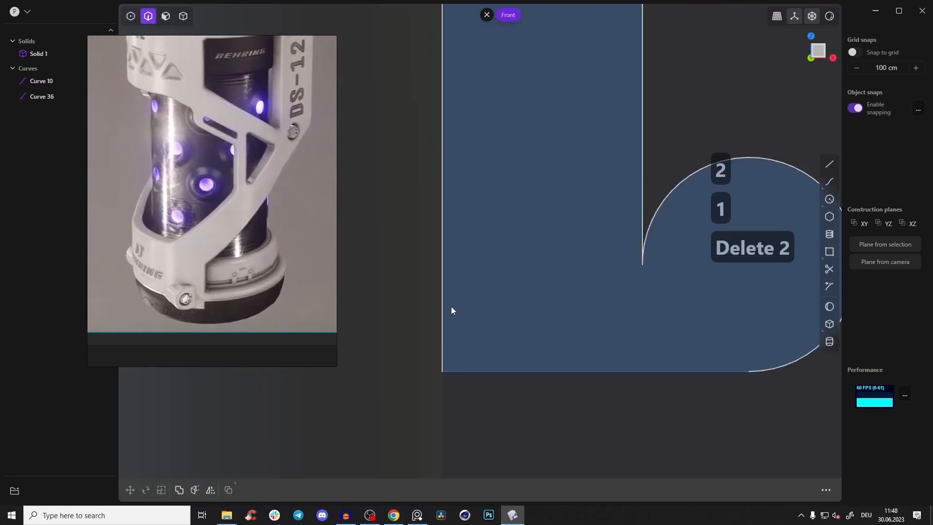
left_click(445, 305)
left_click(471, 371)
key("j")
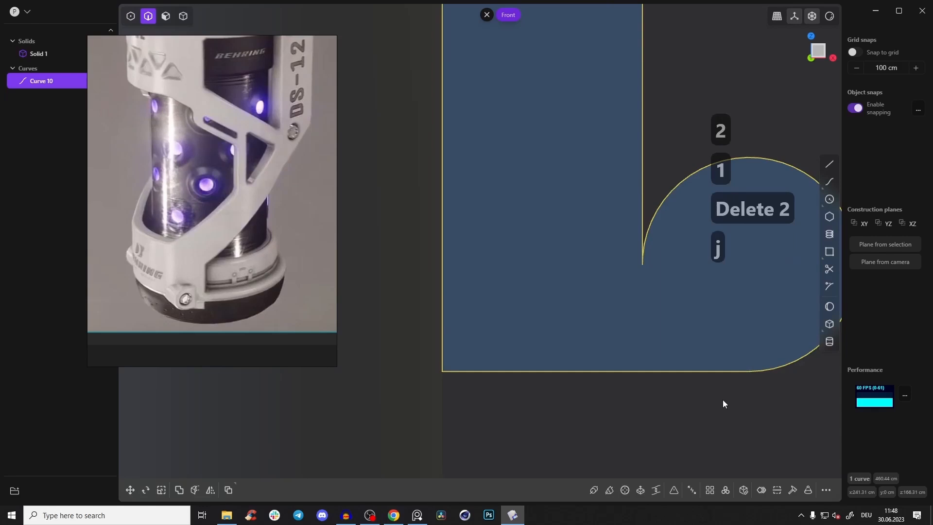
Step: Round the sharp notch where the profile's outer vertical line meets the lower circle with a small fillet
middle_click_drag(752, 396, 577, 410, "shift")
middle_click_drag(515, 298, 600, 381, "shift")
scroll(595, 371, "down", 3)
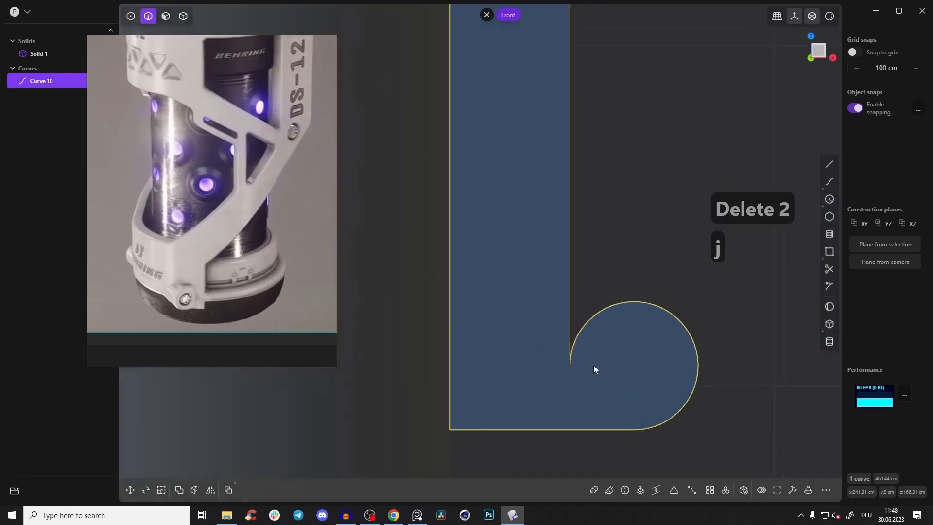
scroll(573, 322, "down", 3)
scroll(549, 313, "up", 5)
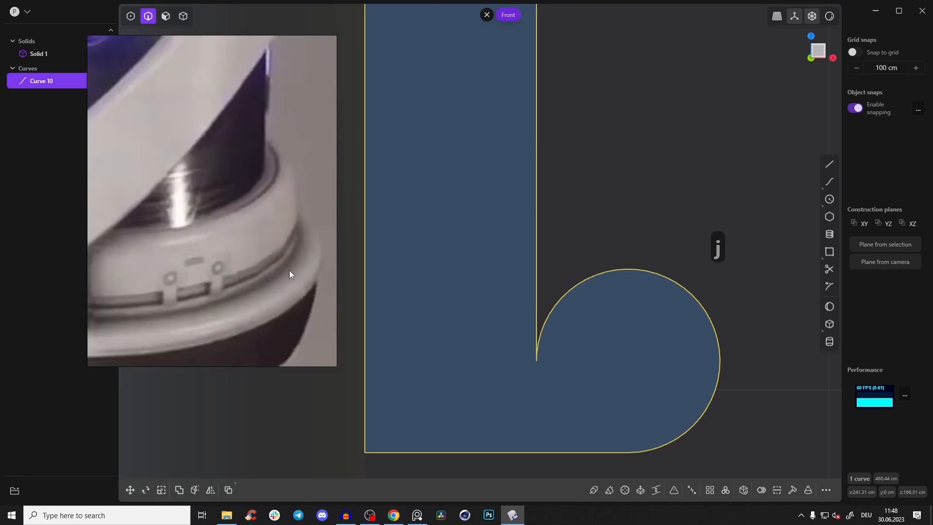
key("1")
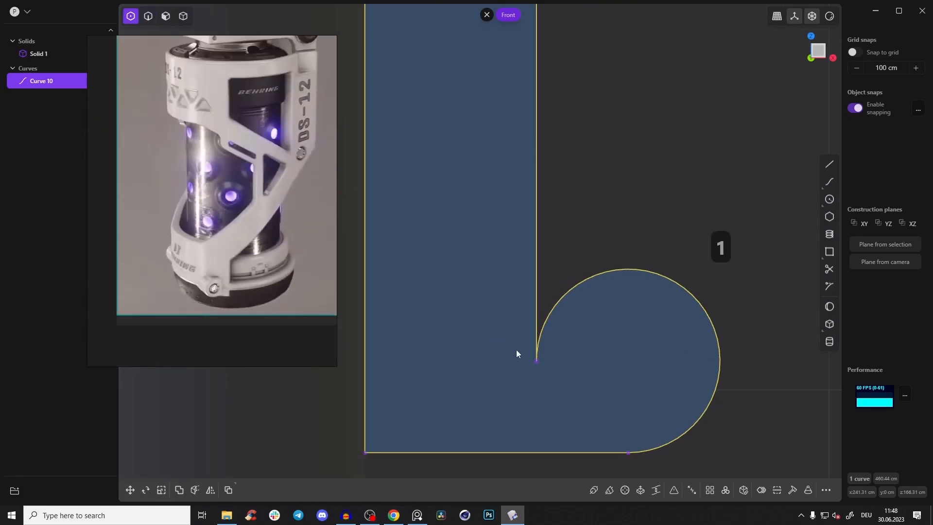
left_click(536, 360)
key("b")
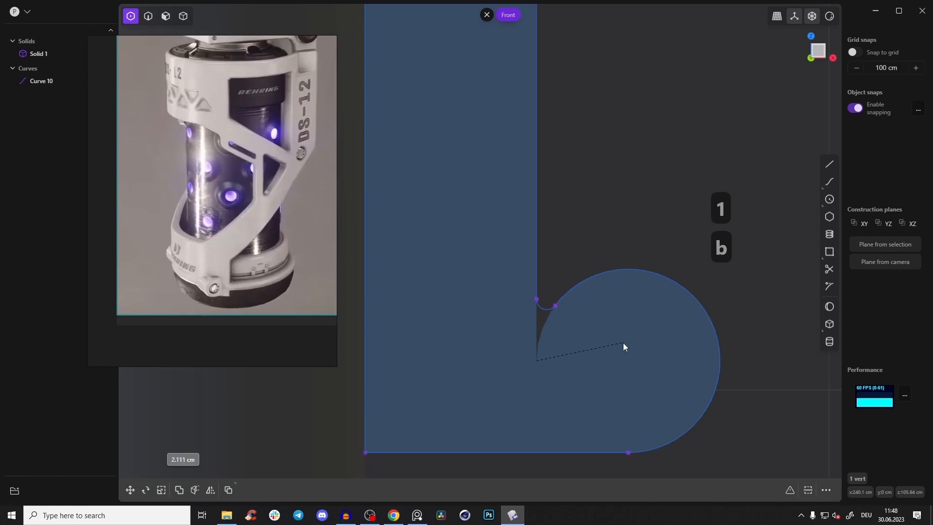
left_click(627, 343)
key("2")
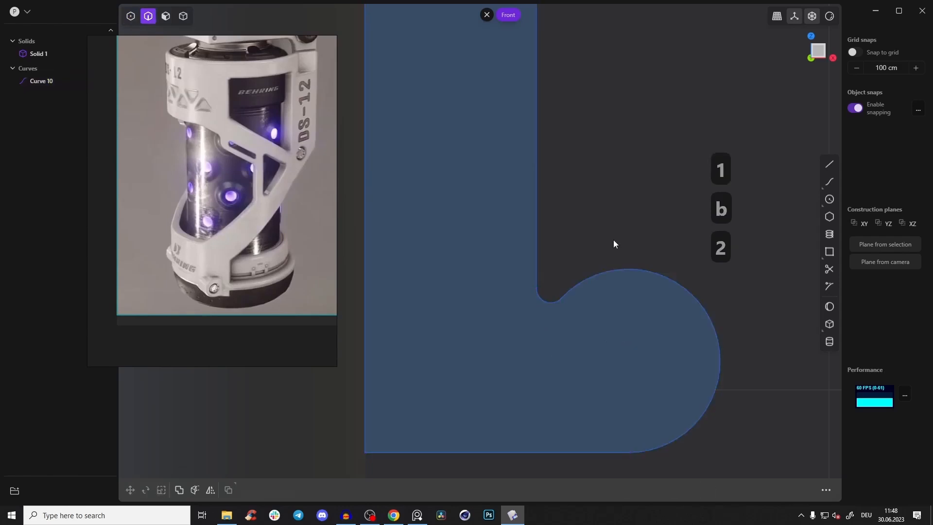
Step: Cut a horizontal edge loop around the cylinder's lower part, placed midway along the profile's cylinder-side vertical line
scroll(613, 240, "down", 5)
middle_click_drag(584, 369, 608, 340)
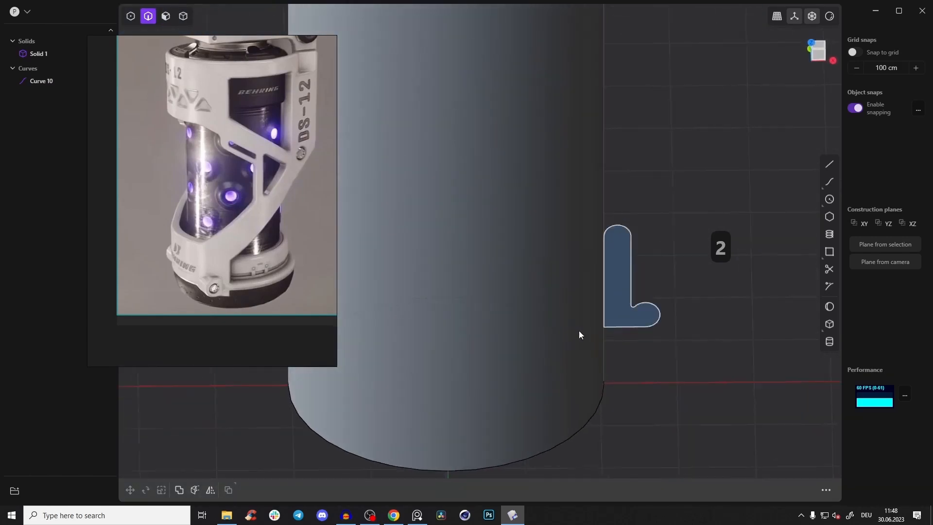
left_click(608, 316)
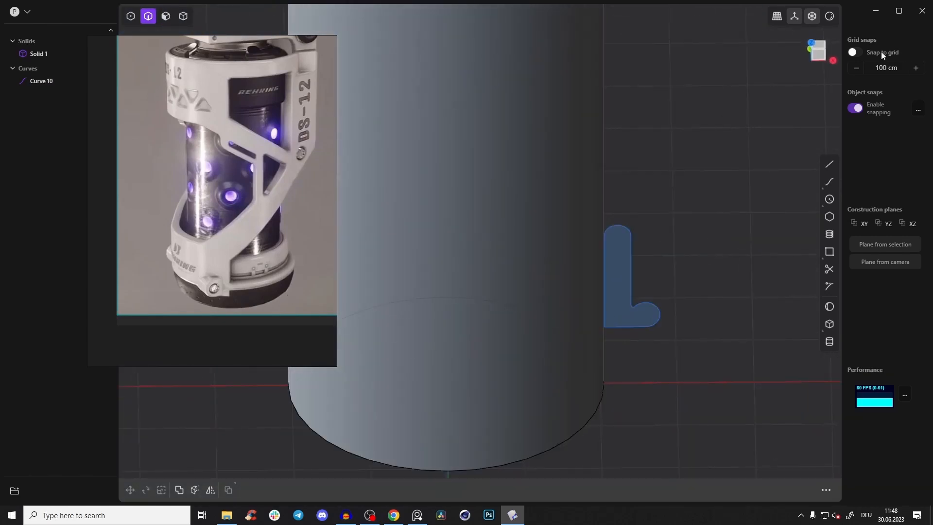
left_click(821, 56)
middle_click_drag(683, 187, 644, 278)
scroll(644, 296, "down", 2)
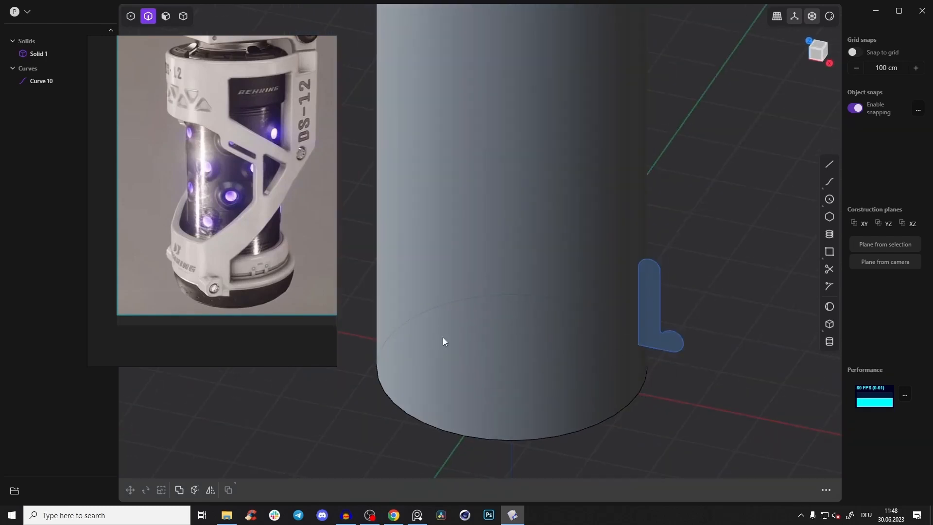
middle_click_drag(599, 313, 627, 272)
key("Tab")
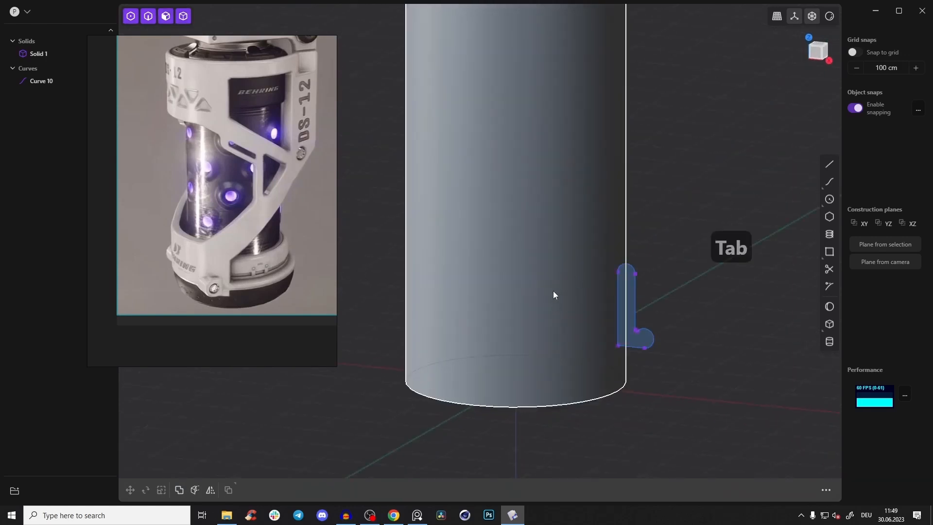
left_click(578, 310)
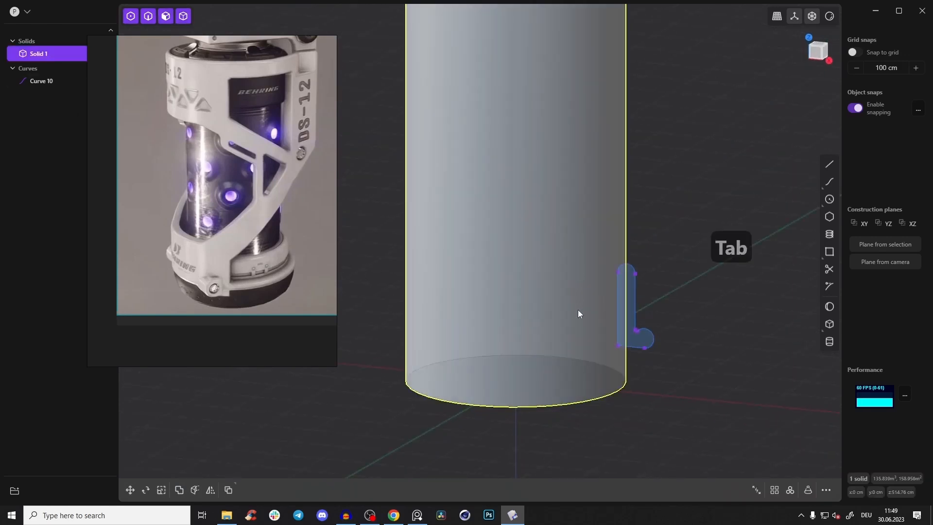
left_click(578, 310)
middle_click_drag(578, 310, 574, 312, "shift")
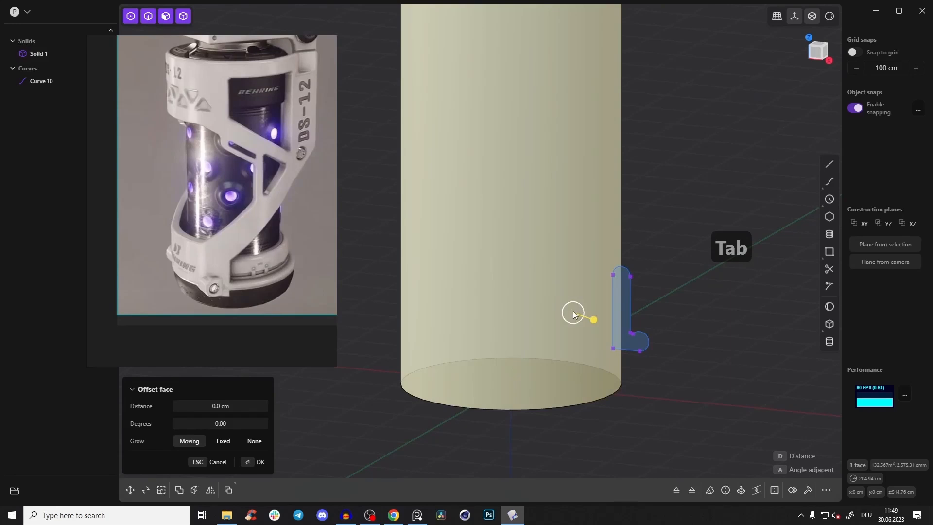
key("ctrl+r")
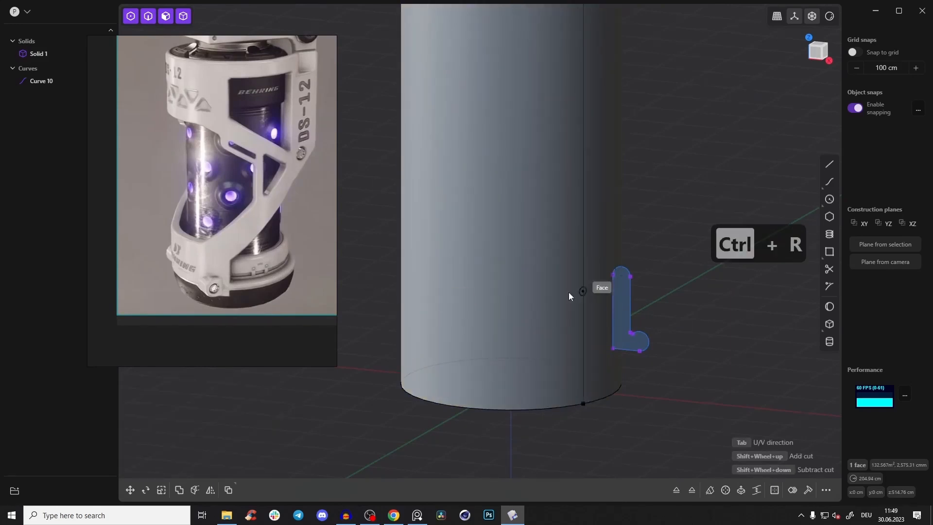
key("Tab")
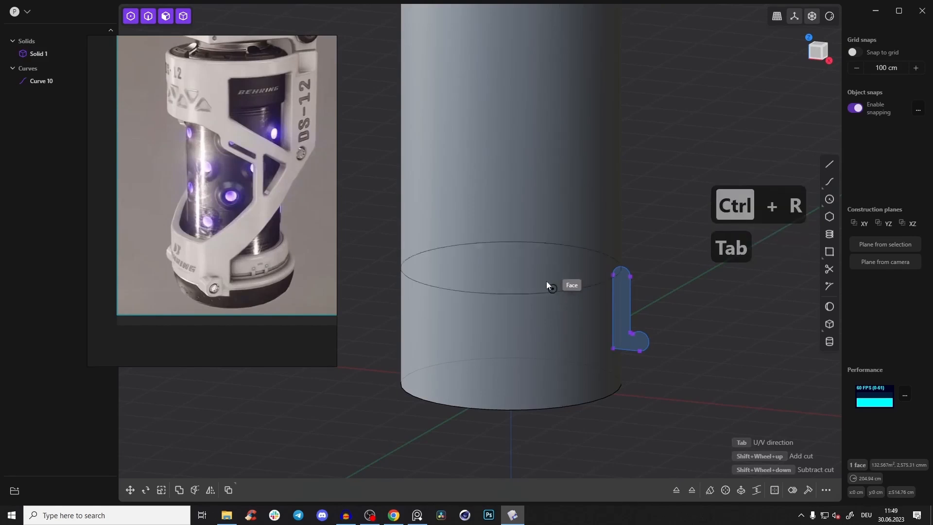
left_click(613, 313)
Step: Select the new edge loop on the cylinder and duplicate it as a separate circle curve
middle_click_drag(629, 288, 634, 325)
left_click(666, 298)
left_click(592, 327)
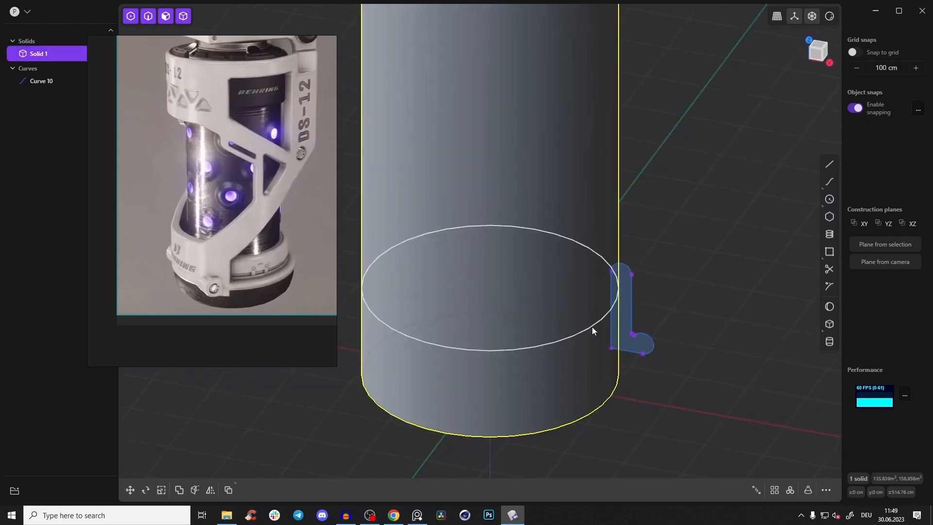
left_click(590, 327)
key("f")
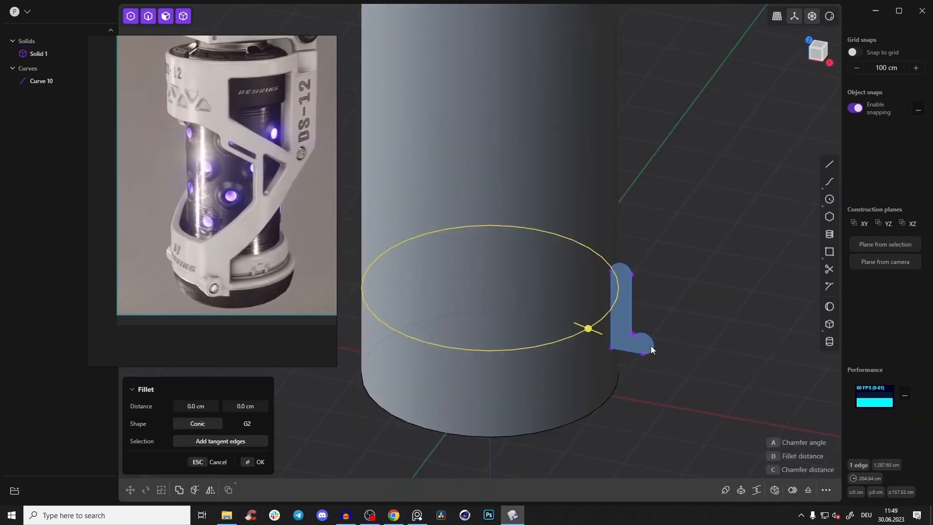
key("shift+d")
middle_click_drag(610, 325, 648, 291)
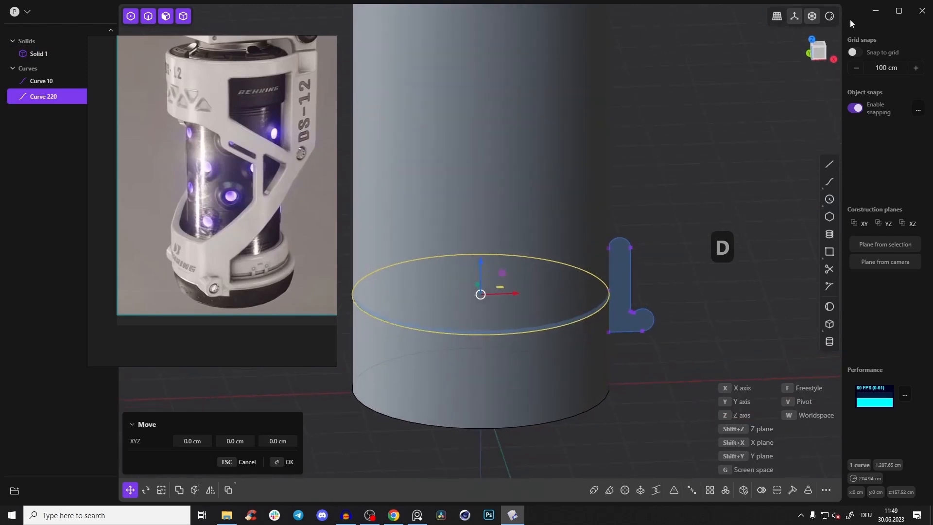
Step: In the front view, scale the duplicated circle uniformly to about 1.087 so it passes through the ring profile
left_click(827, 49)
key("s")
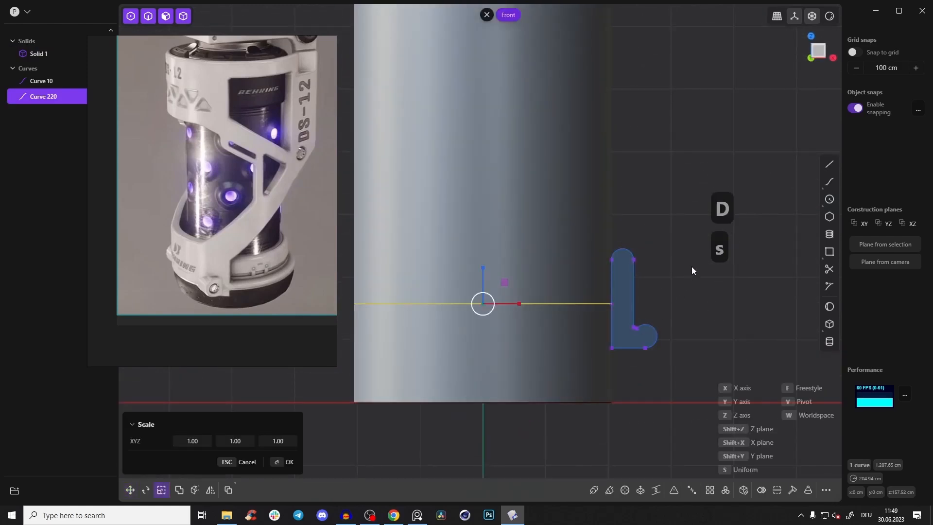
key("s")
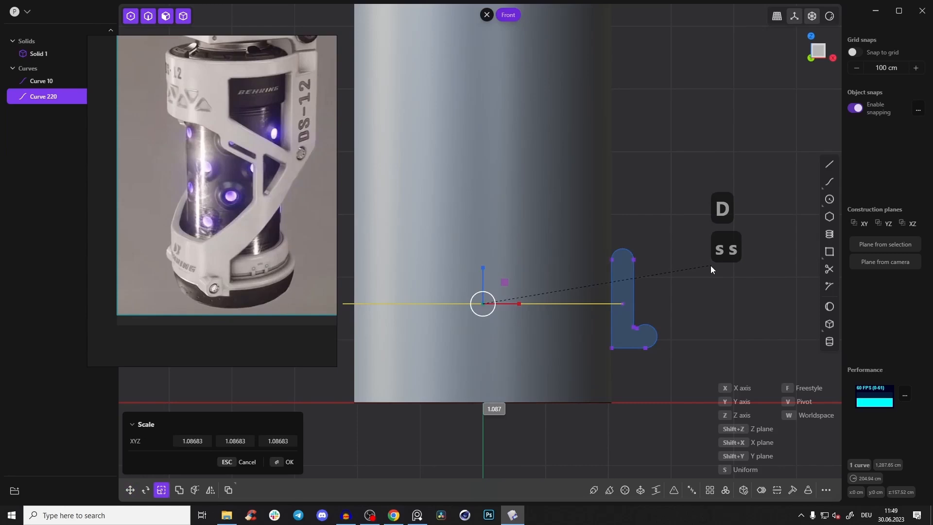
left_click(673, 244)
middle_click_drag(673, 244, 631, 302)
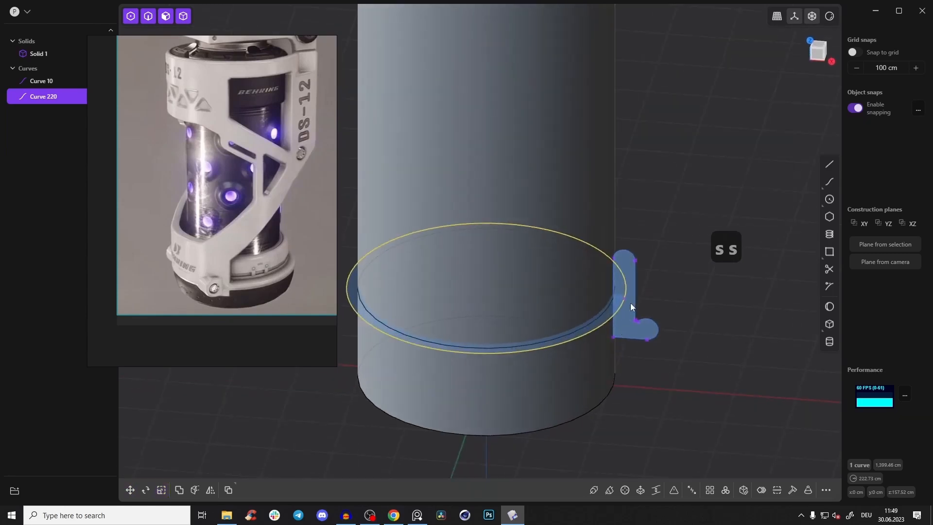
left_click(656, 284)
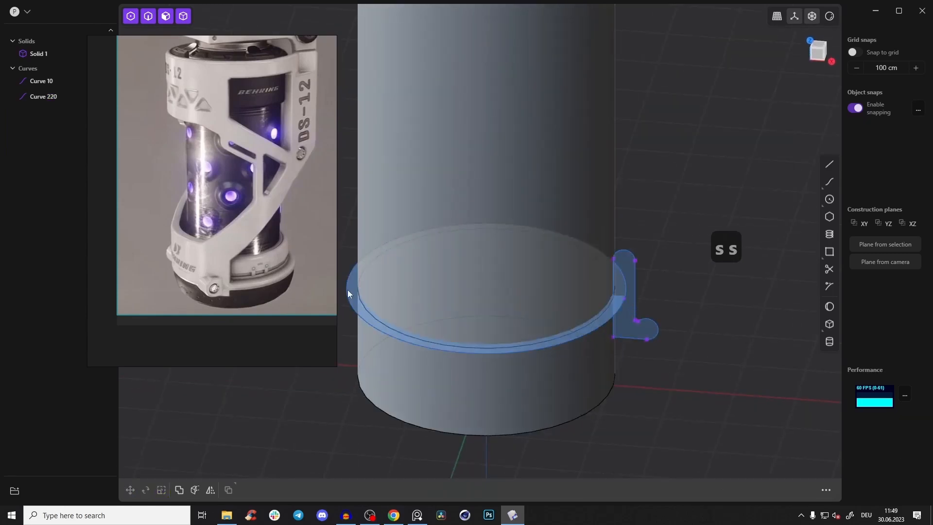
Step: Select the L-shaped profile region and try to revolve it 360 degrees around the cylinder
middle_click_drag(348, 290, 402, 256)
middle_click_drag(723, 261, 635, 287)
key("2")
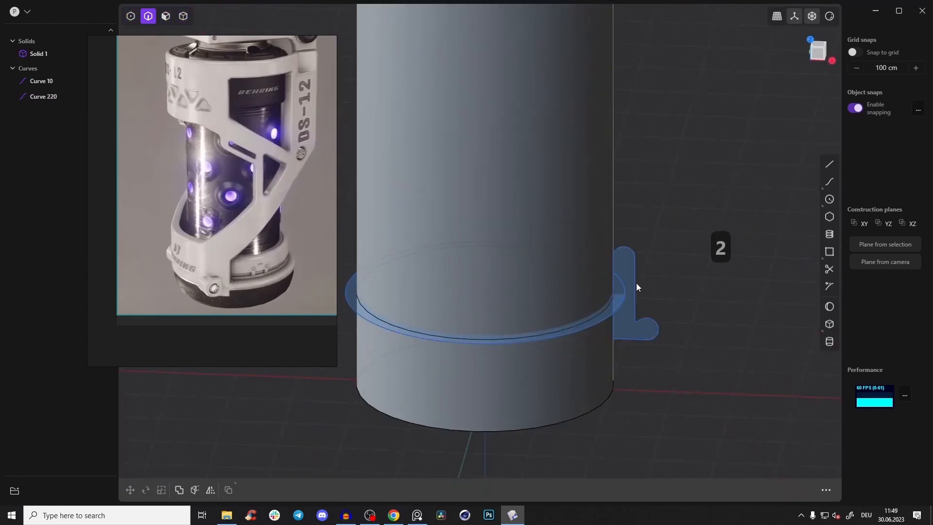
left_click(616, 330)
key("3")
left_click(622, 254)
middle_click_drag(622, 253, 629, 286)
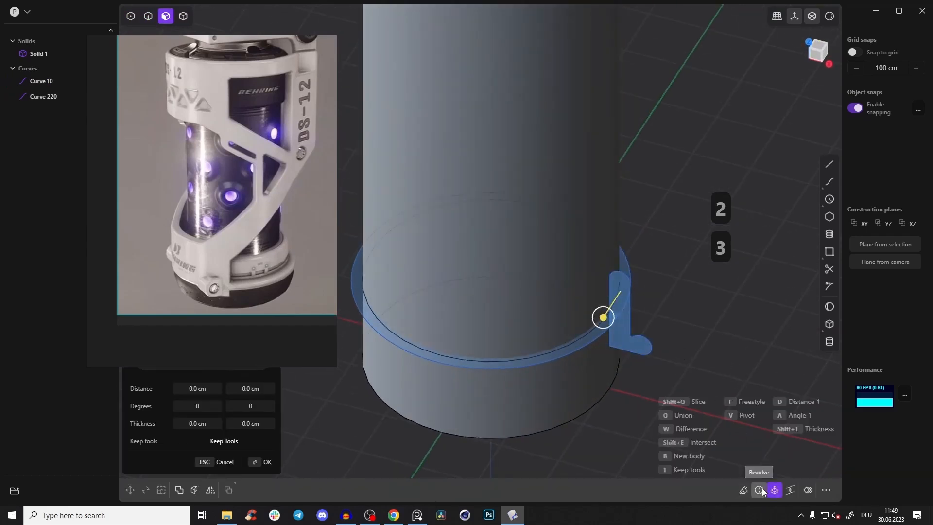
left_click(762, 491)
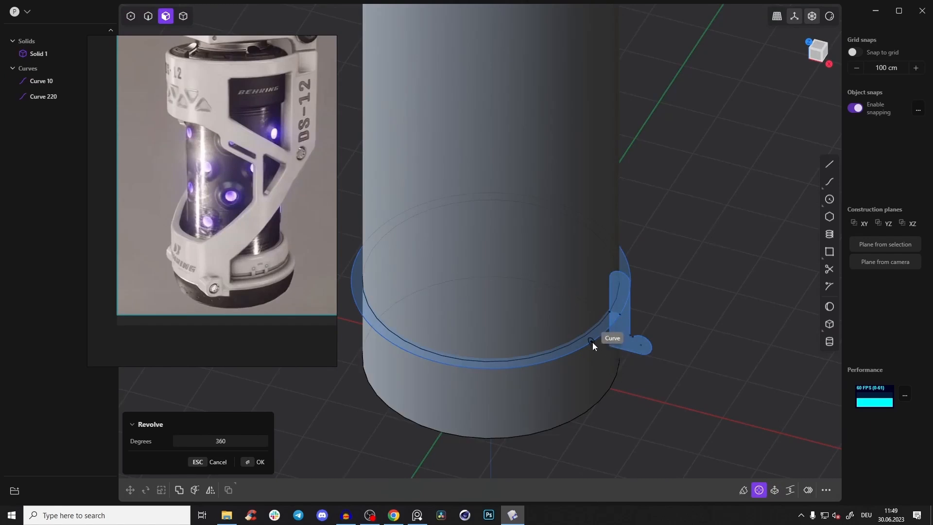
key("Escape")
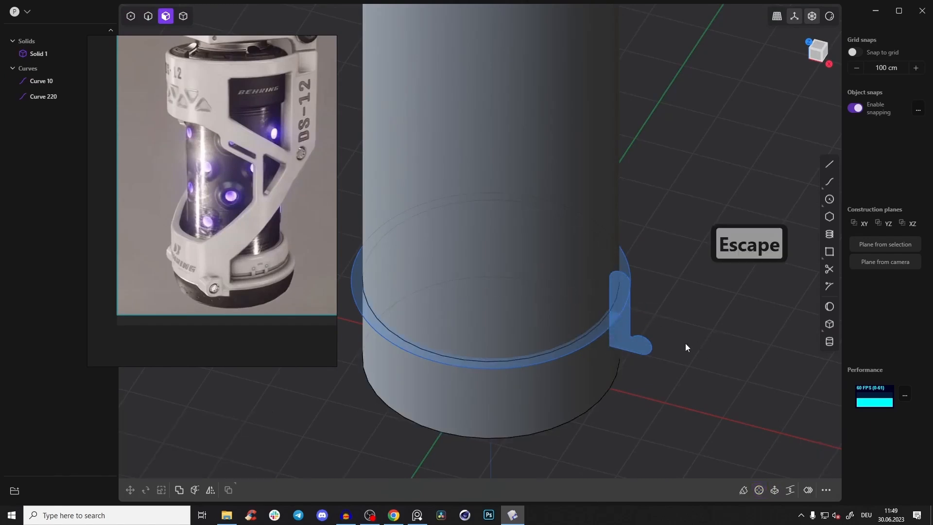
Step: Sweep the L-shaped profile region along the enlarged circle curve to form the solid lower ring
left_click(623, 327)
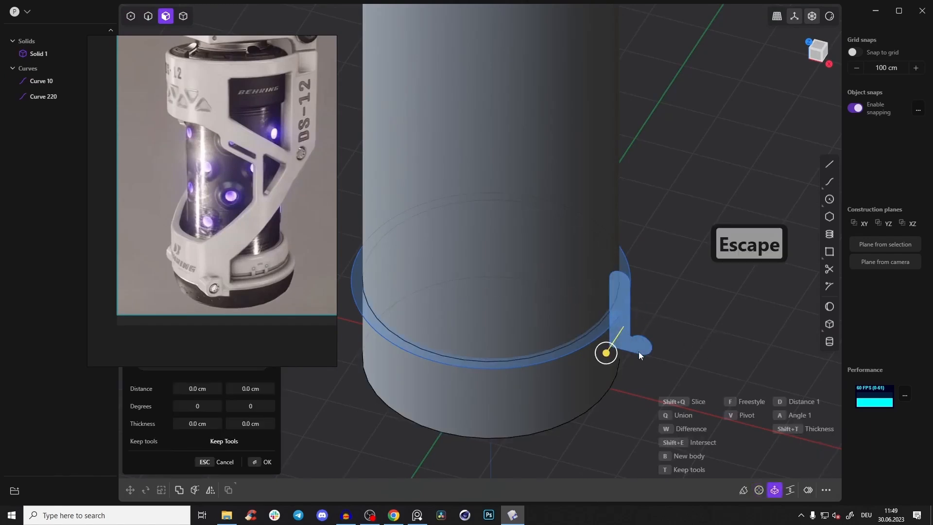
left_click(742, 491)
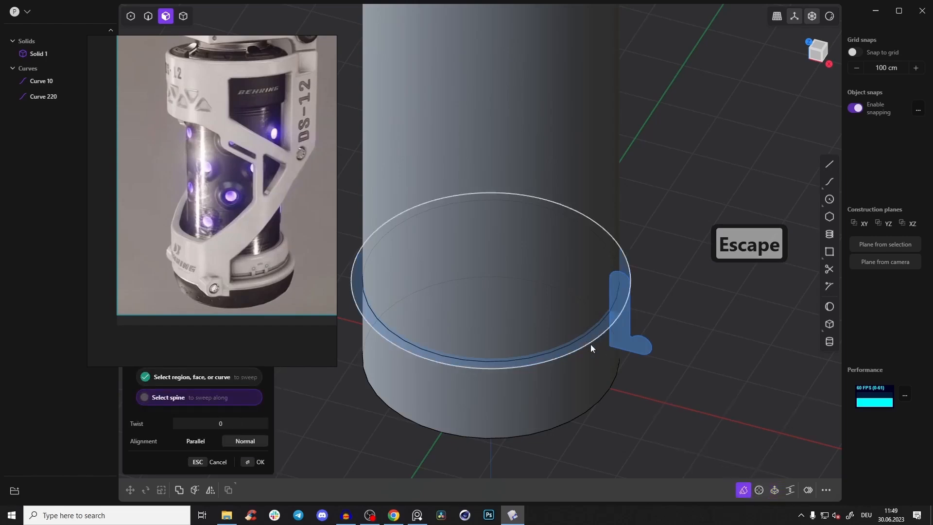
left_click(591, 344)
middle_click_drag(601, 352, 574, 263)
right_click(662, 250)
left_click(662, 250)
scroll(658, 251, "down", 3)
Step: Select the L-shaped profile curve and the circle curve used for the sweep and hide both
key("alt+z")
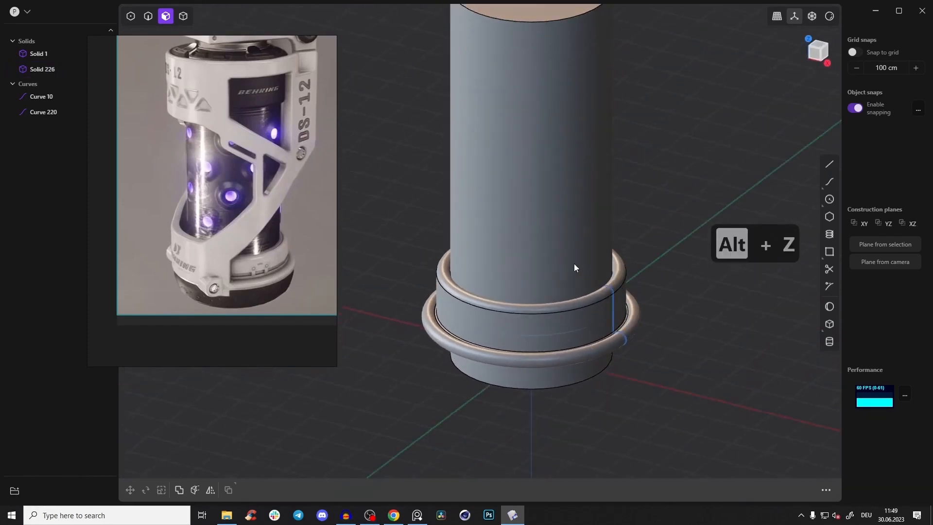
key("2")
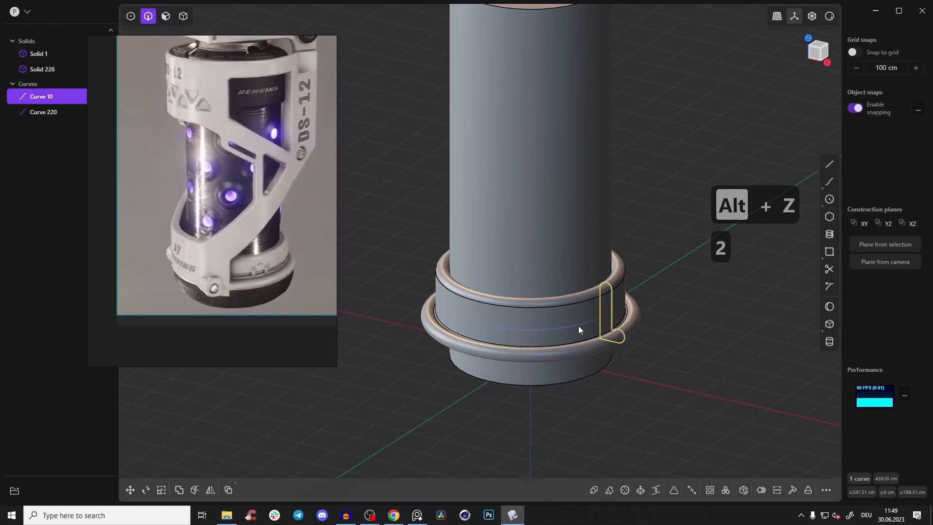
left_click(561, 330)
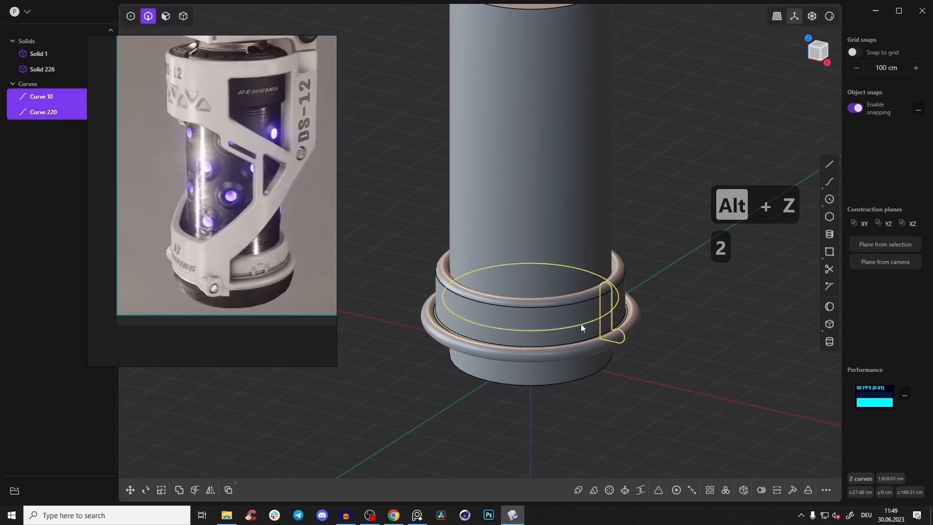
key("h")
middle_click_drag(661, 307, 684, 294)
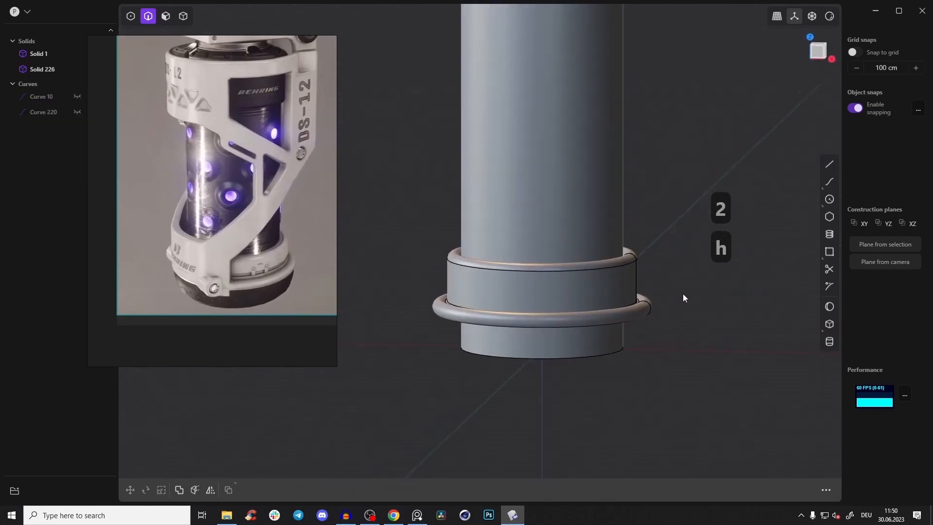
Step: Try offsetting the outer face of the ring's vertical band
scroll(694, 297, "up", 2)
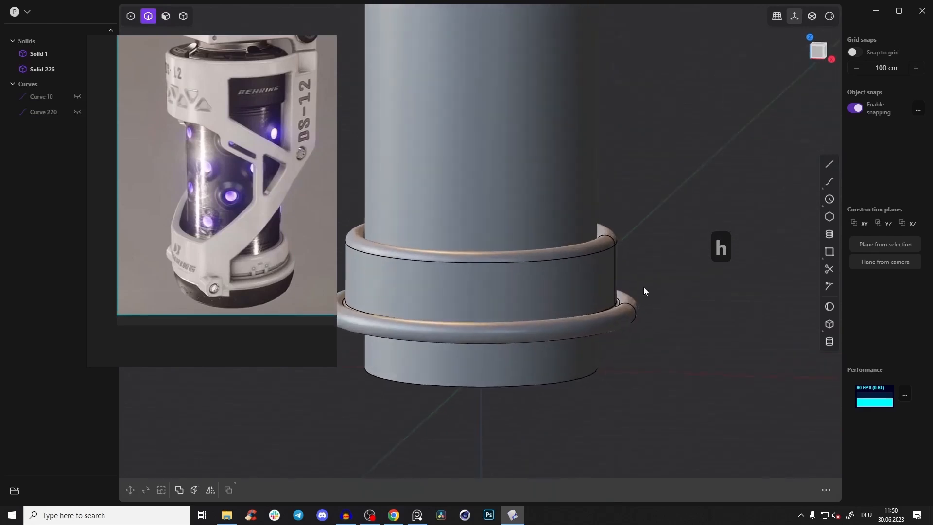
middle_click_drag(644, 287, 625, 297)
scroll(611, 296, "up", 3)
key("3")
left_click(597, 272)
left_click_drag(630, 277, 638, 278)
key("ctrl+z")
Step: Offset the ring's rounded upper rim face and try offsetting a single face of the lower lip
left_click(603, 234)
left_click_drag(634, 224, 632, 230)
left_click(634, 309)
middle_click_drag(635, 308, 640, 263)
left_click_drag(639, 264, 637, 266)
key("ctrl+z")
Step: Offset the lower lip's rounded face and underside face together to adjust the lip's thickness
middle_click_drag(622, 336, 616, 309)
left_click(616, 319, "shift")
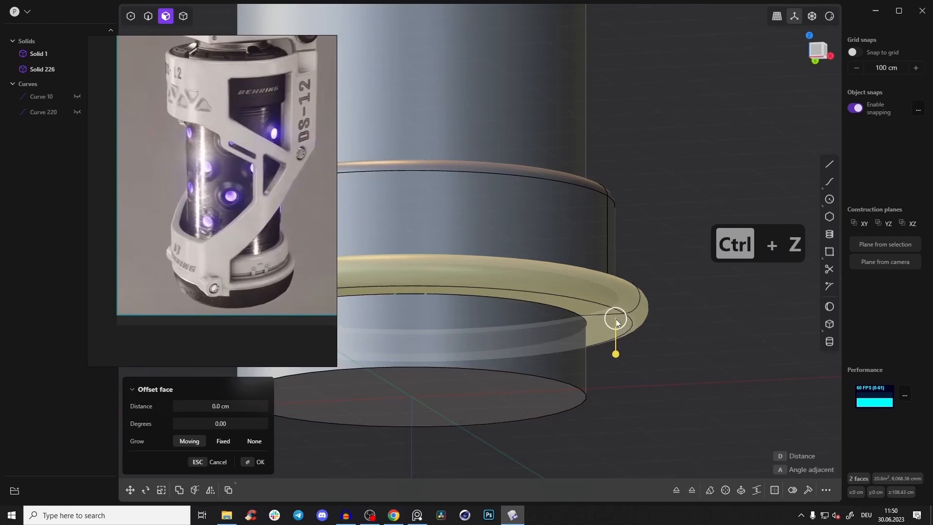
mouse_move(616, 354)
left_mouse_down()
mouse_move(643, 340)
mouse_move(637, 364)
mouse_move(626, 366)
left_mouse_up()
middle_click_drag(626, 366, 488, 254)
right_click(654, 314)
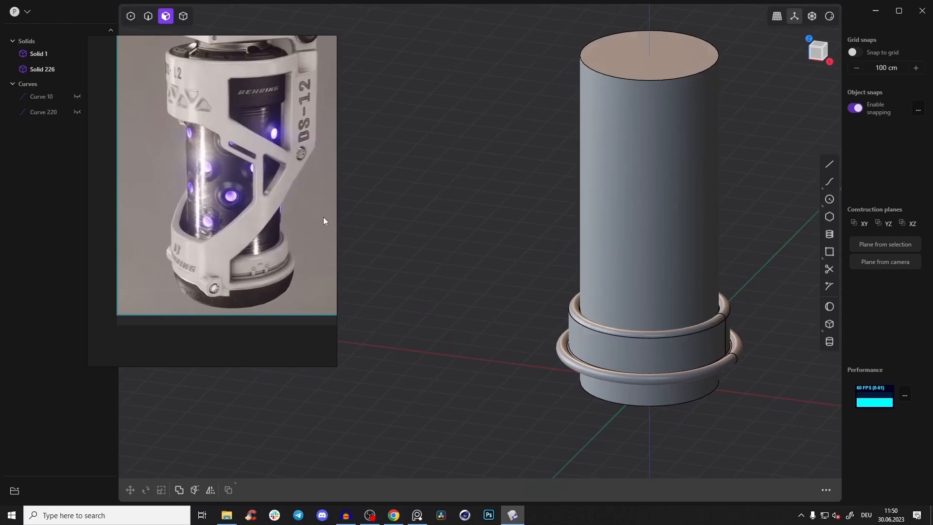
Step: Refine the lower lip by offsetting its rounded and underside faces together, after trying the rounded face alone
middle_click_drag(306, 241, 558, 328)
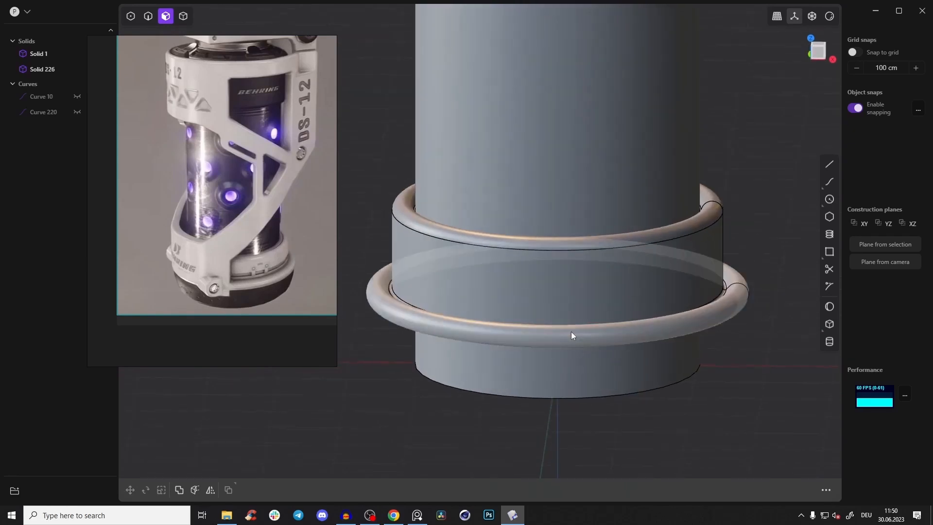
left_click(724, 311)
left_click_drag(746, 280, 744, 280)
middle_click_drag(740, 277, 718, 252)
key("ctrl+z")
left_click(733, 317, "shift")
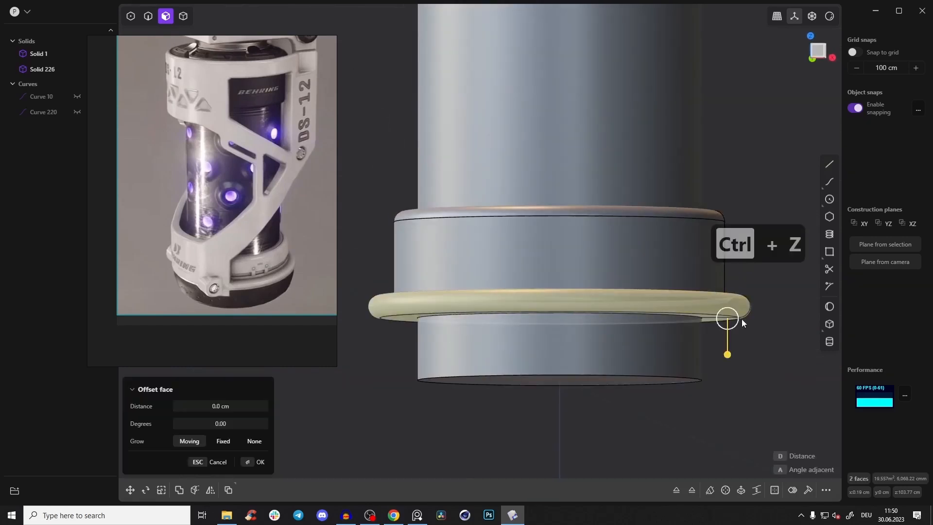
left_click_drag(725, 358, 724, 355)
middle_click_drag(724, 355, 703, 316)
left_click(747, 286)
Step: Select the ring's band face and upper rim face together and offset them about 2.65 cm
key("3")
left_click(713, 287)
left_click(707, 231, "shift")
middle_click_drag(669, 241, 607, 275, "shift")
left_click_drag(650, 238, 663, 233)
middle_click_drag(663, 249, 675, 241)
left_click_drag(665, 206, 670, 210)
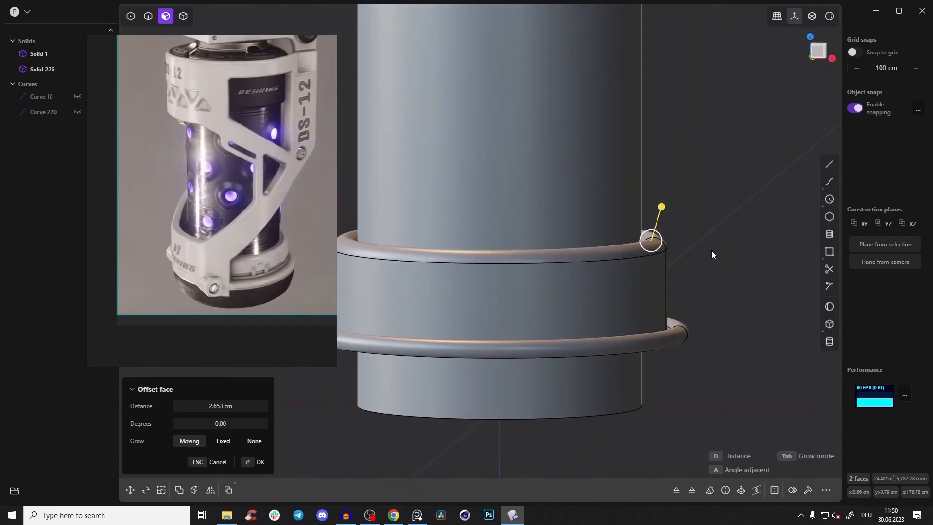
right_click(711, 250)
middle_click_drag(696, 245, 710, 291)
left_click(689, 218)
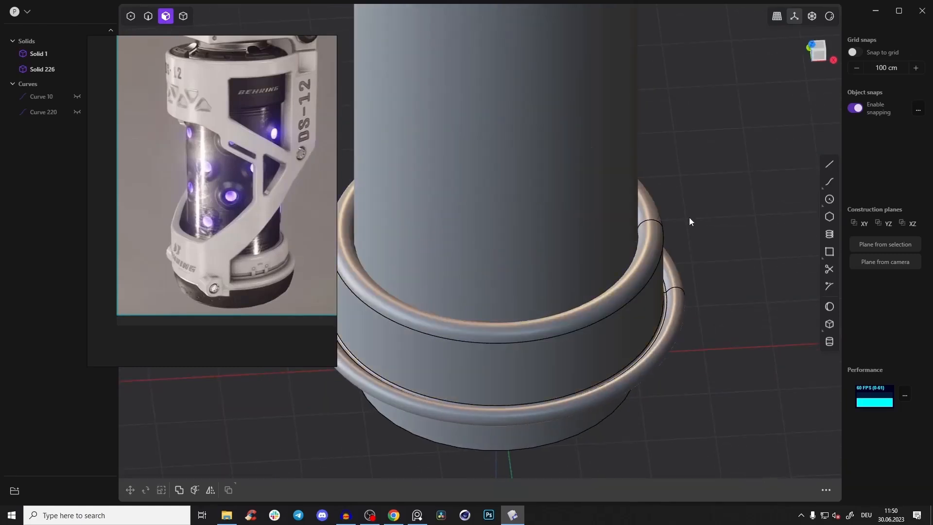
Step: Offset the main cylinder's top face upward to make the cylinder slightly taller
middle_click_drag(689, 217, 745, 284, "shift")
scroll(662, 316, "down", 10)
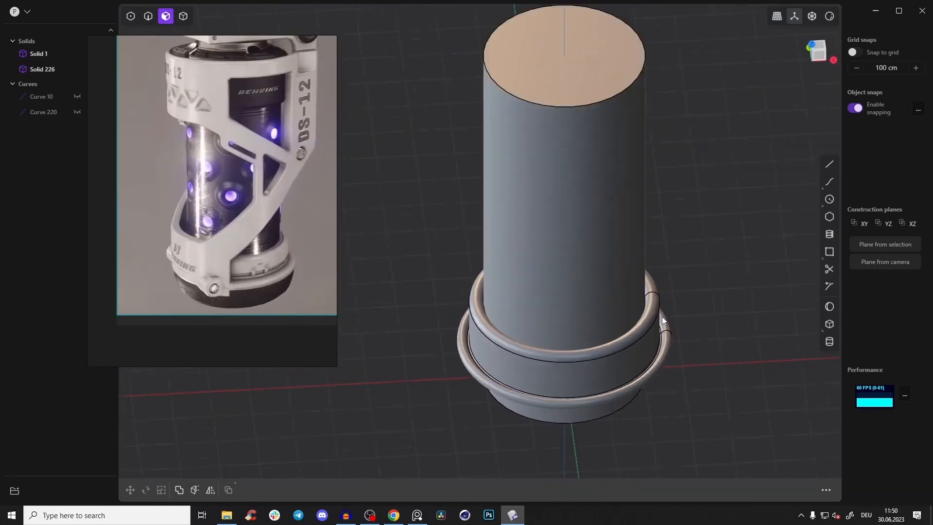
middle_click_drag(631, 312, 602, 266)
left_click(557, 155)
left_click_drag(557, 118, 557, 102)
right_click(657, 272)
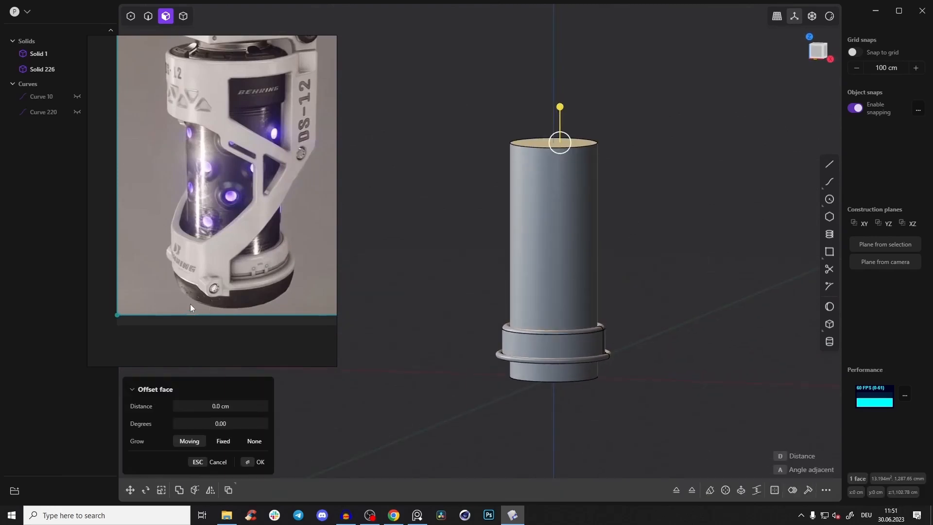
middle_click_drag(646, 196, 635, 234, "shift")
key("Escape")
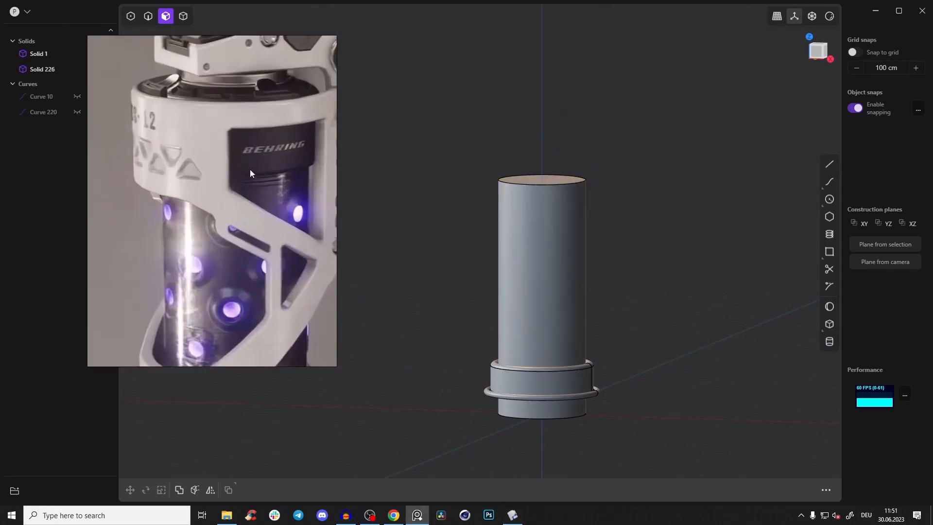
Step: In the front view, draw a horizontal line about 709 cm long across the upper part of the cylinder
middle_click_drag(533, 281, 524, 320, "shift")
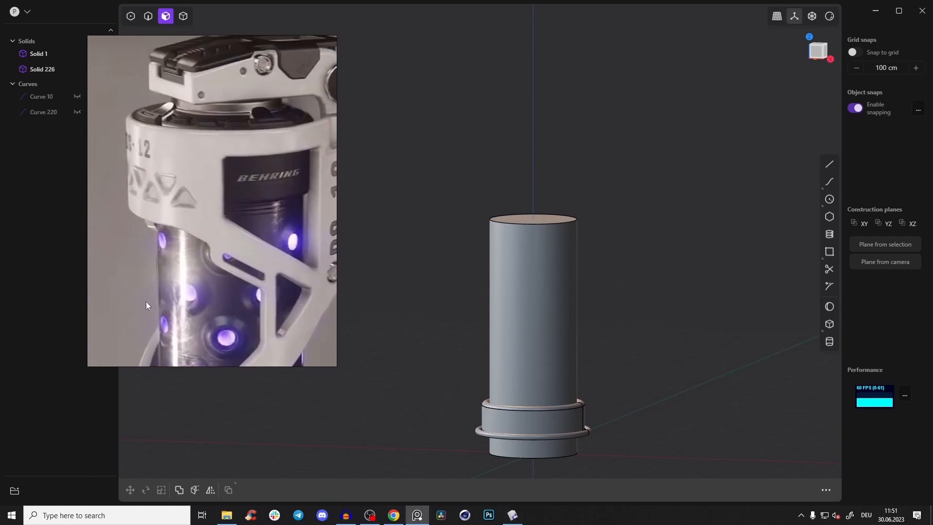
scroll(533, 220, "up", 1)
middle_click_drag(541, 246, 563, 194, "shift")
scroll(532, 220, "up", 1)
scroll(559, 194, "up", 1)
left_click(830, 38)
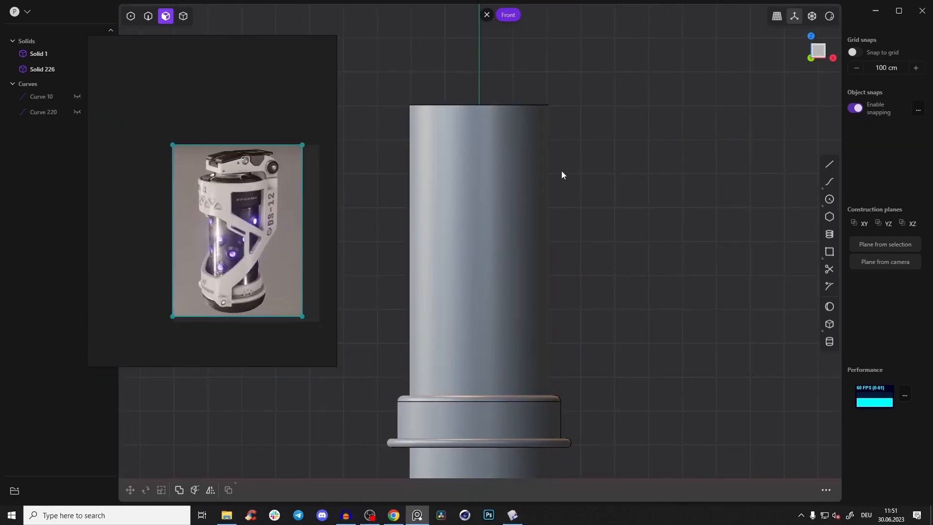
scroll(562, 173, "up", 3)
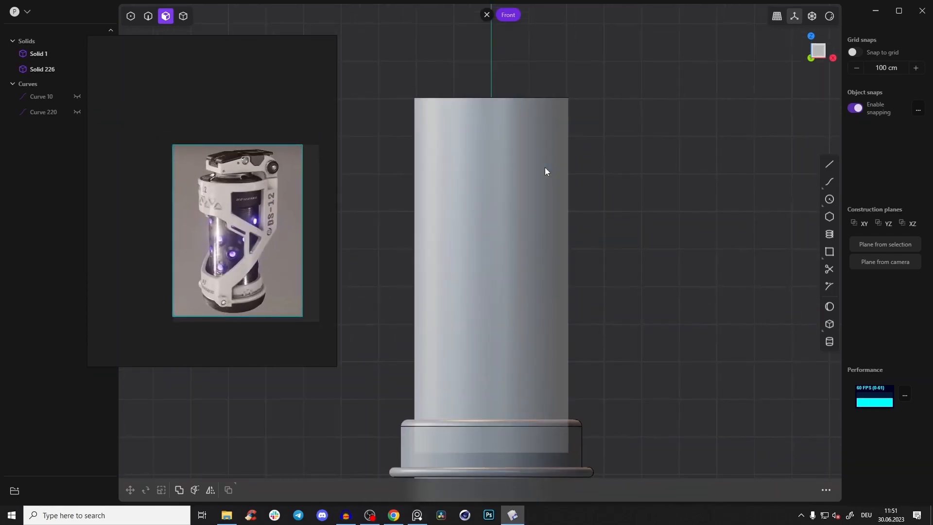
left_click(830, 164)
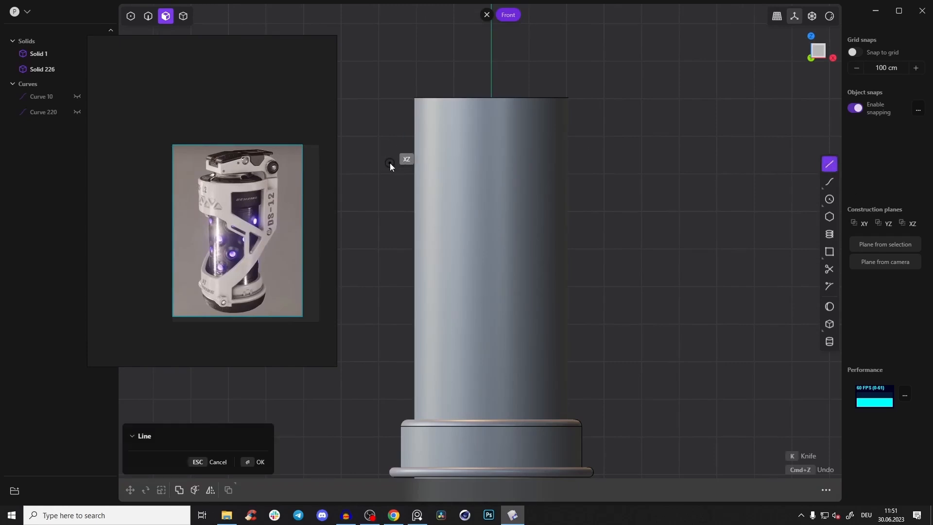
left_click(386, 155)
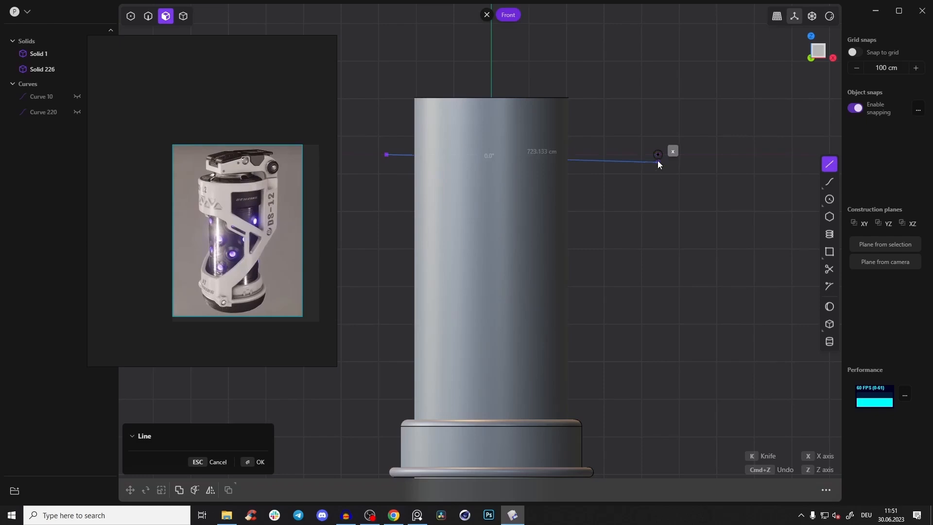
left_click(650, 149)
Step: Raise the cylinder's top face by about 17 cm
middle_click_drag(525, 119, 495, 156)
key("3")
left_click(495, 155)
left_click_drag(497, 124, 495, 119)
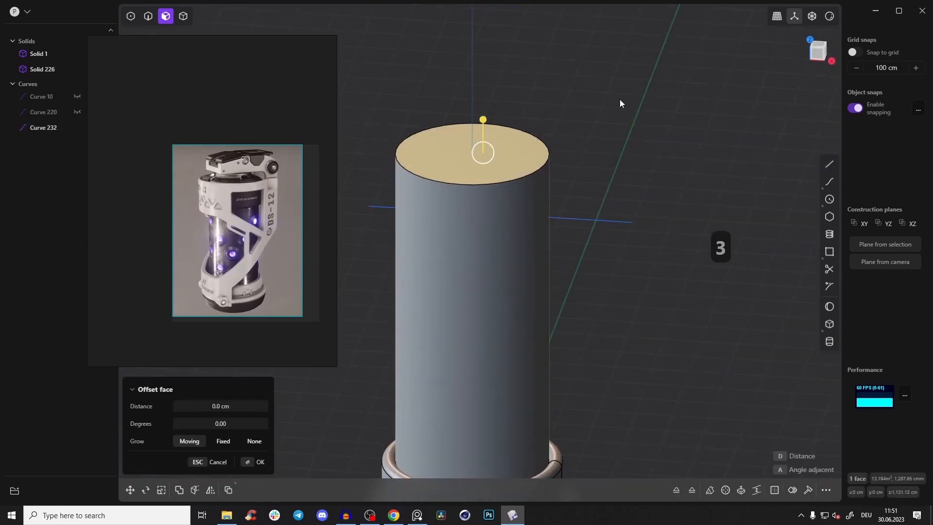
Step: Cut the cylinder into two solids along the horizontal line in the front view and delete the line
left_click(819, 52)
key("2")
left_click(540, 154)
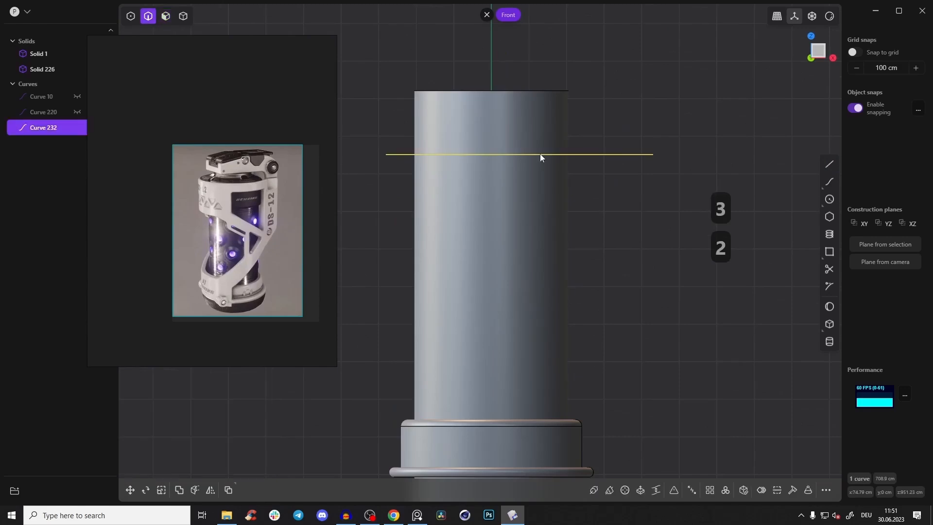
key("c")
key("2")
left_click(602, 155)
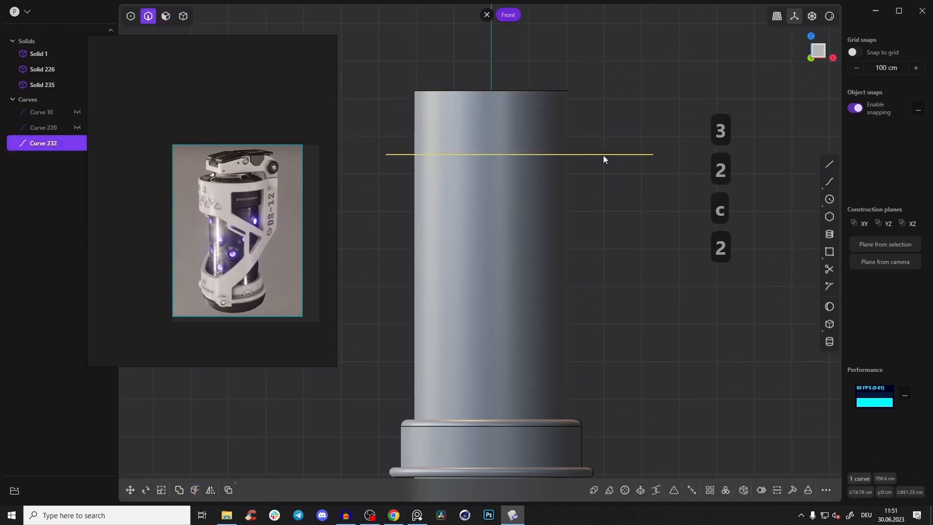
key("x")
Step: Try offsetting the cut-off top section's side face outward by about 20.7 cm
middle_click_drag(599, 136, 564, 191)
scroll(564, 190, "up", 3)
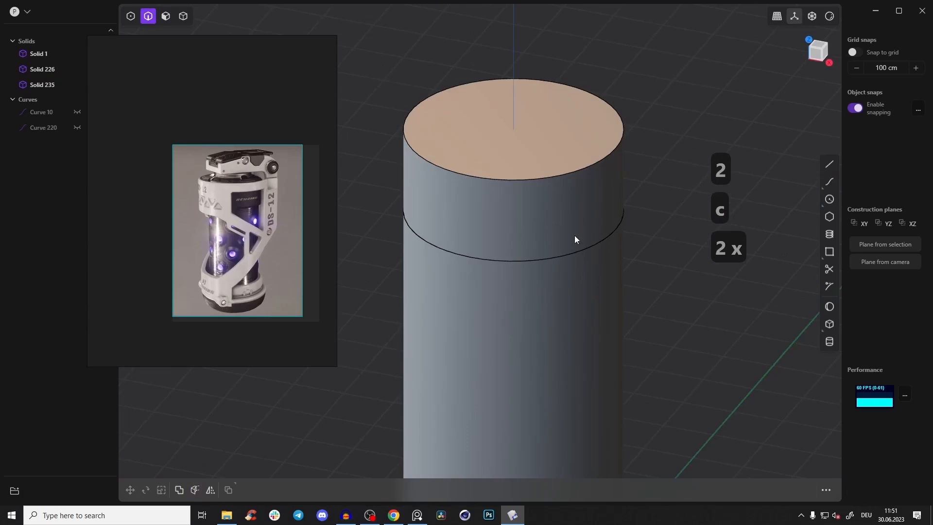
key("3")
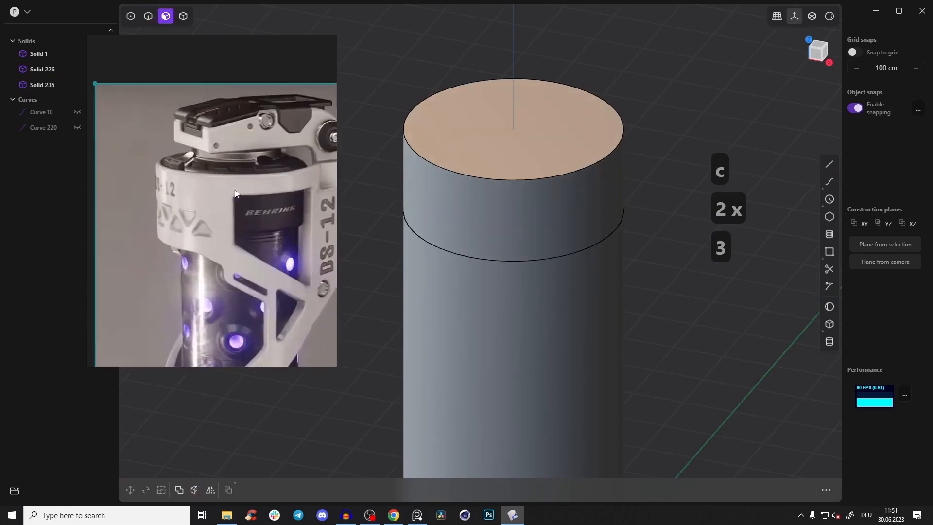
left_click_drag(571, 190, 599, 209)
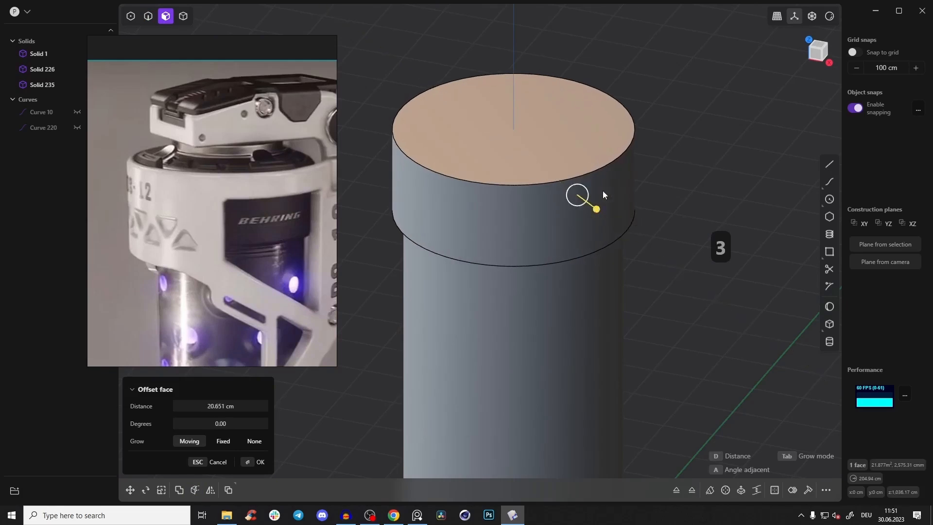
key("ctrl+z")
Step: Try widening the top section by about 29.2 cm and compare it with the lower ring in the front view
left_click(603, 197)
middle_click_drag(590, 215, 571, 170)
left_click_drag(626, 151, 638, 153)
middle_click_drag(574, 177, 542, 147)
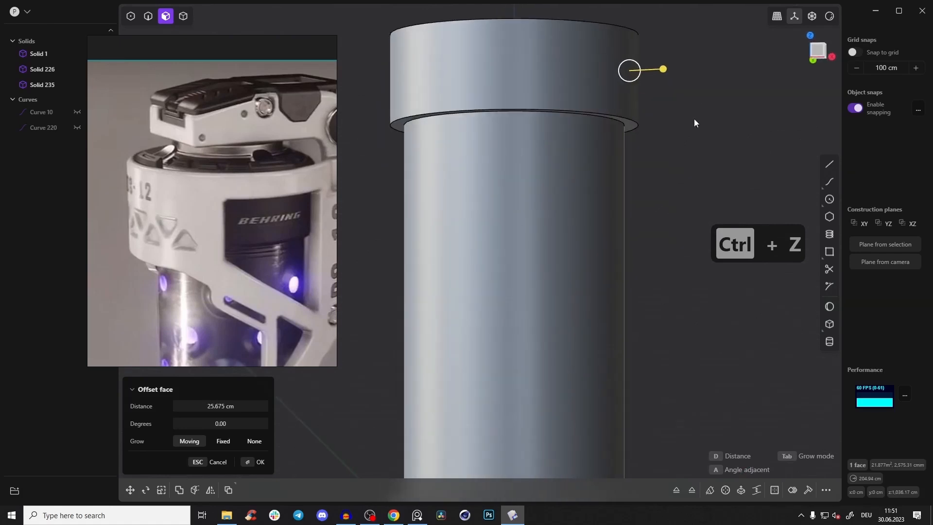
left_click_drag(653, 88, 655, 92)
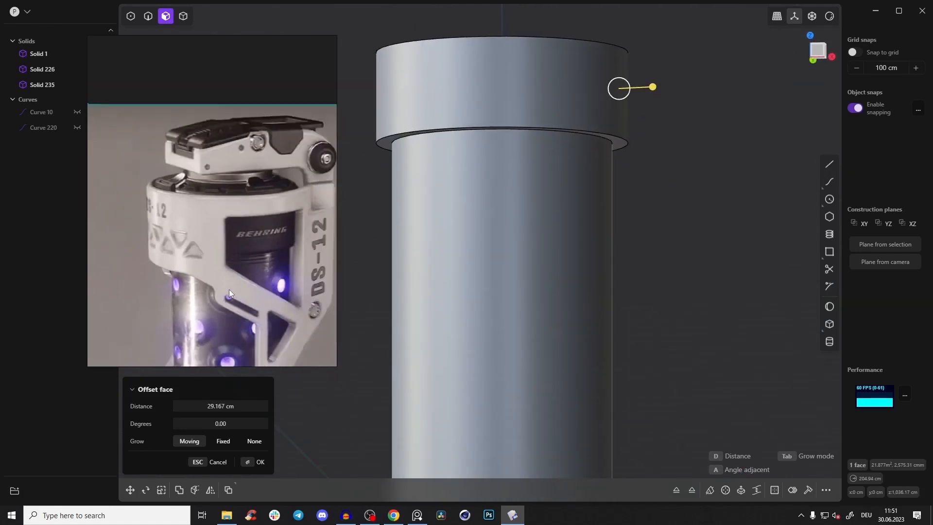
scroll(624, 195, "down", 3)
middle_click_drag(624, 189, 588, 285)
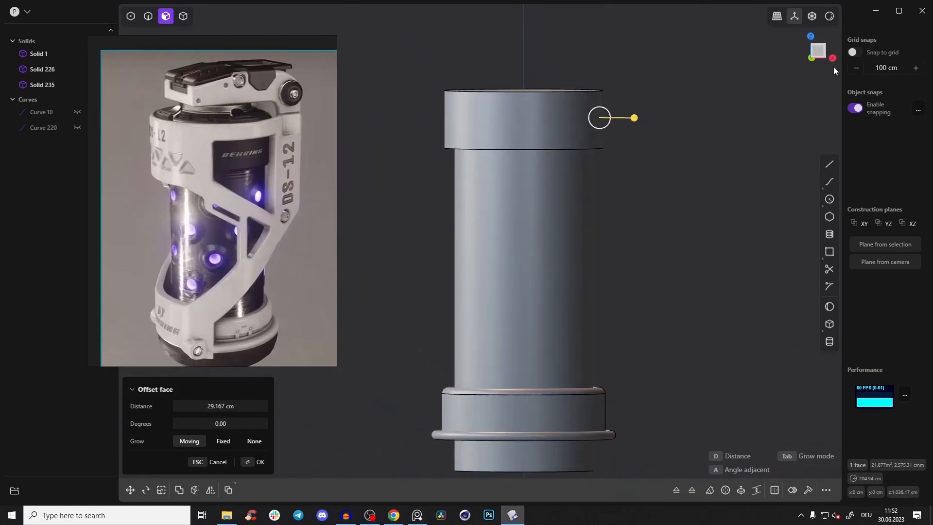
middle_click_drag(698, 144, 647, 137, "shift")
left_click(819, 49)
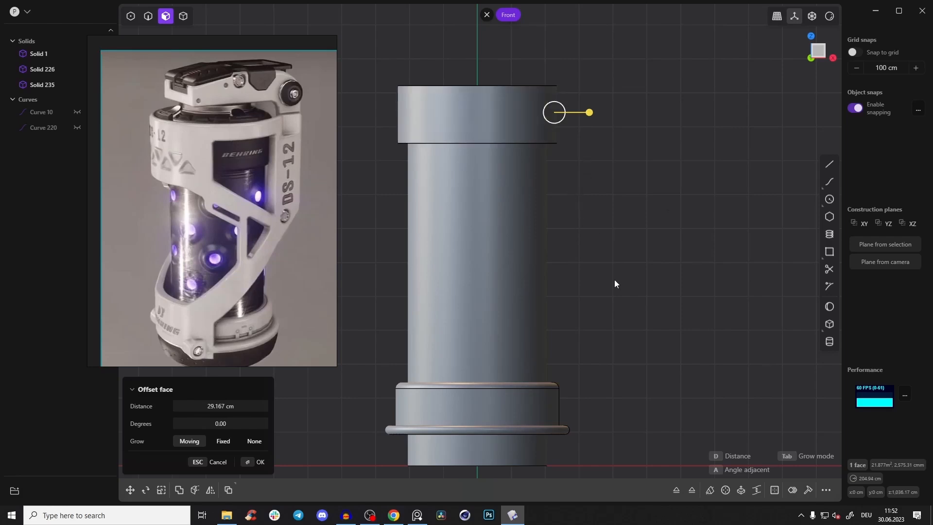
key("Escape")
Step: Draw a vertical guide line about 1,029 cm up from the ring band's outer edge and offset the top section's side face about 36.2 cm to it
left_click(827, 167)
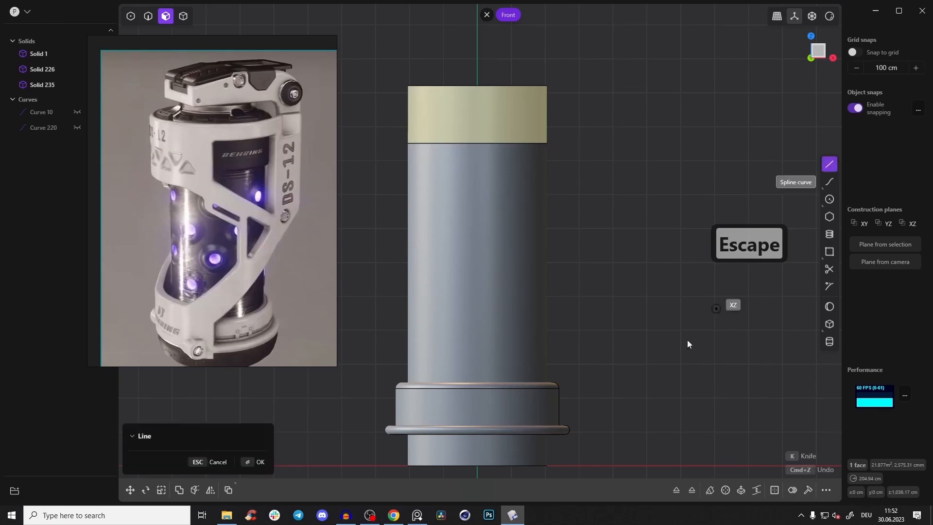
left_click(559, 407)
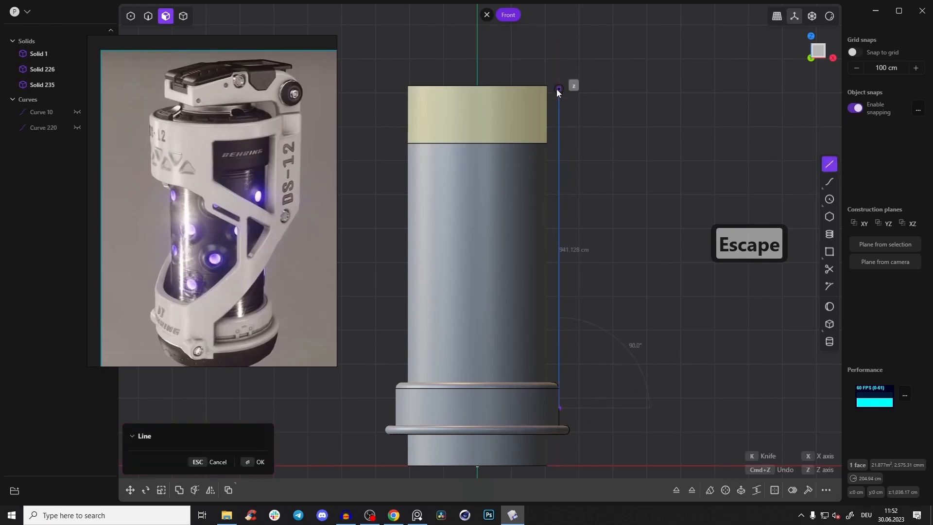
left_click(559, 59)
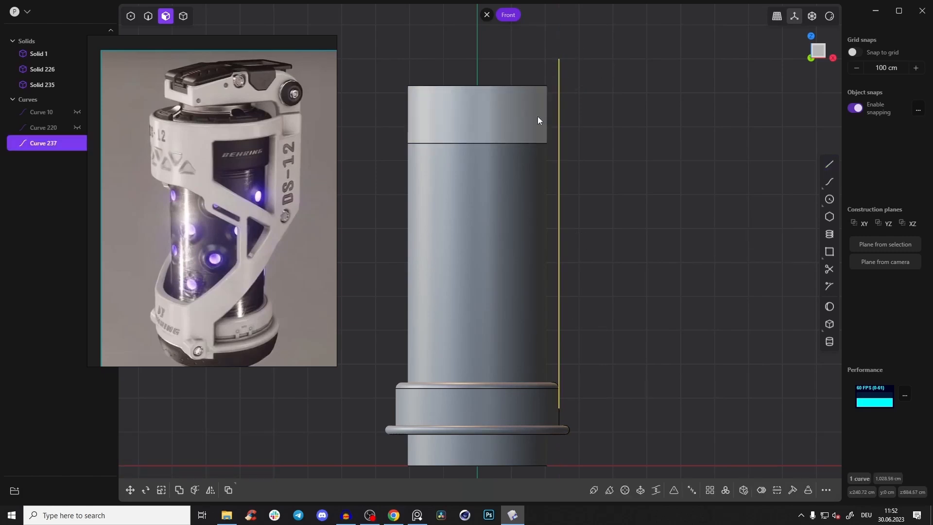
left_click(539, 113)
left_click_drag(556, 117, 568, 181)
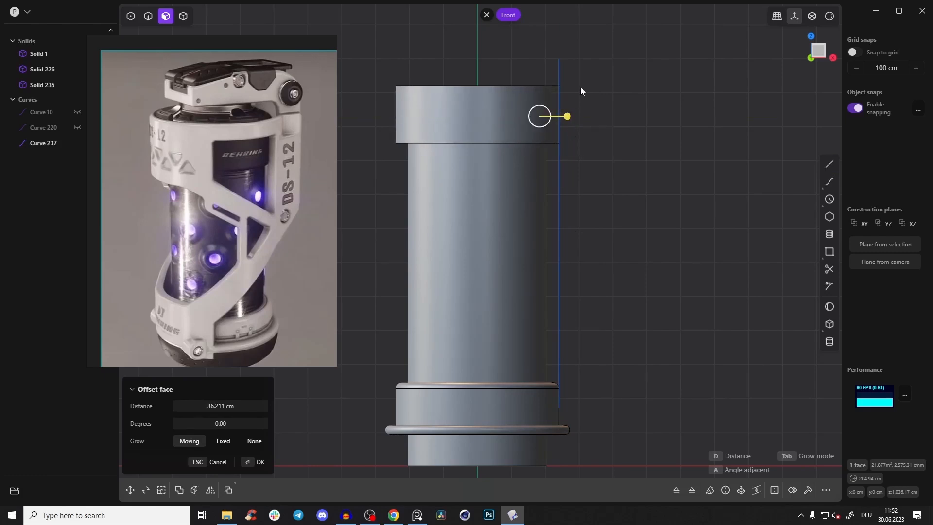
Step: Finish the side face offset and delete the vertical guide line beside the top section
middle_click_drag(584, 100, 564, 214)
key("2")
left_click(548, 220)
key("x")
Step: Offset the top section's upper face slightly upward to make the section a little taller
middle_click_drag(436, 130, 493, 236, "shift")
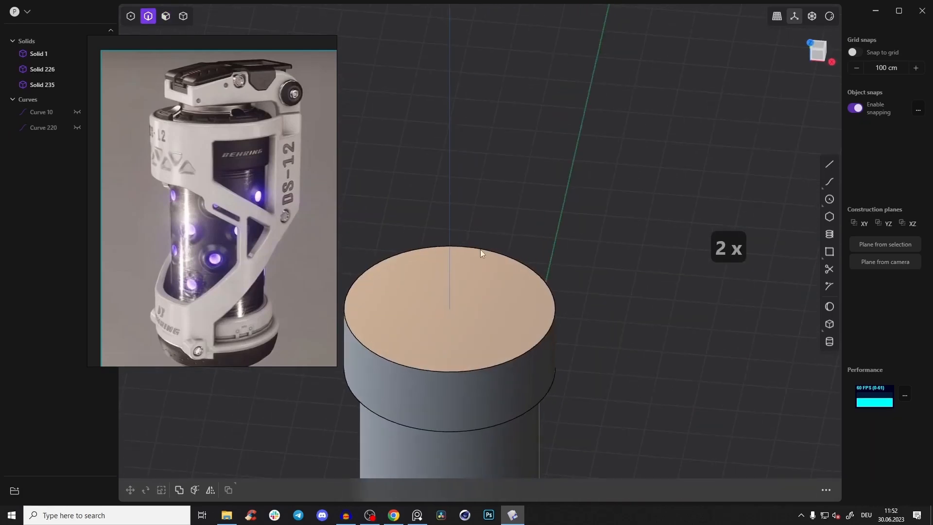
key("3")
left_click(456, 298)
scroll(573, 168, "up", 3)
middle_click_drag(459, 304, 561, 167, "shift")
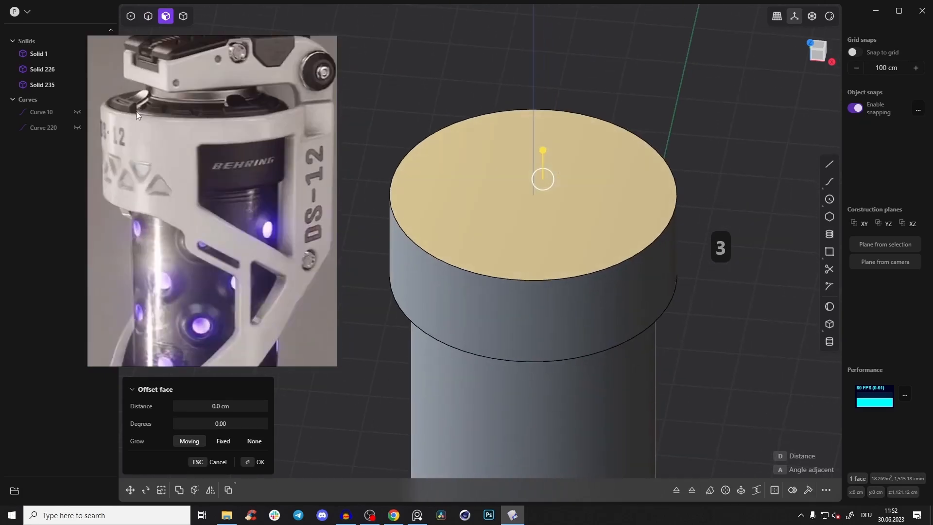
middle_click_drag(543, 116, 565, 147)
left_click_drag(541, 110, 543, 101)
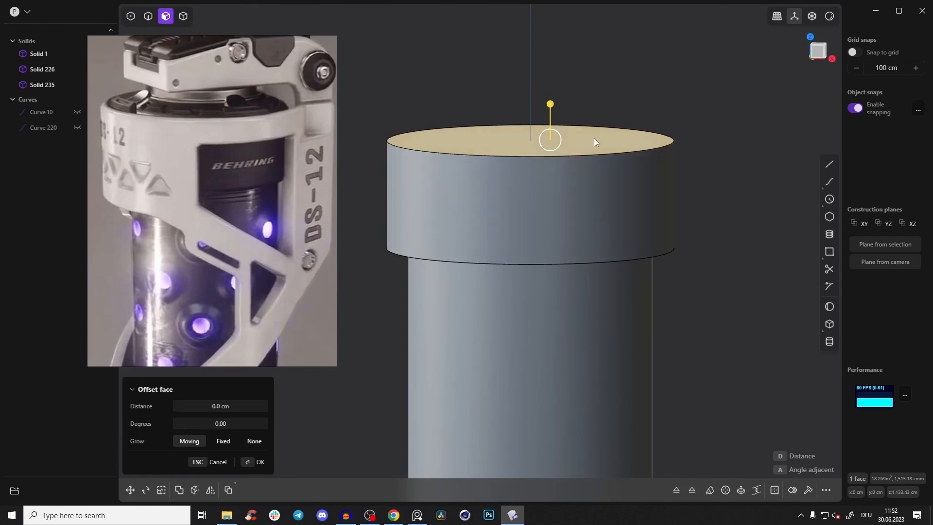
Step: Extrude the upper face about 41 cm upward with an inward taper of about 61 degrees, checking it against the reference image
key("e")
left_click_drag(531, 141, 543, 119)
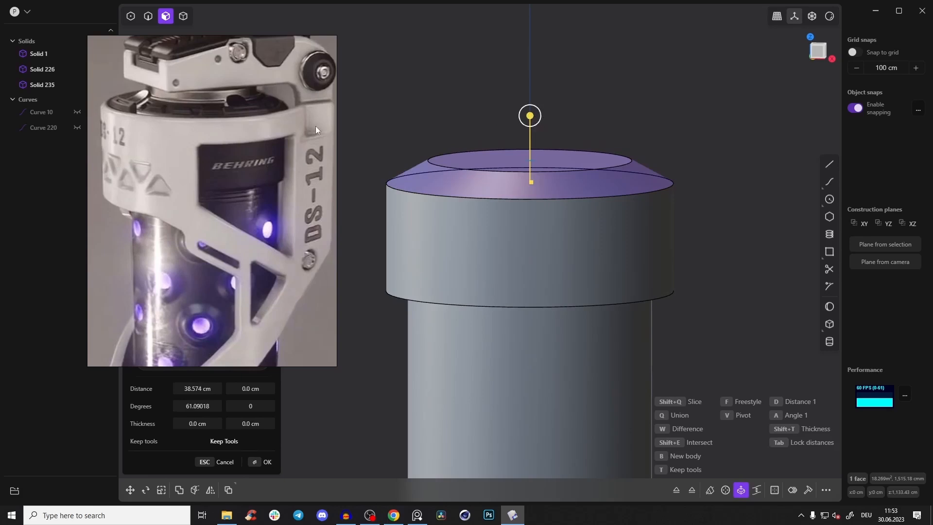
middle_click_drag(587, 182, 563, 222)
left_click_drag(563, 223, 559, 209)
middle_click_drag(576, 220, 591, 151)
scroll(232, 118, "down", 5)
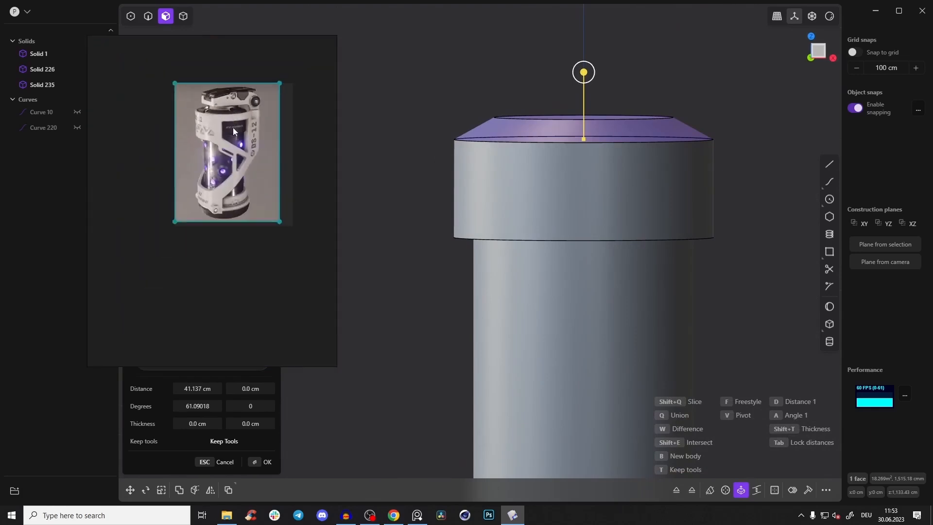
scroll(234, 120, "up", 8)
middle_click_drag(526, 134, 453, 147, "shift")
scroll(512, 160, "down", 3)
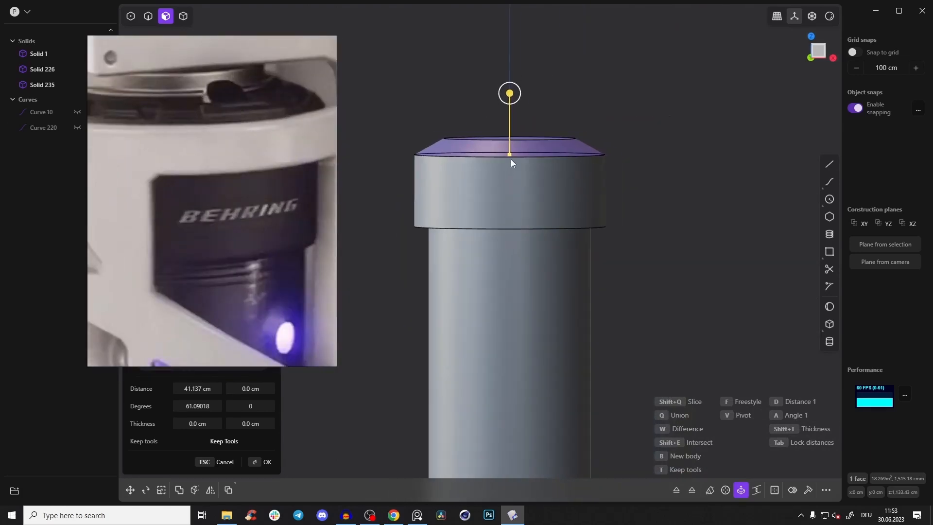
scroll(276, 140, "down", 6)
middle_click_drag(254, 139, 273, 156)
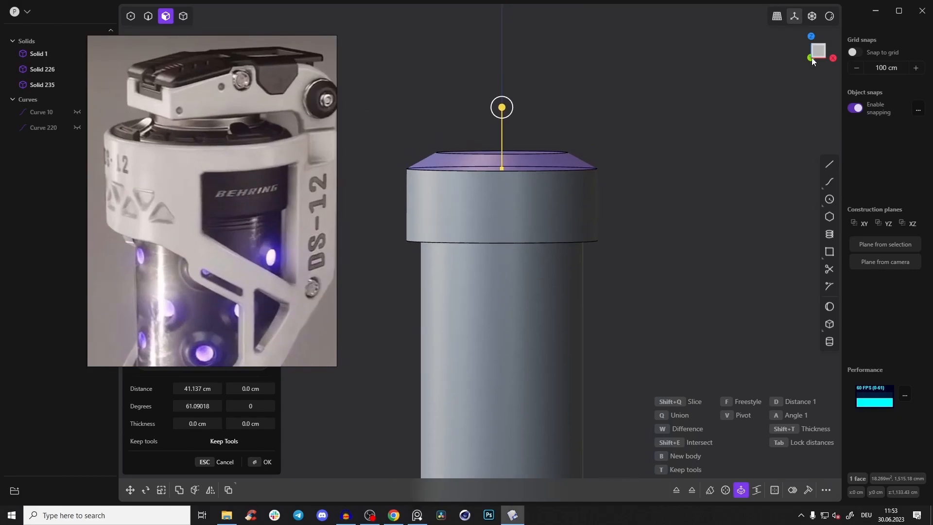
Step: Narrow the top of the tapered extrusion further in the front view and confirm it
left_click(819, 54)
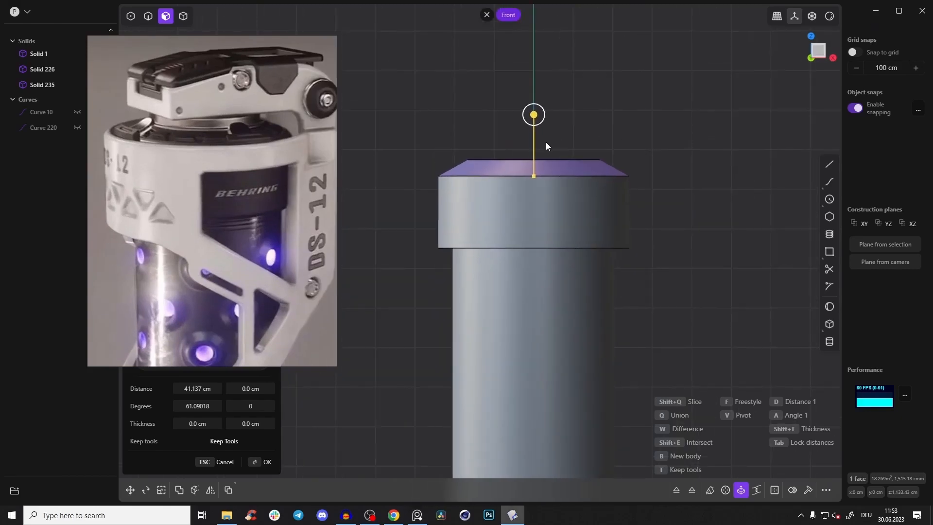
left_click_drag(545, 110, 536, 120)
right_click(560, 141)
middle_click_drag(650, 118, 653, 150)
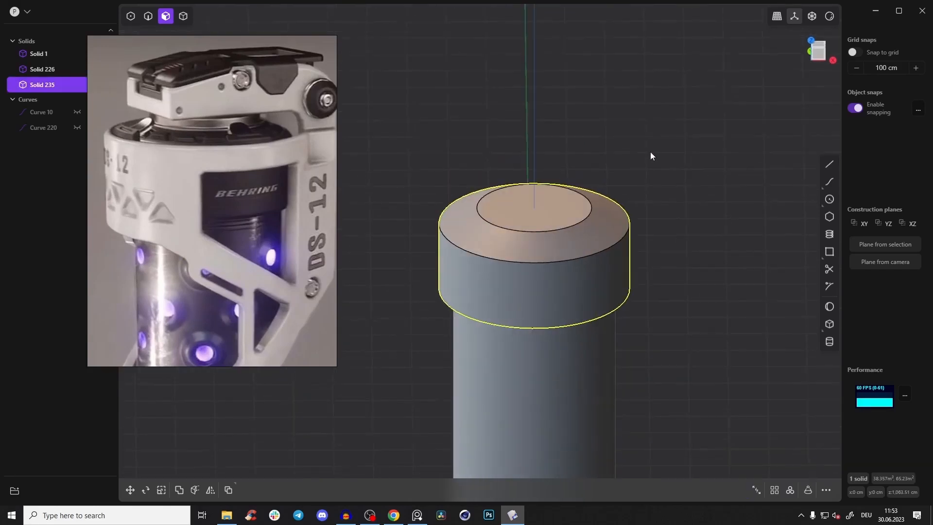
left_click(653, 150)
Step: Try offsetting the small face on top of the tapered shoulder upward by about 10.7 cm and undo it
key("2")
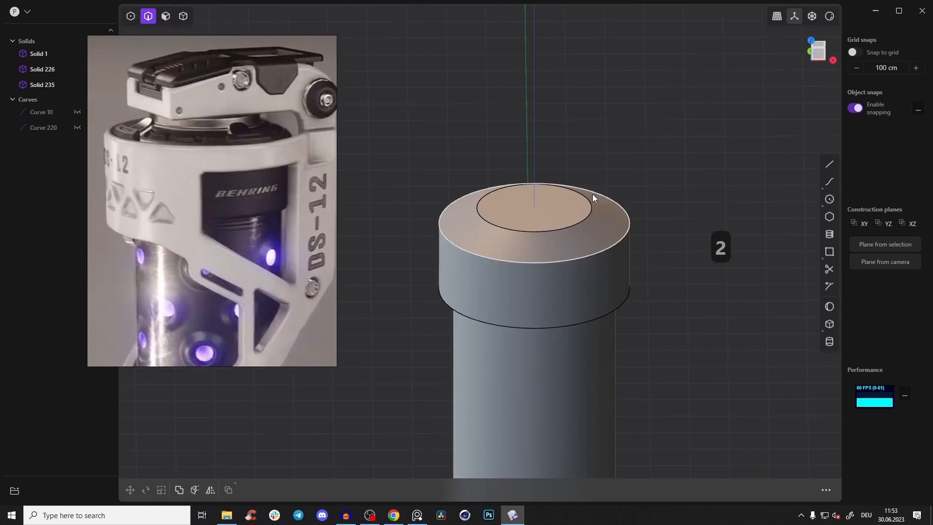
mouse_move(508, 229)
middle_mouse_down()
mouse_move(543, 250)
mouse_move(513, 214)
middle_mouse_up()
key("3")
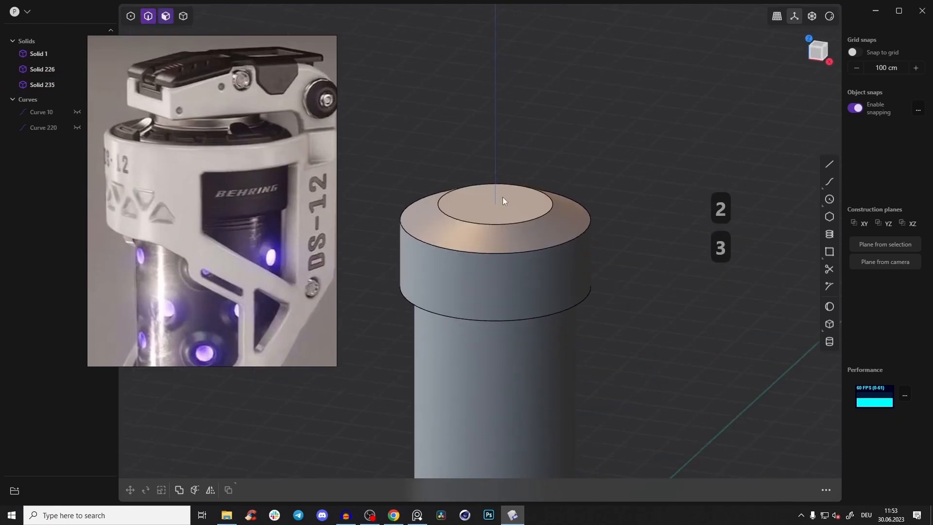
left_click(516, 217)
scroll(511, 193, "up", 2)
left_click_drag(494, 177, 494, 173)
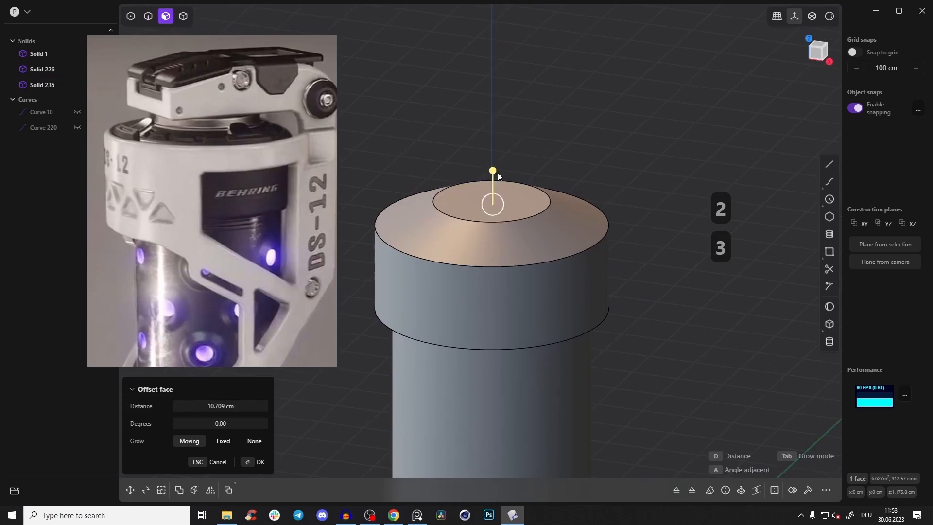
key("ctrl+z")
left_click_drag(498, 218, 506, 168)
key("ctrl+z")
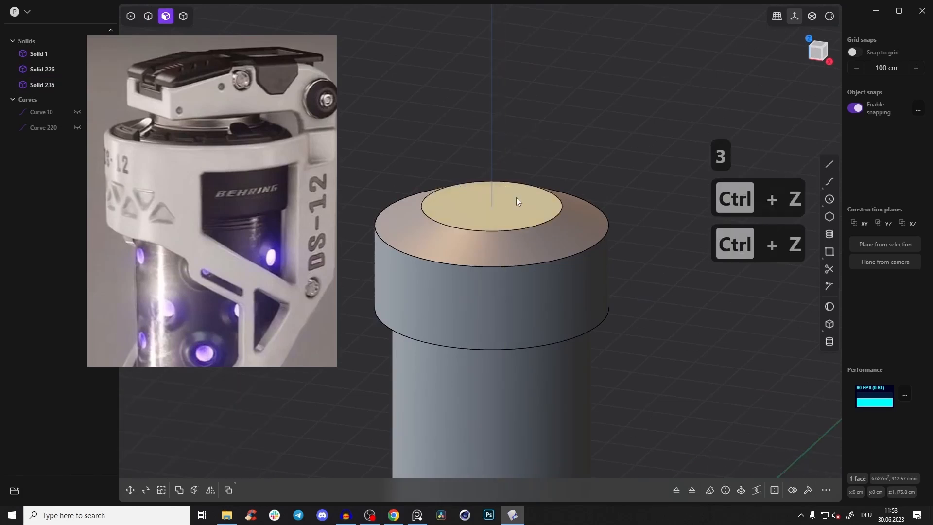
Step: Extrude the small top face straight up about 31 cm to form a flat cylindrical cap on the shoulder
left_click_drag(526, 198, 510, 112)
key("e")
middle_click_drag(464, 159, 534, 146)
left_click_drag(535, 89, 551, 101)
middle_click_drag(524, 145, 513, 158)
scroll(517, 159, "up", 2)
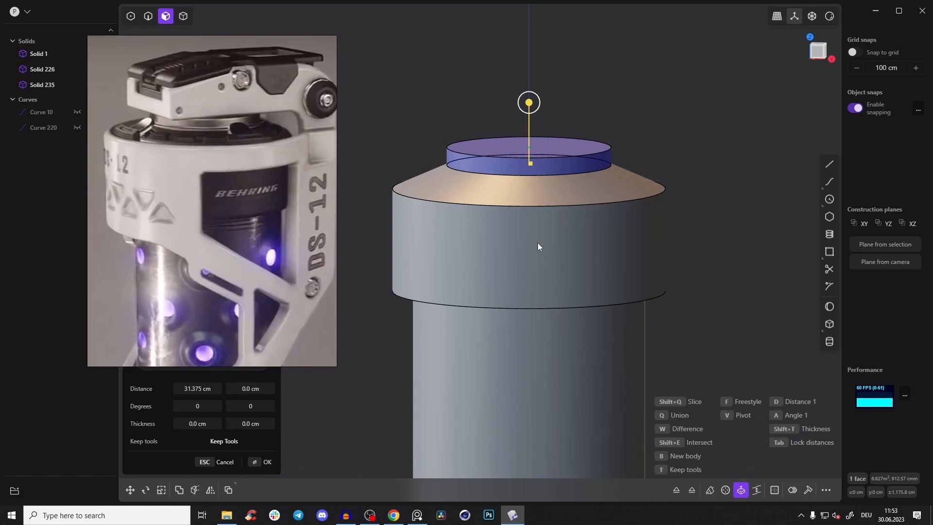
left_click_drag(531, 104, 530, 101)
right_click(659, 112)
left_click(651, 136)
Step: Offset the side face of the new cap slightly outward and deselect it
key("3")
left_click(586, 171)
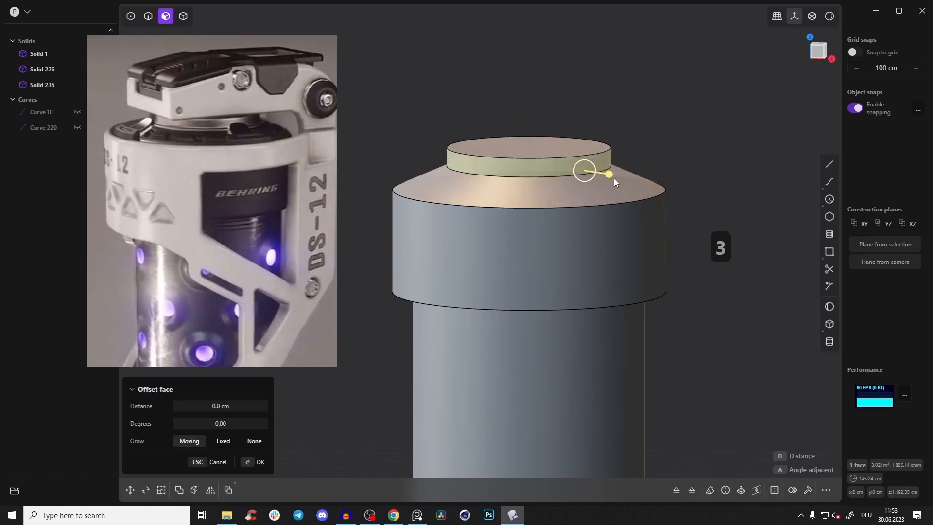
left_click_drag(609, 175, 613, 175)
right_click(644, 151)
scroll(628, 180, "down", 5)
middle_click_drag(622, 182, 569, 150, "shift")
middle_click_drag(569, 150, 583, 219)
left_click(631, 250)
Step: Compare the whole model with the reference image, examining the grenade's base below the lower ring
middle_click_drag(582, 261, 531, 294, "shift")
scroll(161, 221, "down", 3)
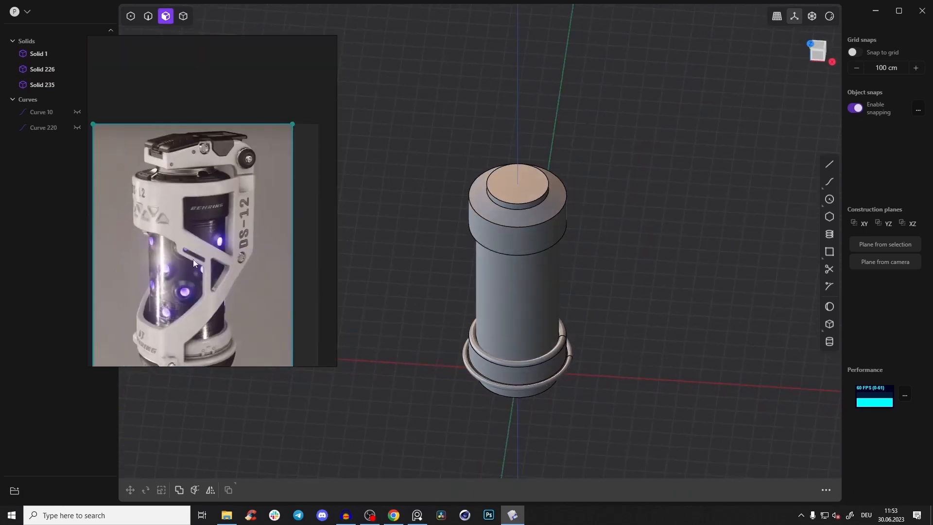
middle_click_drag(161, 221, 168, 211)
middle_click_drag(466, 276, 398, 234)
middle_click_drag(449, 178, 532, 167)
scroll(226, 274, "up", 5)
scroll(227, 287, "up", 2)
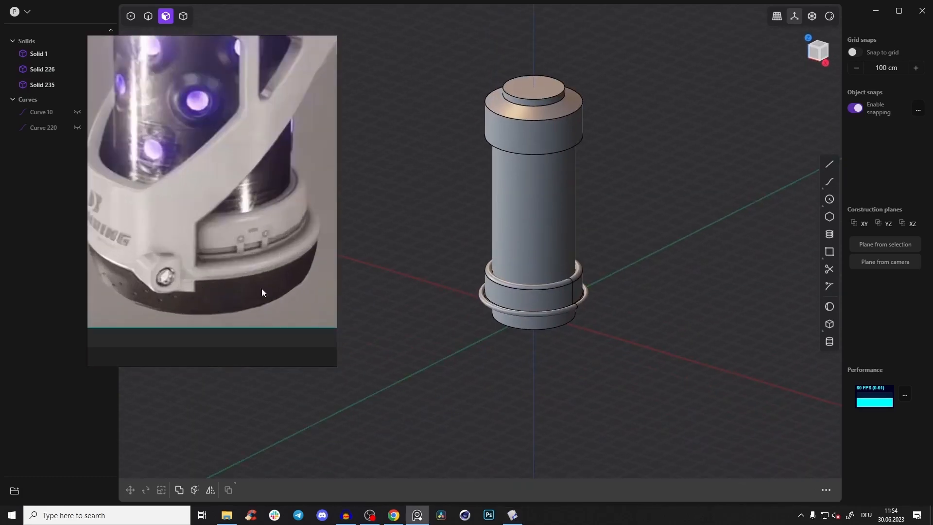
middle_click_drag(584, 295, 574, 233, "shift")
scroll(573, 233, "up", 3)
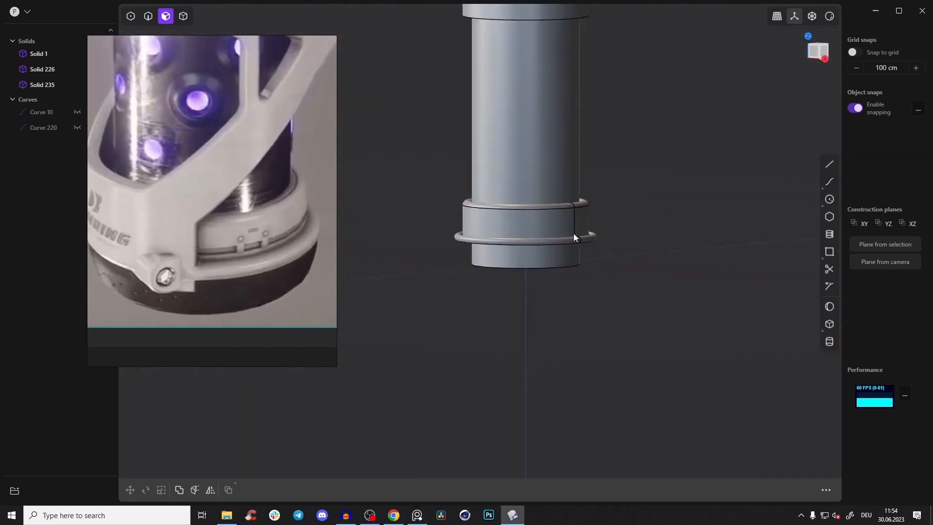
scroll(541, 249, "up", 10)
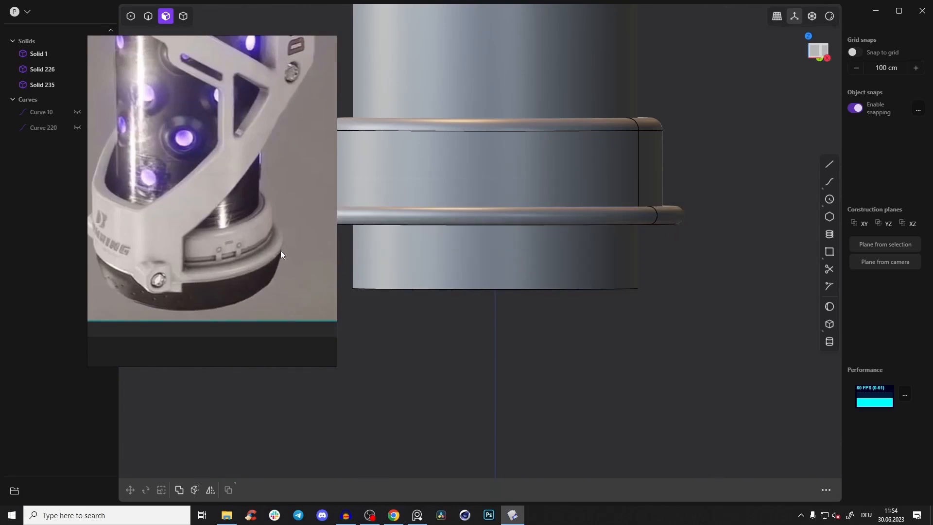
Step: In the front view, draw a diagonal line about 108 cm long from the lower ring's underside to the cylinder's bottom corner
left_click_drag(827, 63, 744, 102)
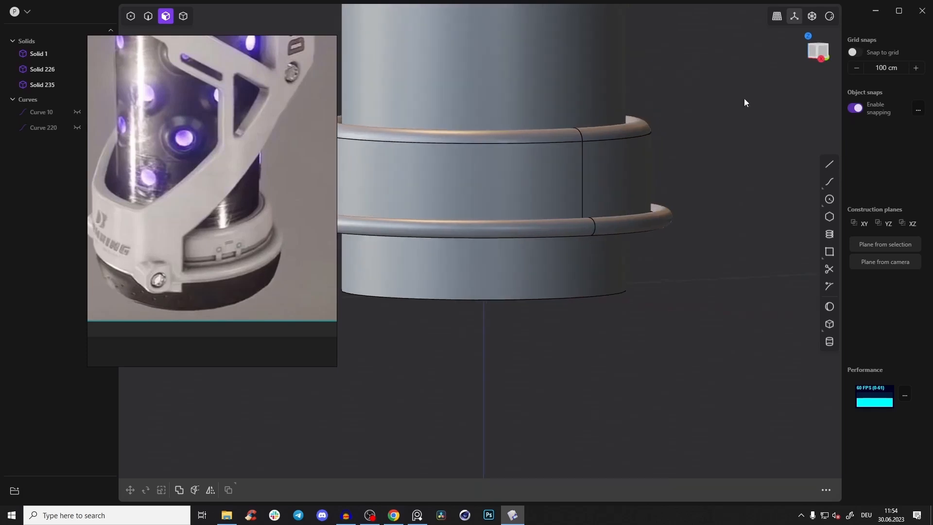
left_click(821, 53)
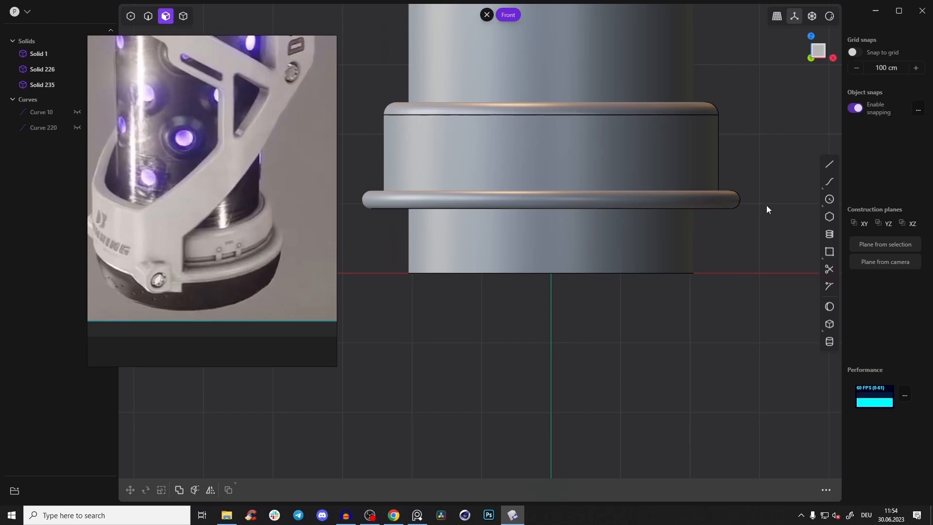
middle_click_drag(764, 205, 759, 204, "shift")
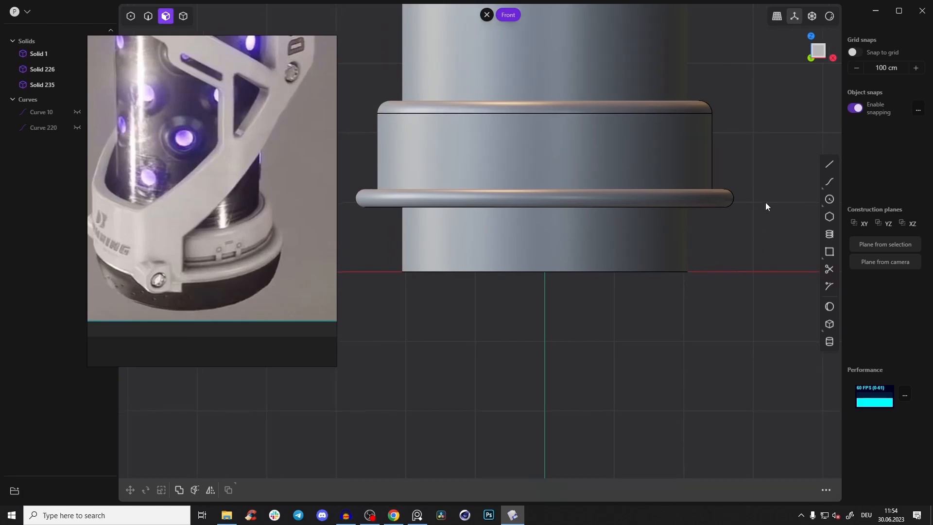
left_click(831, 165)
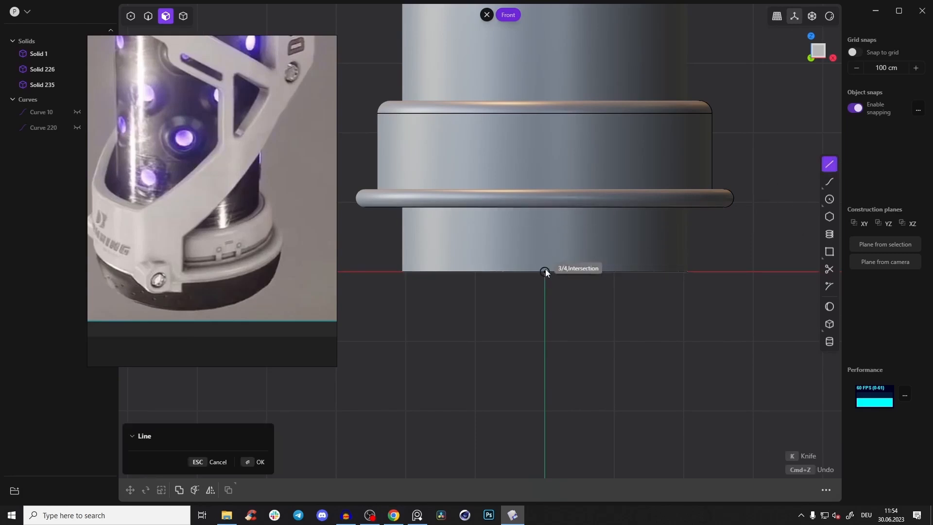
key("alt+z")
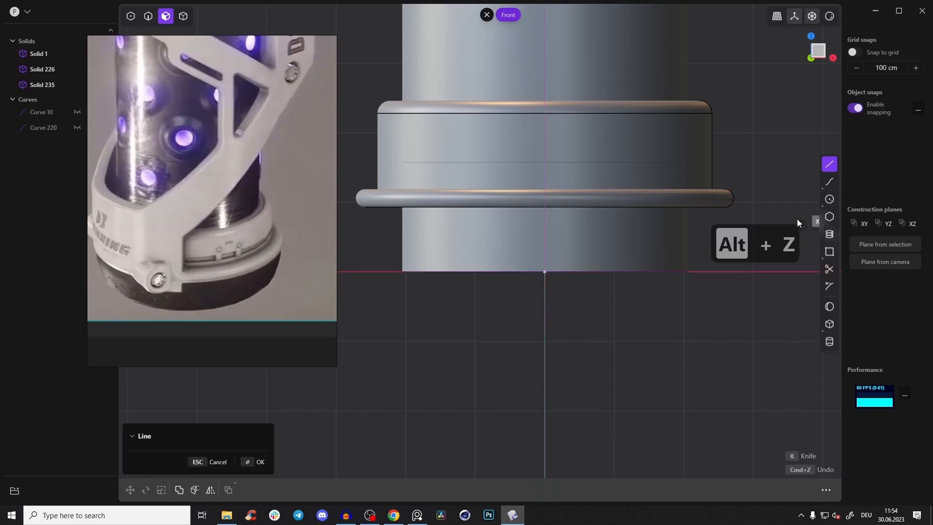
left_click(726, 207)
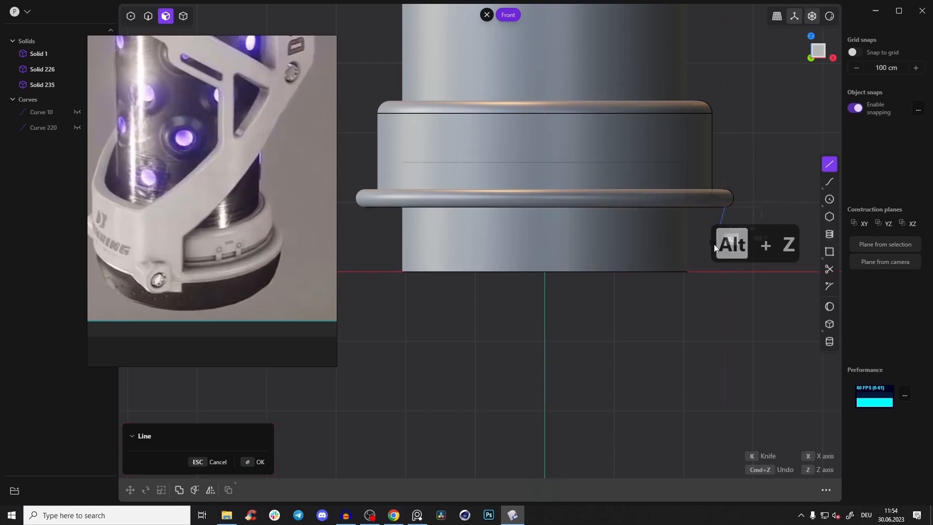
left_click(688, 273)
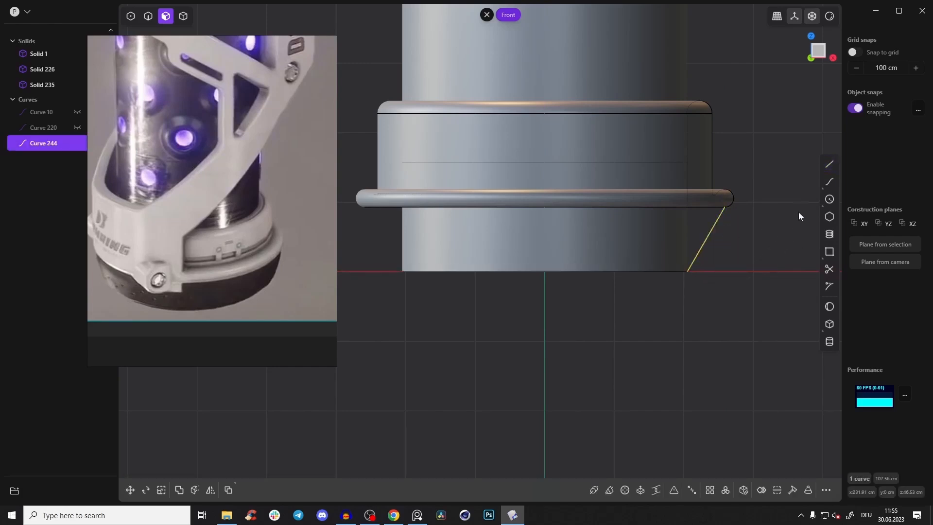
Step: Bend the diagonal line into an outward-bulging curve matching the rounded base of the reference
key("alt+1")
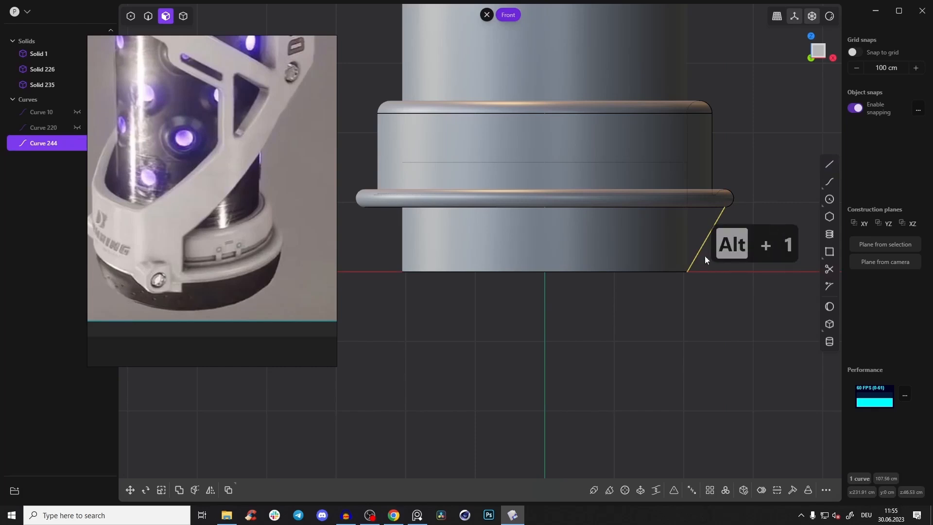
key("1")
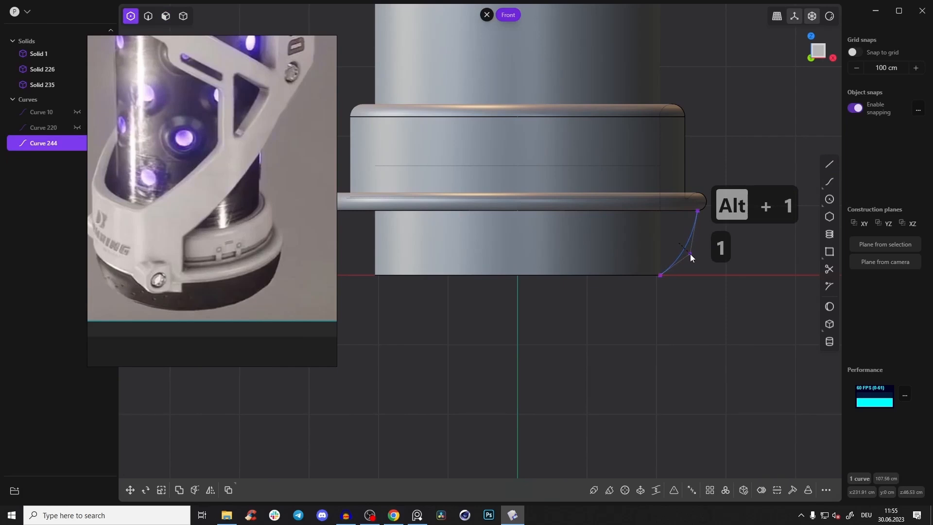
left_click(692, 255)
key("2")
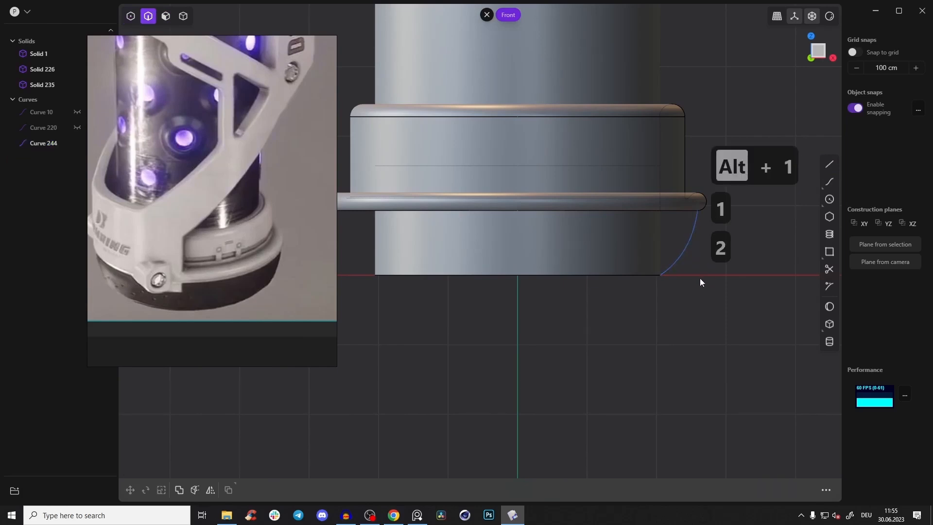
Step: Draw a horizontal line about 259 cm long from the curve's upper end to the cylinder's centre axis
middle_click_drag(700, 278, 707, 279, "shift")
scroll(700, 283, "up", 2)
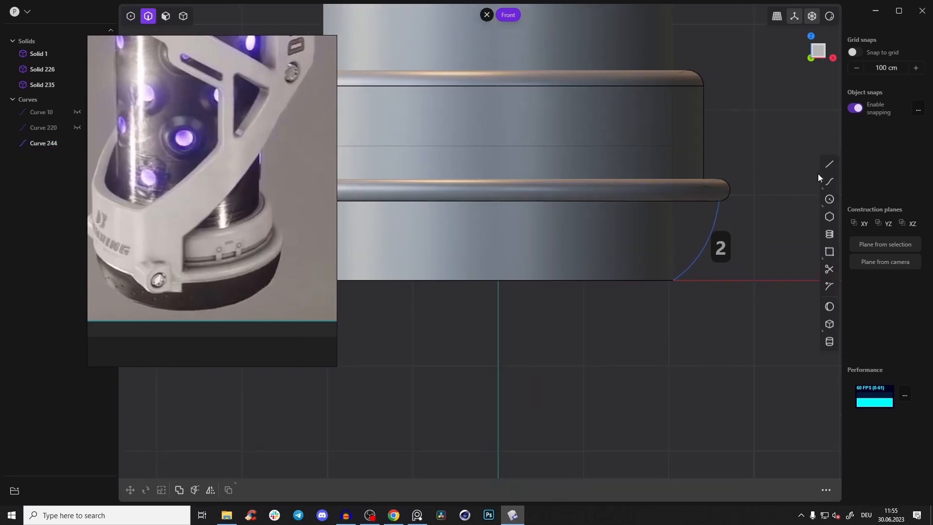
left_click(828, 165)
left_click(720, 201)
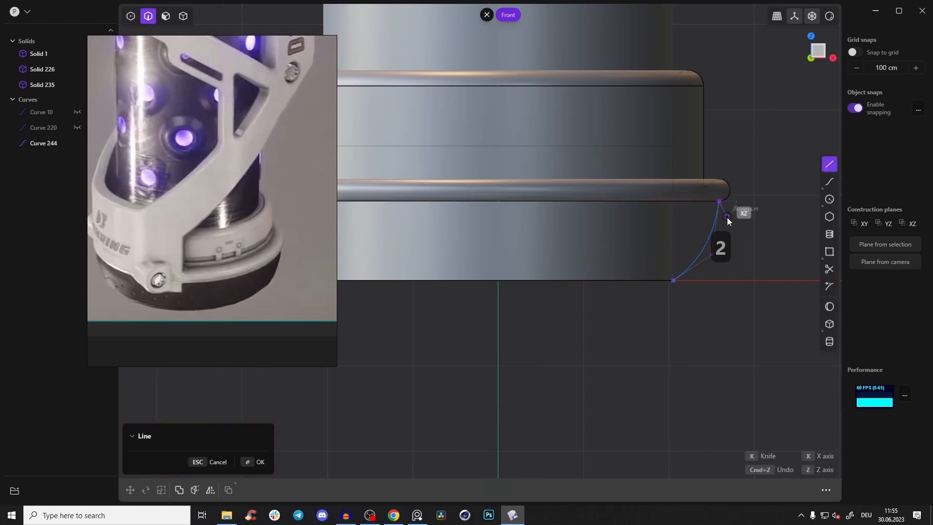
middle_click_drag(728, 217, 781, 221, "shift")
left_click(552, 204)
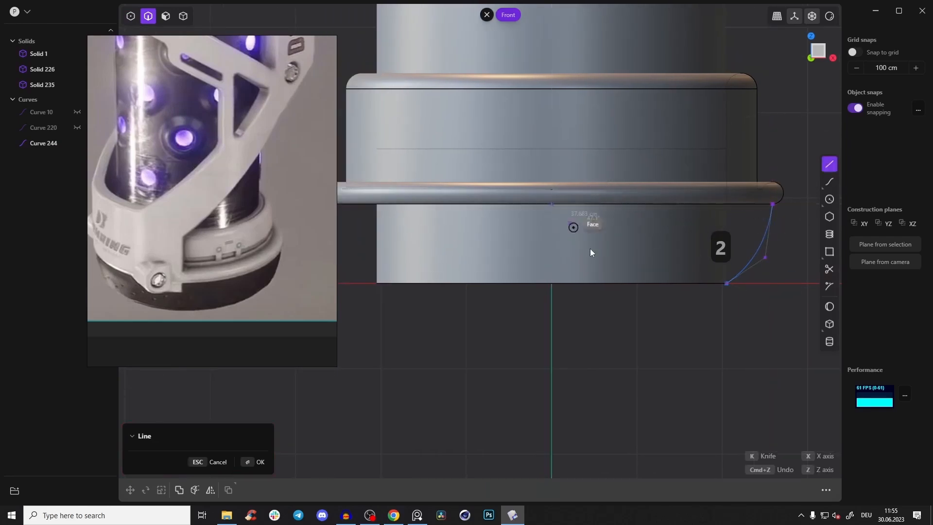
left_click(590, 252)
Step: Draw a horizontal line about 205 cm long from the curve's lower end to the centre of the cylinder's bottom
left_click(829, 166)
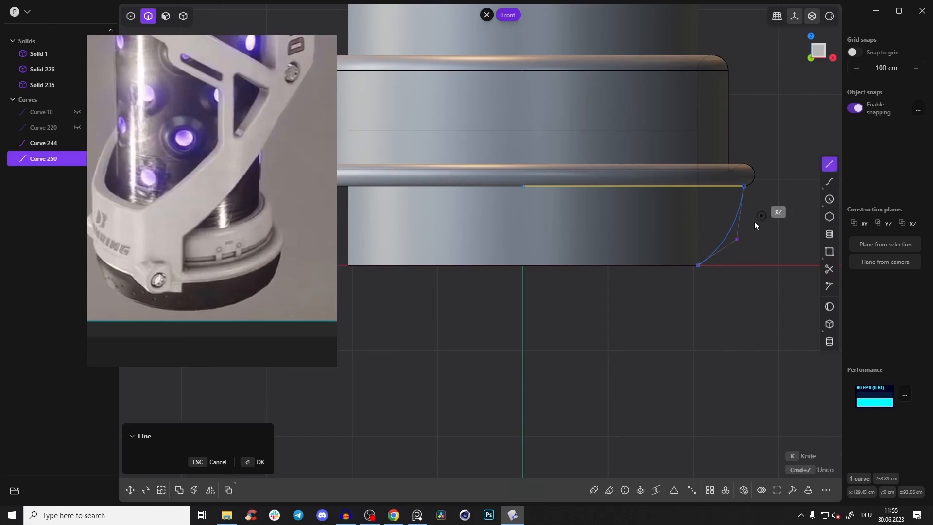
left_click(699, 267)
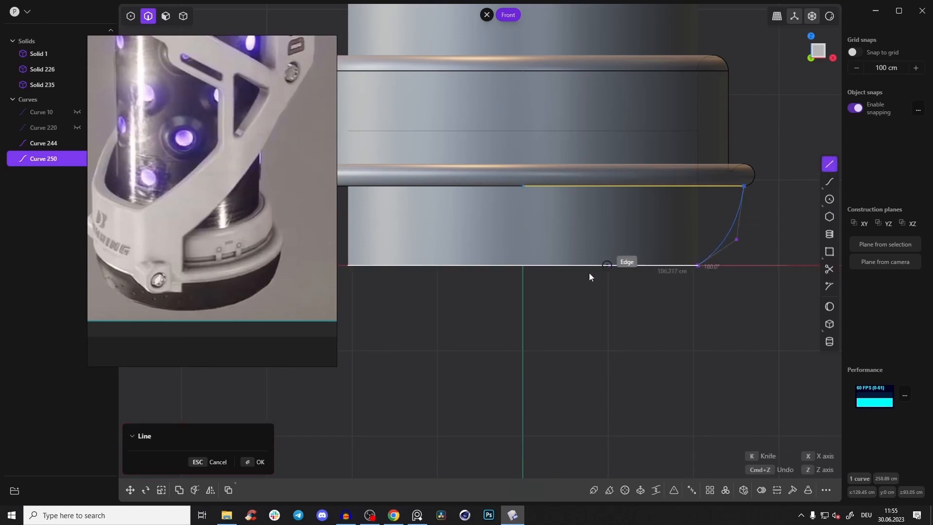
left_click(524, 267)
right_click(572, 280)
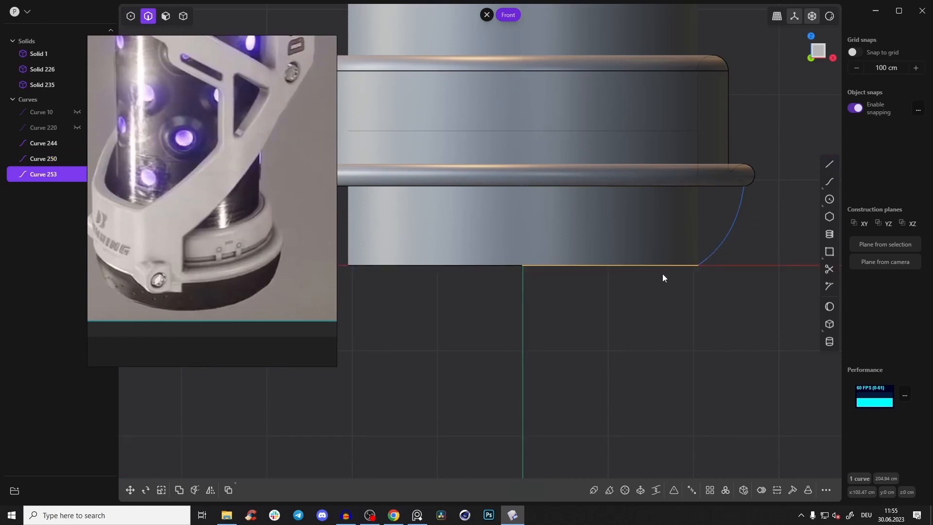
Step: Add the bulging curve and the upper horizontal line to the selected bottom line and join them into one profile curve
middle_click_drag(663, 273, 641, 288, "shift")
left_click(715, 225, "shift")
left_click(705, 202, "shift")
middle_click_drag(648, 238, 674, 219)
key("j")
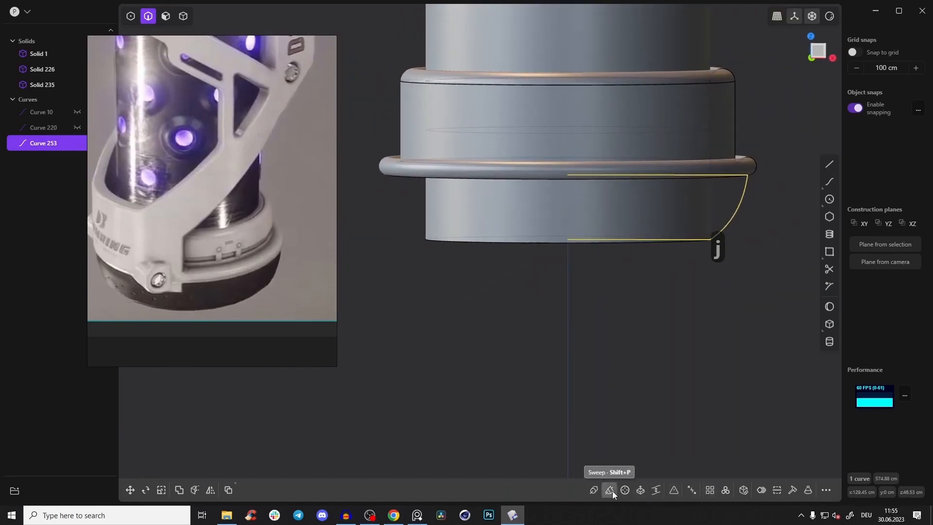
Step: Revolve the joined profile 360 degrees around the cylinder's vertical centre axis to form the rounded base
left_click(626, 491)
middle_click_drag(574, 229, 565, 250)
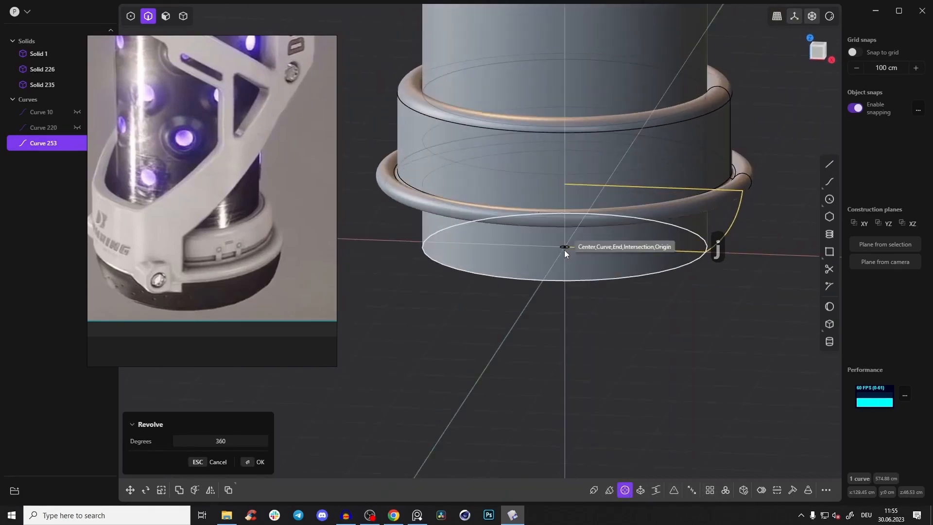
left_click(565, 247)
left_click(566, 184)
right_click(747, 337)
left_click(743, 334)
middle_click_drag(728, 320, 701, 251)
Step: Try moving the rounded base solid down away from the lower ring, and undo the move
key("Tab")
left_click(643, 182)
middle_click_drag(643, 181, 690, 247)
key("alt+z")
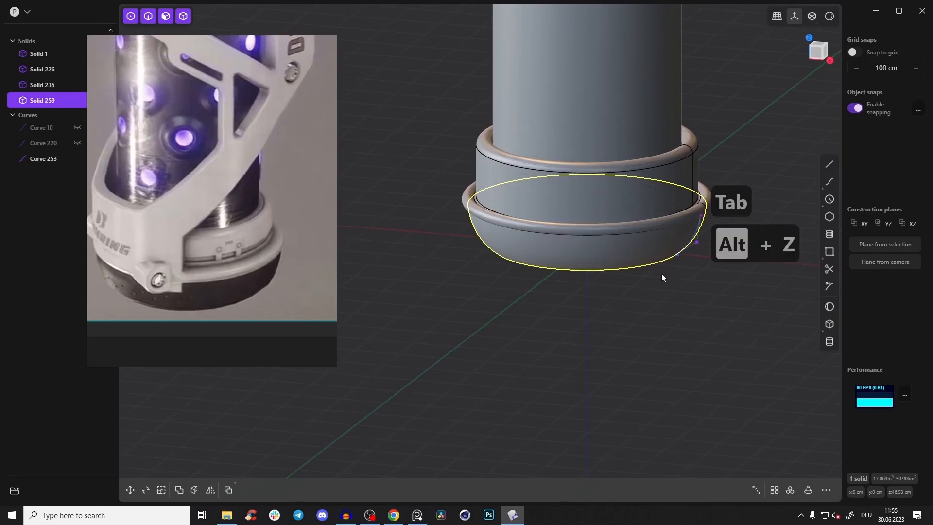
key("g")
left_click_drag(588, 193, 600, 290)
middle_click_drag(605, 290, 641, 287)
key("ctrl+z")
Step: Delete the leftover profile curve used for the revolve, keeping the rounded base solid
scroll(544, 204, "up", 3)
middle_click_drag(673, 174, 658, 207)
middle_click_drag(610, 212, 555, 155, "shift")
left_click(644, 360)
middle_click_drag(643, 359, 614, 247)
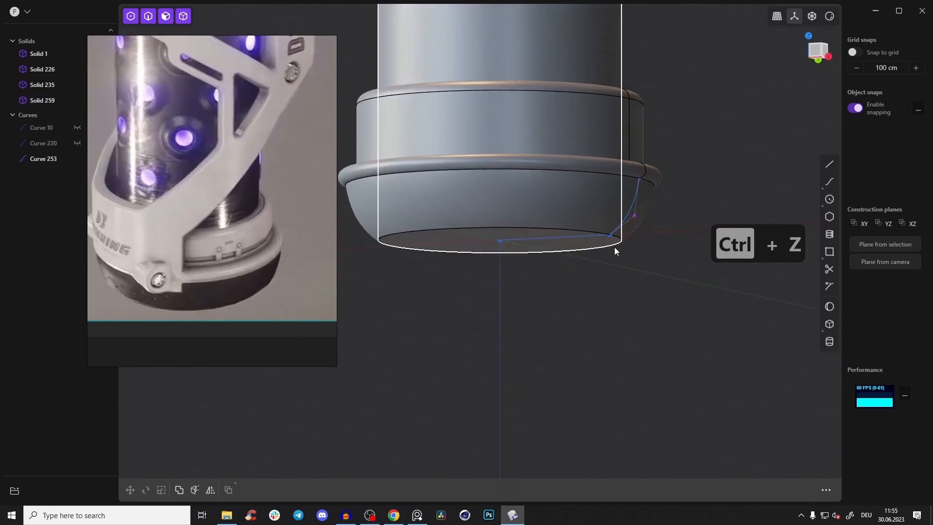
key("2")
left_click(632, 207)
middle_click_drag(632, 210, 643, 241)
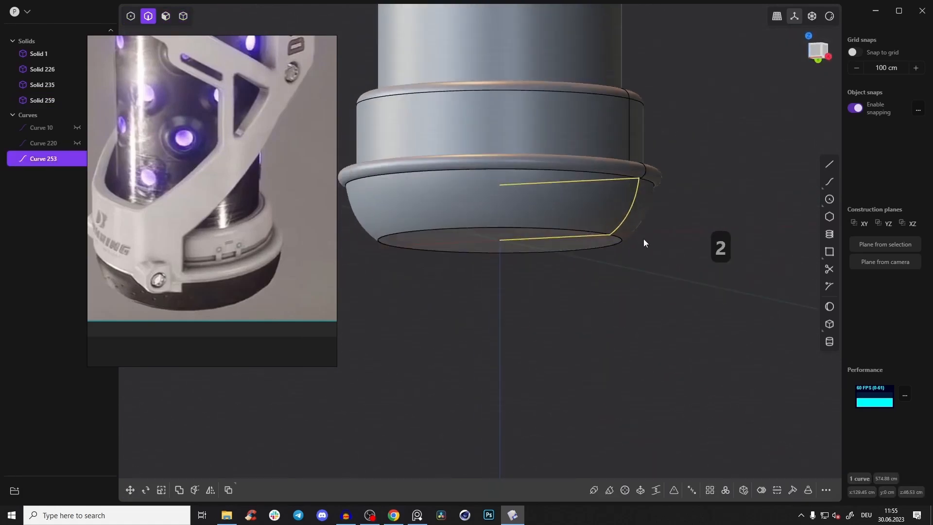
key("x")
Step: Move the rounded top face of the band above the lower ring up about 3 cm along Z
middle_click_drag(649, 209, 641, 267)
scroll(655, 235, "down", 5)
middle_click_drag(607, 218, 578, 200, "shift")
scroll(588, 243, "up", 5)
key("3")
left_click(626, 245)
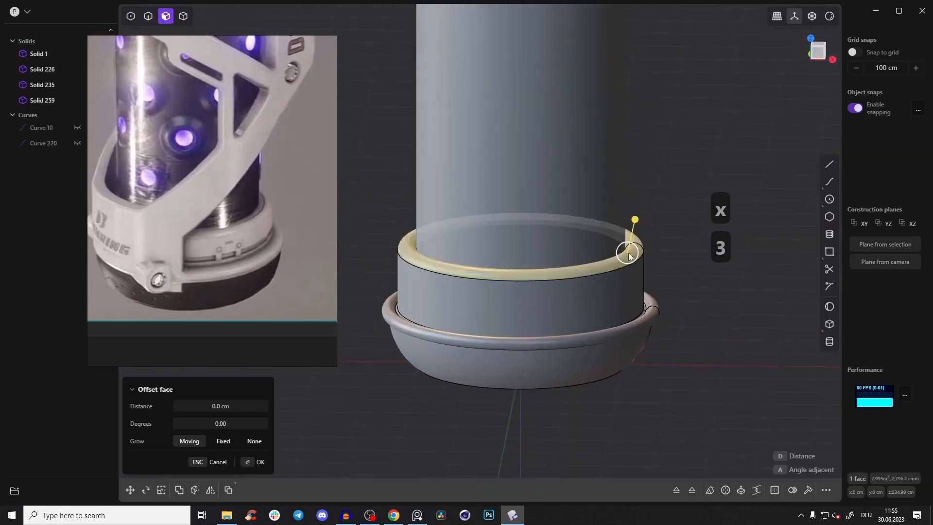
scroll(627, 254, "up", 2)
key("g")
middle_click_drag(342, 199, 394, 190, "shift")
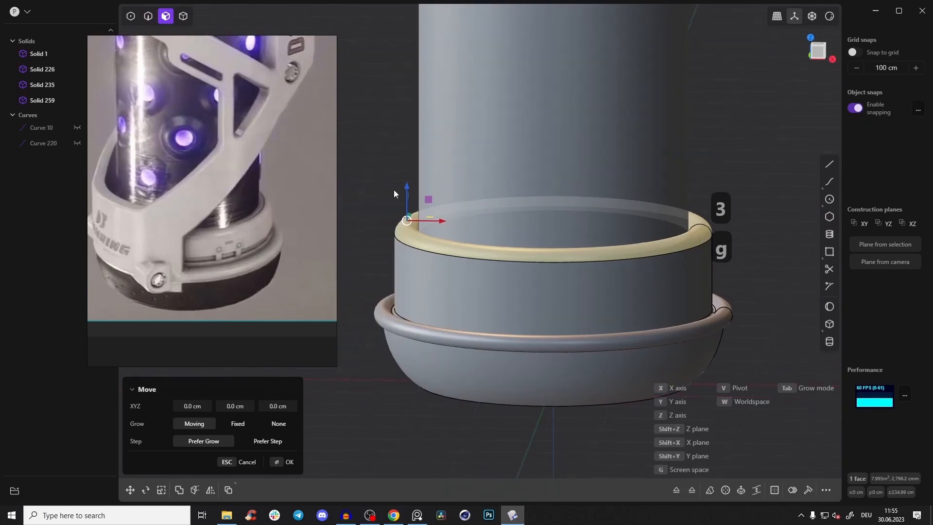
left_click_drag(408, 186, 410, 183)
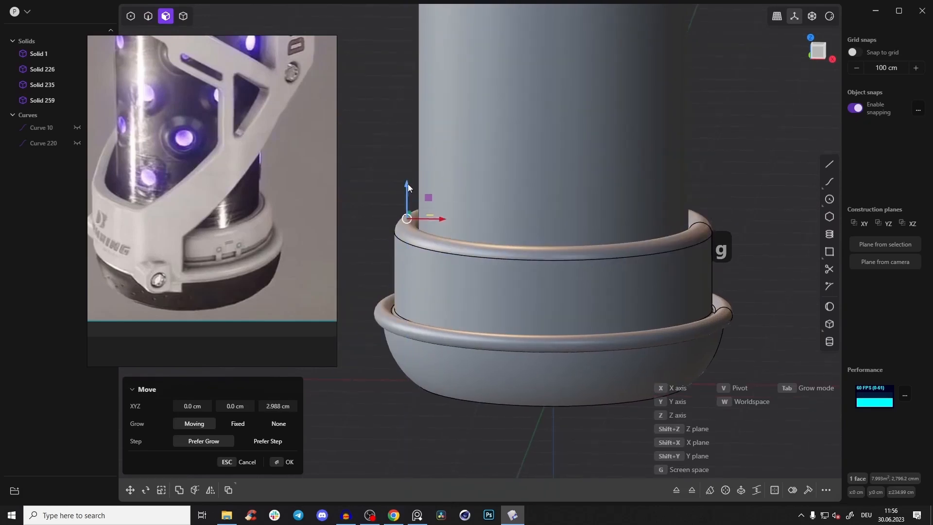
left_click_drag(407, 184, 407, 185)
right_click(371, 196)
left_click(369, 202)
Step: Compare the upper collar and lower band in the front view with the reference image
scroll(371, 206, "down", 5)
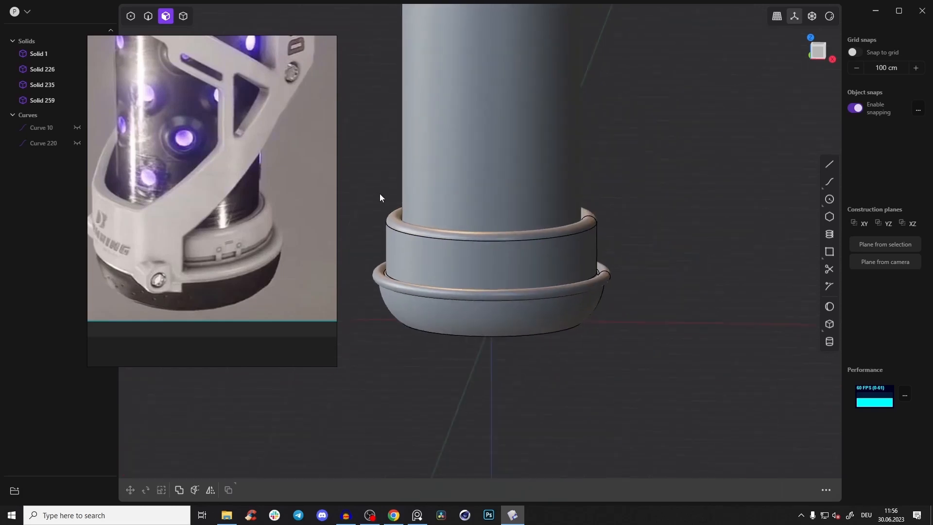
middle_click_drag(494, 307, 494, 386)
scroll(266, 172, "down", 4)
middle_click_drag(266, 172, 275, 274)
key("KP_1")
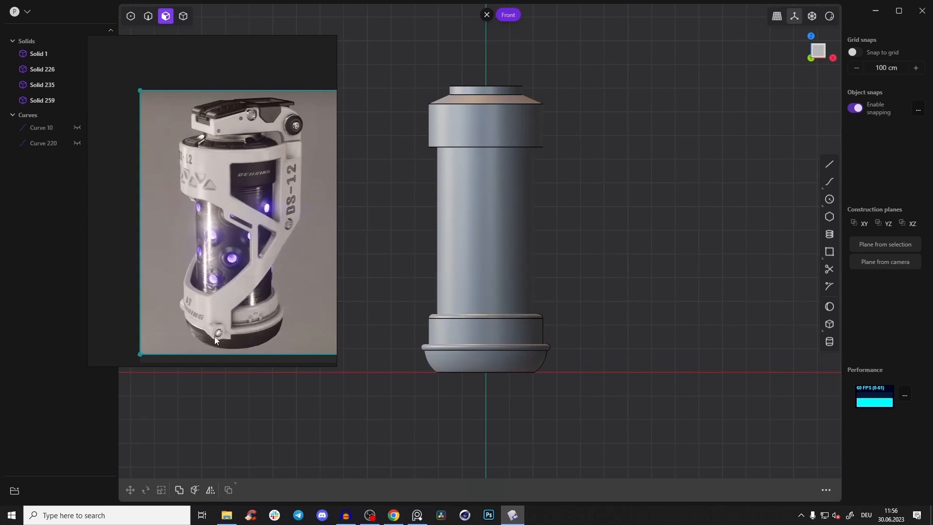
scroll(213, 323, "up", 6)
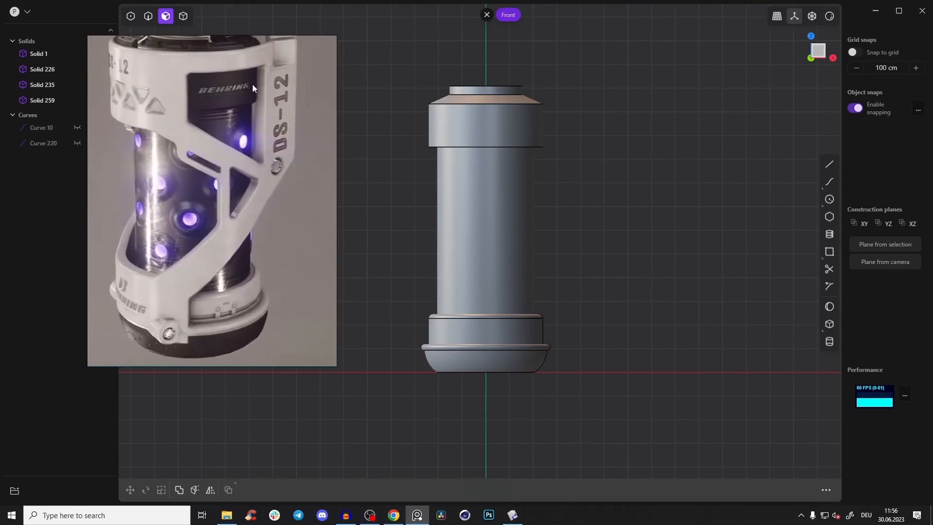
left_click(494, 127)
key("o")
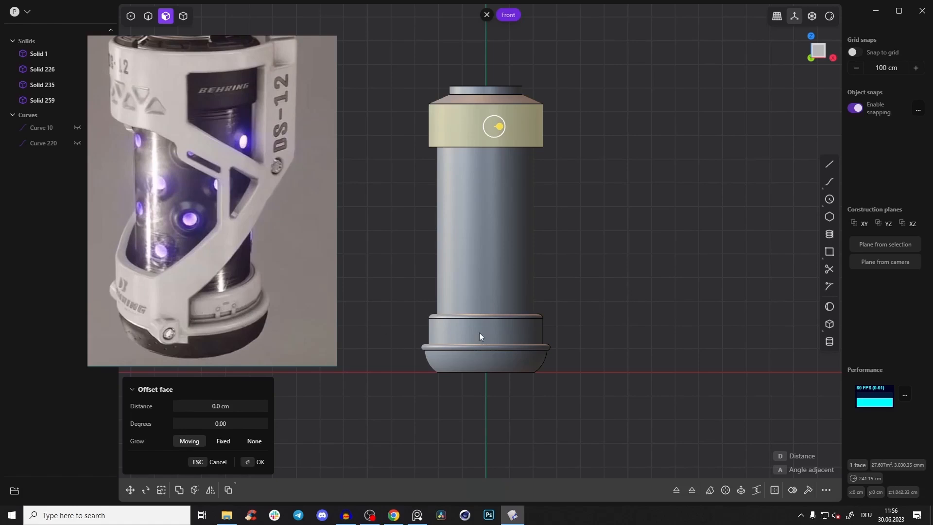
left_click(442, 335)
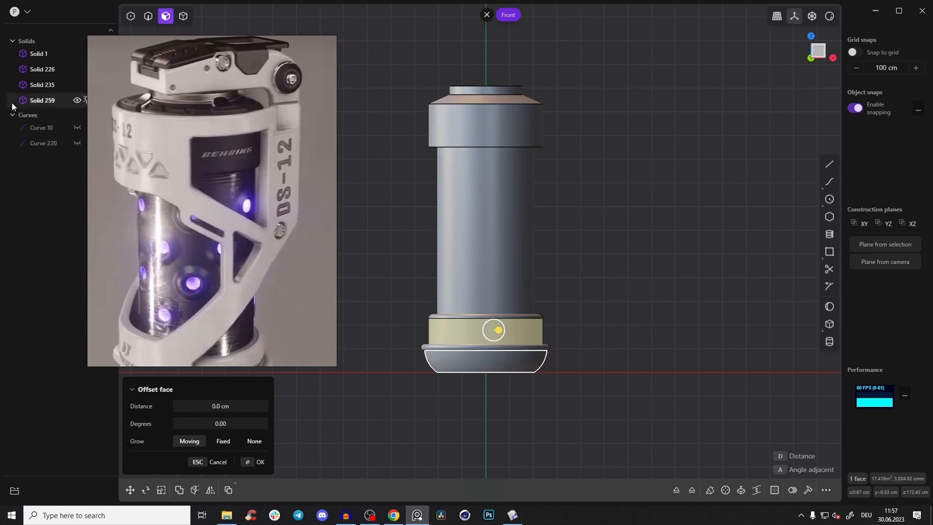
Step: Examine the reference's outer frame from the top hinge down to where it meets the lower ring and base
scroll(224, 310, "down", 2)
middle_click_drag(224, 312, 200, 296)
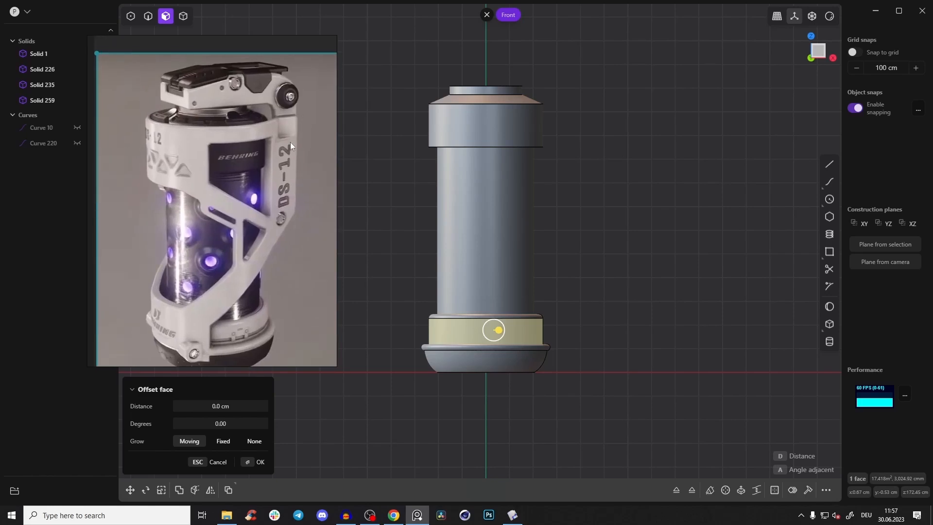
scroll(289, 141, "up", 3)
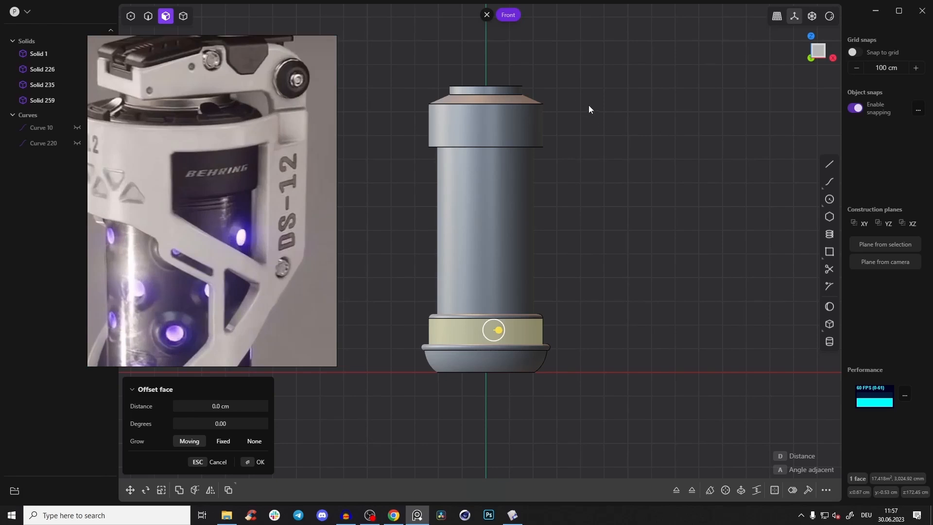
middle_click_drag(235, 105, 295, 116)
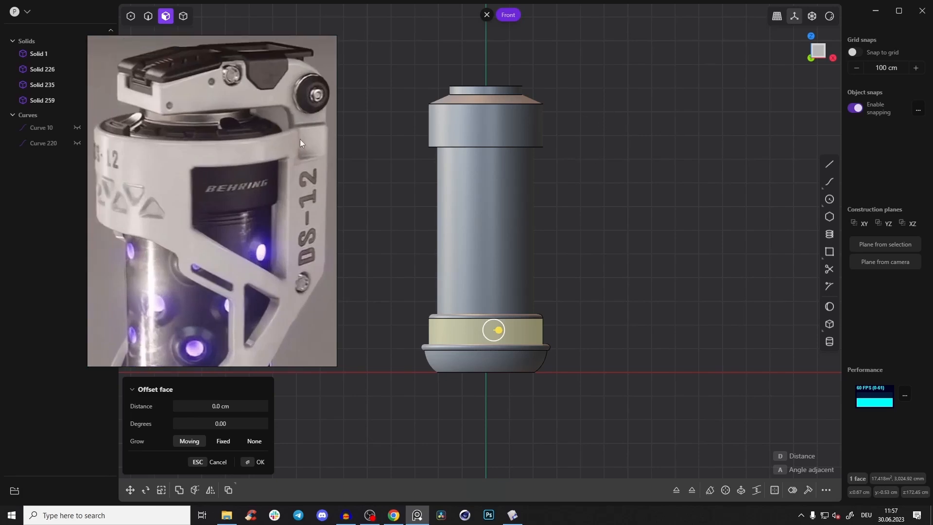
scroll(283, 183, "down", 2)
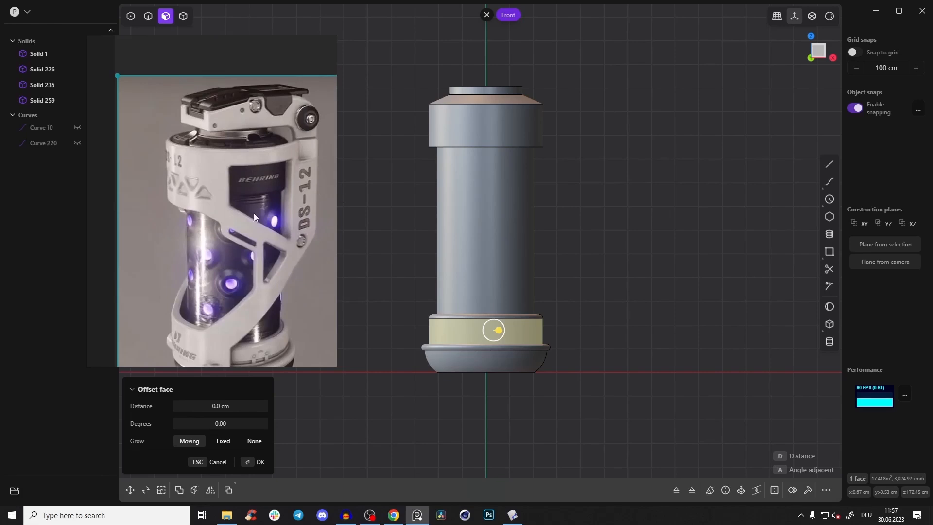
scroll(251, 237, "down", 1)
middle_click_drag(250, 237, 252, 186)
scroll(234, 287, "up", 2)
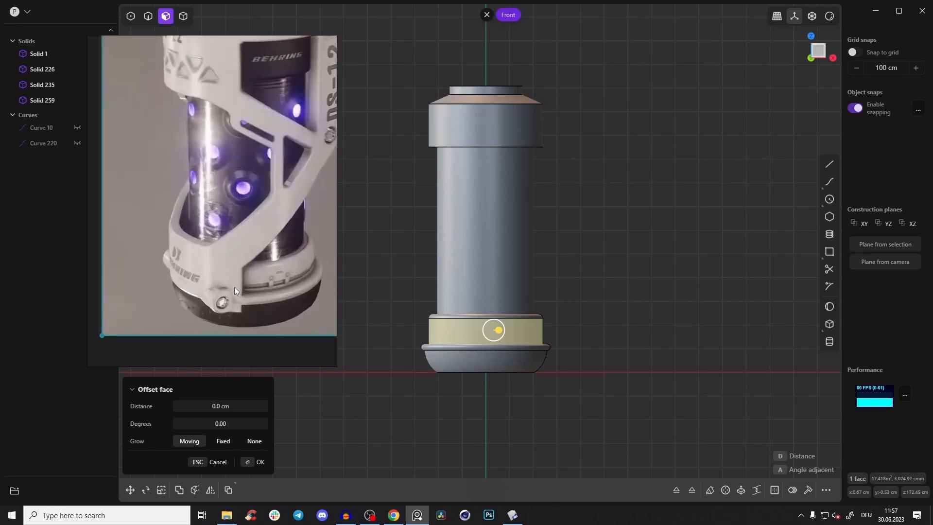
scroll(249, 277, "up", 1)
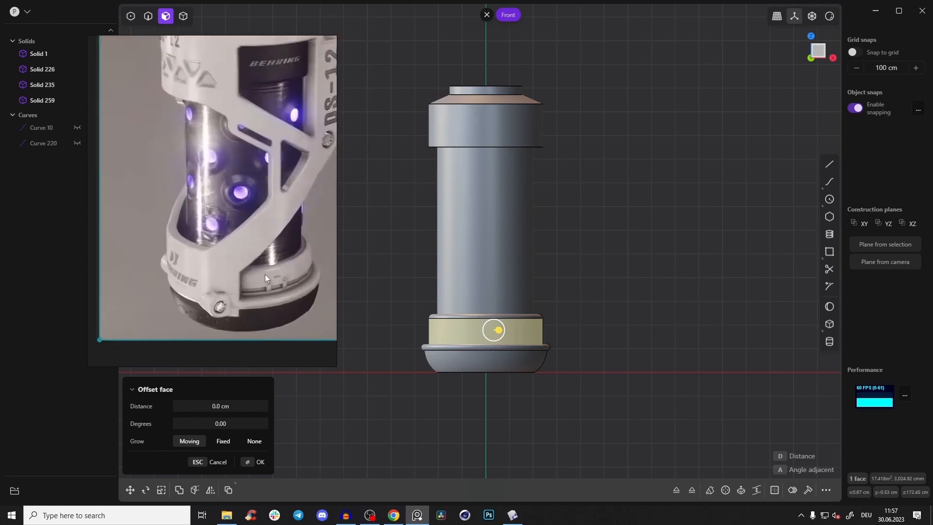
scroll(262, 292, "up", 1)
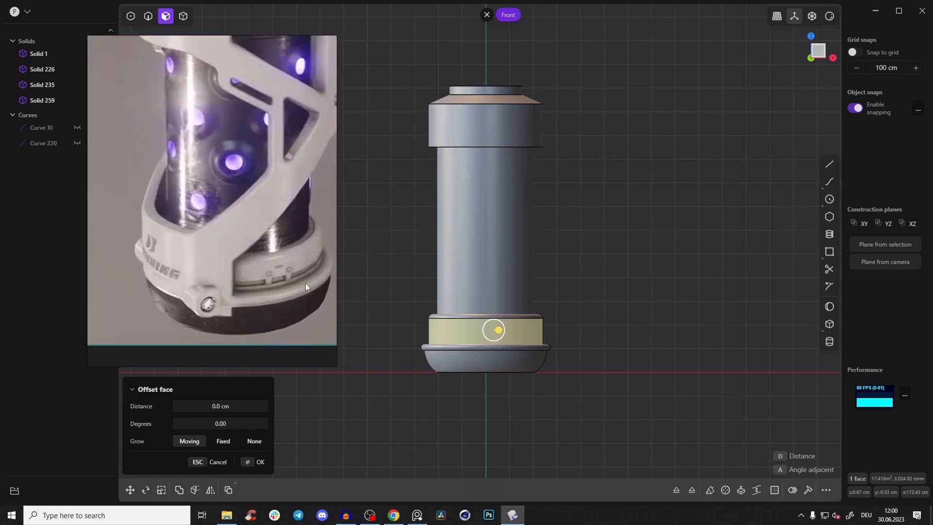
Step: Duplicate the lower band's upper circular edge as a separate curve in the front view
key("2")
left_click(450, 319)
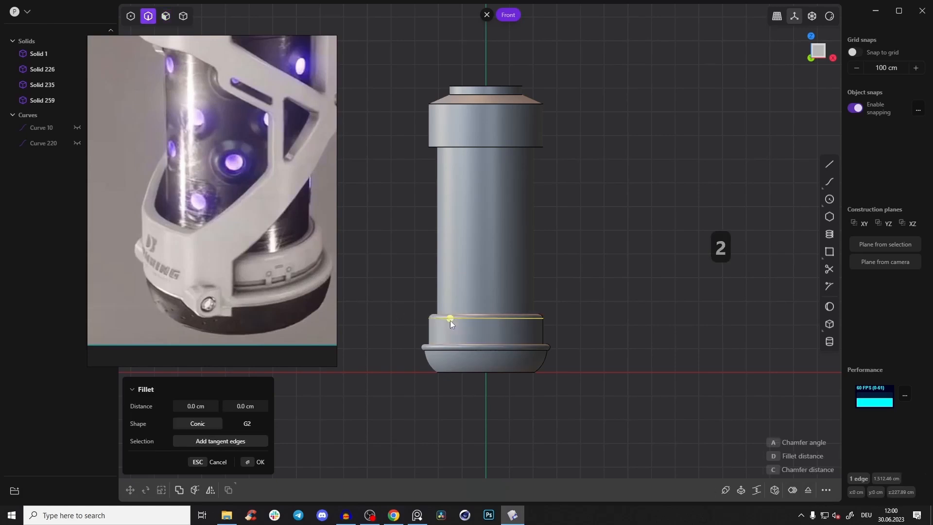
middle_click_drag(502, 323, 680, 219)
scroll(517, 334, "up", 2)
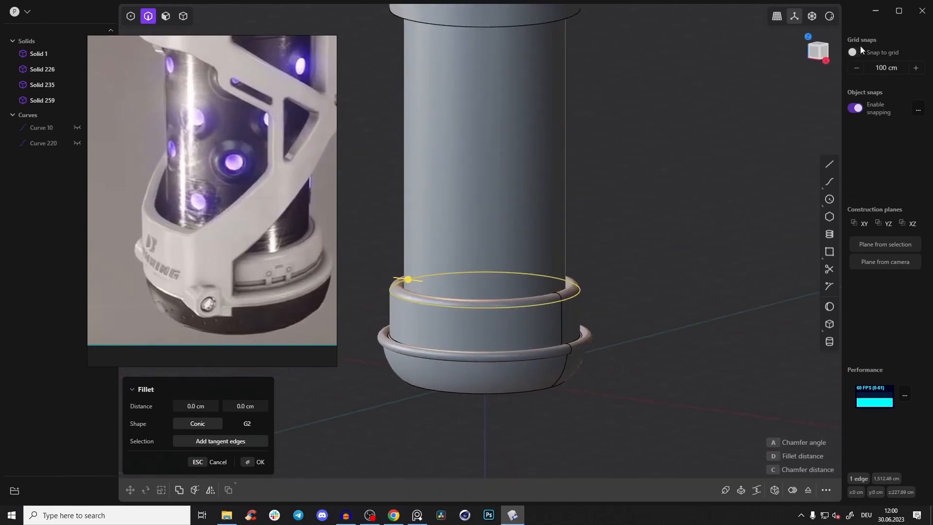
left_click(816, 51)
key("d")
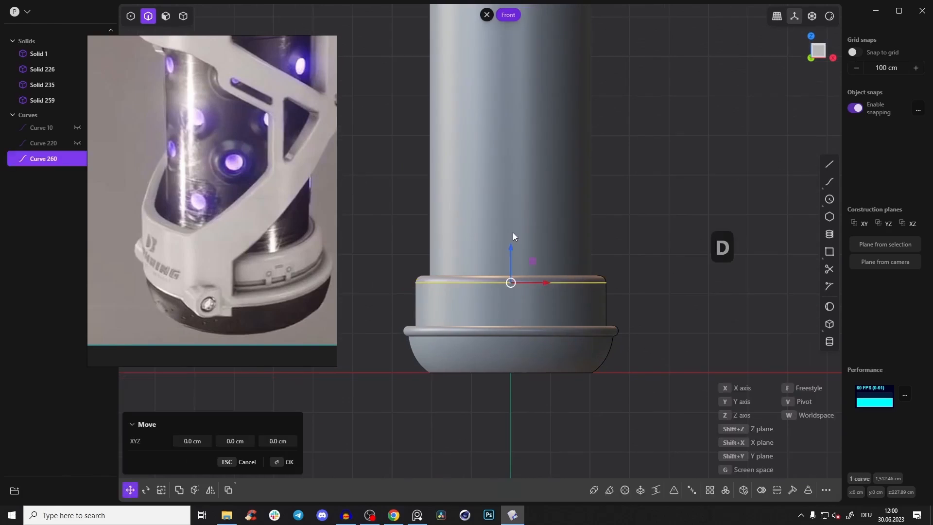
Step: Move the duplicated circle down 134.838 cm along Z to the lower ring's underside
left_click_drag(512, 248, 428, 338)
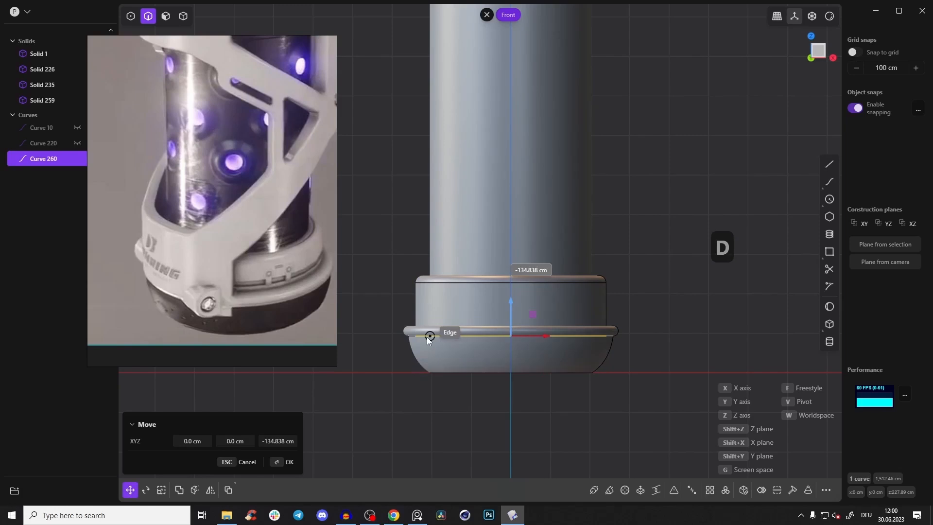
left_click_drag(425, 335, 424, 332)
scroll(424, 328, "up", 4)
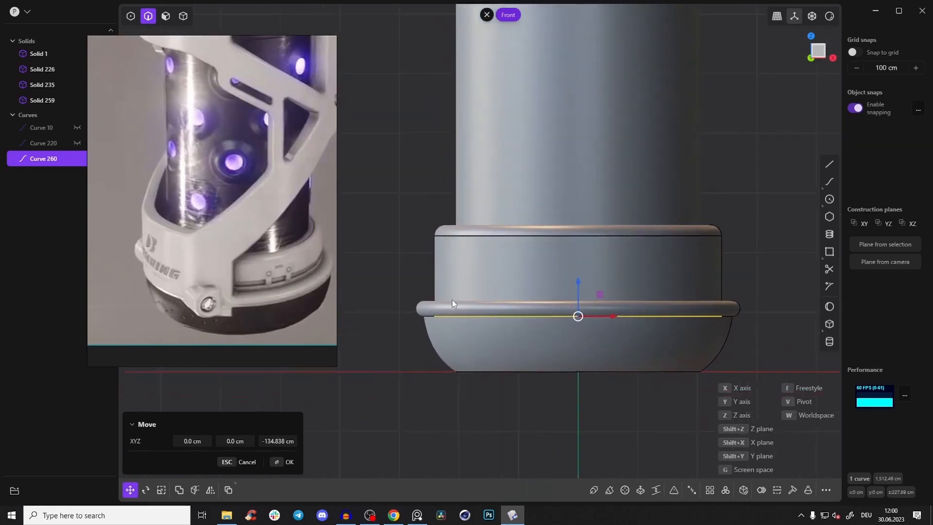
scroll(450, 301, "up", 2)
key("Return")
Step: Duplicate the circle at the lower ring's underside in place
scroll(450, 294, "up", 2)
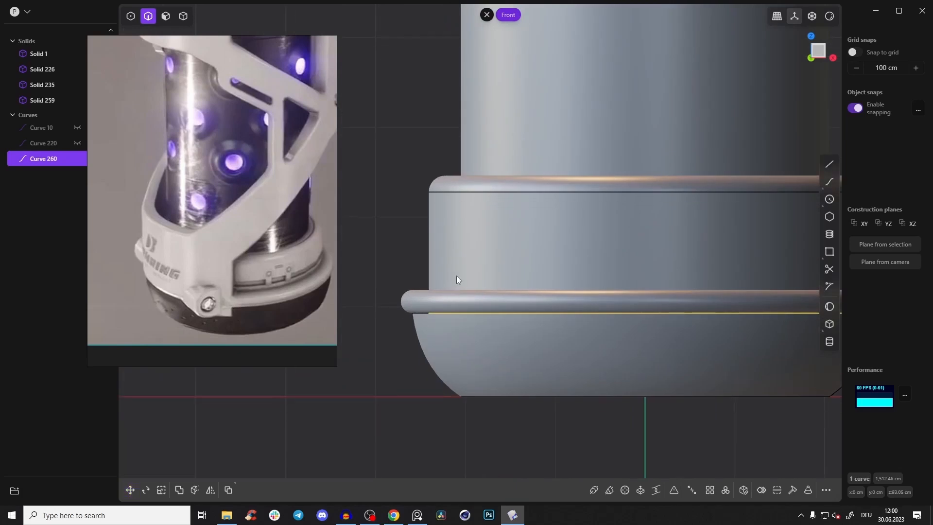
scroll(438, 291, "down", 5)
scroll(479, 311, "down", 1)
key("d")
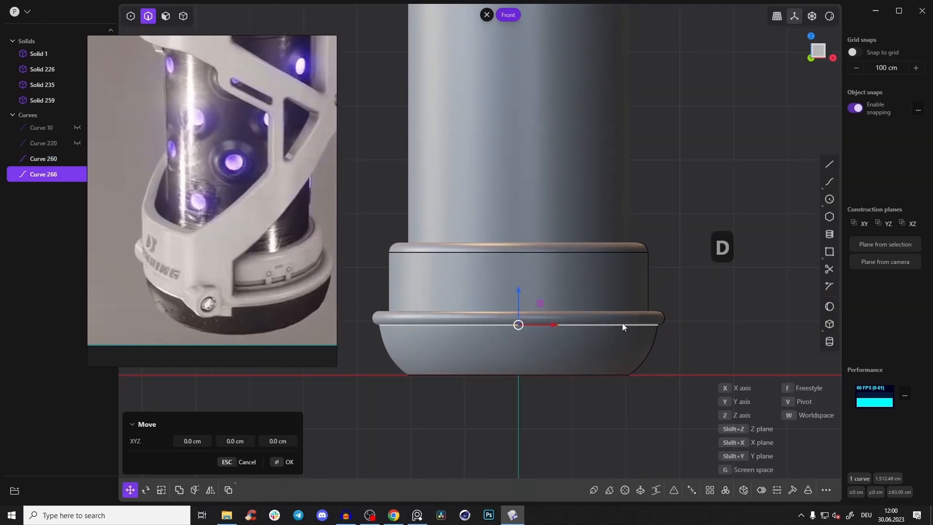
Step: Examine both sides of the lower ring's profile against the frame's lower edge in the reference
scroll(634, 338, "up", 4)
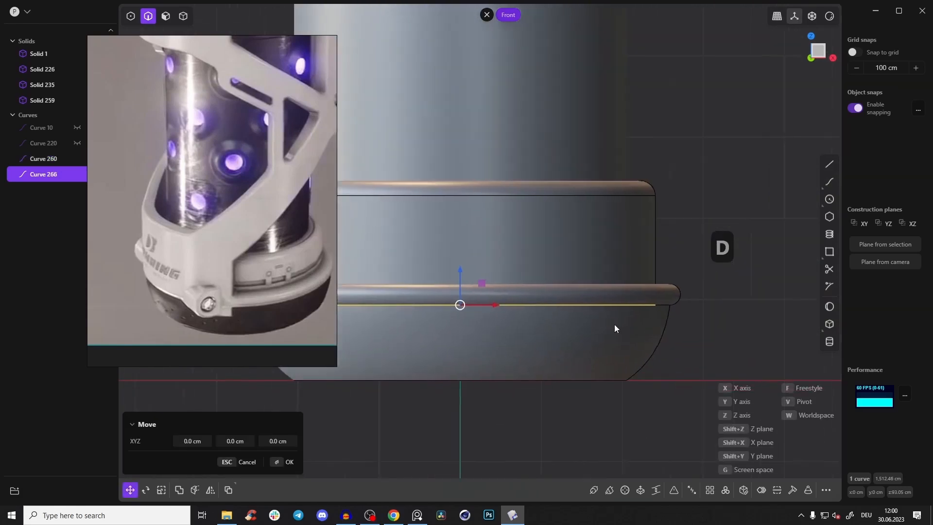
scroll(665, 331, "down", 1)
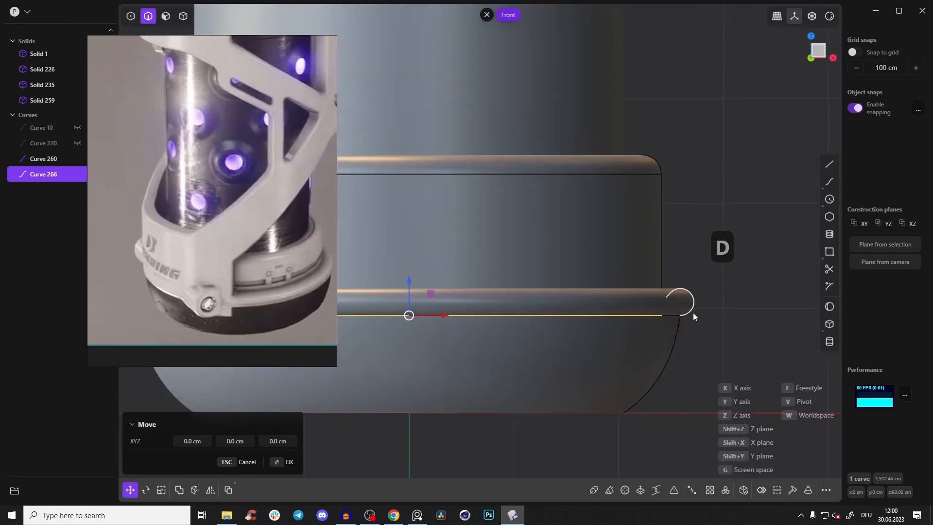
middle_click_drag(695, 310, 719, 319, "shift")
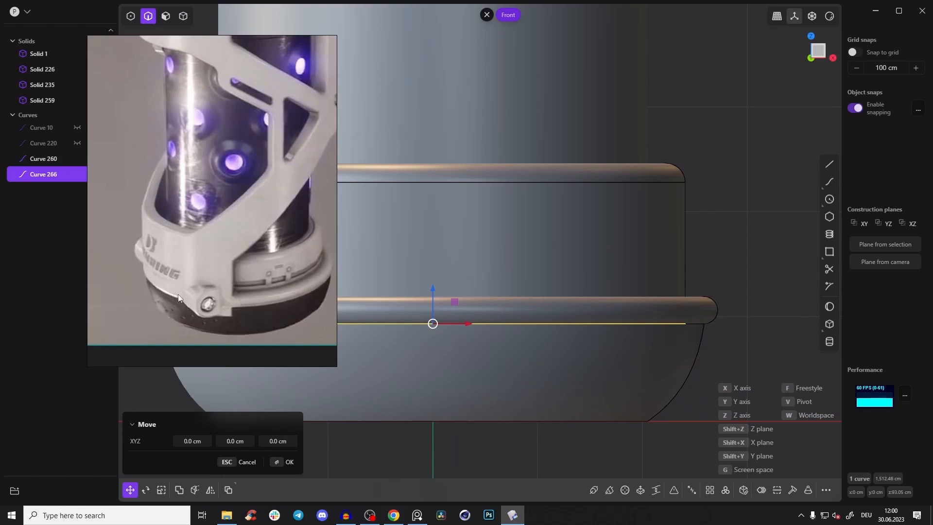
middle_click_drag(343, 318, 599, 303, "shift")
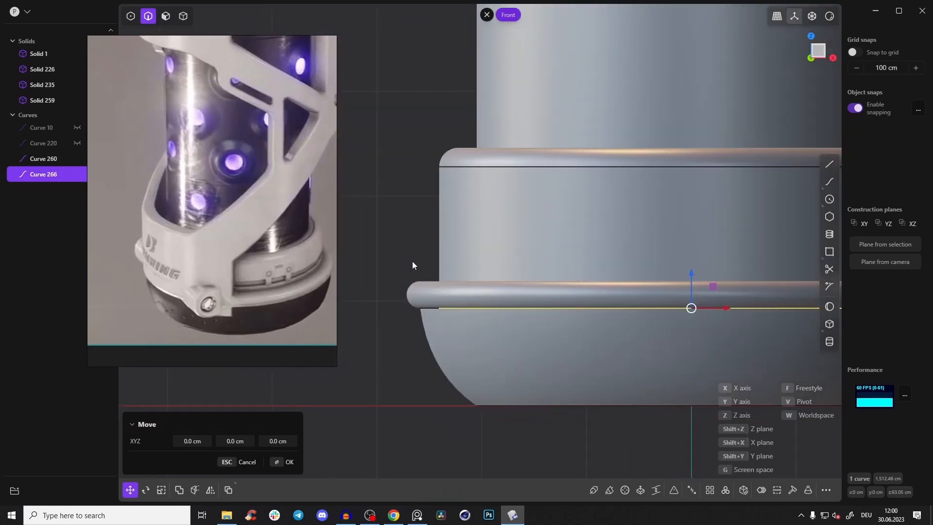
scroll(412, 262, "down", 3)
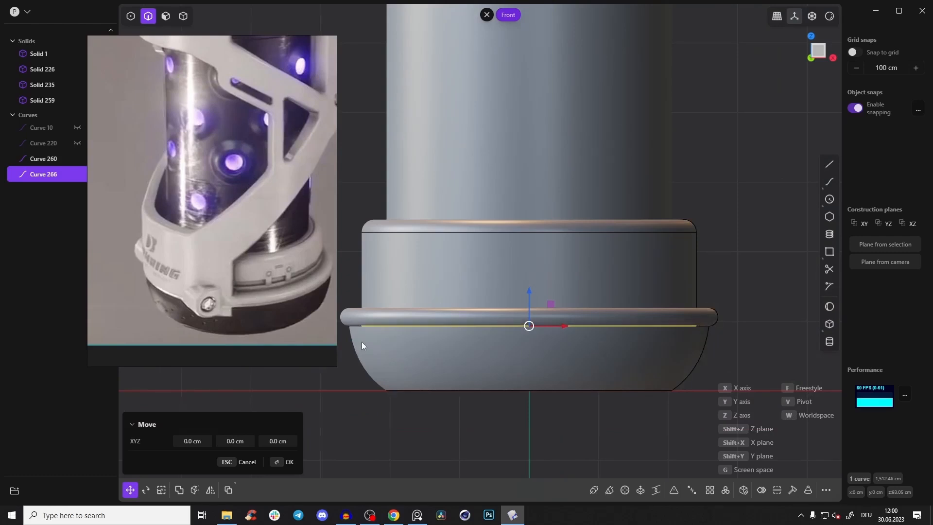
middle_click_drag(345, 322, 442, 290, "shift")
scroll(442, 291, "up", 2)
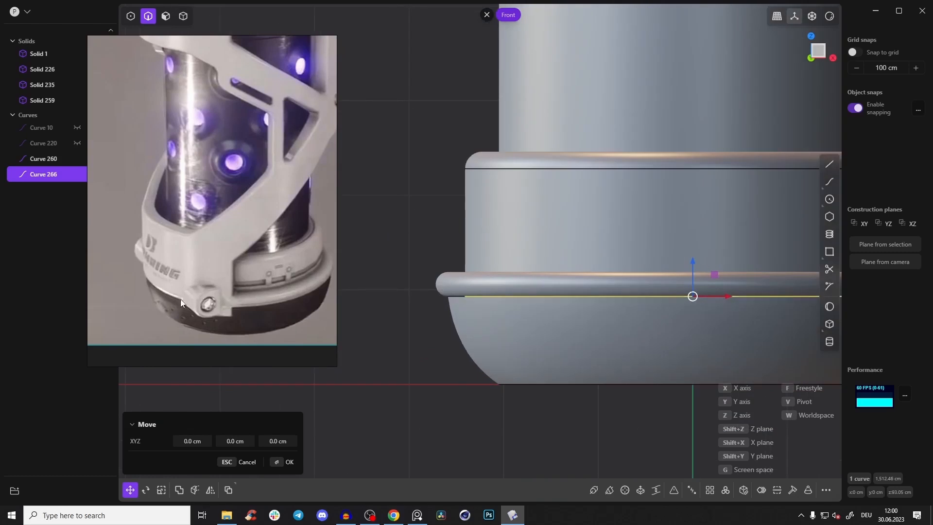
Step: Start a straight line at the lower ring's rounded outer edge
middle_click_drag(686, 328, 413, 322, "shift")
scroll(653, 303, "up", 2)
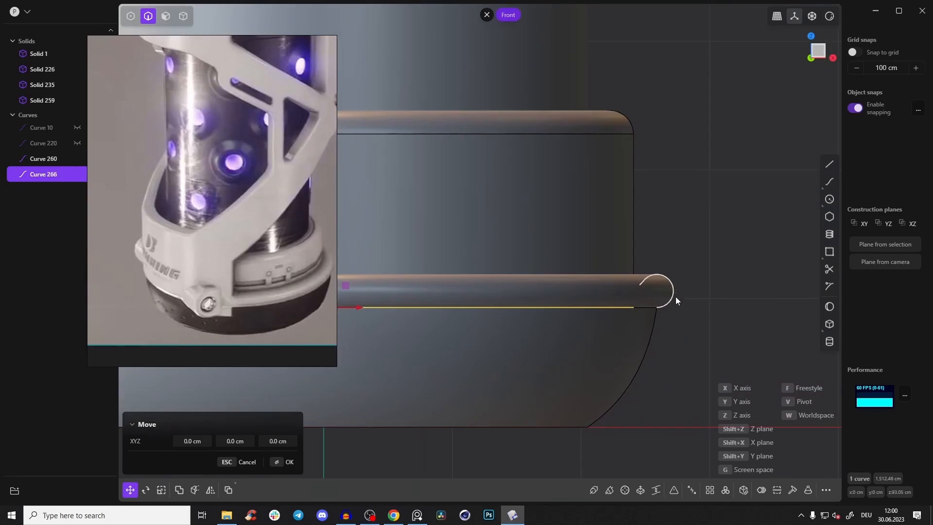
scroll(673, 297, "up", 2)
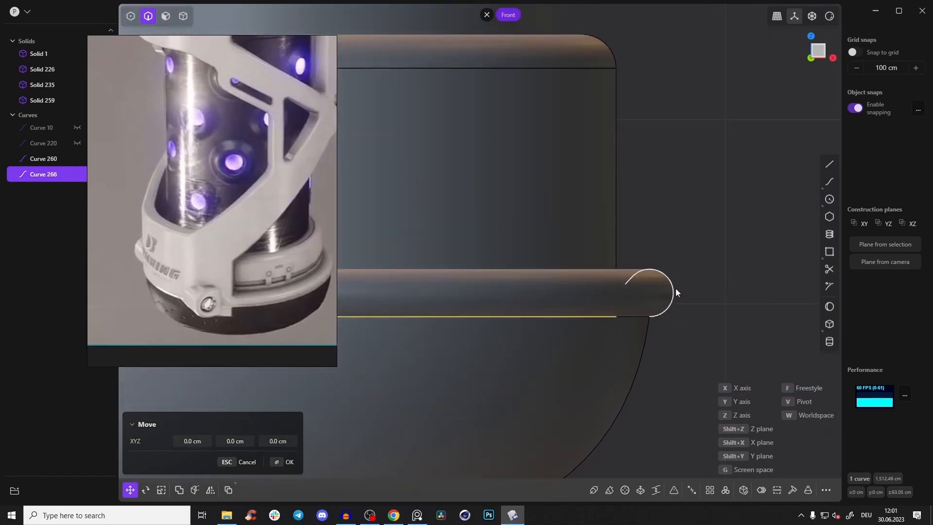
left_click(830, 164)
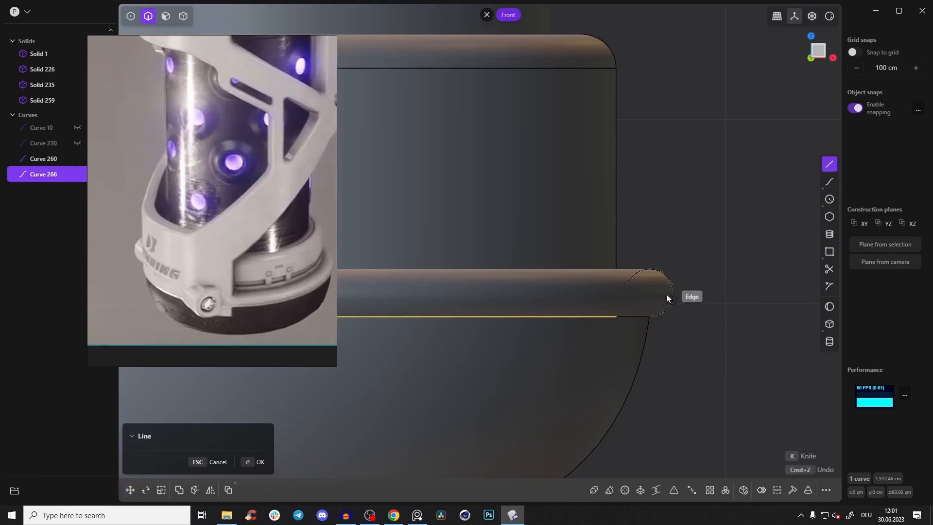
key("Escape")
key("alt+z")
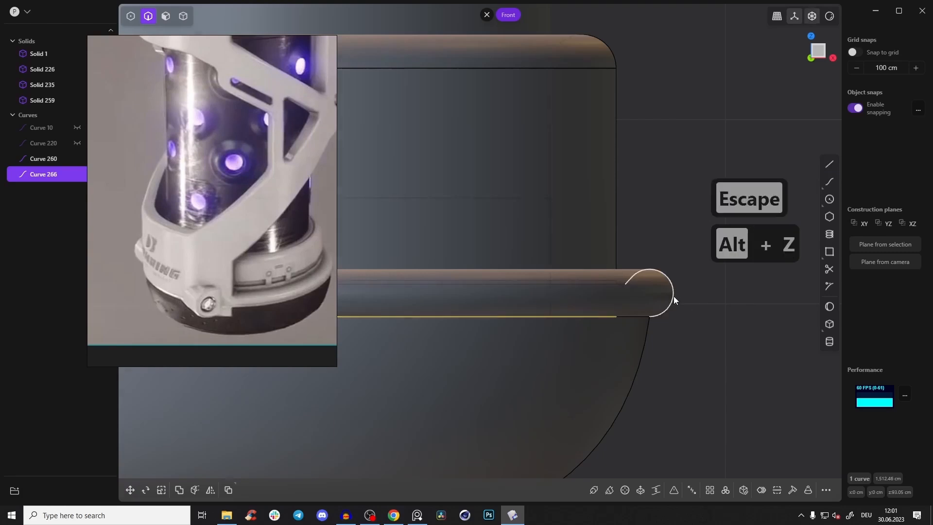
left_click(830, 200)
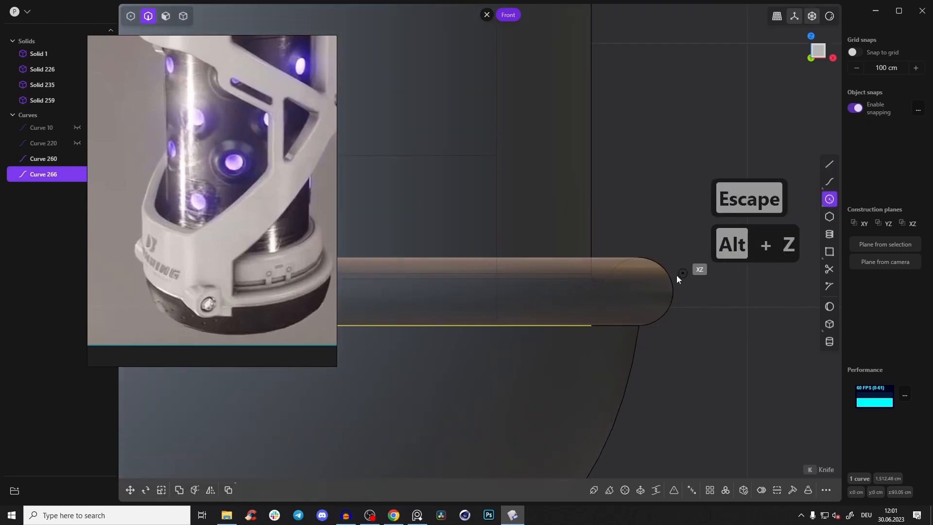
key("Escape")
middle_click_drag(703, 310, 634, 286)
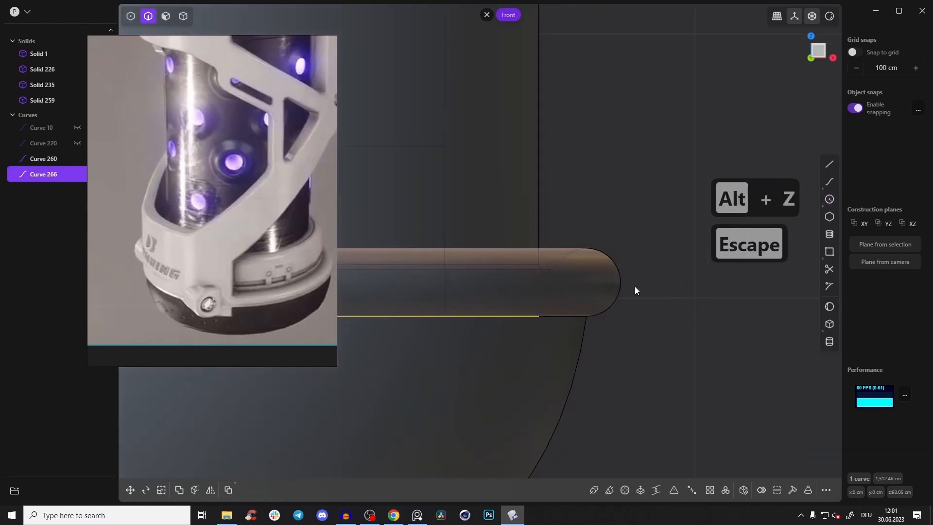
middle_click_drag(582, 306, 669, 293)
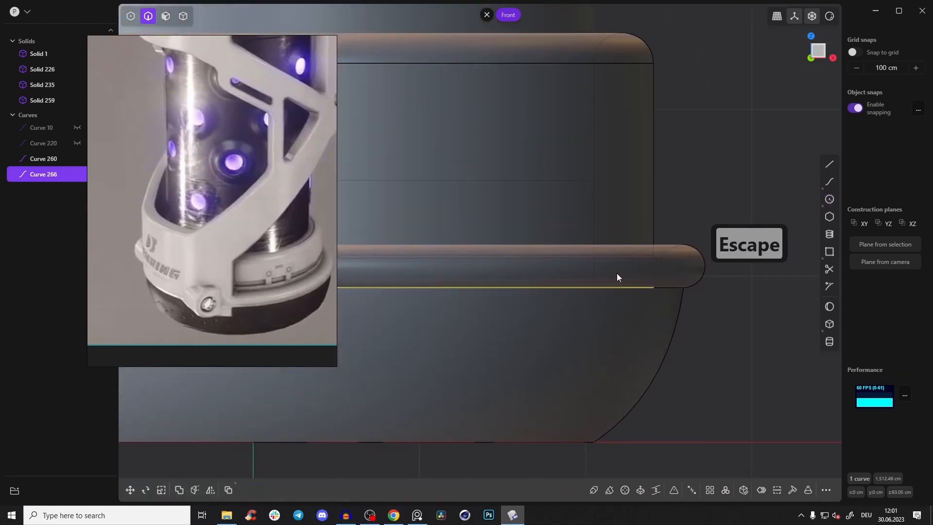
key("g")
key("g")
key("Escape")
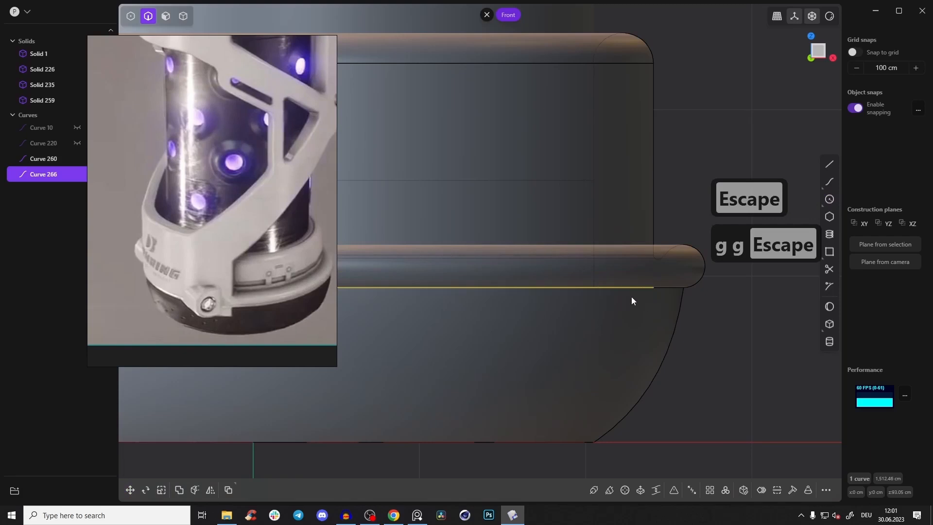
Step: Duplicate the selected circle curve at the underside of the lower ring in place
key("d")
scroll(716, 273, "down", 3)
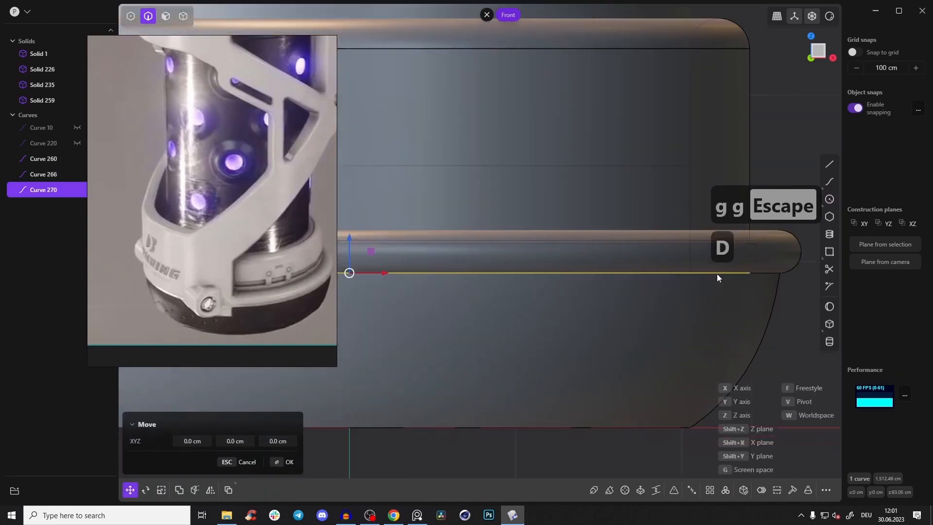
middle_click_drag(665, 273, 630, 278)
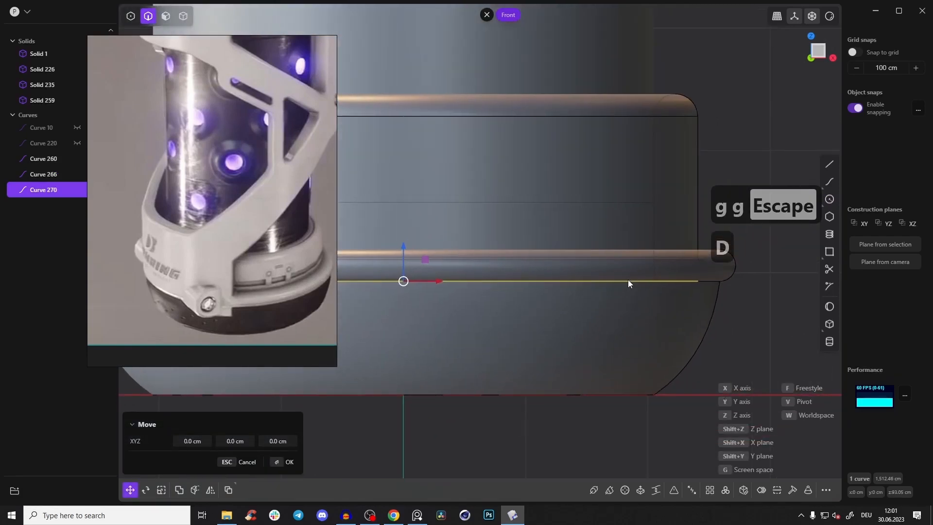
Step: Try to freestyle-scale the duplicated circle uniformly from its center out to the lower ring's outer edge
key("s")
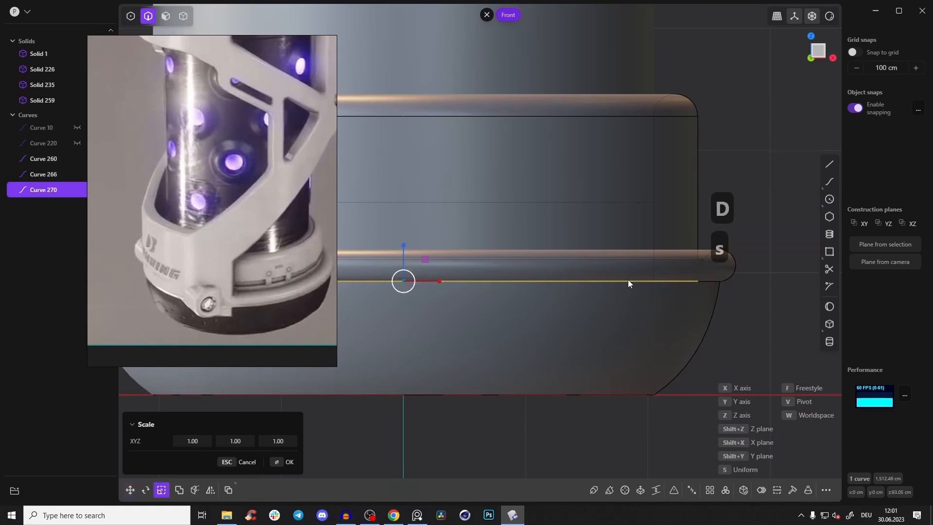
key("f")
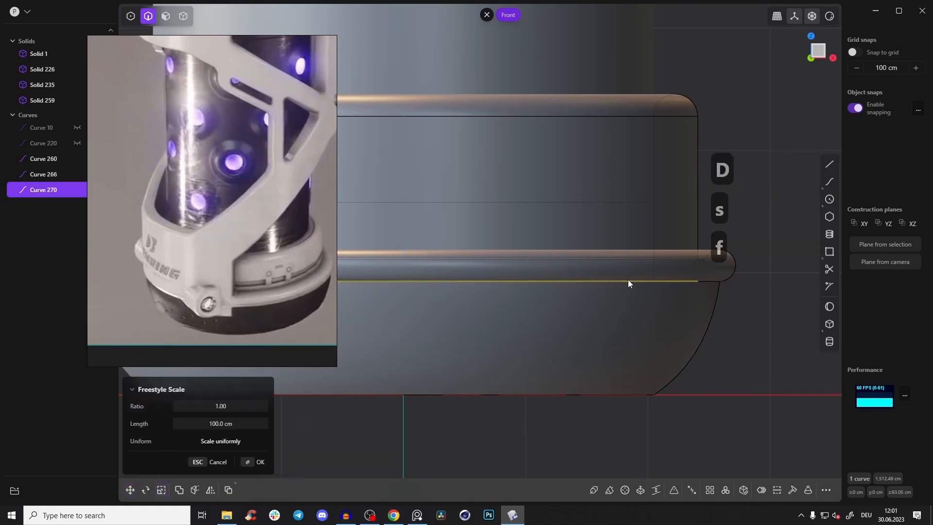
left_click(403, 281)
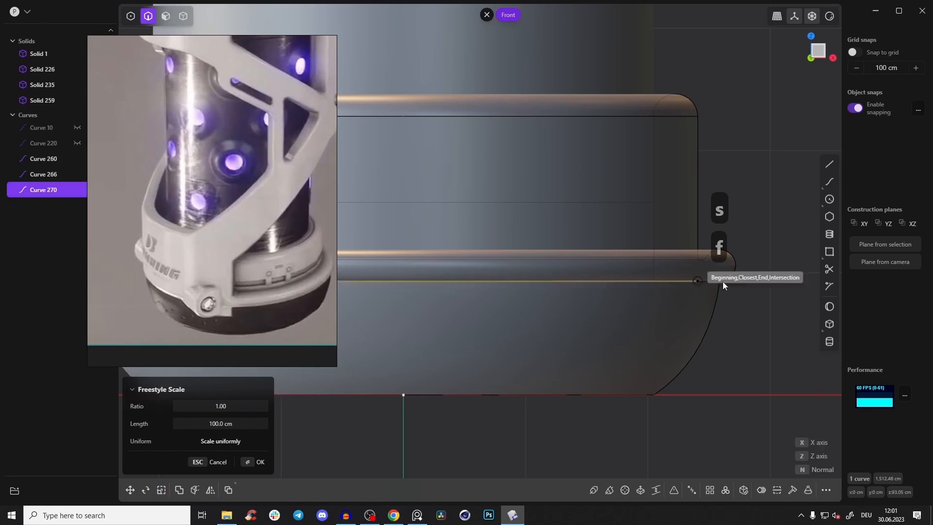
left_click(698, 282)
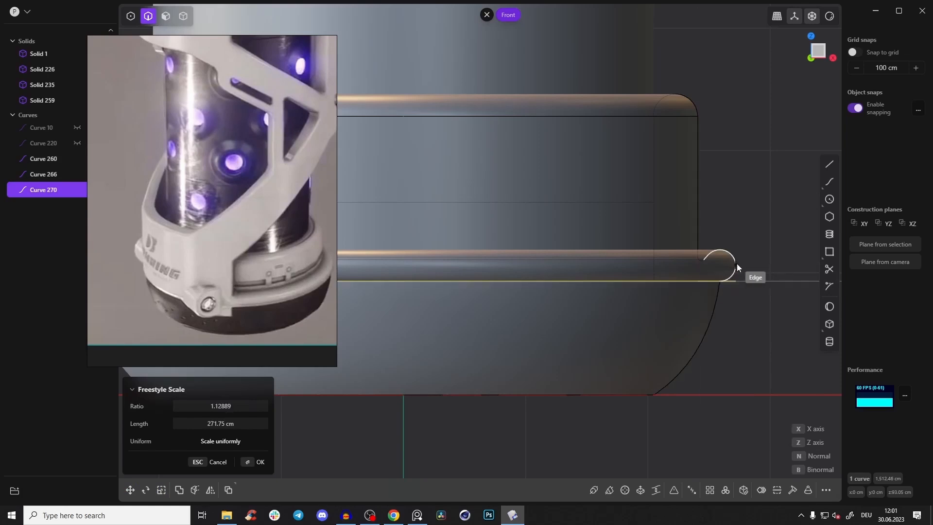
scroll(736, 266, "up", 2)
middle_click_drag(726, 266, 677, 272, "shift")
scroll(678, 273, "up", 4)
key("Escape")
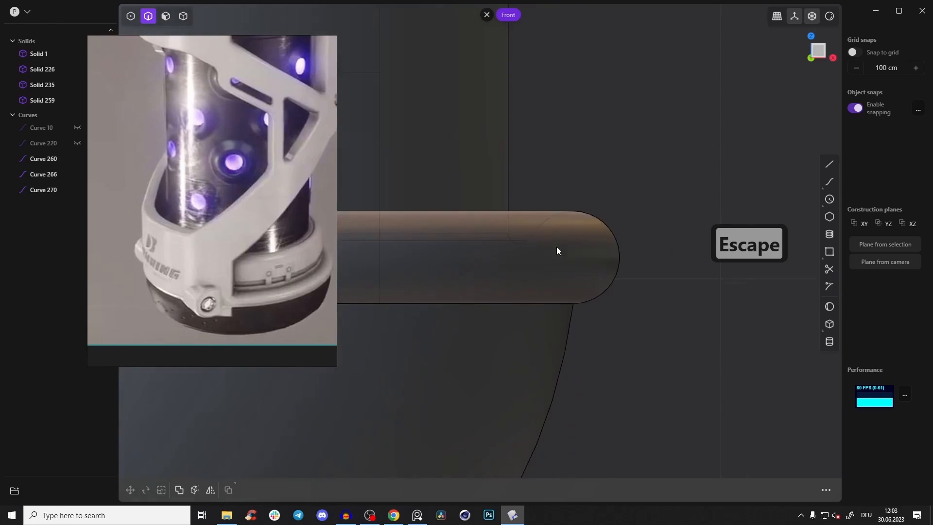
Step: Duplicate the circular bottom edge of the upper ring and move the copy down 134.838 cm to the lower ring's underside
scroll(632, 250, "down", 5)
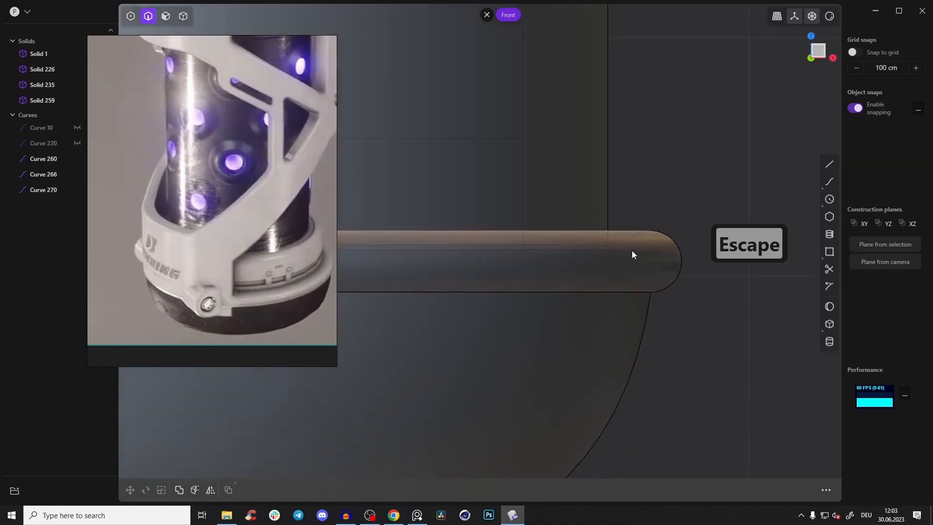
middle_click_drag(606, 281, 596, 196)
key("alt+z")
left_click(643, 195)
key("shift+d")
left_click_drag(535, 109, 689, 260)
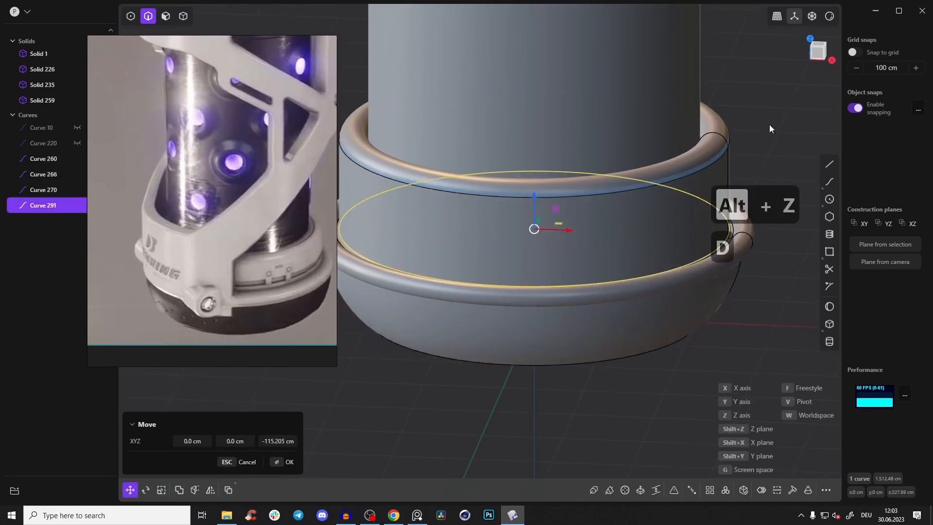
left_click(817, 58)
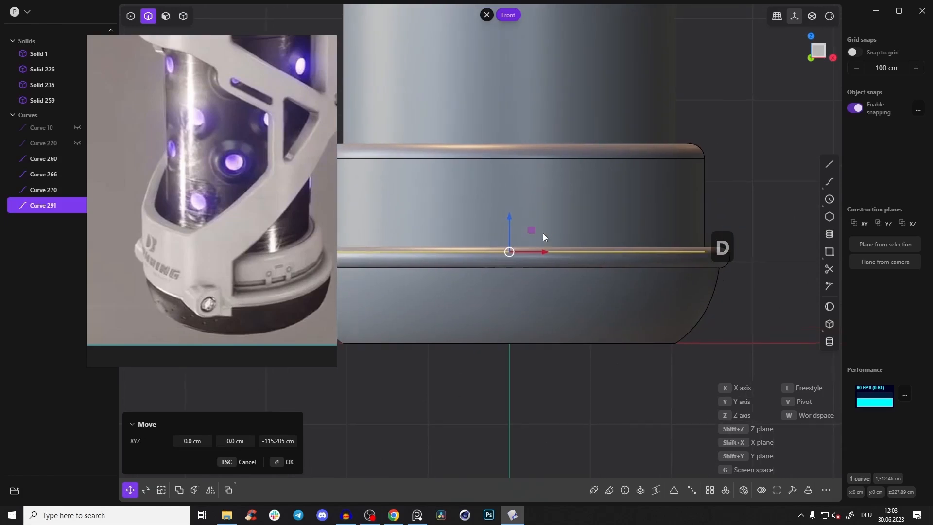
left_click_drag(508, 217, 672, 269)
scroll(673, 269, "up", 3)
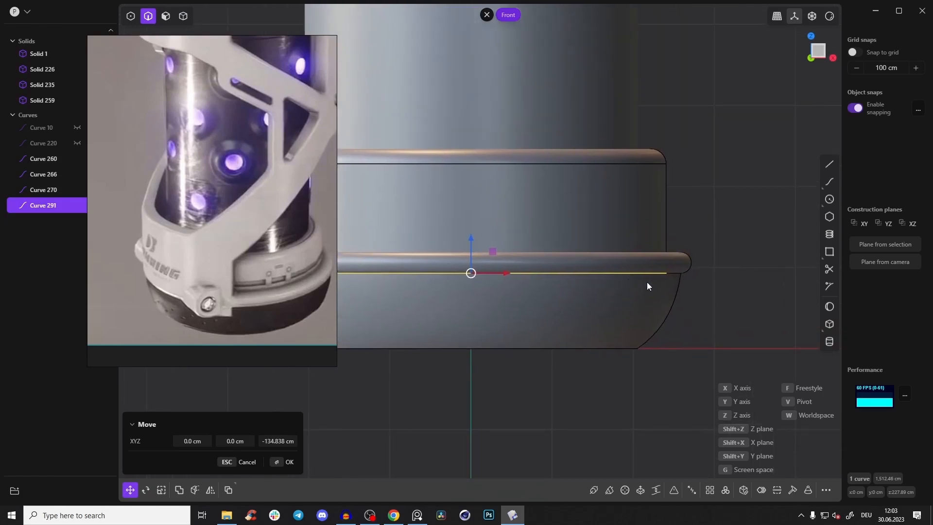
left_click(729, 280)
middle_click_drag(619, 295, 585, 321)
key("alt+z")
left_click(636, 300)
middle_click_drag(703, 282, 662, 289)
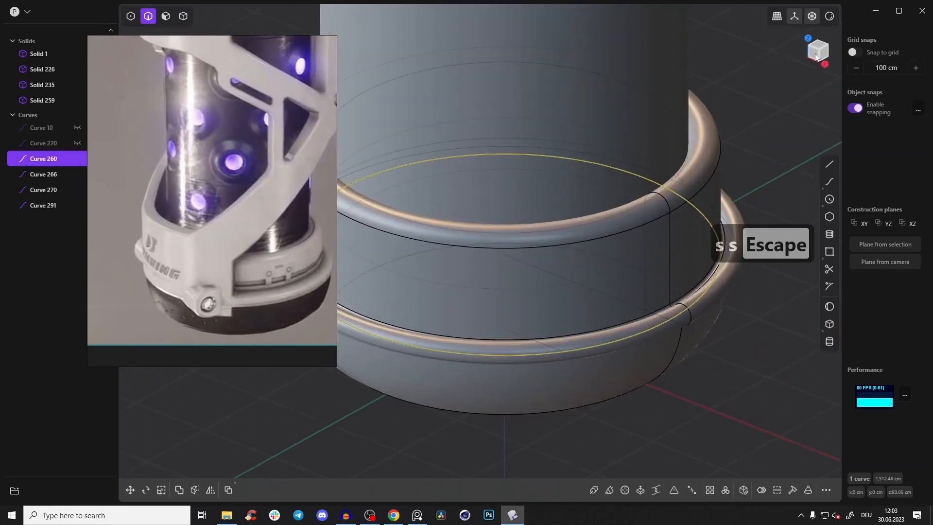
left_click(815, 53)
middle_click_drag(722, 263, 604, 241, "shift")
scroll(652, 237, "up", 3)
scroll(617, 246, "up", 5)
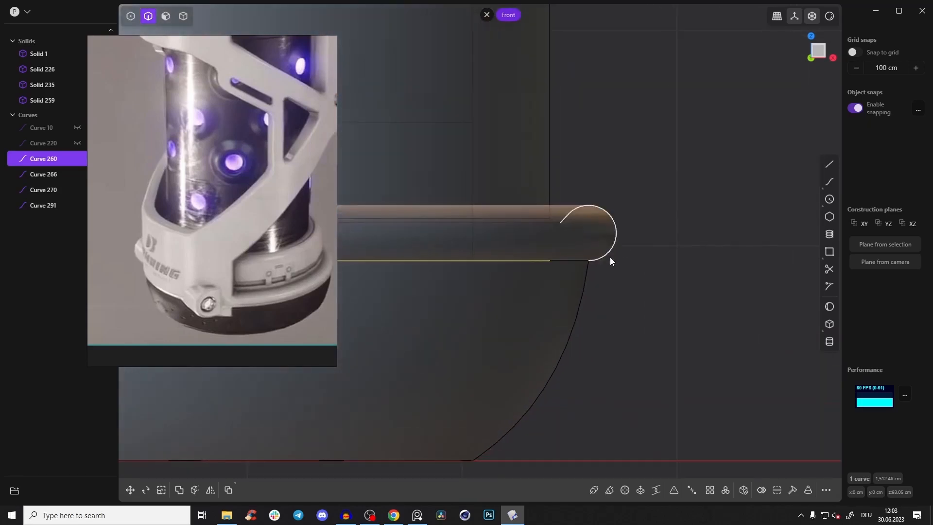
left_click(826, 167)
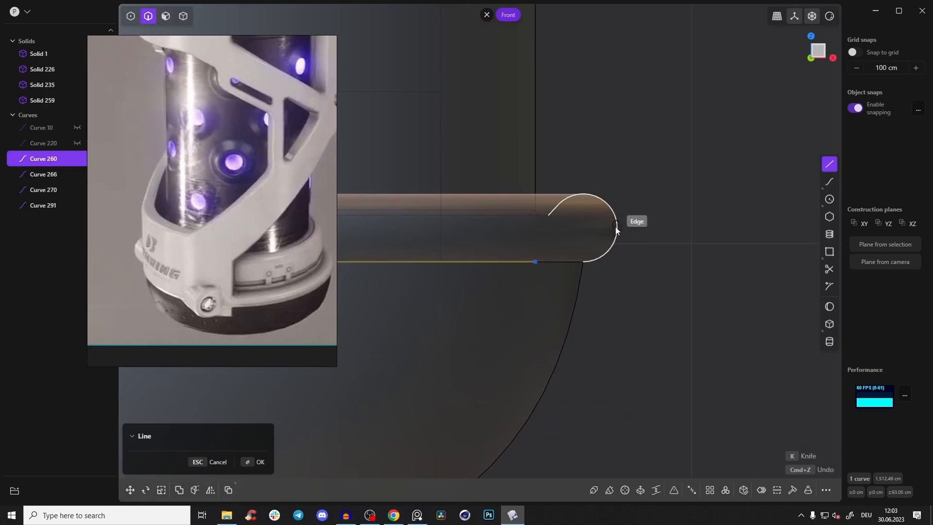
key("Escape")
key("Escape")
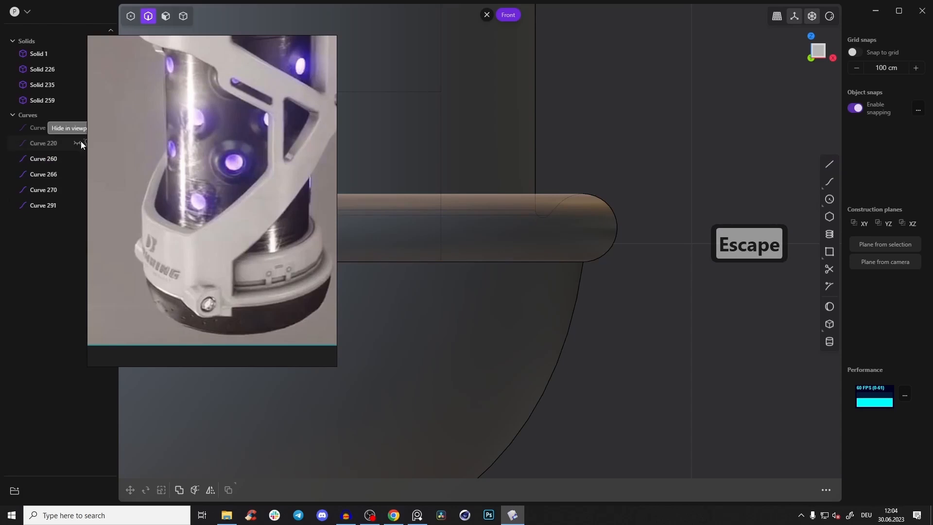
left_click(77, 128)
middle_click_drag(561, 202, 619, 216, "shift")
left_click(605, 244)
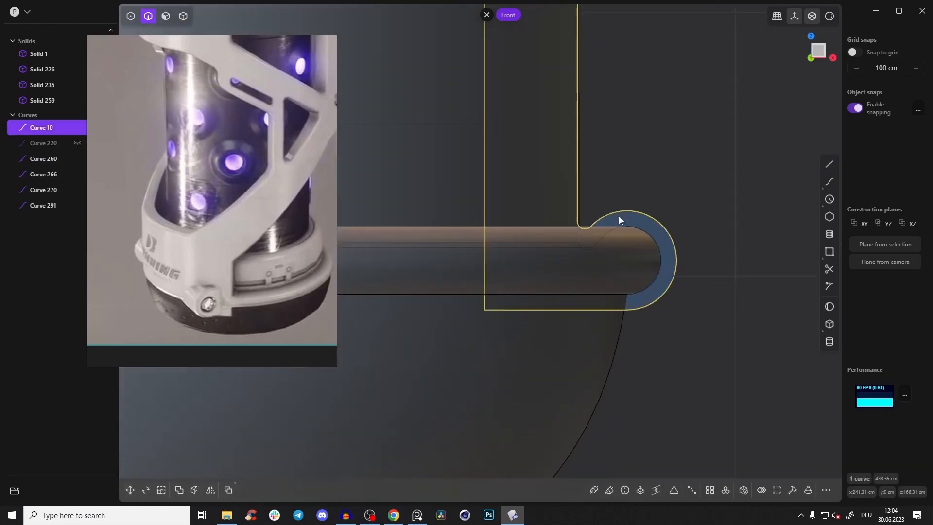
scroll(691, 228, "up", 5)
left_click(771, 165)
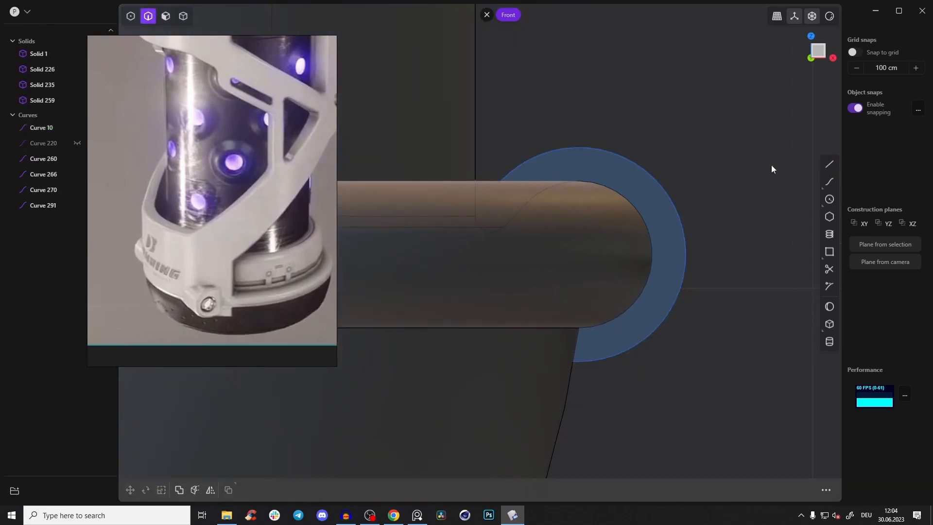
left_click(78, 127)
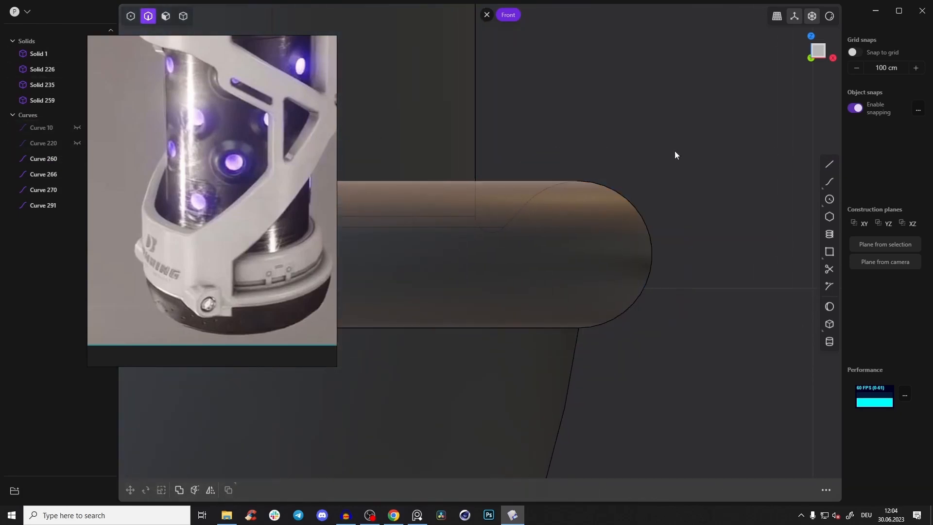
left_click(829, 199)
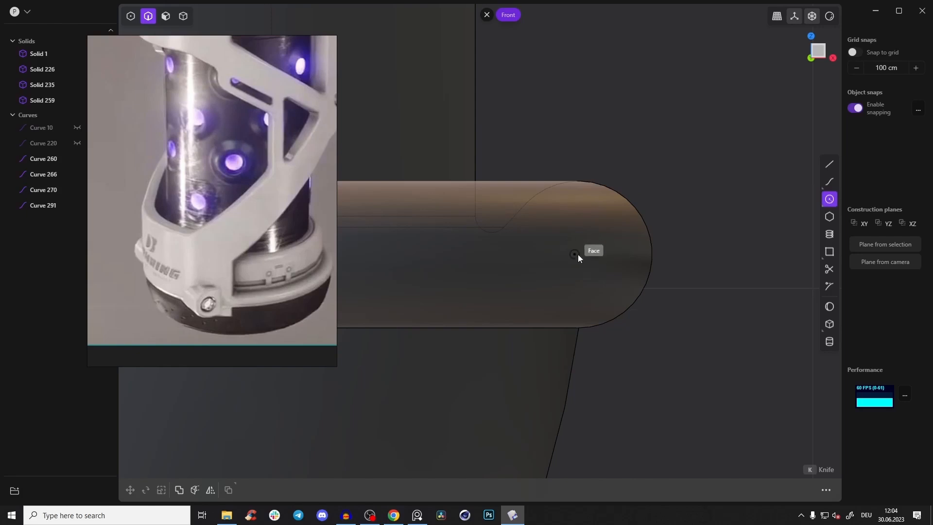
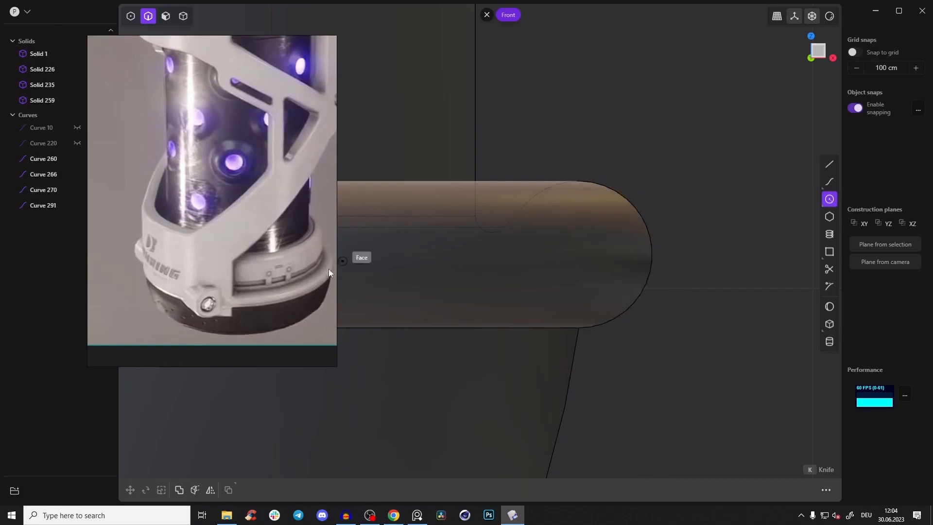
key("Escape")
Step: Show Curve 10 and draw a circle about 25.8 cm across from its arc's center to the lower ring's outer edge
left_click(77, 128)
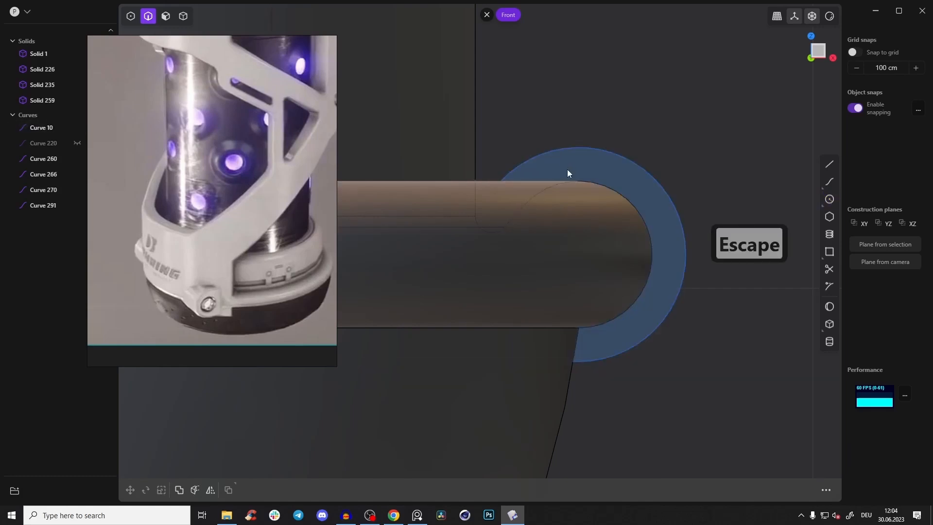
left_click(829, 199)
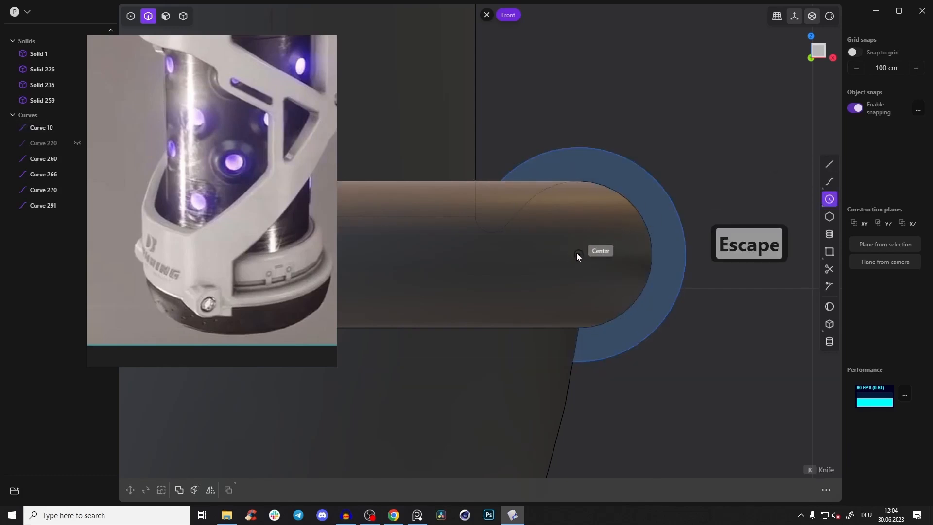
left_click(578, 257)
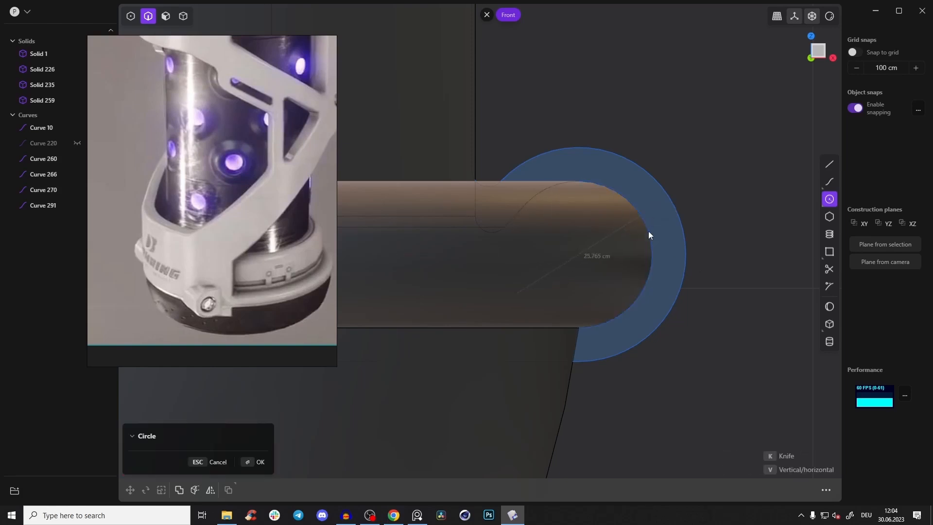
key("ctrl+z")
left_click(829, 199)
left_click(574, 255)
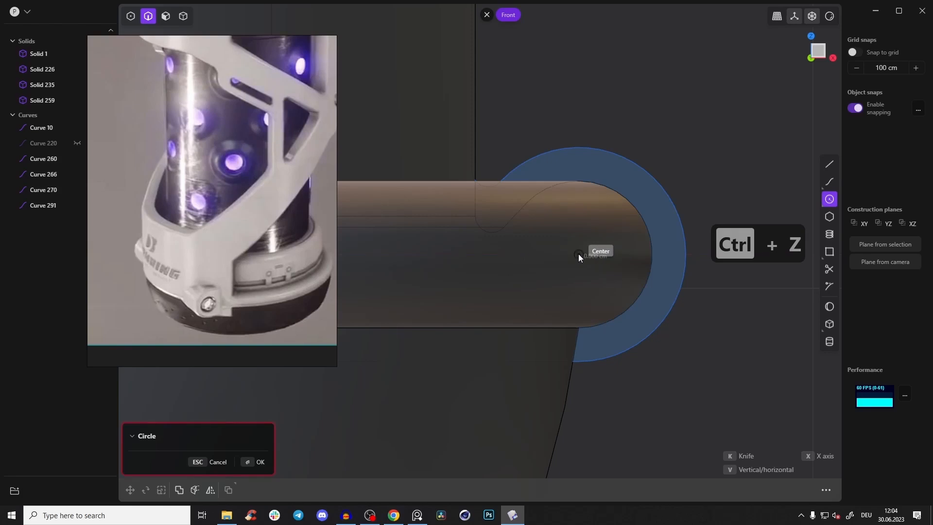
scroll(519, 255, "up", 1)
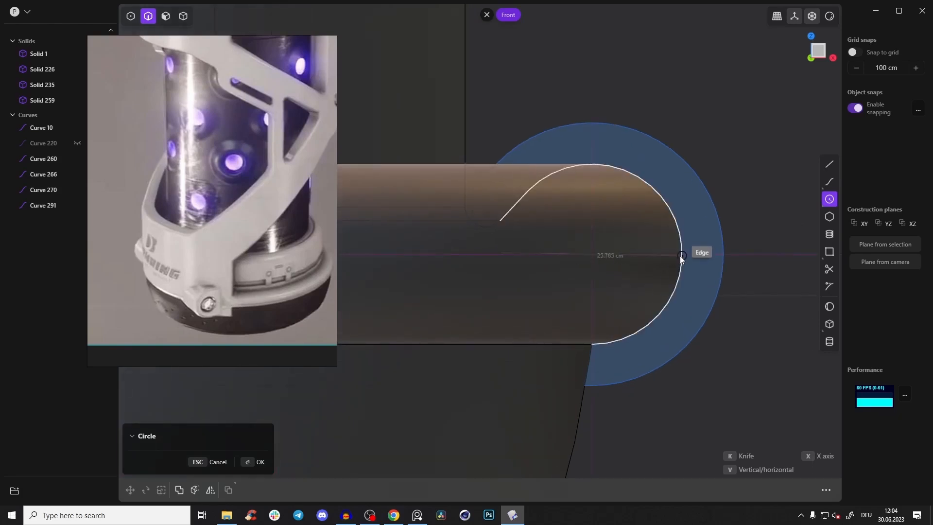
scroll(680, 255, "up", 4)
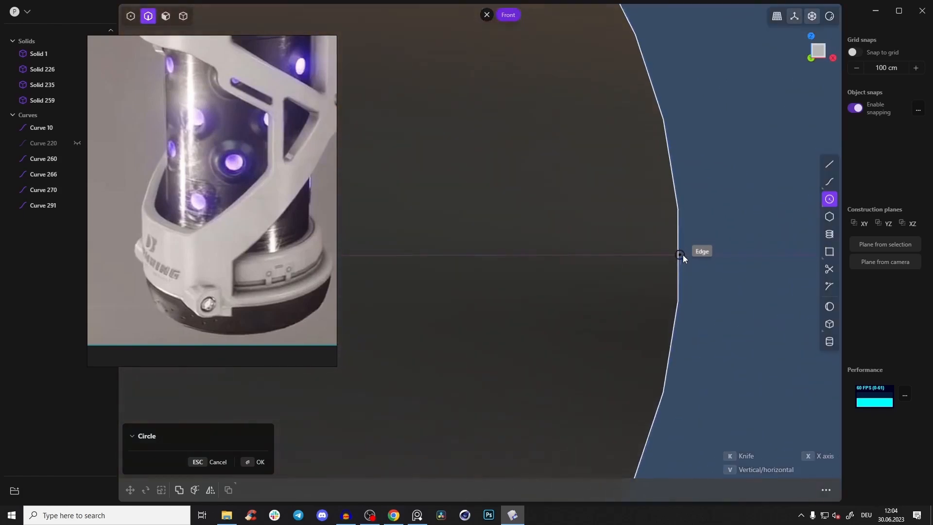
scroll(681, 254, "up", 3)
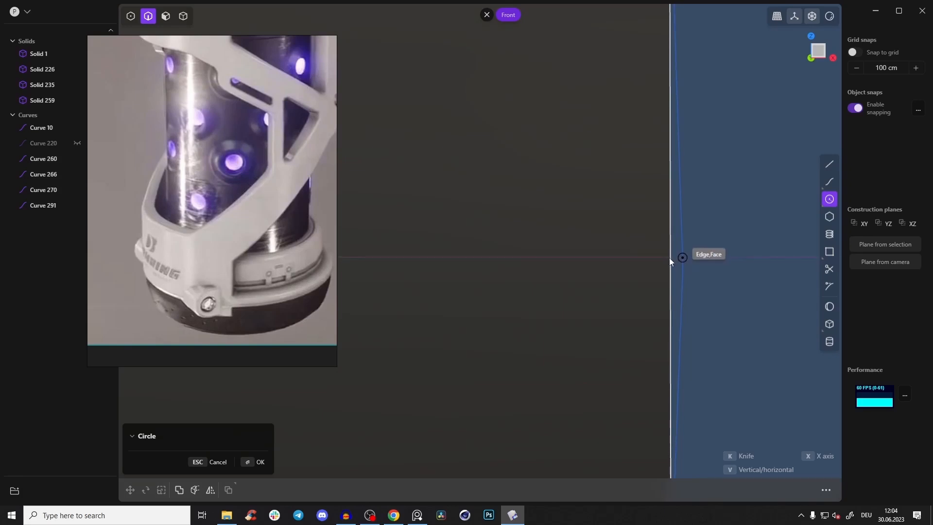
scroll(670, 263, "down", 5)
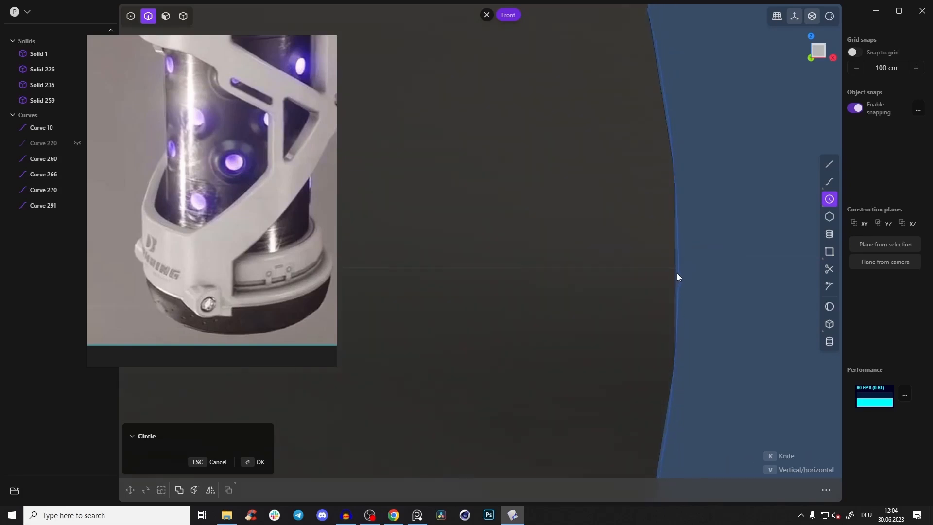
scroll(678, 273, "down", 8)
left_click(678, 272)
Step: Hide the Curve 10 profile outline around the lower ring
middle_click_drag(684, 215, 693, 197)
left_click(693, 197)
left_click(675, 215)
key("h")
Step: Select the circle at the lower ring's underside, Curve 260
middle_click_drag(730, 194, 675, 234)
left_click(610, 278)
middle_click_drag(632, 256, 705, 244, "shift")
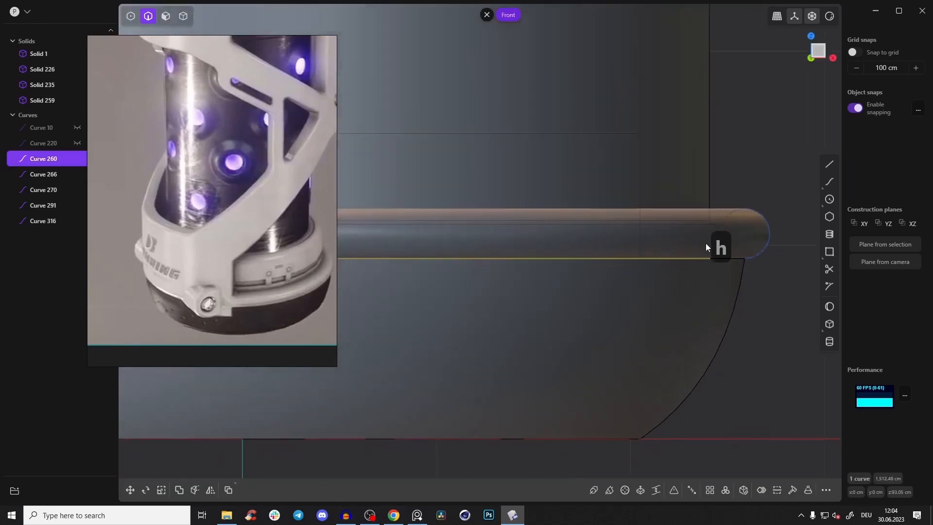
scroll(707, 244, "down", 2)
middle_click_drag(684, 273, 597, 271, "shift")
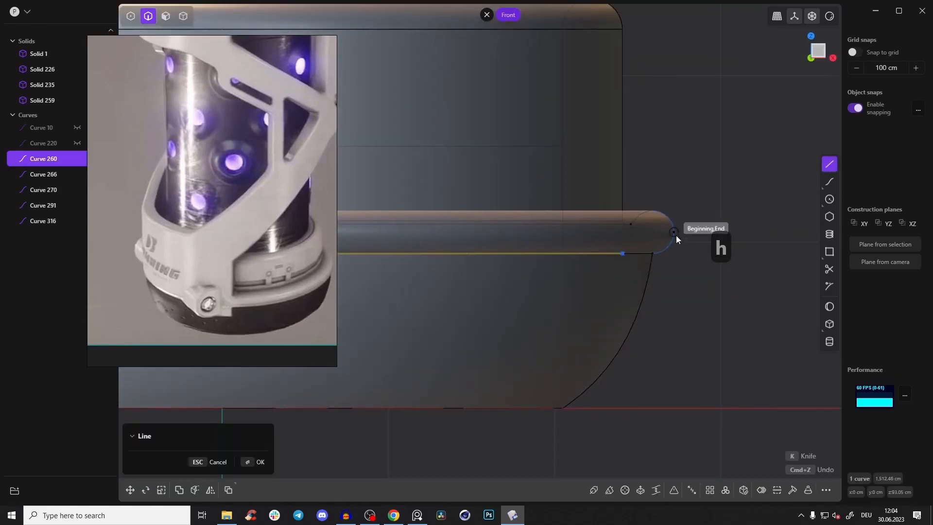
scroll(710, 210, "up", 2)
key("Escape")
scroll(807, 209, "up", 2)
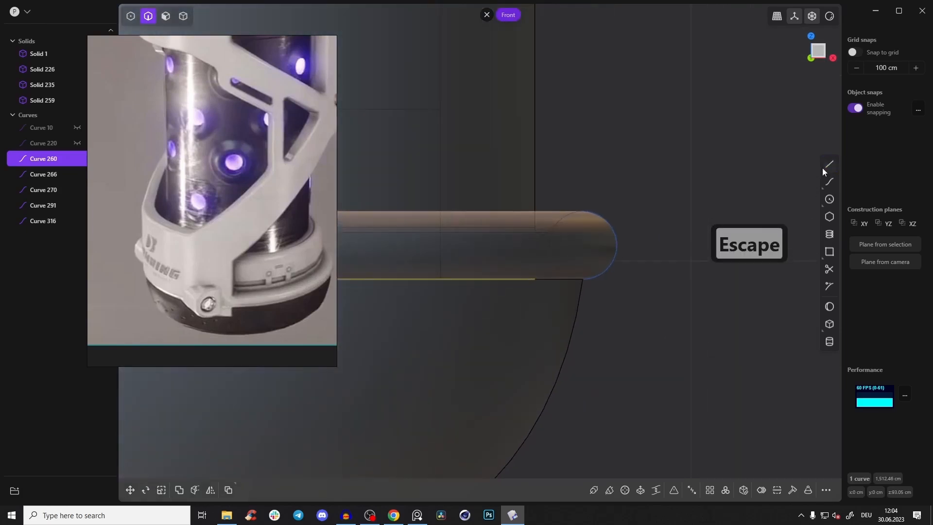
left_click(829, 164)
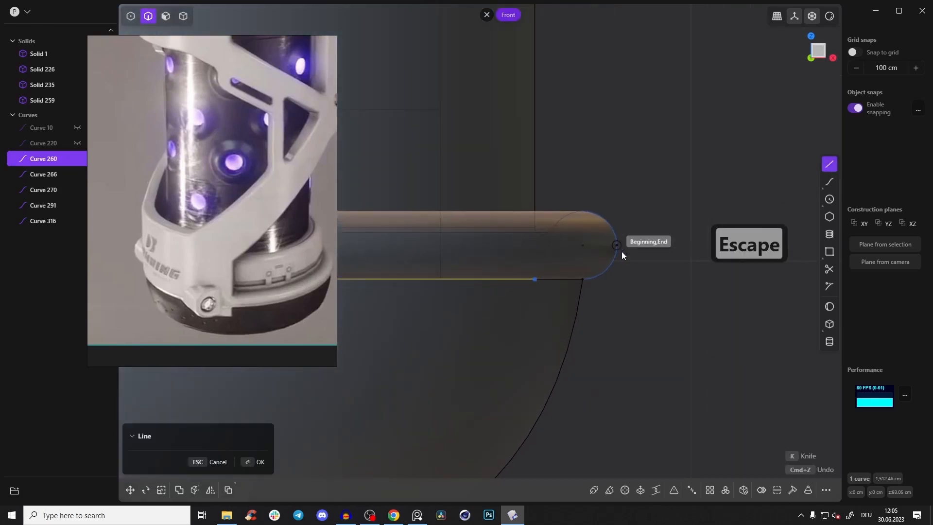
scroll(668, 252, "up", 2)
key("Escape")
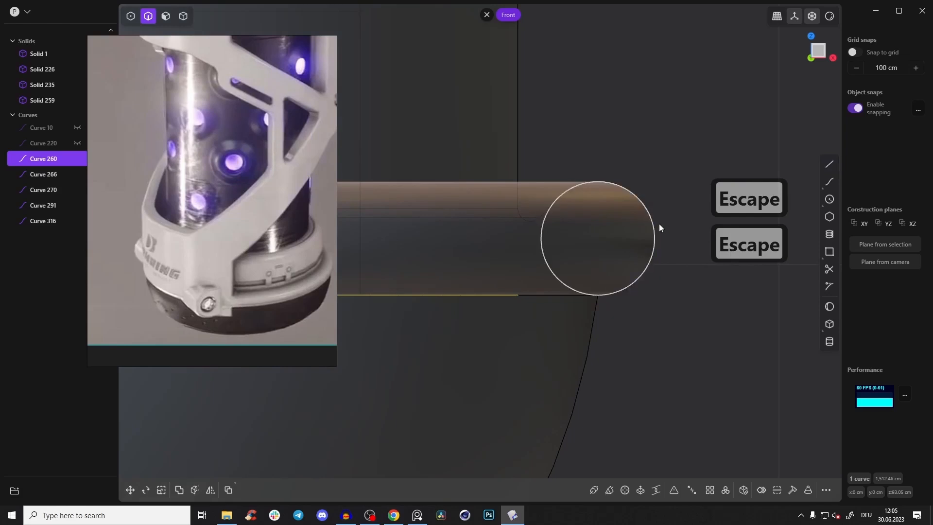
scroll(698, 252, "down", 3)
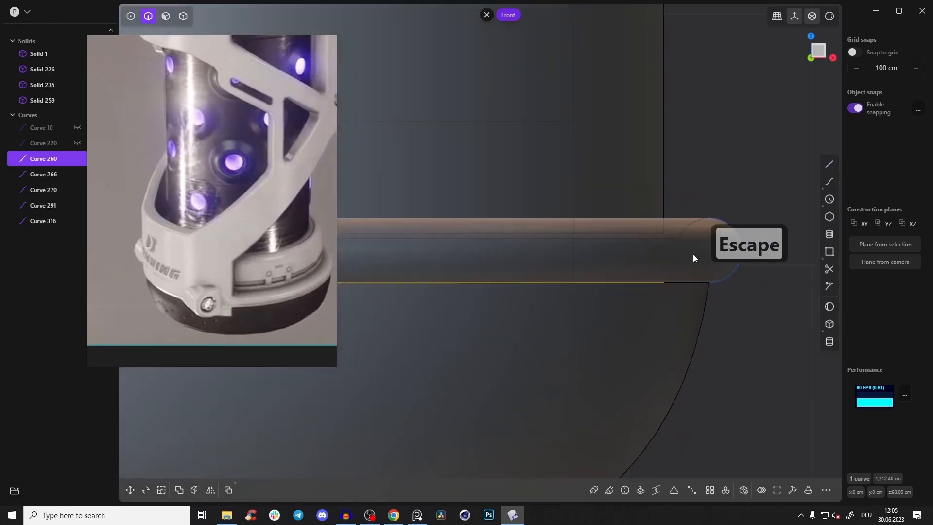
scroll(694, 254, "down", 4)
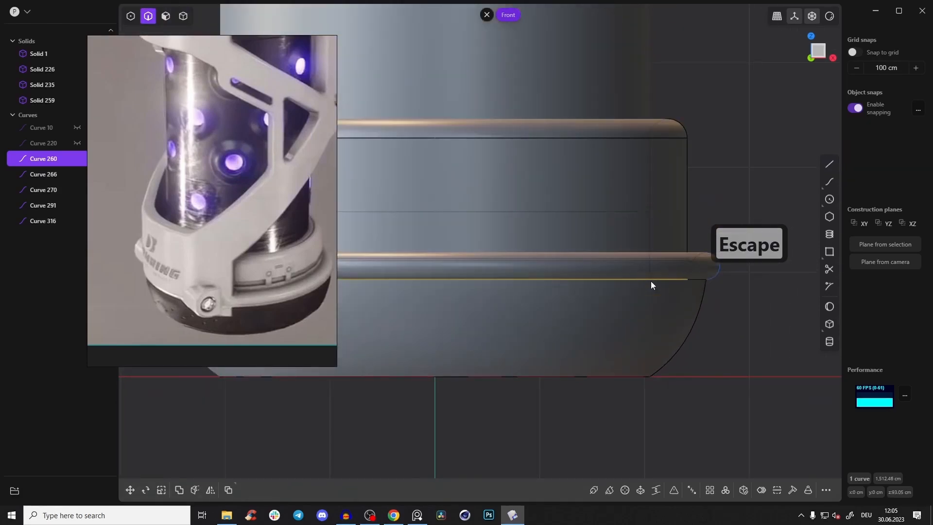
key("g")
key("g")
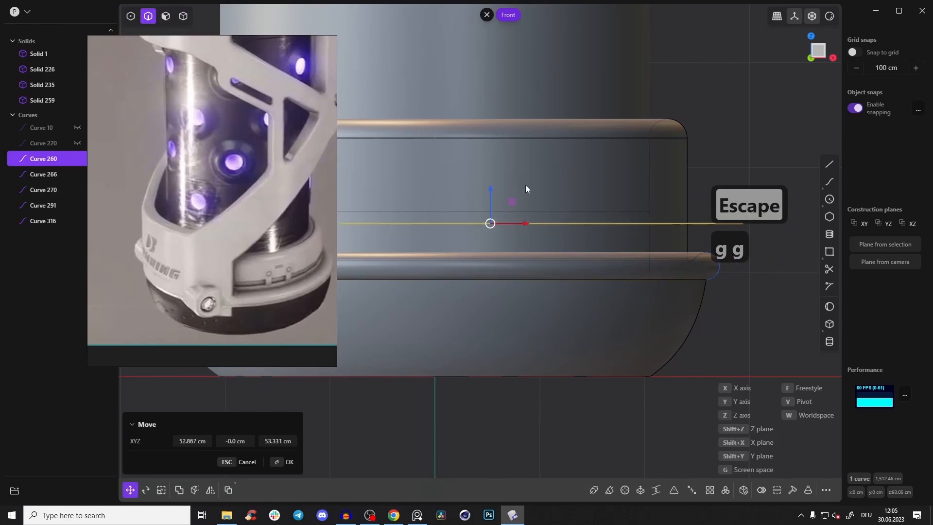
key("Escape")
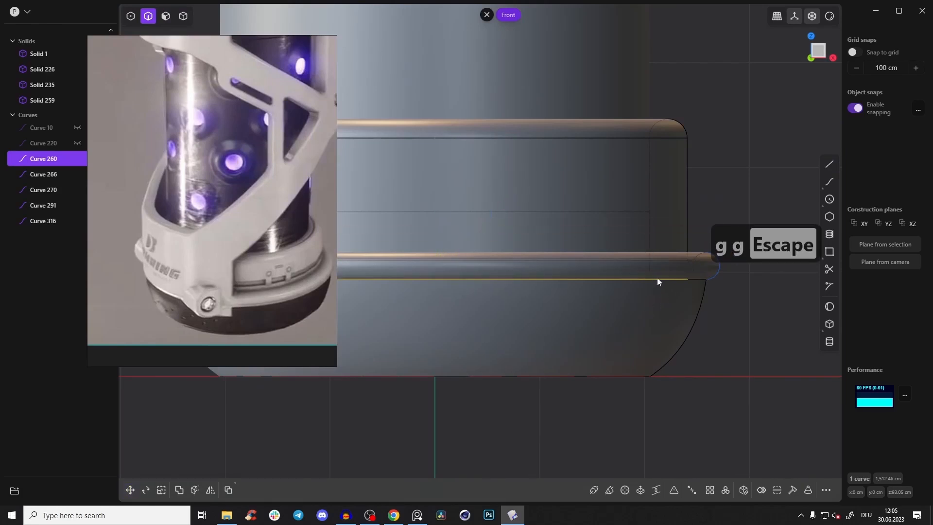
Step: Duplicate the underside circle in place and freestyle-scale the copy uniformly from its center to the lower ring's outer edge, ratio about 1.13
key("shift+d")
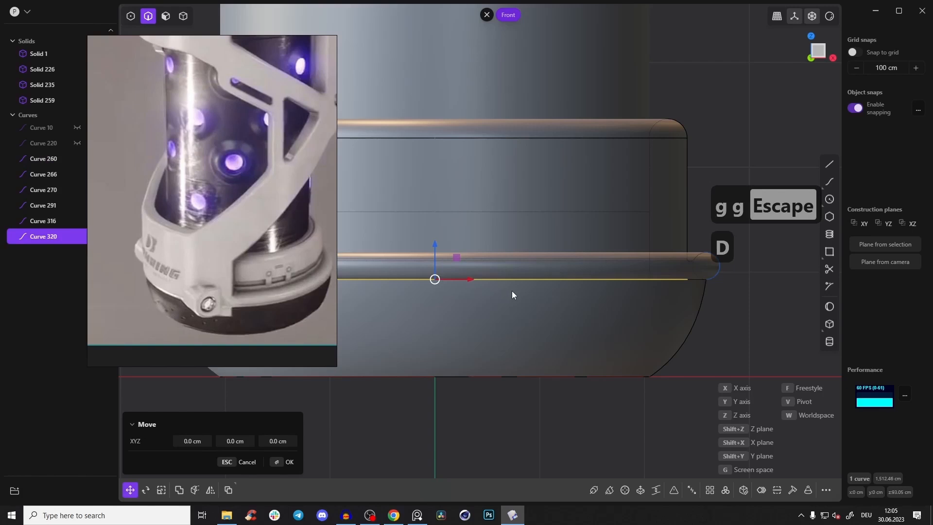
key("s")
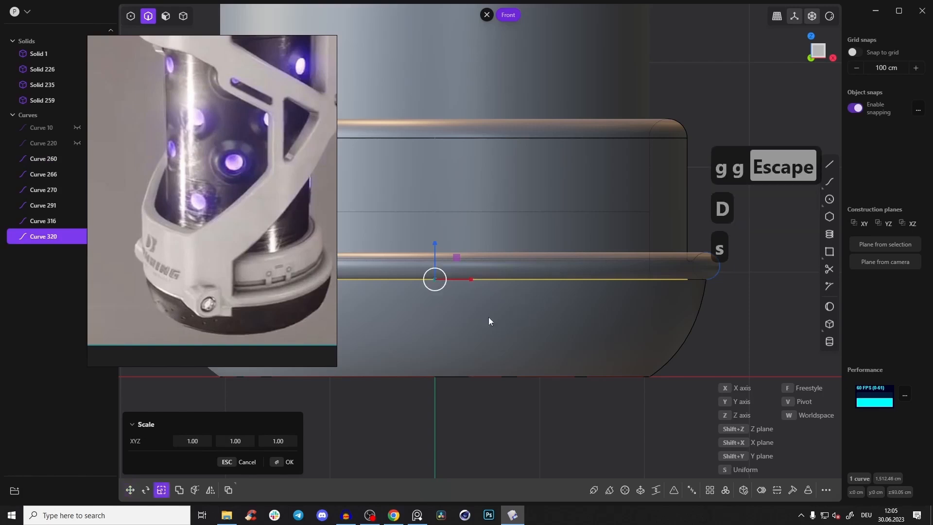
key("f")
left_click(435, 280)
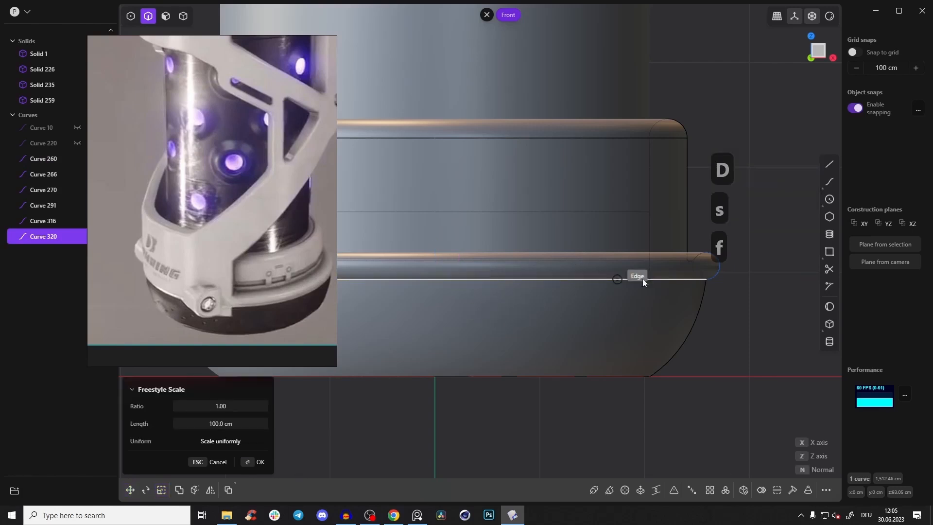
left_click(686, 279)
scroll(698, 284, "up", 5)
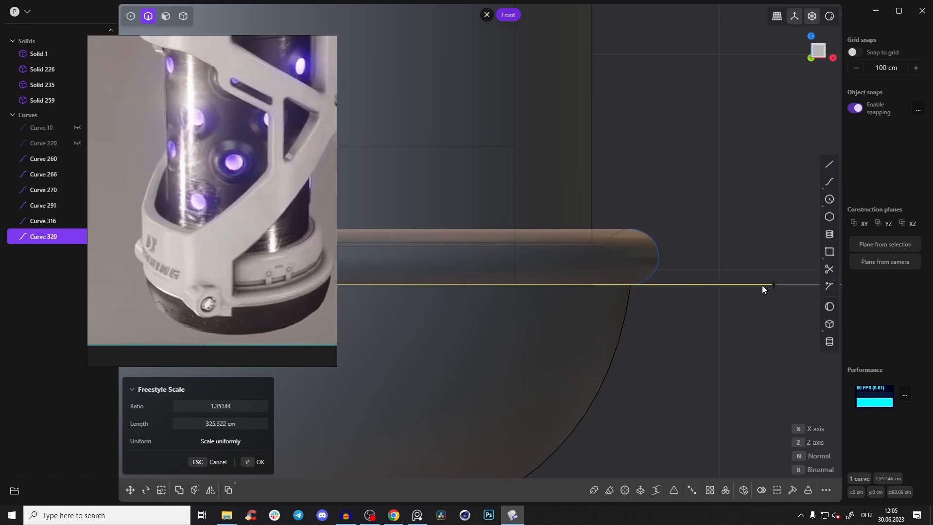
scroll(708, 285, "up", 4)
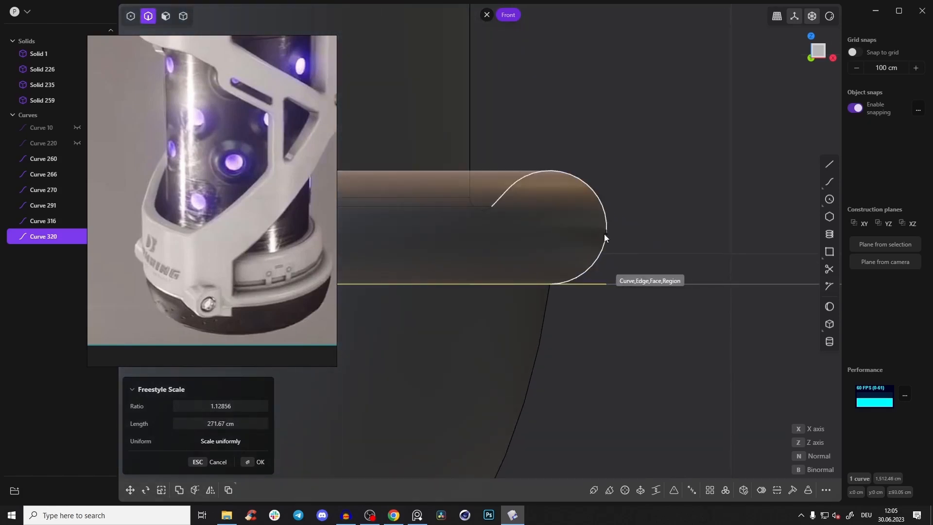
left_click(606, 225)
Step: Check the enlarged circle's alignment with the lower ring's opposite outer edge using a temporary vertical line from the circle
scroll(645, 233, "down", 4)
scroll(644, 235, "down", 5)
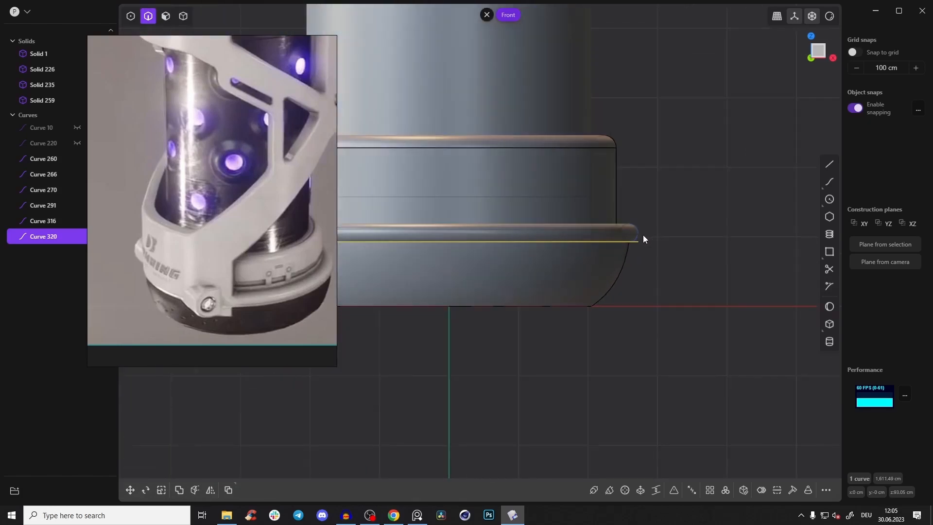
middle_click_drag(384, 263, 653, 273, "shift")
scroll(532, 249, "up", 8)
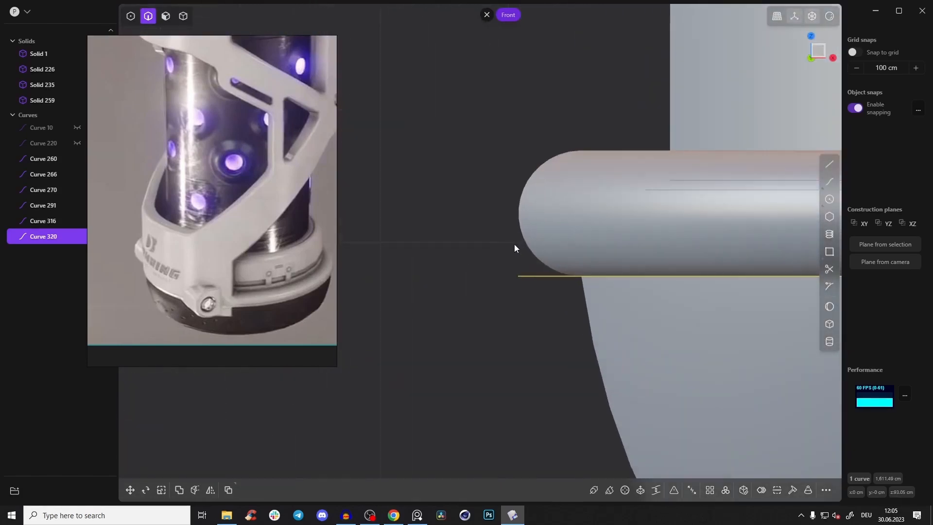
left_click(830, 164)
left_click(515, 279)
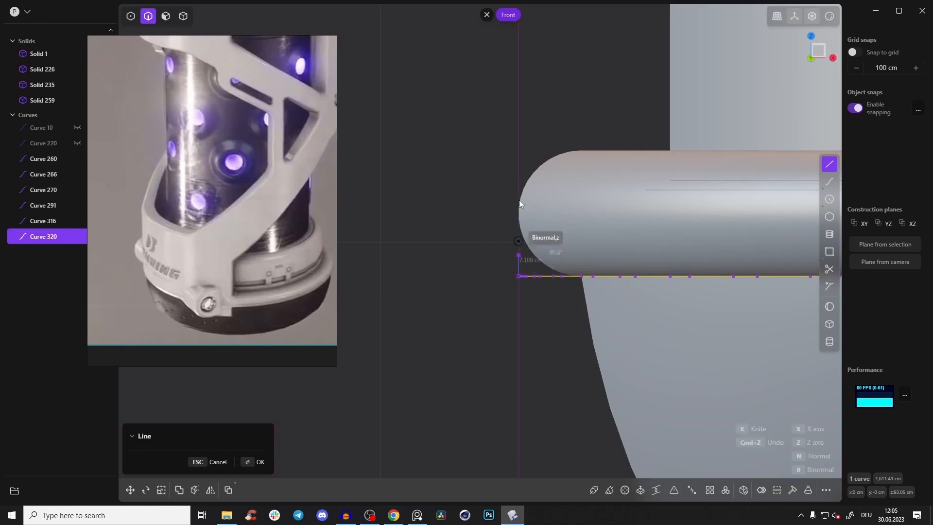
scroll(515, 204, "up", 3)
scroll(525, 230, "up", 2)
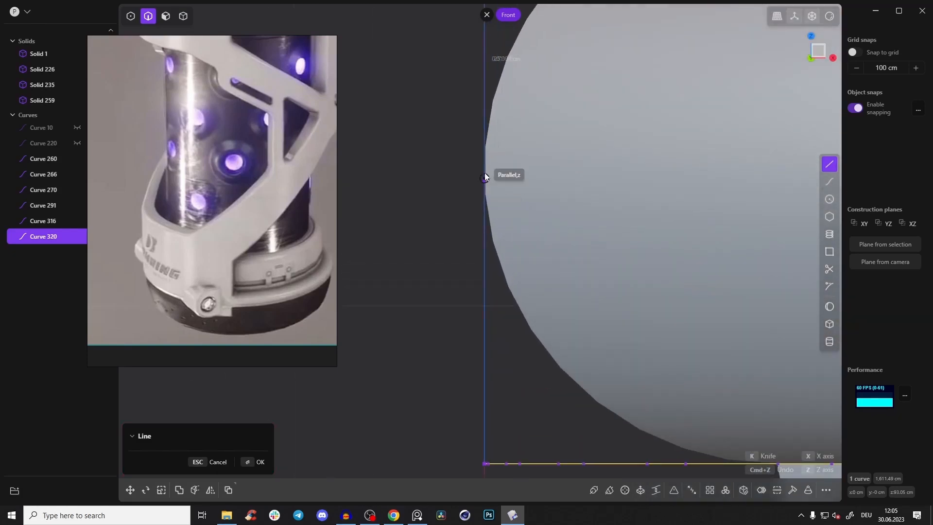
key("Escape")
scroll(508, 222, "down", 3)
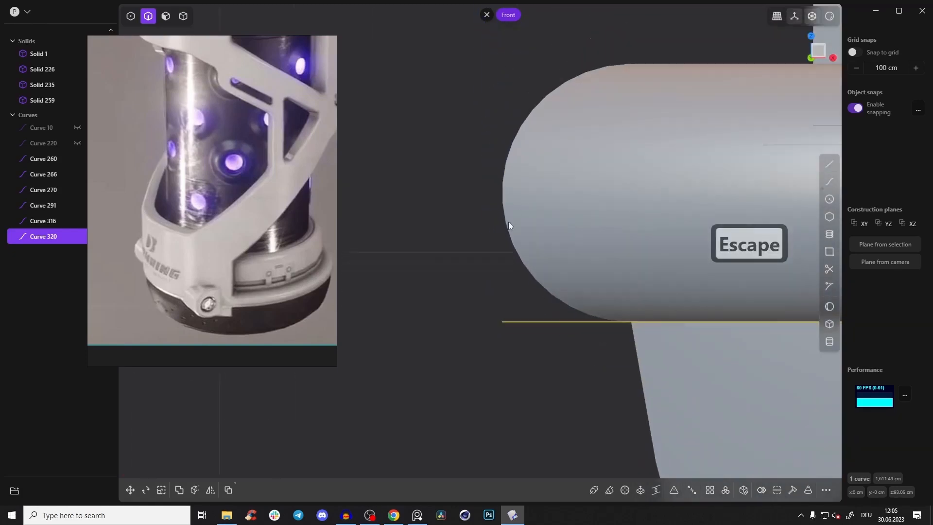
scroll(673, 258, "down", 6)
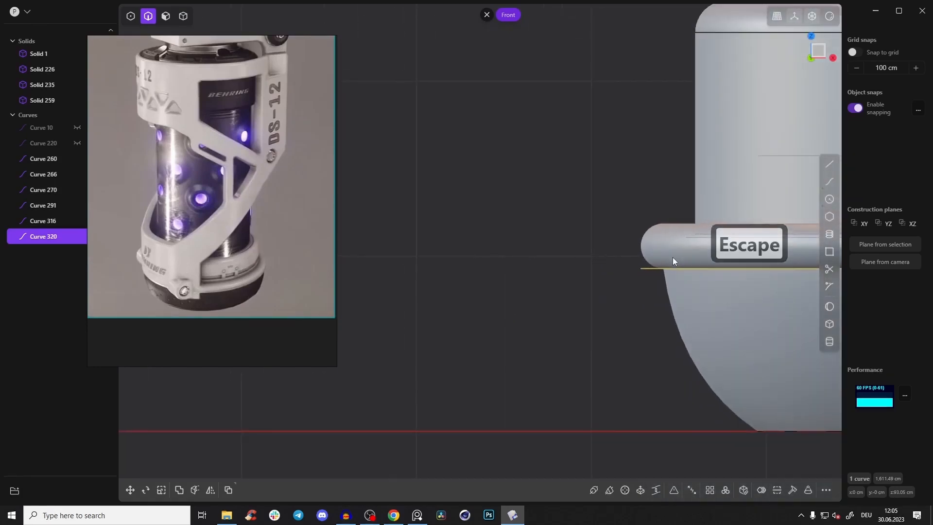
middle_click_drag(673, 258, 393, 268, "shift")
scroll(563, 274, "down", 3)
middle_click_drag(564, 273, 681, 224)
key("2")
left_click(622, 268)
key("h")
key("alt+z")
scroll(686, 296, "down", 2)
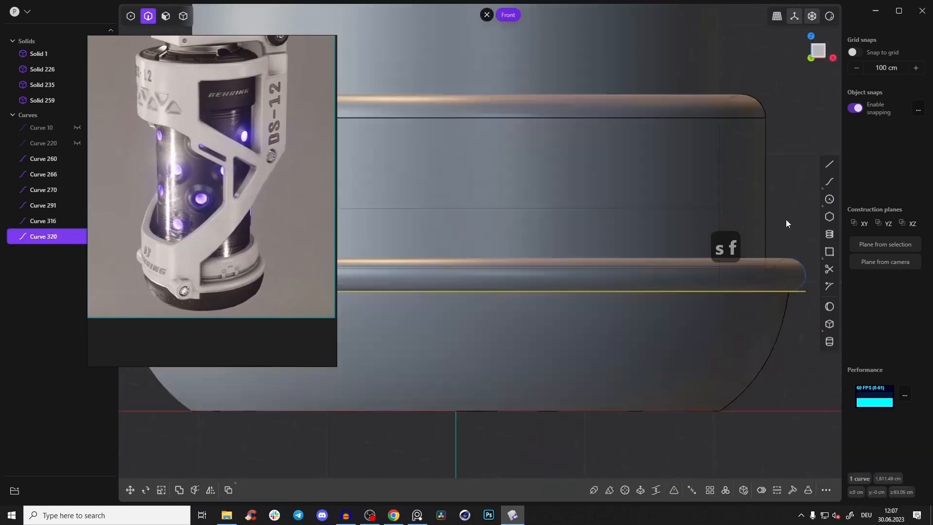
Step: Turn off X-ray display and select Curve 320 to examine its fit against the lower ring from below and from the side
middle_click_drag(786, 219, 733, 180)
key("alt+z")
middle_click_drag(699, 296, 689, 232)
scroll(702, 270, "down", 3)
scroll(702, 270, "down", 1)
middle_click_drag(700, 295, 695, 290)
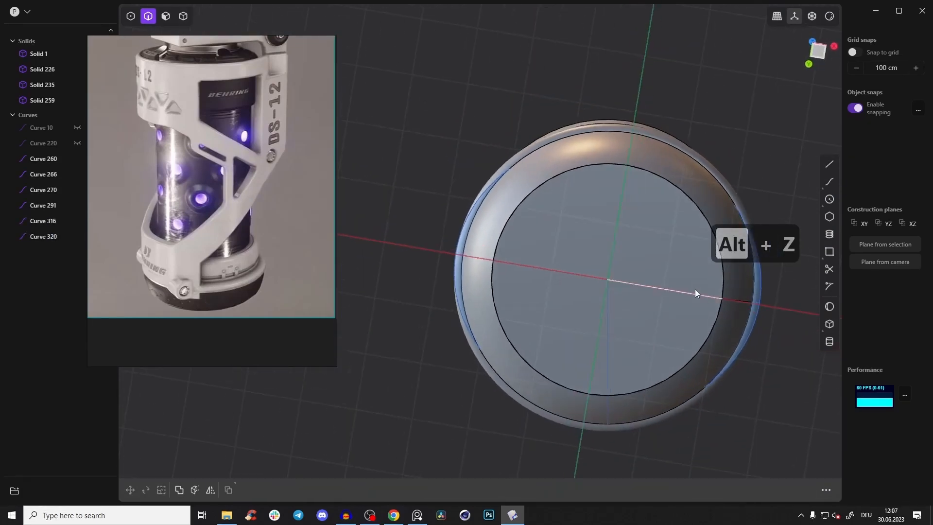
left_click(466, 219)
middle_click_drag(783, 117, 774, 101)
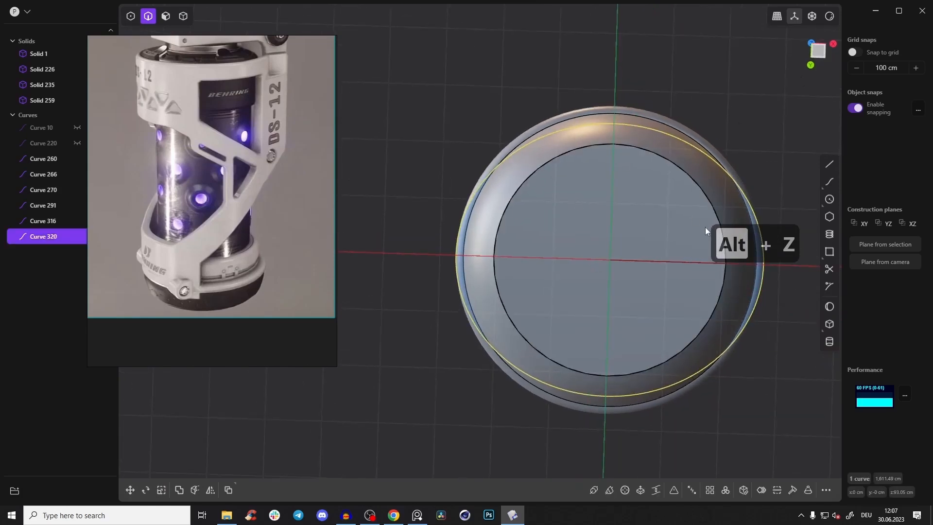
middle_click_drag(693, 217, 632, 233, "shift")
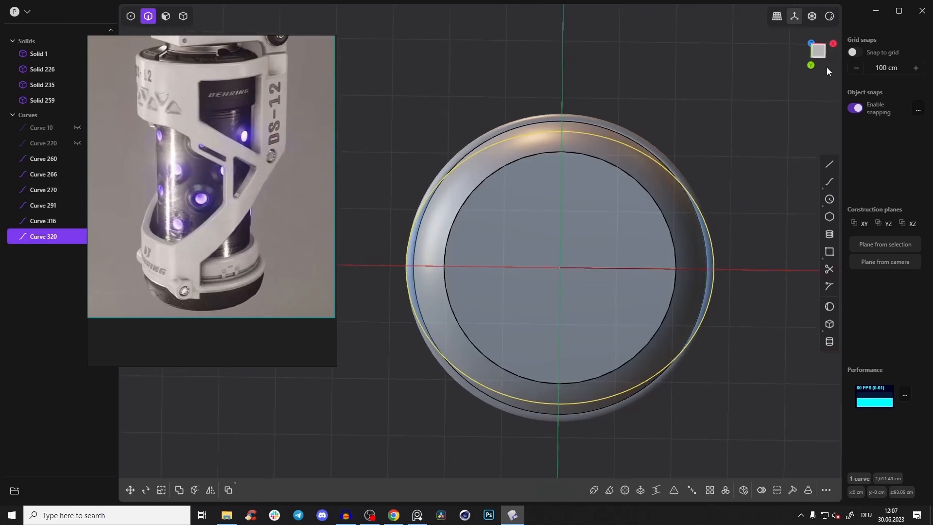
left_click(818, 51)
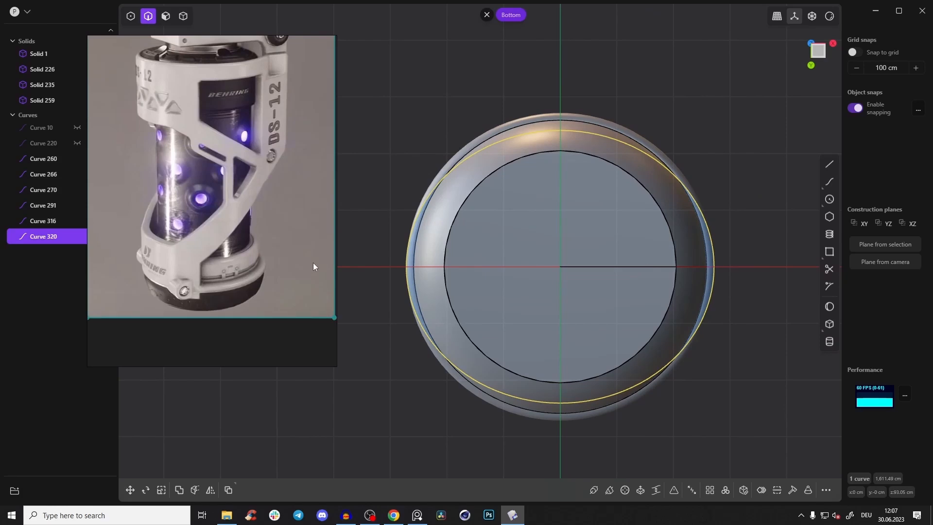
middle_click_drag(614, 243, 755, 149)
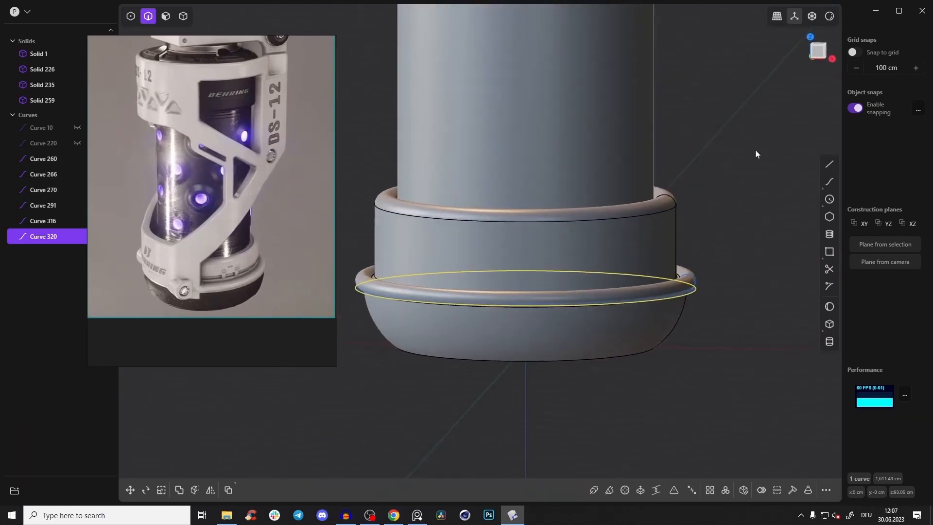
scroll(721, 221, "up", 2)
middle_click_drag(677, 305, 690, 314)
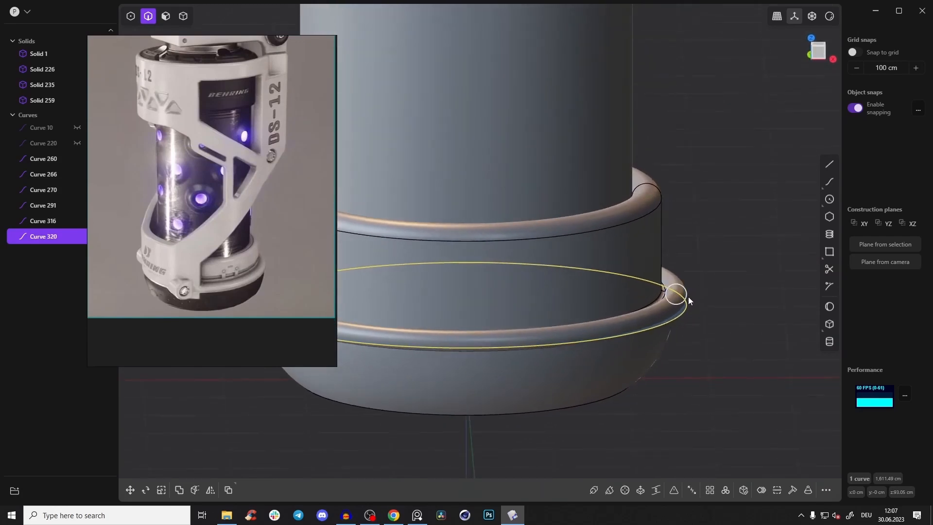
middle_click_drag(661, 310, 710, 330)
scroll(710, 331, "up", 2)
Step: Try to scale the enlarged circle uniformly around its center and undo the attempt
key("s")
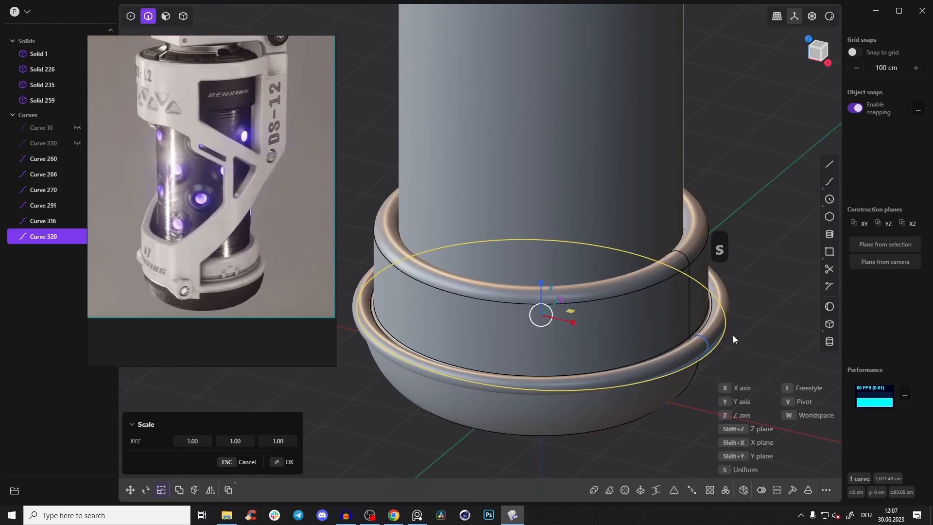
key("s")
key("ctrl+z")
Step: Try to freestyle-scale the enlarged circle from its center toward the base's outer edge in the bottom view
middle_click_drag(668, 325, 621, 243)
middle_click_drag(667, 134, 666, 292)
left_click(819, 50)
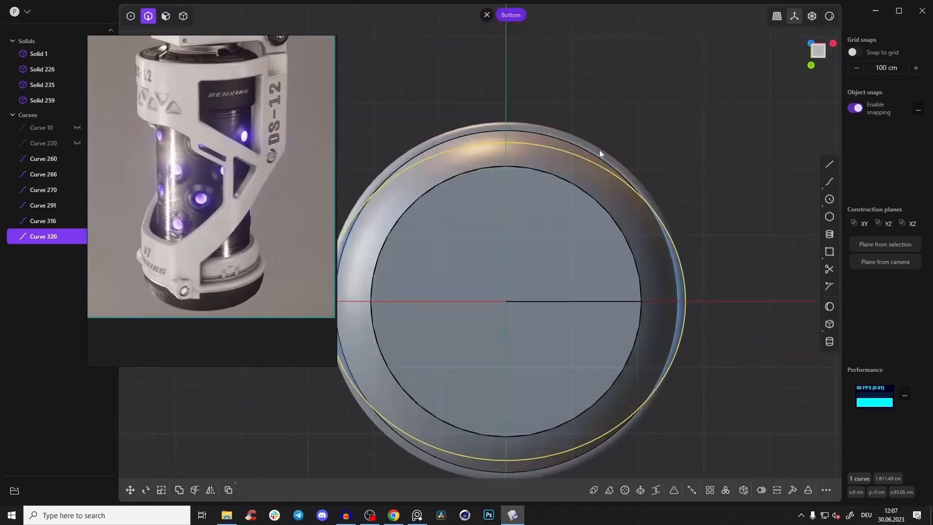
left_click(823, 58)
key("s")
key("f")
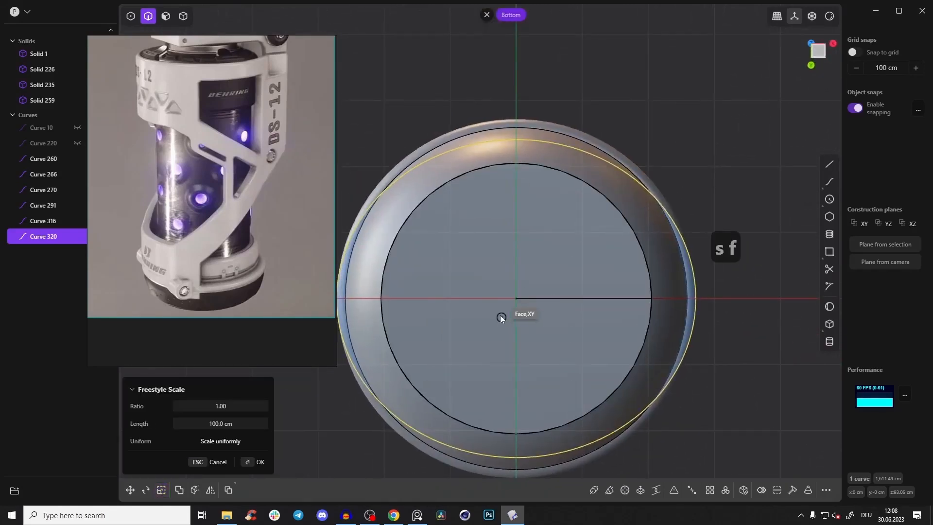
left_click(523, 165)
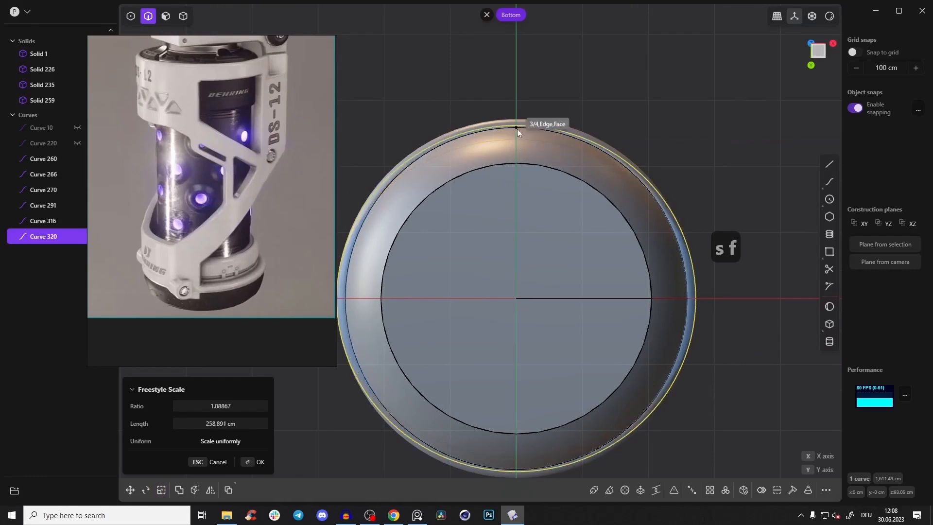
key("Escape")
Step: Select the small circle profile at the lower ring's outer edge, Curve 316
middle_click_drag(514, 113, 611, 291)
left_click(696, 229)
middle_click_drag(698, 242, 684, 345)
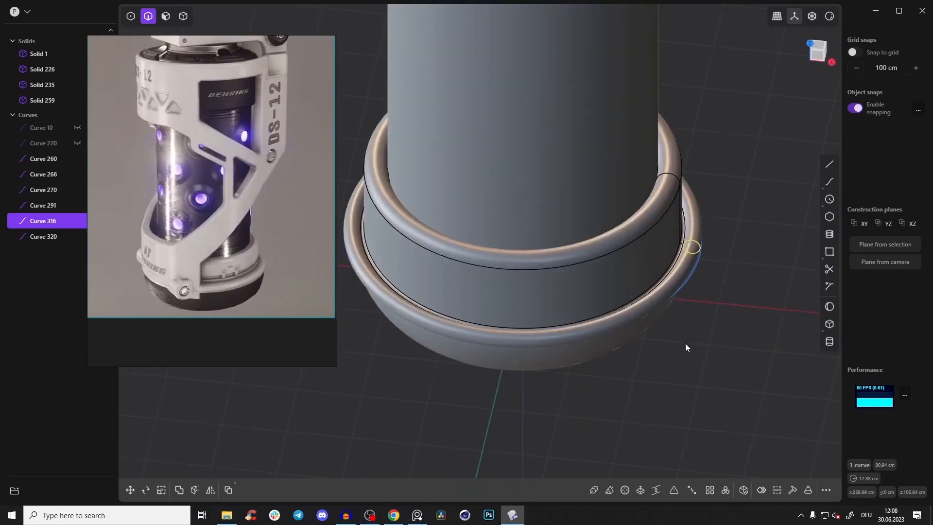
Step: Try to rotate the small circle profile about its own center and undo the rotation
key("r")
mouse_move(709, 265)
left_mouse_down()
mouse_move(691, 274)
mouse_move(704, 267)
left_mouse_up()
key("ctrl+z")
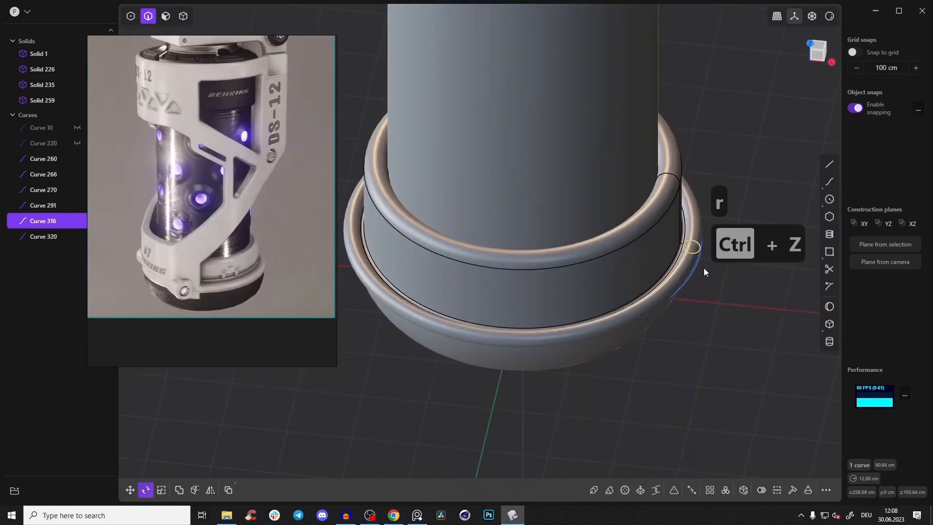
Step: Rotate the small circle profile, Curve 316, by 90 degrees about the Z axis, using the base's center as pivot
middle_click_drag(703, 268, 585, 271)
key("r")
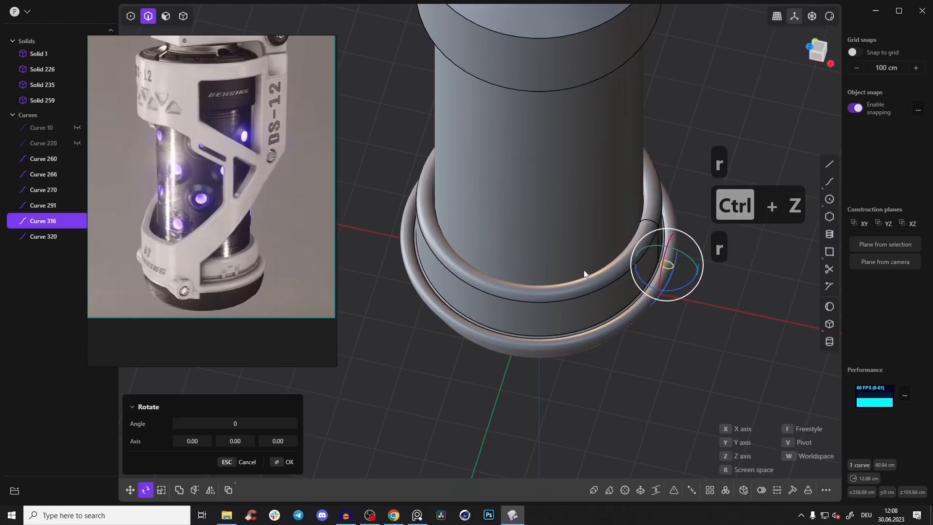
key("v")
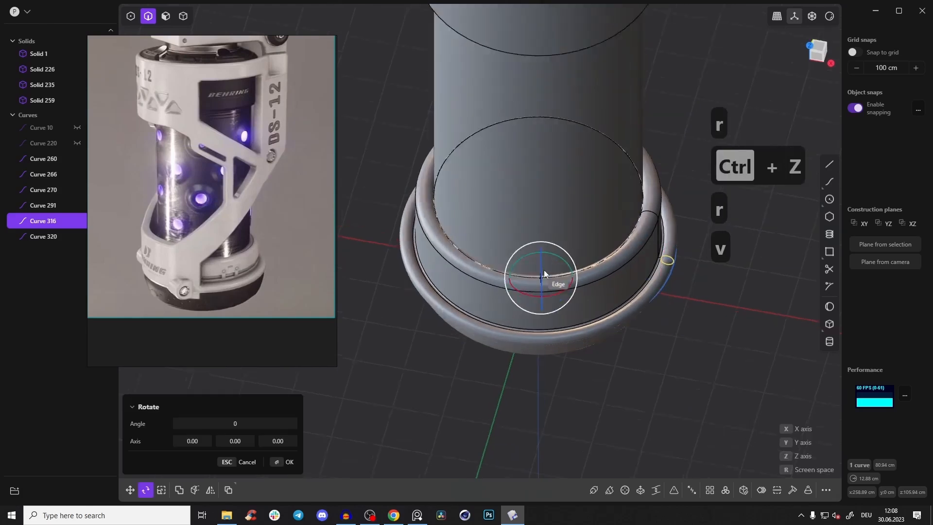
middle_click_drag(544, 270, 562, 177)
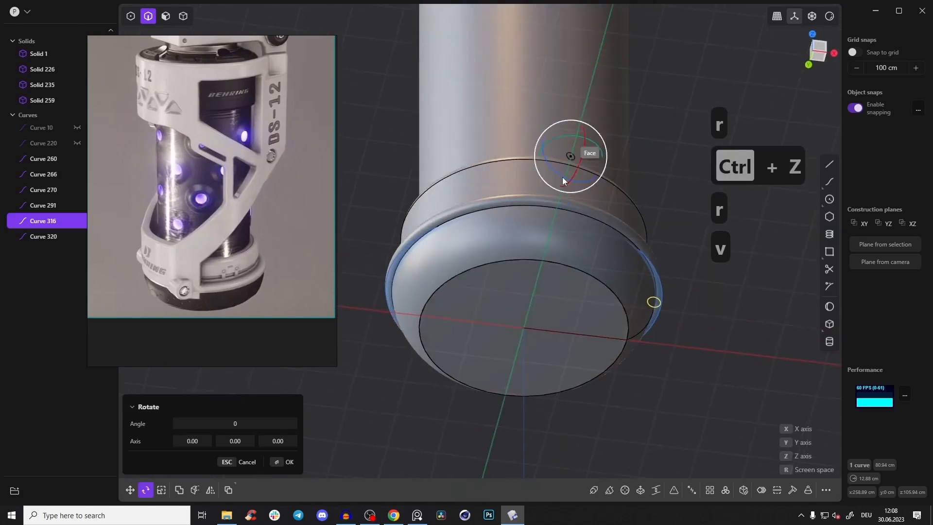
left_click(527, 328)
mouse_move(558, 314)
middle_mouse_down()
mouse_move(575, 325)
mouse_move(557, 354)
mouse_move(566, 308)
middle_mouse_up()
left_click_drag(564, 307, 527, 329)
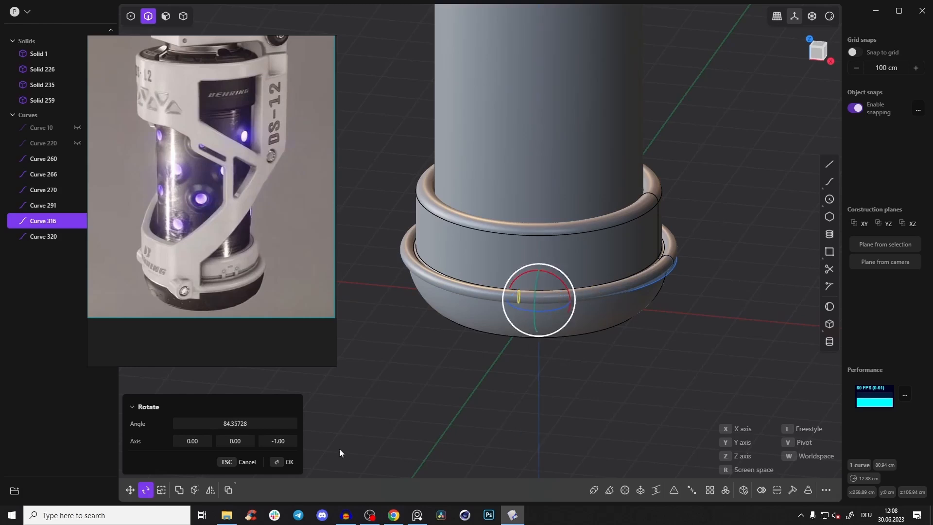
left_click(261, 420)
type("90")
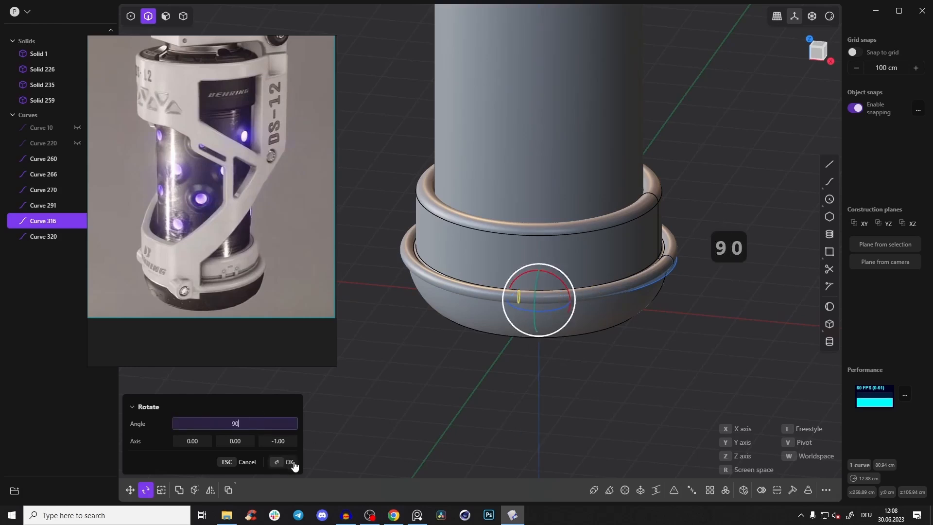
left_click(289, 463)
middle_click_drag(544, 343, 614, 194)
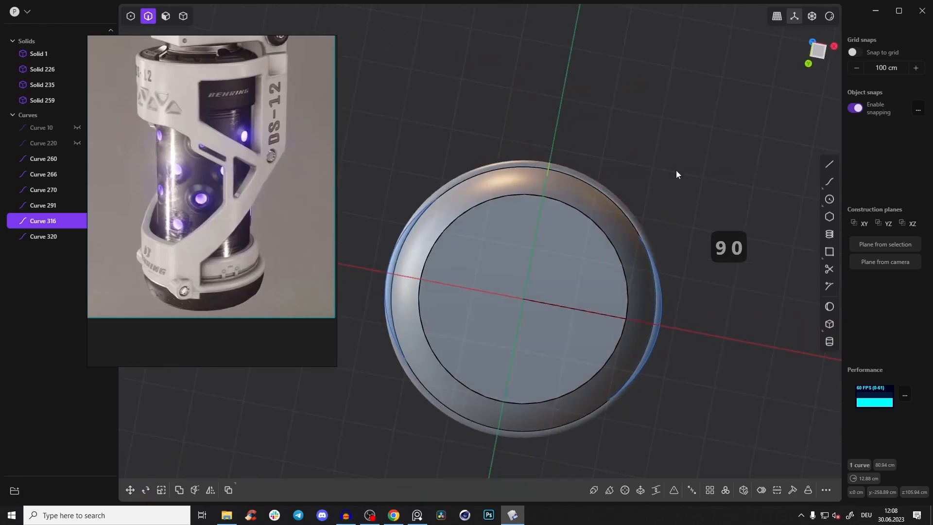
Step: Freestyle-scale the enlarged circle, Curve 320, along Y from the base's center to the lower ring's outer edge, ratio about 1.127
left_click(675, 170)
scroll(561, 168, "up", 4)
middle_click_drag(561, 168, 535, 146)
key("1")
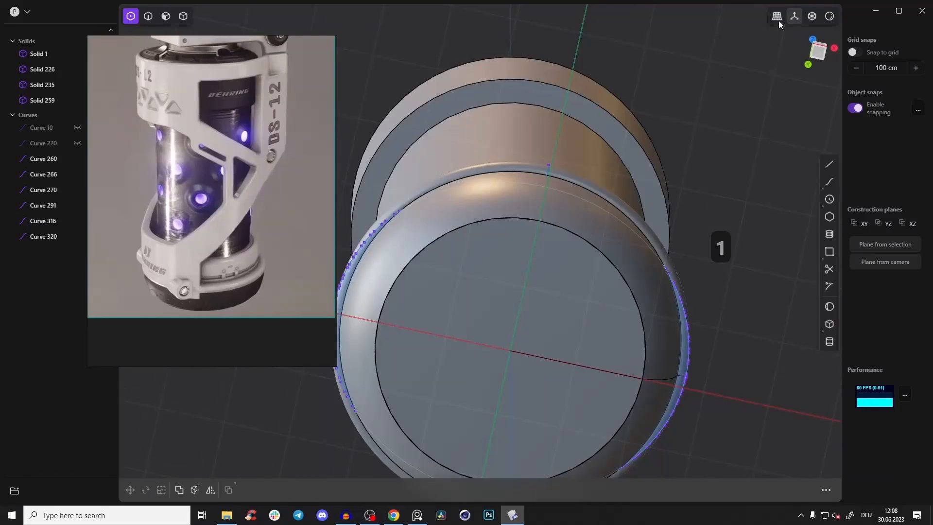
key("2")
left_click(692, 343)
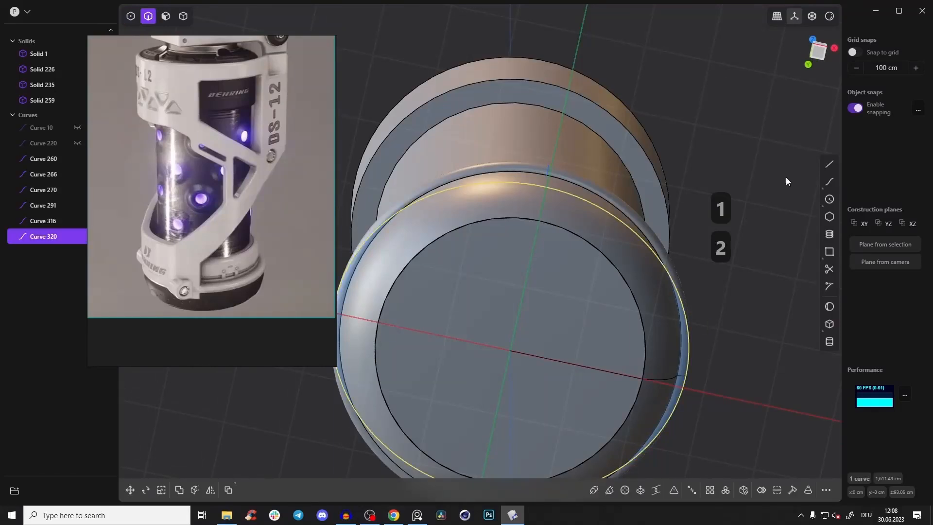
left_click(818, 51)
right_click_drag(631, 218, 670, 217)
scroll(629, 238, "up", 5)
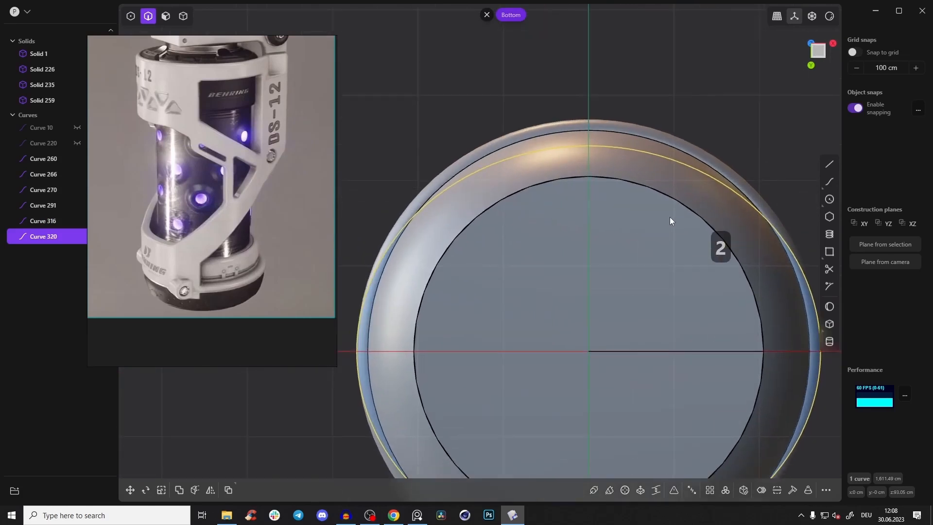
key("s")
key("f")
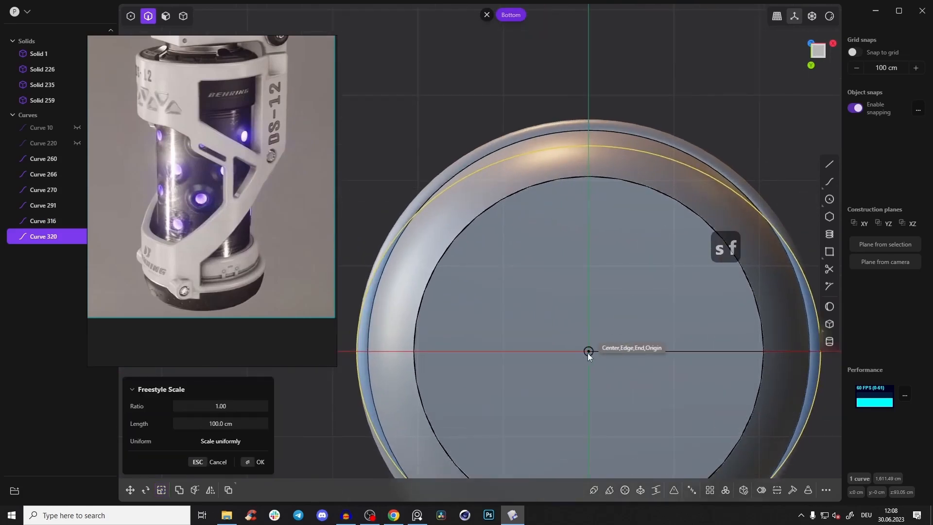
left_click(586, 357)
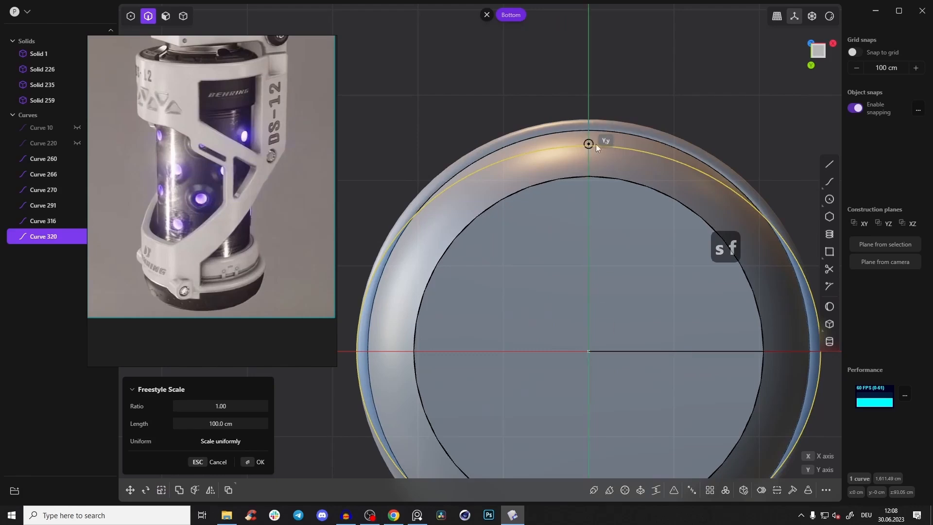
key("alt+z")
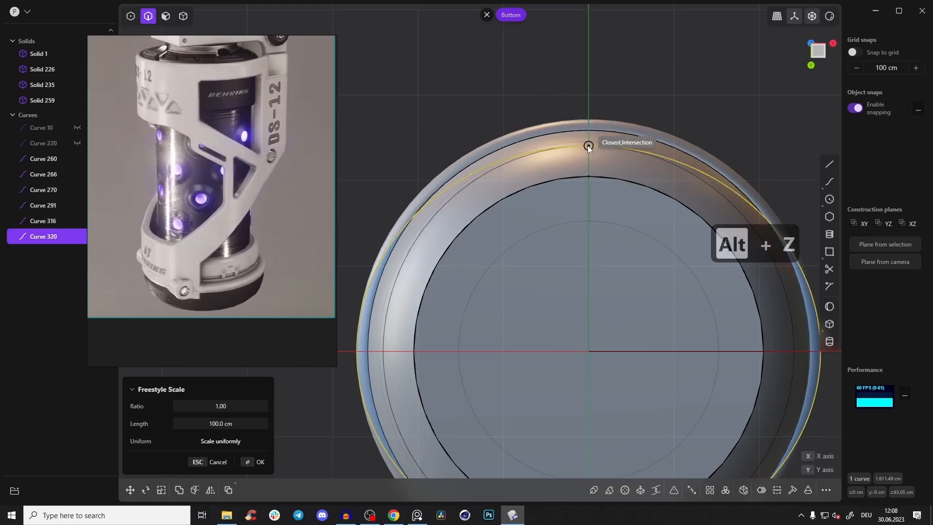
left_click(590, 147)
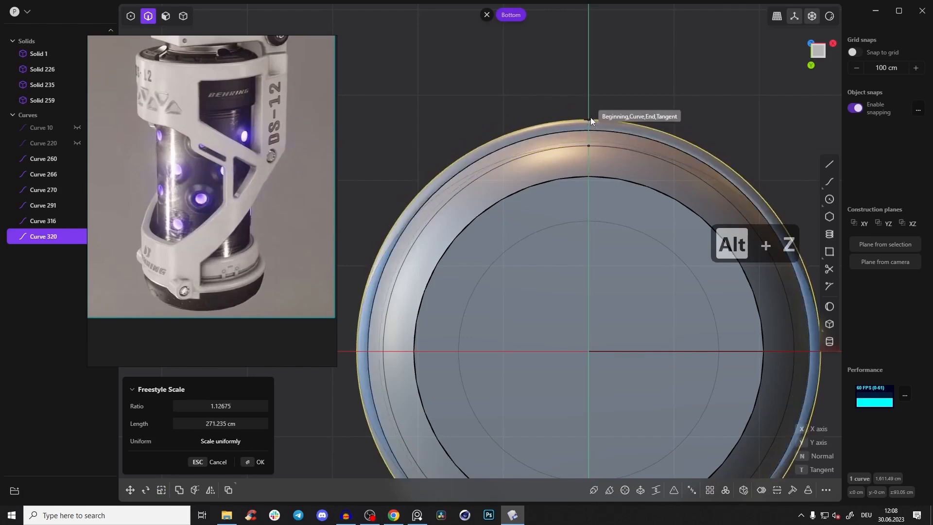
middle_click_drag(596, 119, 643, 151)
left_click(643, 152)
Step: Check the scaled circle against the lower ring from below and delete it, Curve 320
left_click(819, 52)
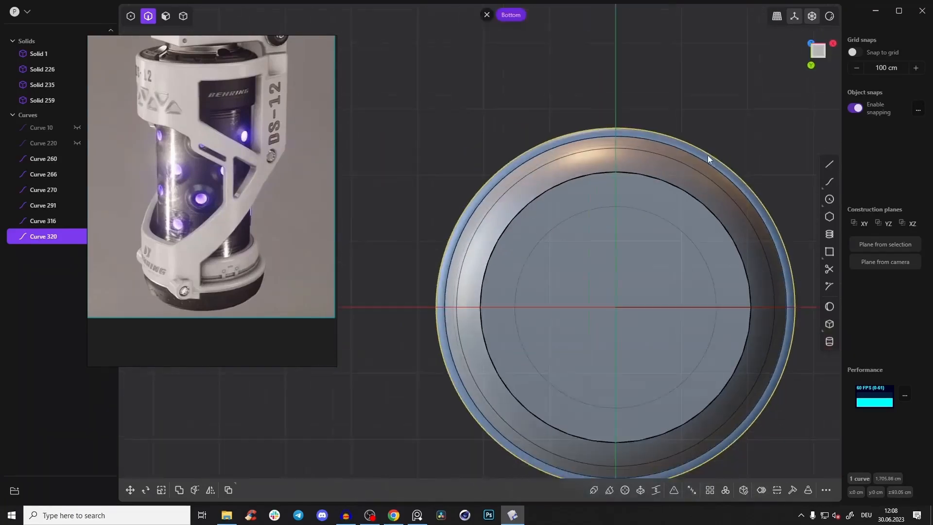
scroll(591, 143, "up", 2)
middle_click_drag(687, 269, 666, 214, "shift")
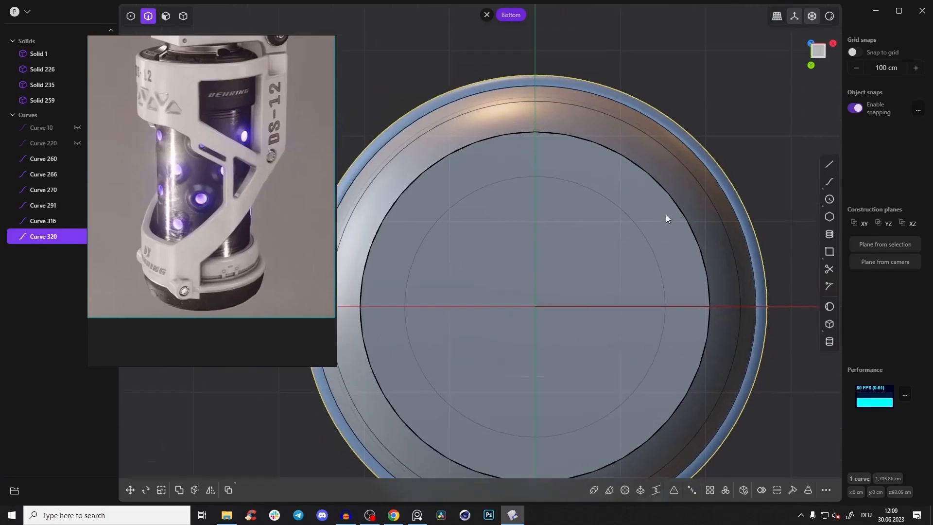
left_click(686, 95)
middle_click_drag(686, 96, 707, 139, "shift")
left_click(707, 234)
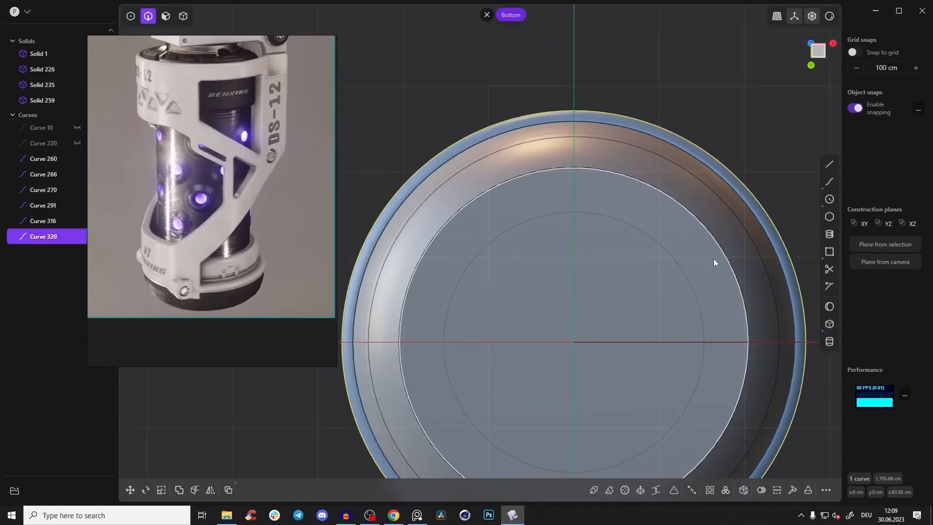
middle_click_drag(618, 155, 628, 178, "shift")
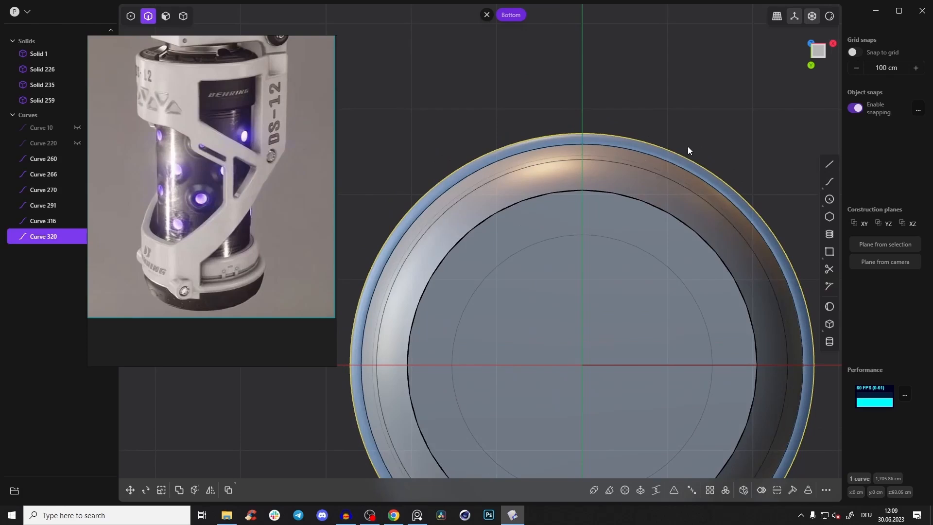
key("x")
middle_click_drag(704, 220, 683, 192, "shift")
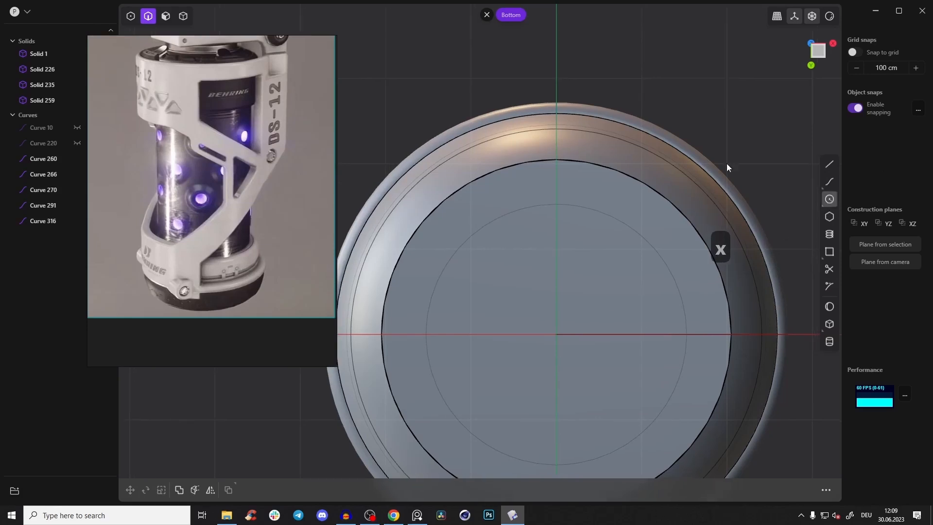
Step: Draw a circle of about 272 cm radius centered on the origin, reaching the lower ring's outer edge in the bottom view
middle_click_drag(694, 90, 682, 134, "shift")
scroll(693, 75, "down", 3)
scroll(682, 161, "up", 2)
middle_click_drag(704, 177, 655, 168, "shift")
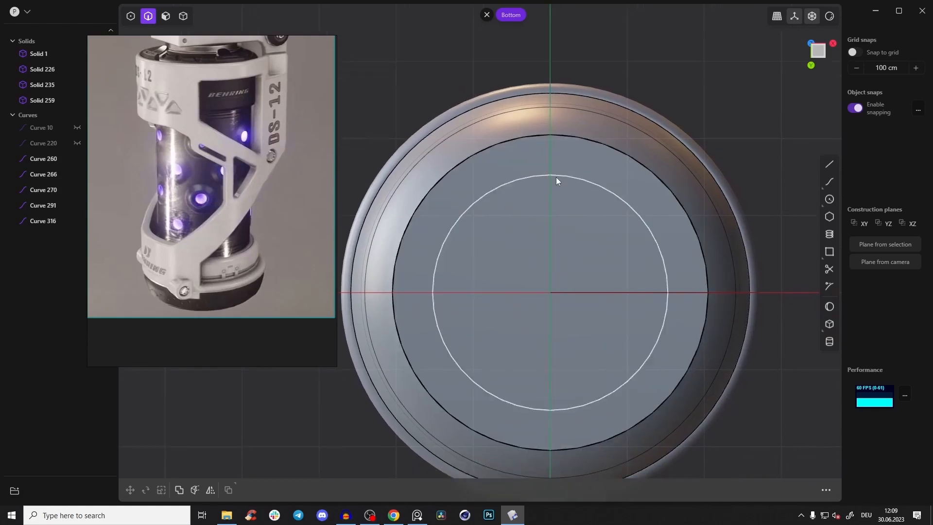
middle_click_drag(556, 181, 556, 167, "shift")
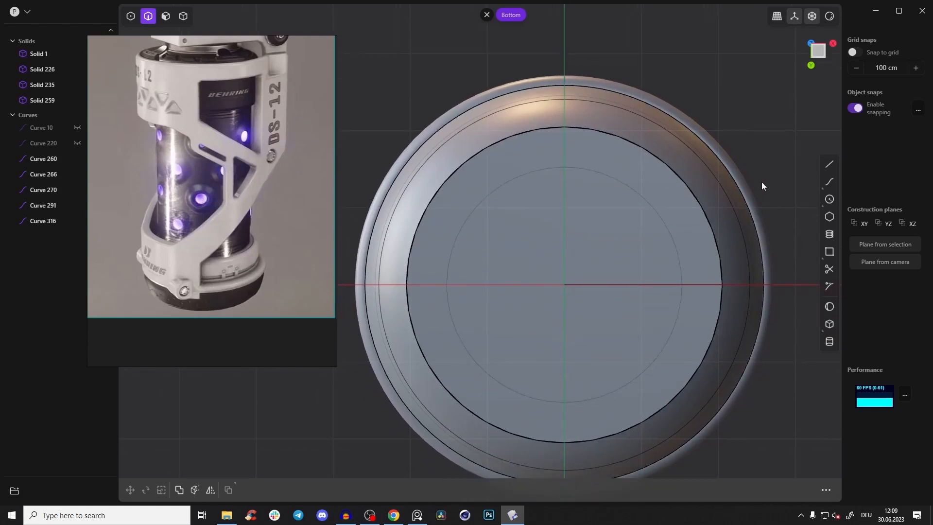
middle_click_drag(583, 86, 627, 139)
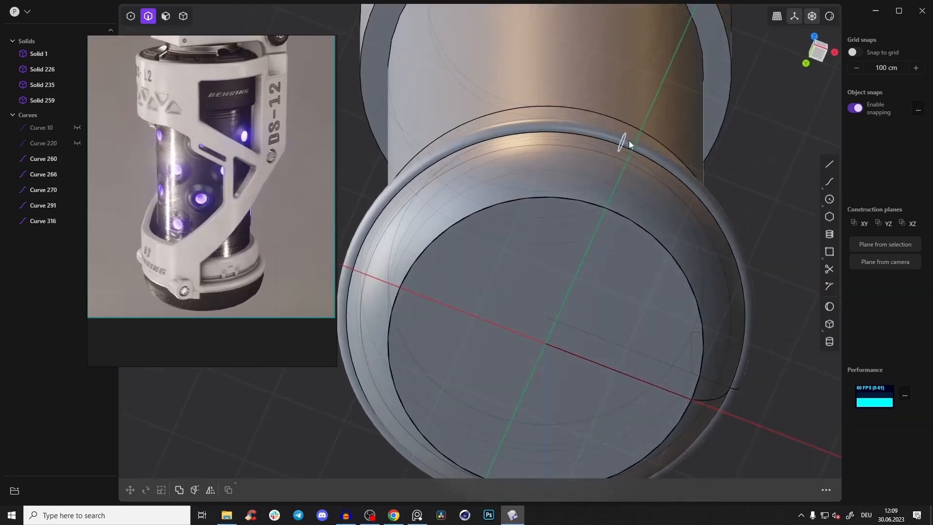
left_click(819, 59)
left_click(831, 200)
left_click(564, 285)
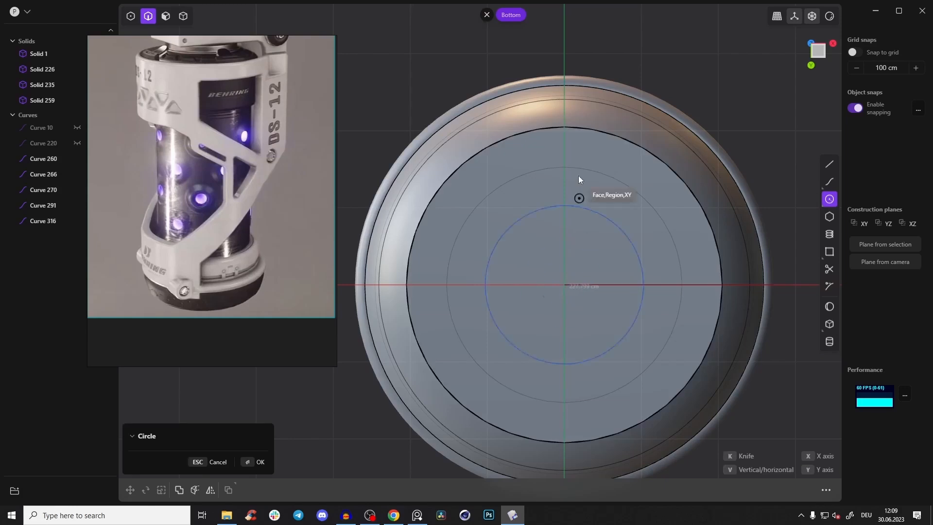
left_click(565, 73)
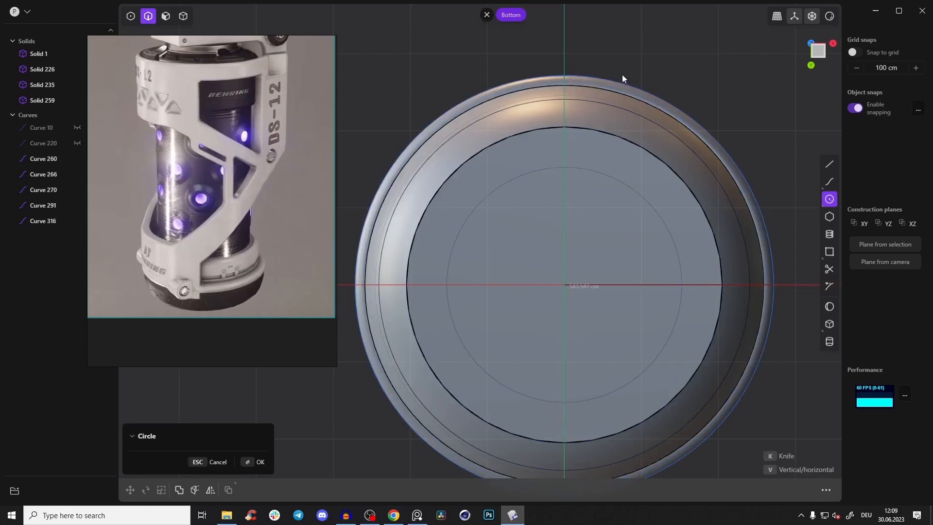
middle_click_drag(613, 65, 748, 175)
Step: Move the new circle up along Z by 93.054 cm to the lower ring's bottom edge, working in the left view
key("alt+z")
left_click(820, 50)
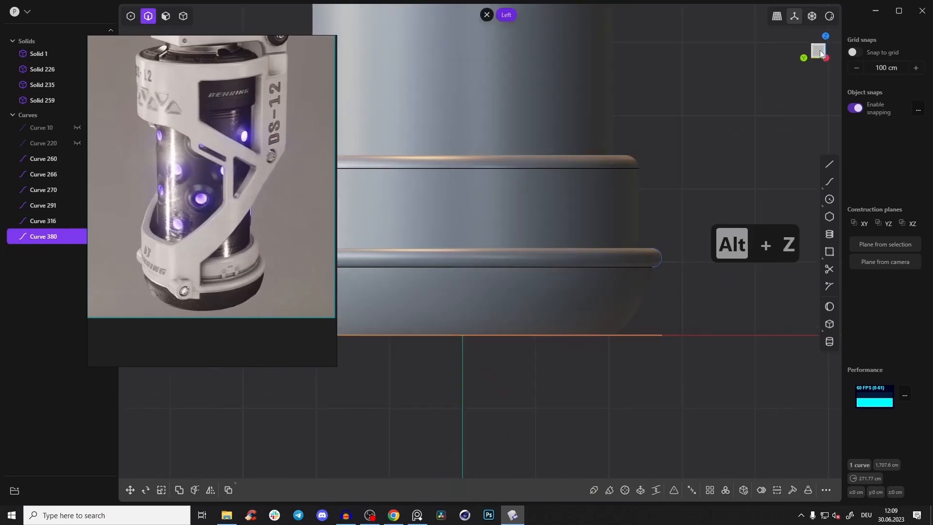
key("g")
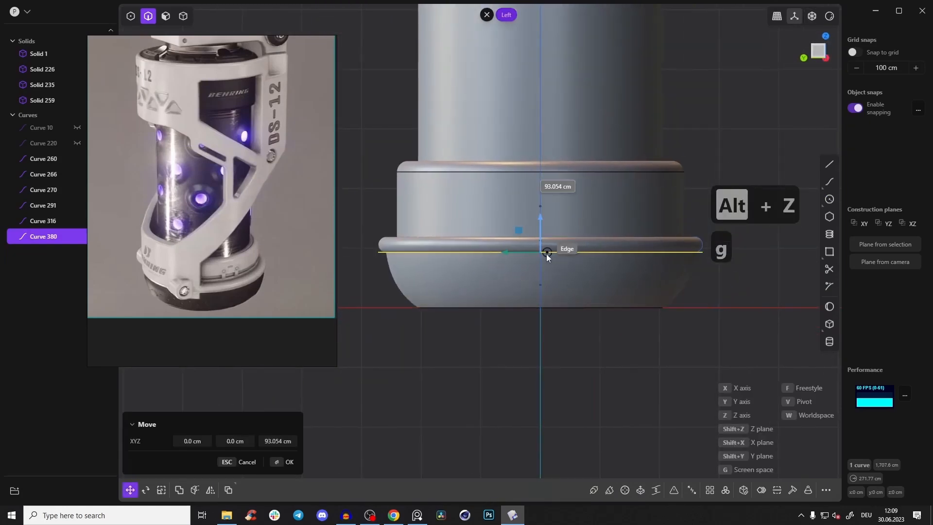
left_click(597, 257)
middle_click_drag(672, 166, 661, 248)
left_click(738, 154)
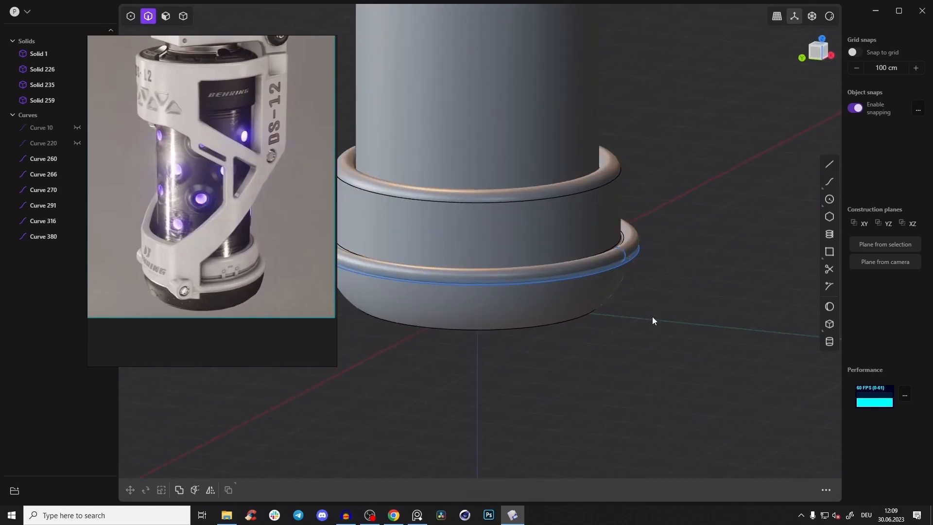
Step: Hide the small circle profile at the lower ring, Curve 316
mouse_move(617, 254)
middle_mouse_down()
mouse_move(640, 264)
mouse_move(620, 261)
middle_mouse_up()
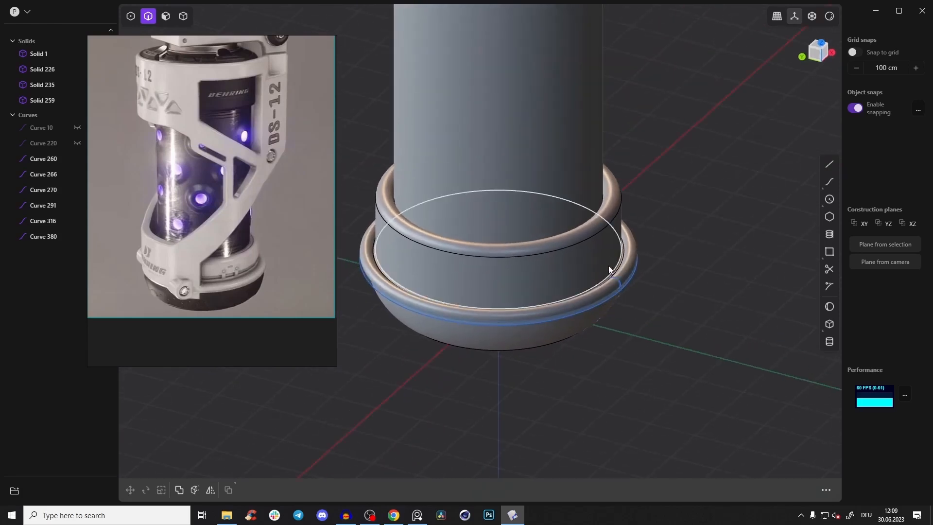
scroll(667, 275, "up", 3)
middle_click_drag(686, 296, 749, 278)
left_click(714, 294)
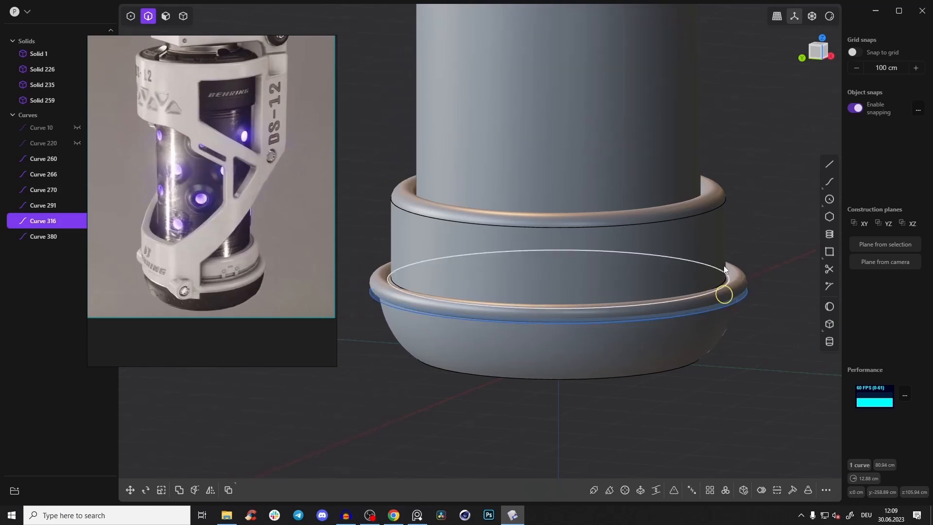
middle_click_drag(728, 262, 704, 298)
key("h")
Step: Duplicate a curve near the upper ring and reposition the copy lower on the base
key("alt+z")
left_click(701, 217)
key("f")
middle_click_drag(636, 246, 675, 274, "shift")
key("shift+d")
left_click_drag(548, 170, 564, 298)
left_click(818, 51)
right_click(715, 247)
middle_click_drag(719, 246, 712, 275)
Step: Extrude the ring-shaped region between the lower ring's two concentric circles upward as a sleeve that encloses the canister's upper collar
key("3")
left_click(807, 368)
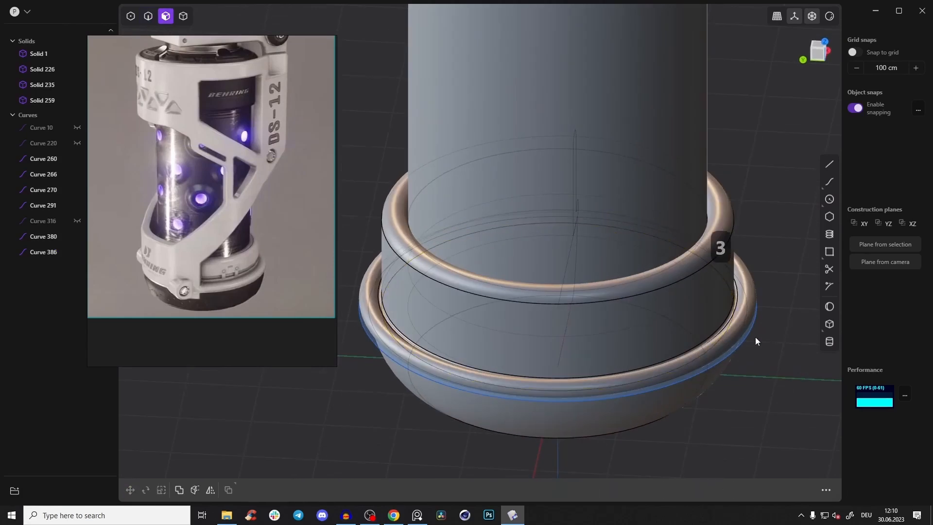
left_click_drag(749, 329, 699, 202)
scroll(654, 243, "down", 3)
key("alt+z")
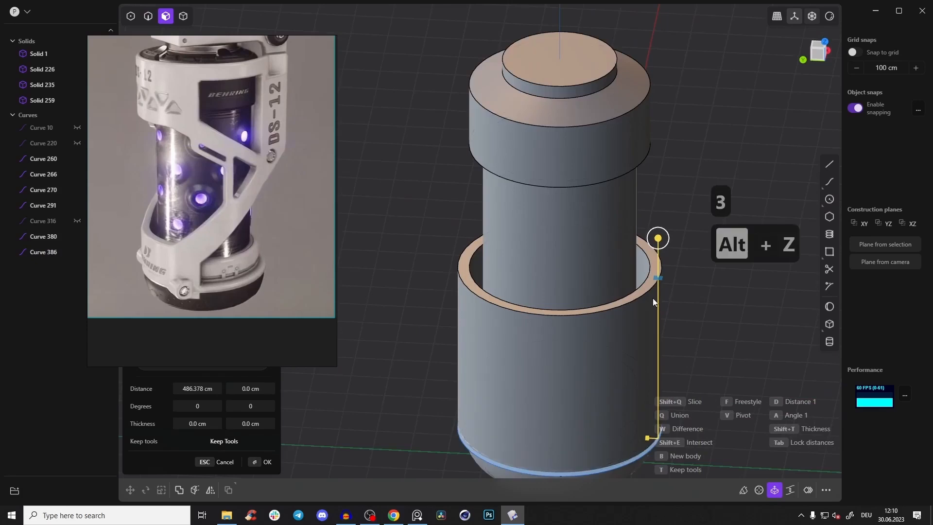
scroll(642, 211, "down", 2)
left_click_drag(642, 210, 309, 86)
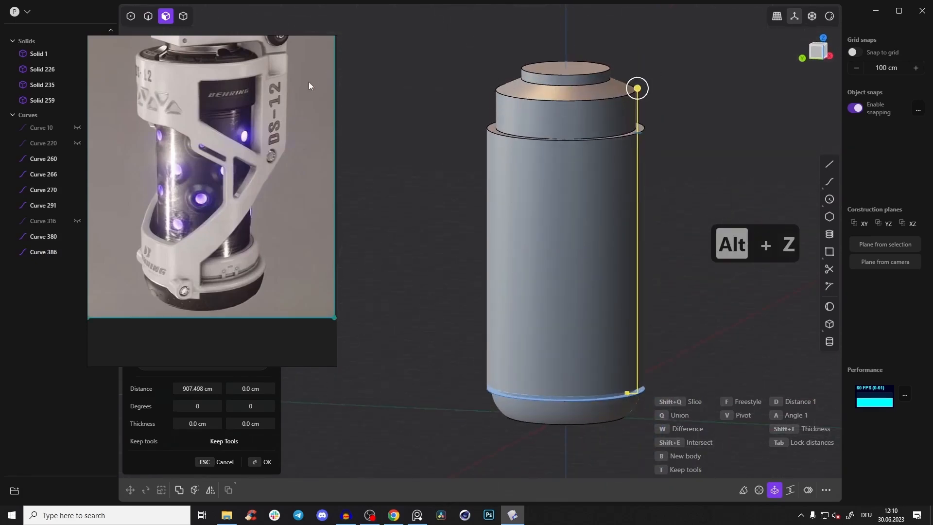
left_click_drag(641, 65, 619, 95)
right_click(678, 77)
left_click(678, 78)
middle_click_drag(664, 153, 690, 129)
Step: Hide the two concentric circles at the sleeve's bottom edge, Curve 380 and Curve 260
key("2")
left_click(649, 363)
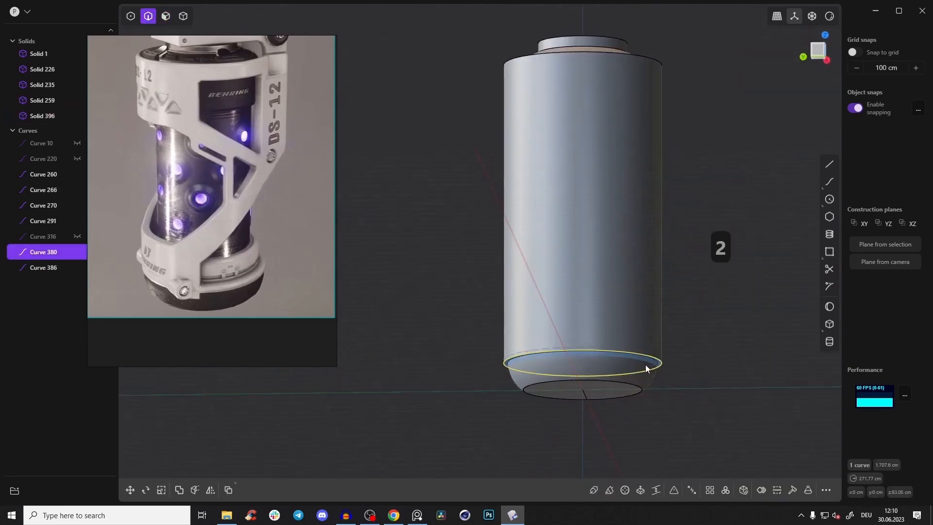
key("alt+z")
left_click(646, 369, "shift")
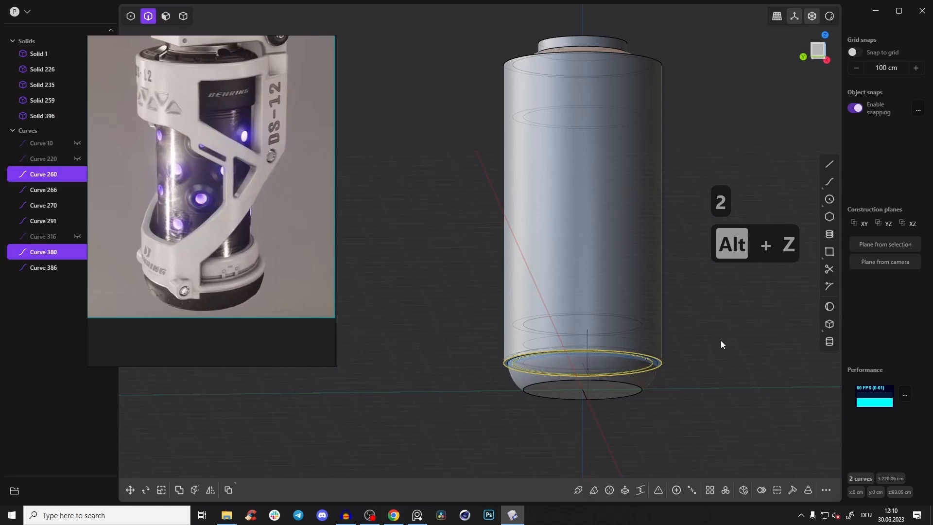
key("h")
middle_click_drag(721, 340, 704, 289)
Step: Delete the remaining curve at the base beneath the sleeve, Curve 266
key("2")
left_click(626, 300)
key("x")
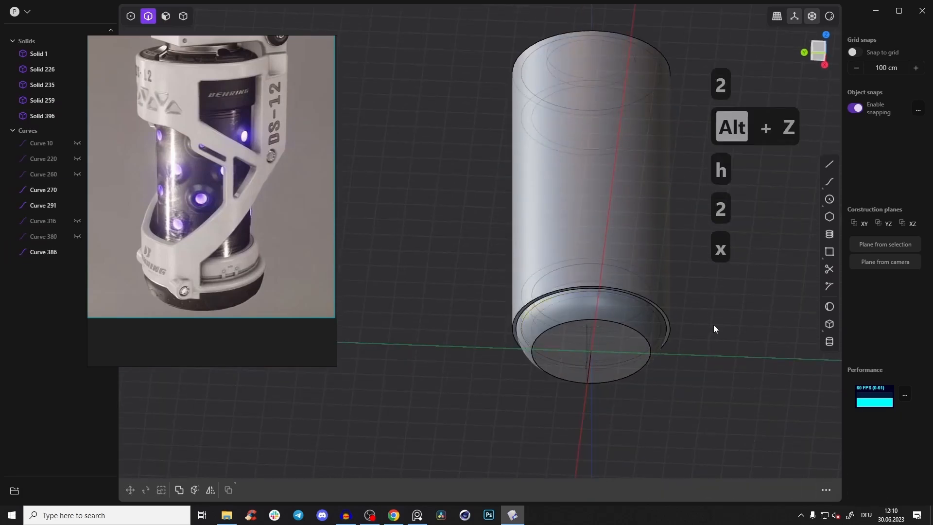
left_click(616, 297)
left_click_drag(618, 294, 631, 297)
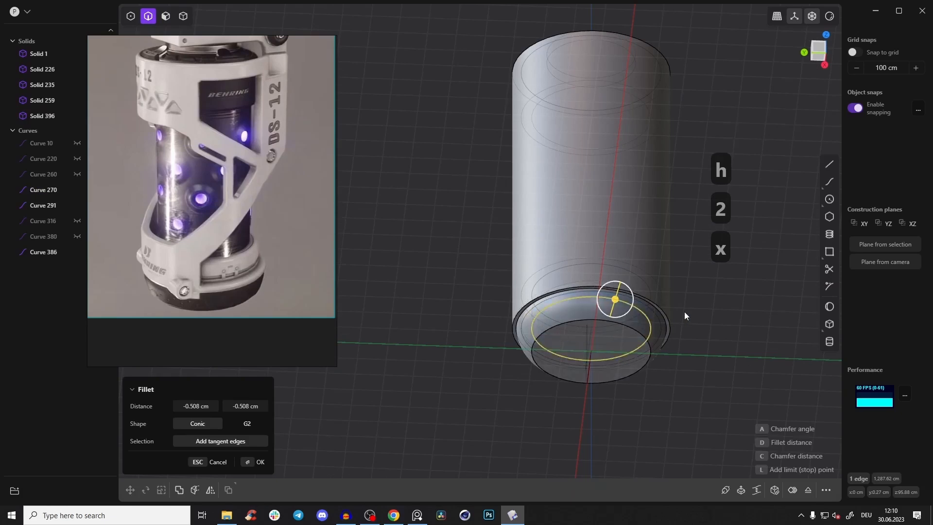
key("ctrl+z")
Step: Try to move the outer sleeve sideways along the Y axis by about 127 cm, away from the canister's inner parts
middle_click_drag(733, 323, 633, 327)
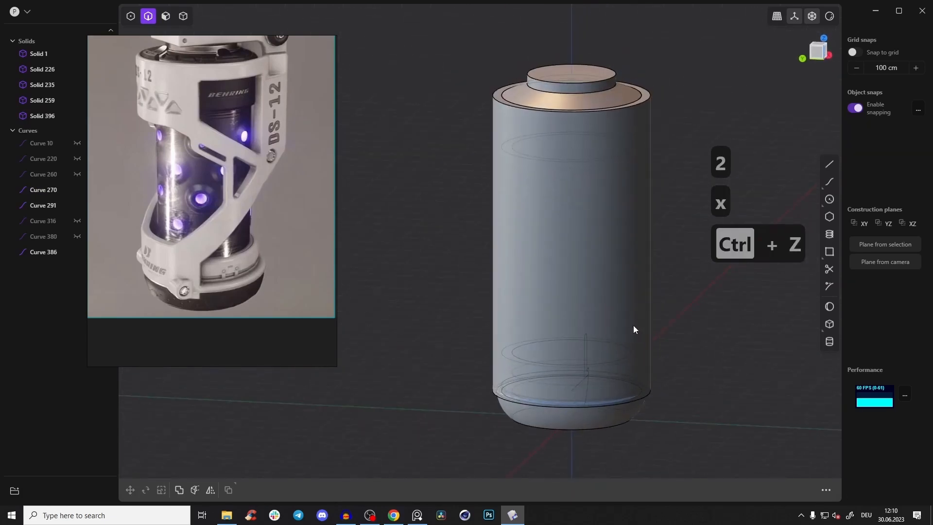
key("Tab")
left_click(639, 288)
scroll(638, 285, "down", 3)
middle_click_drag(639, 285, 667, 235)
middle_click_drag(621, 263, 600, 271)
key("alt+z")
scroll(599, 315, "up", 3)
middle_click_drag(599, 311, 584, 285)
scroll(596, 267, "down", 4)
middle_click_drag(607, 250, 609, 250)
key("g")
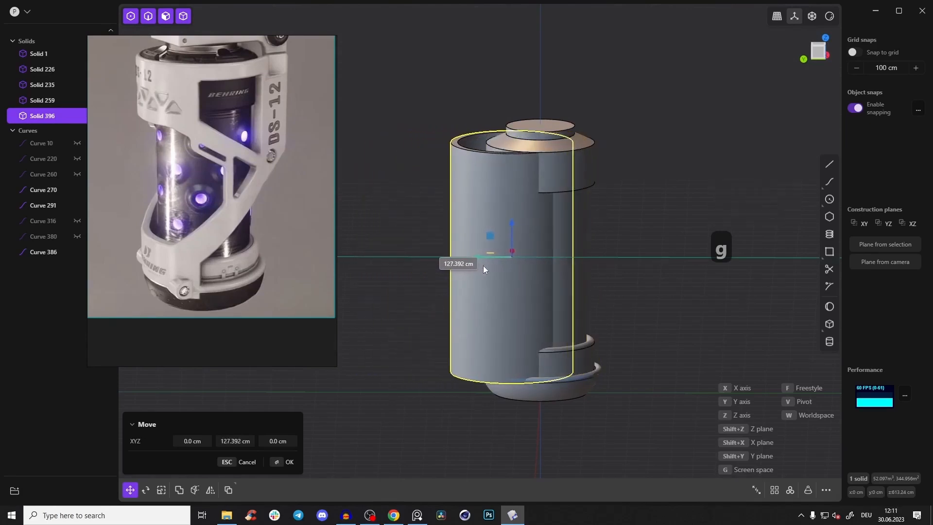
key("ctrl+z")
Step: Offset the sleeve's outer cylindrical face slightly outward near its lower edge
left_click(819, 50)
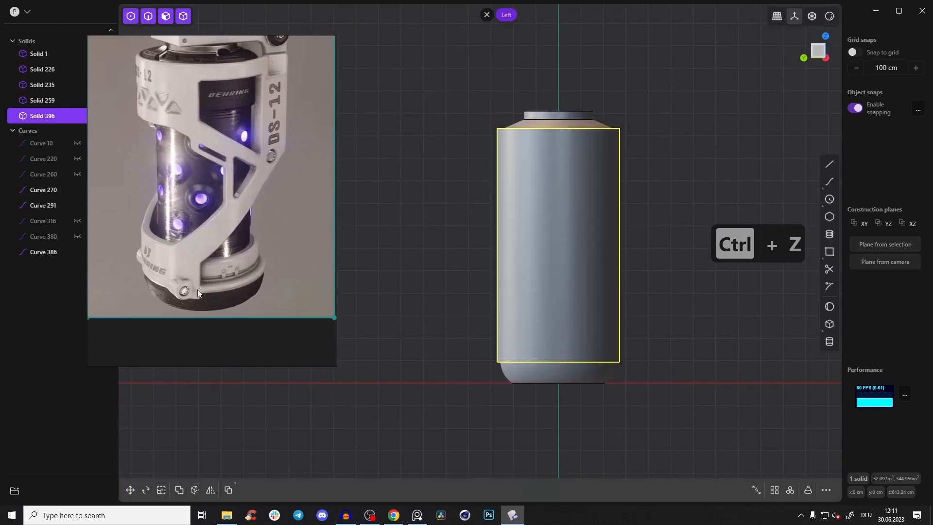
scroll(558, 361, "up", 5)
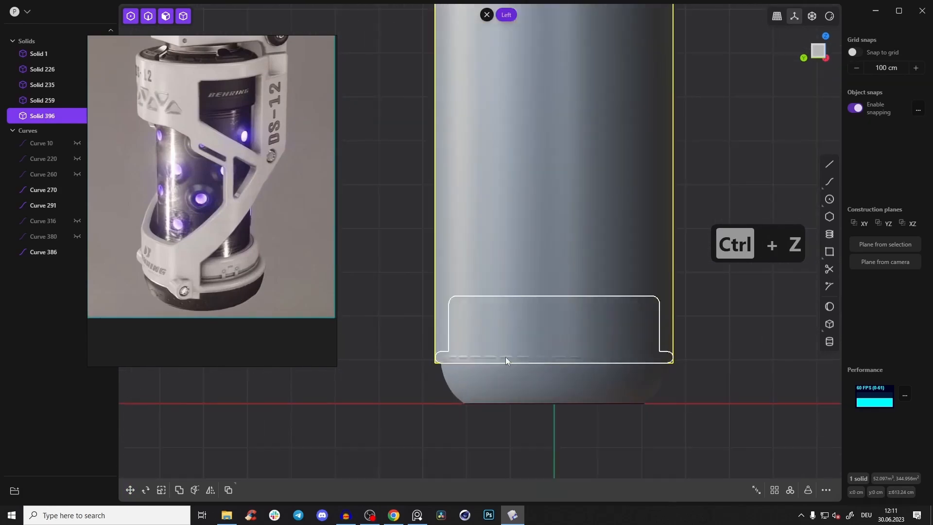
middle_click_drag(462, 361, 441, 372)
middle_click_drag(384, 397, 472, 370, "shift")
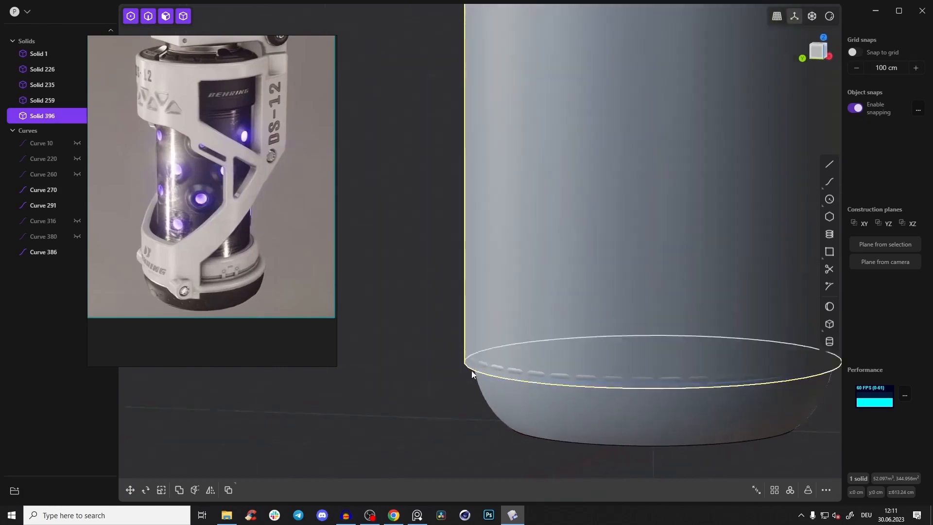
scroll(475, 364, "up", 3)
scroll(459, 328, "up", 2)
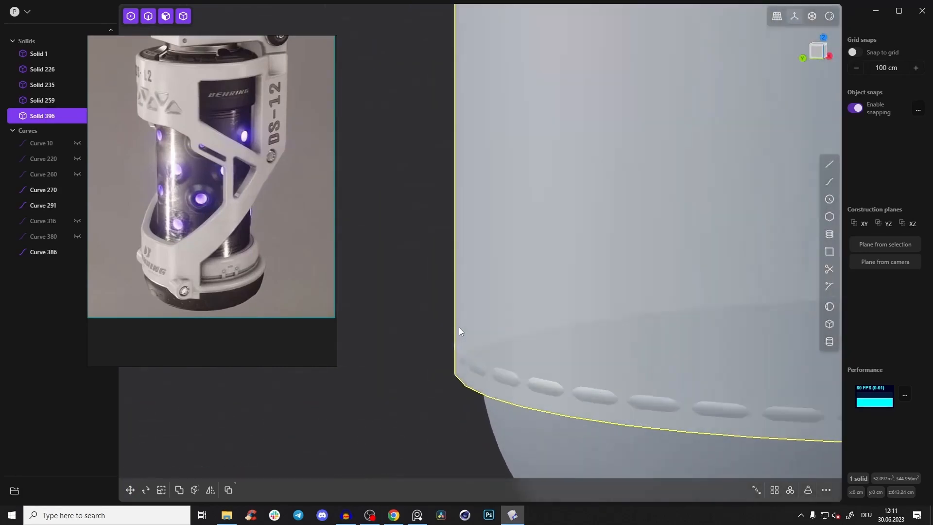
left_click(464, 326)
left_click_drag(428, 328, 409, 332)
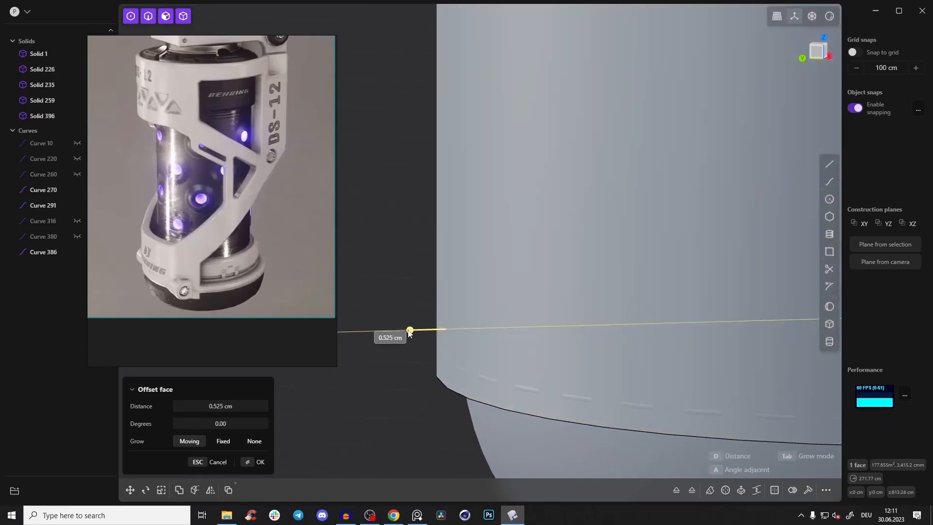
scroll(458, 345, "down", 3)
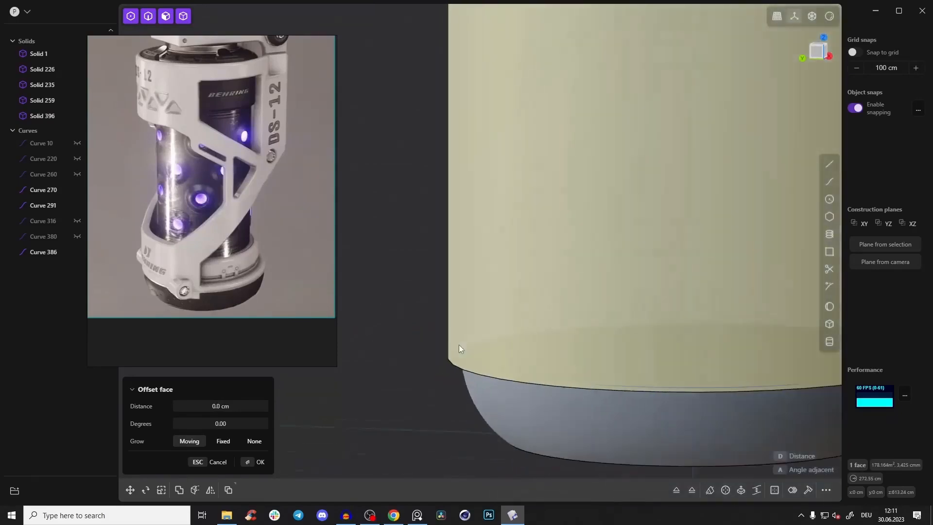
key("Return")
Step: Examine how the sleeve sits on the canister in front view and compare its proportions with the whole reference image
middle_click_drag(641, 337, 689, 273)
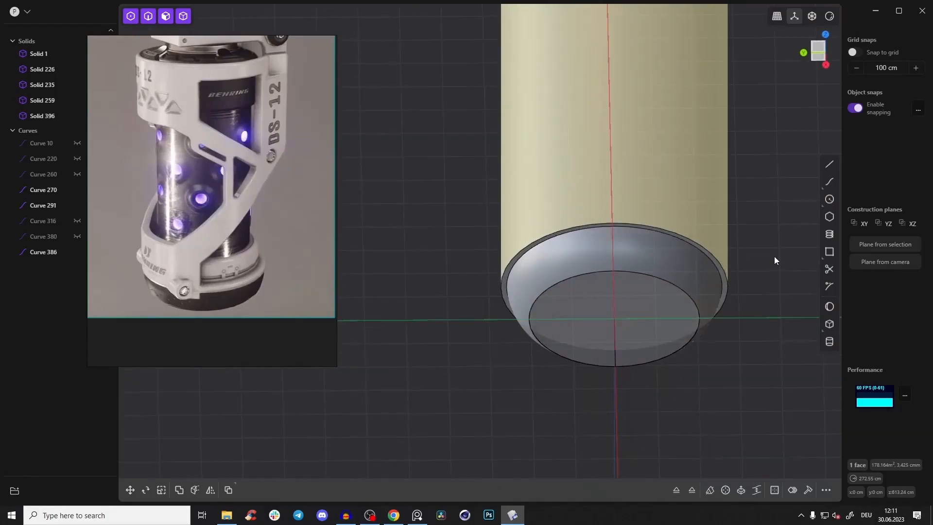
left_click(821, 51)
middle_click_drag(749, 92, 680, 108)
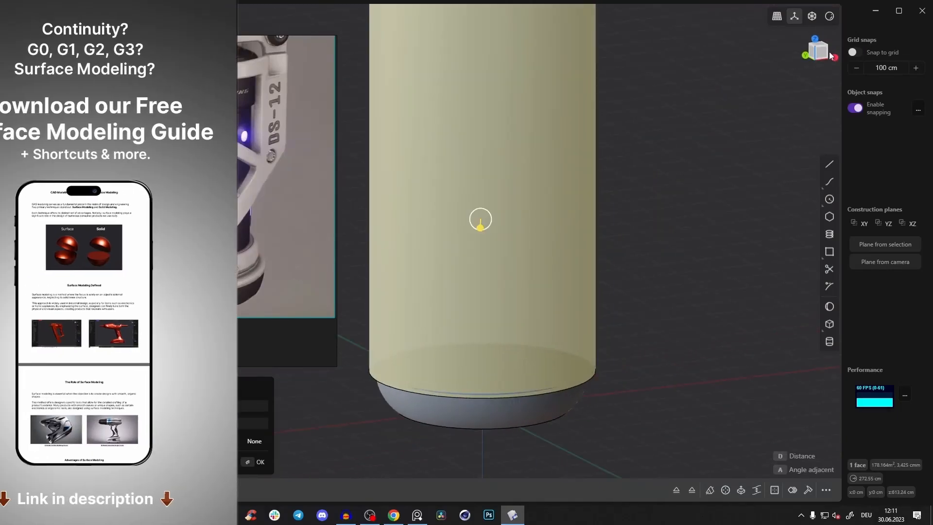
left_click(825, 52)
scroll(783, 281, "down", 5)
left_click(664, 251)
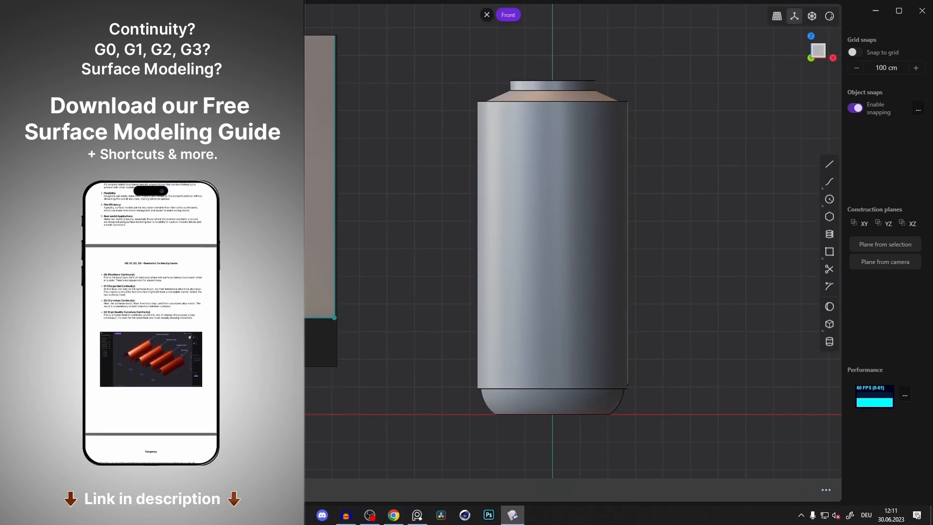
middle_click_drag(657, 309, 638, 300, "shift")
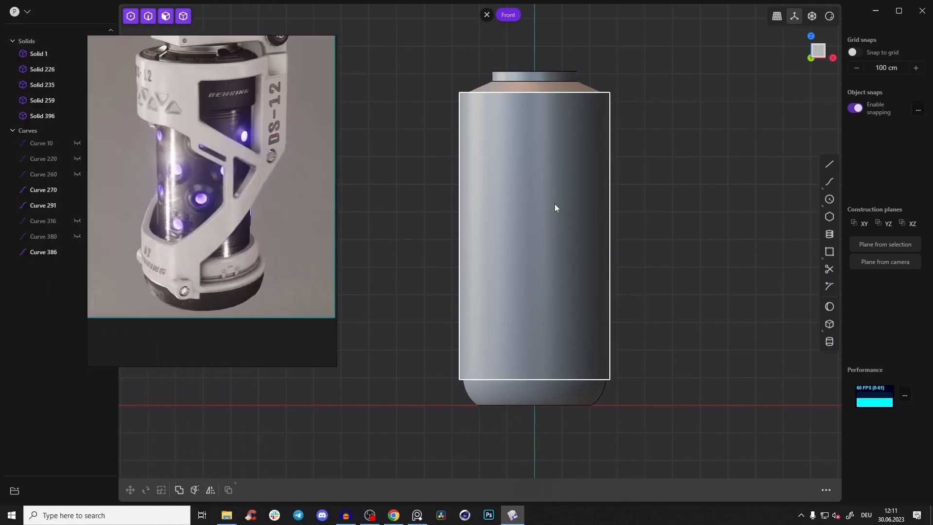
middle_click_drag(266, 120, 281, 167)
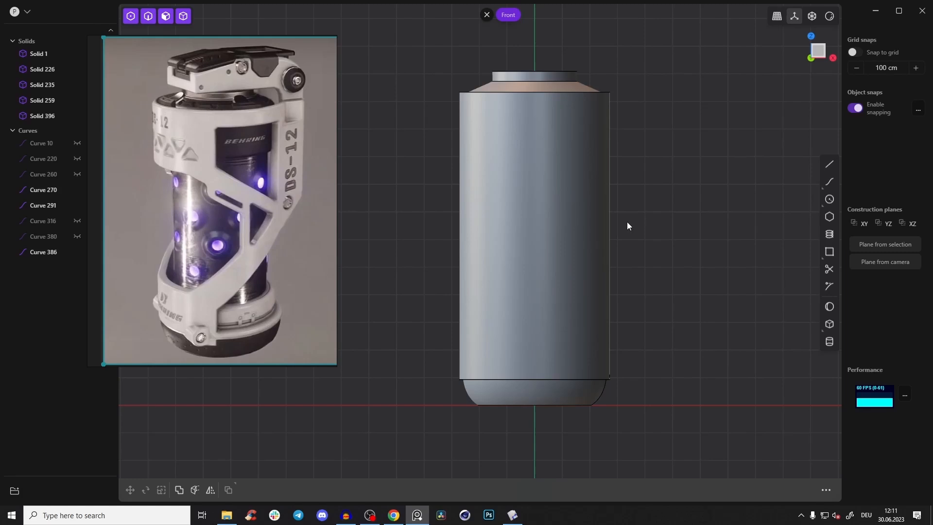
Step: Draw a center rectangle about 114 by 313 cm in top view, centered on the sleeve's outer rim along the X axis
middle_click_drag(563, 151, 537, 106)
left_click(822, 49)
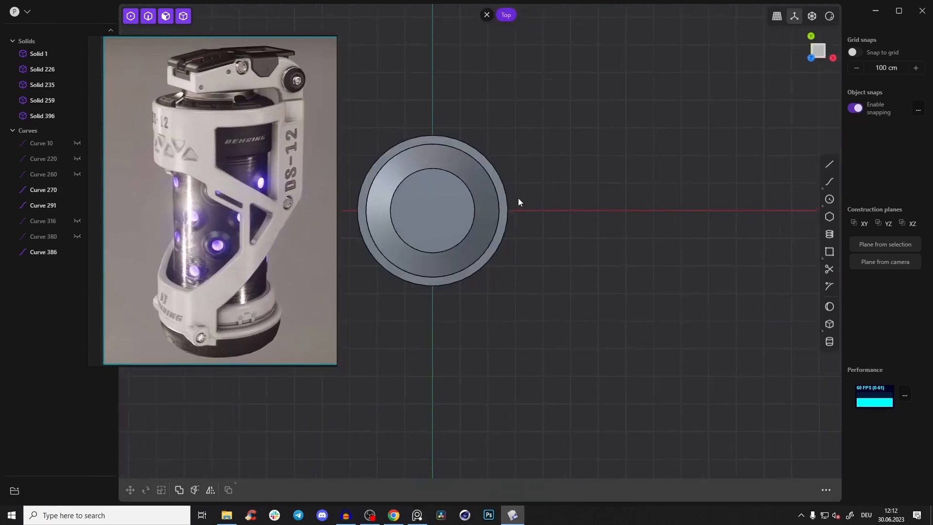
scroll(536, 208, "up", 4)
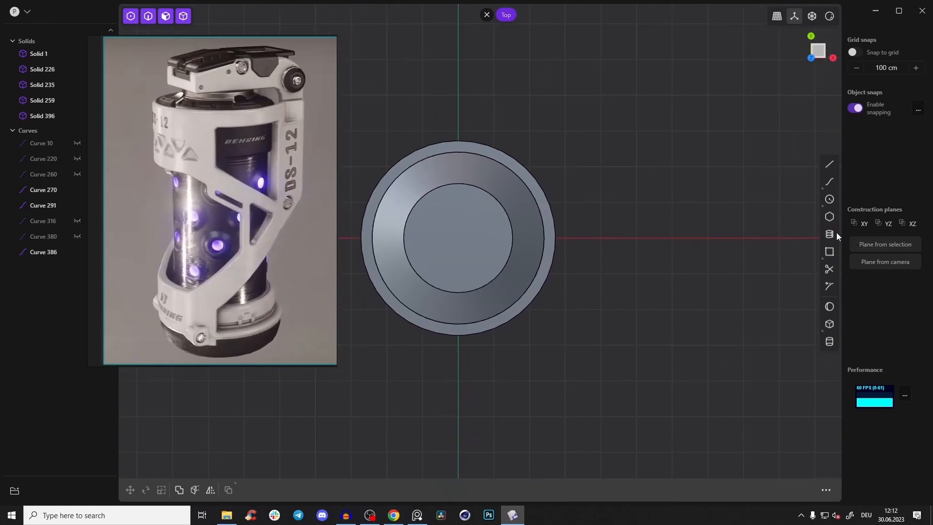
left_click(829, 251)
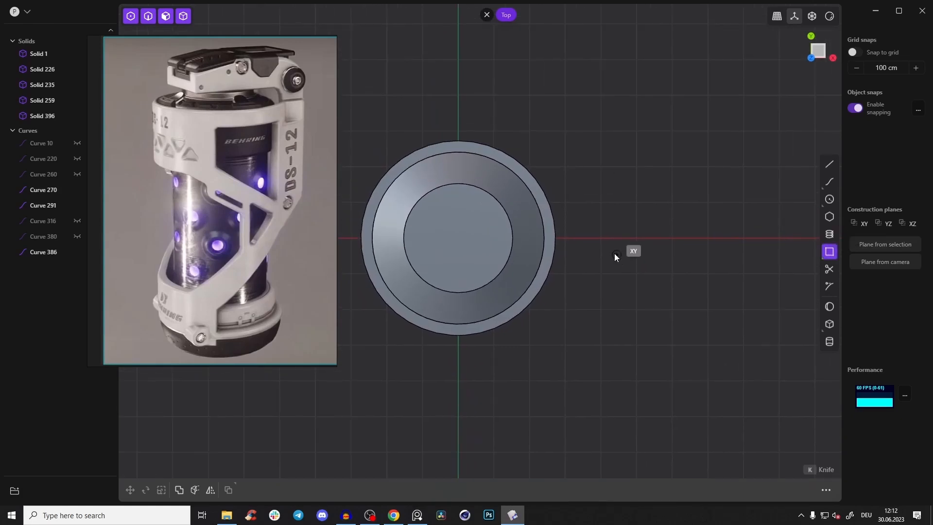
left_click(555, 238)
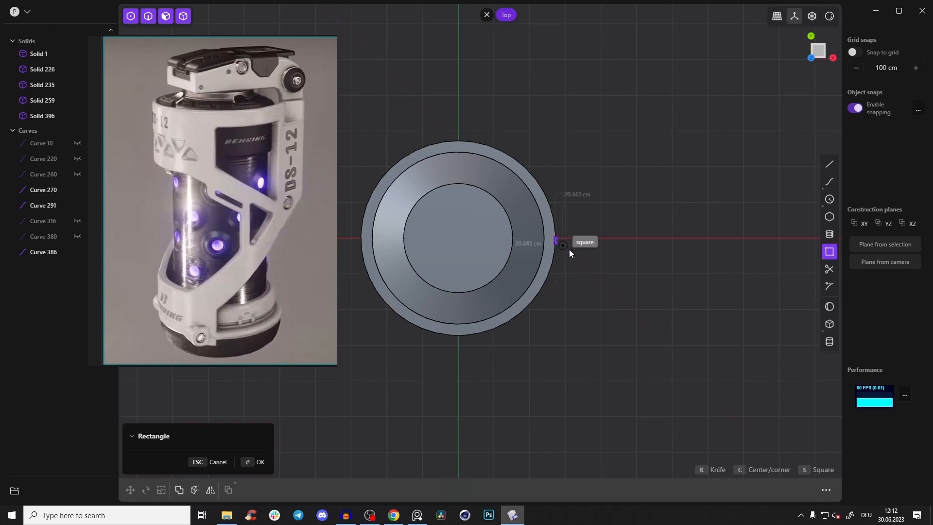
key("c")
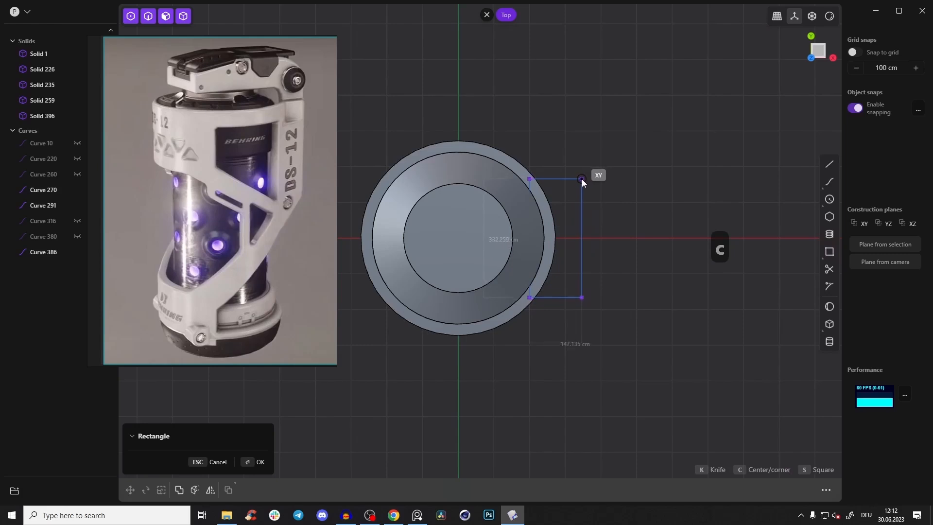
key("alt+z")
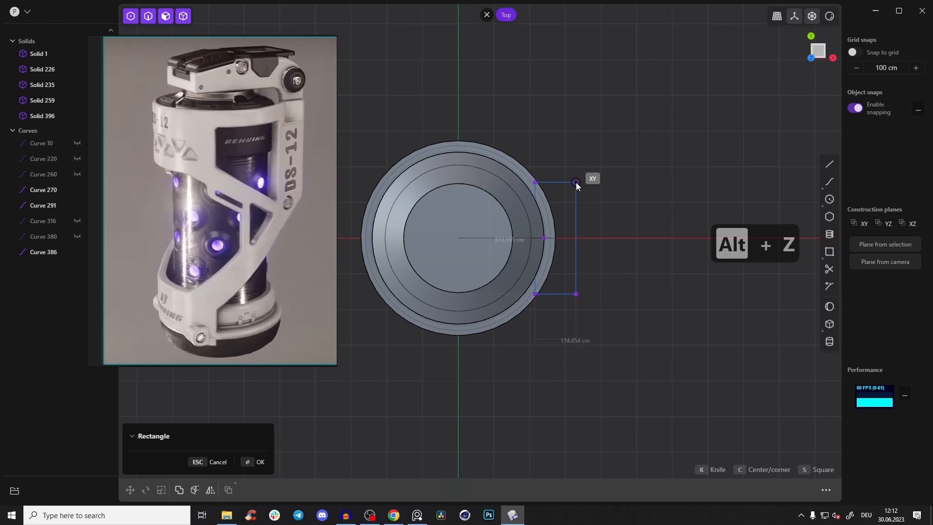
left_click(576, 183)
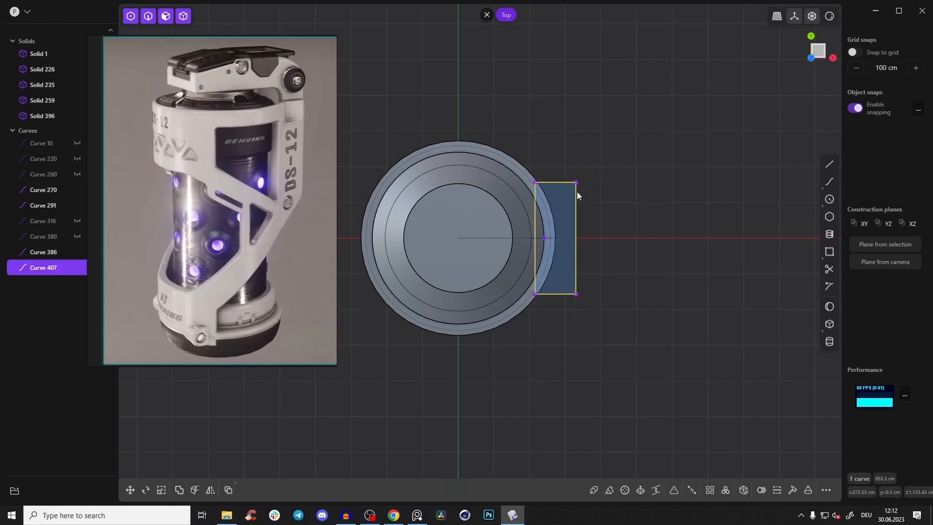
Step: Move the rectangle about 39 cm inward along the X axis and shift its two outer corner points about 22 cm outward
key("g")
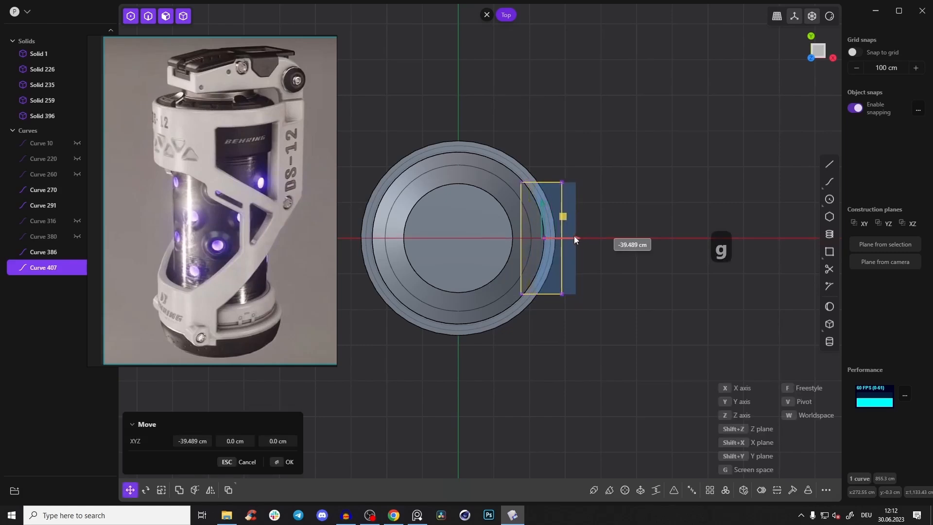
left_click(575, 238)
left_click_drag(561, 183, 595, 330)
key("g")
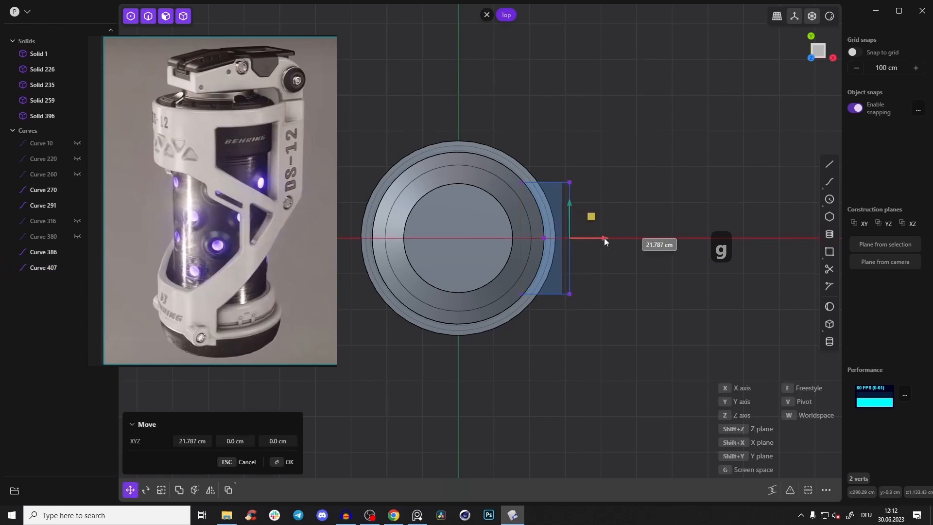
left_click(604, 236)
Step: Extrude the rectangle downward by about 618 cm as a block running along the sleeve's side
middle_click_drag(604, 223, 564, 110)
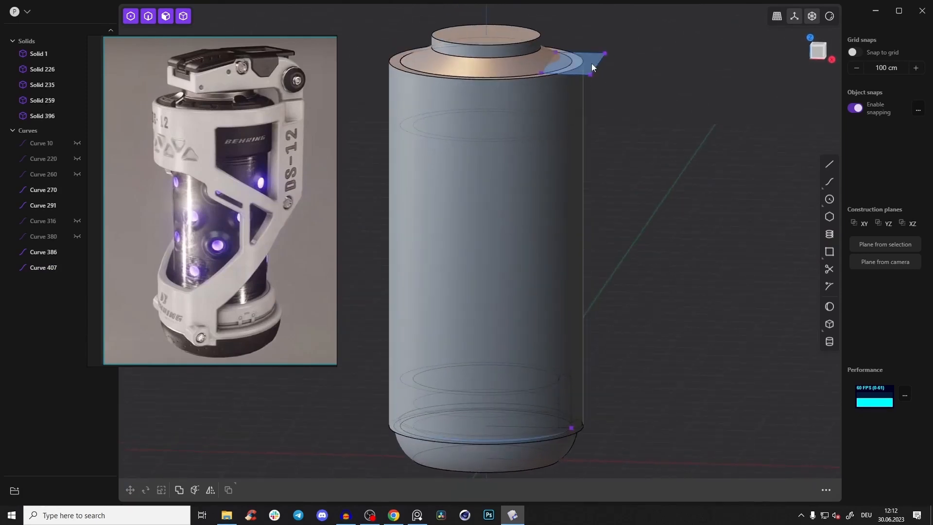
key("3")
left_click(591, 62)
middle_click_drag(607, 66, 611, 56)
left_click_drag(593, 18, 590, 197)
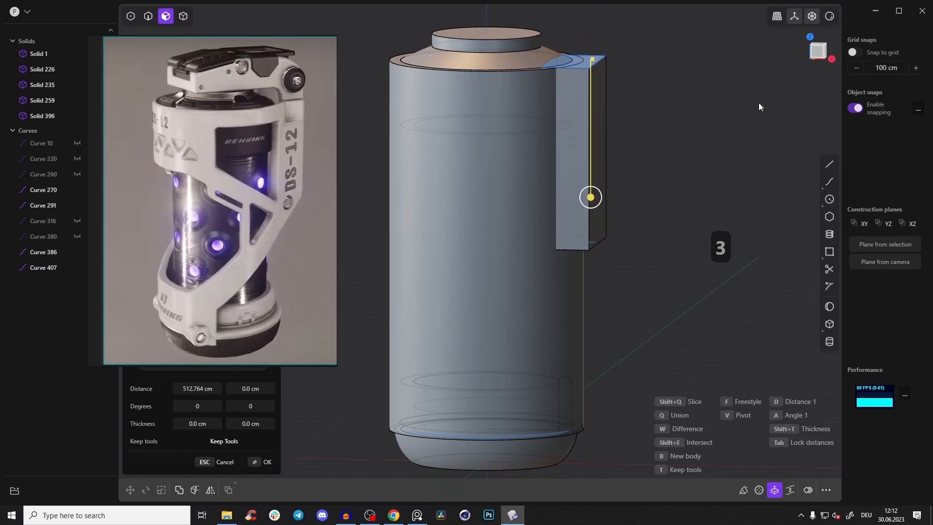
left_click(820, 58)
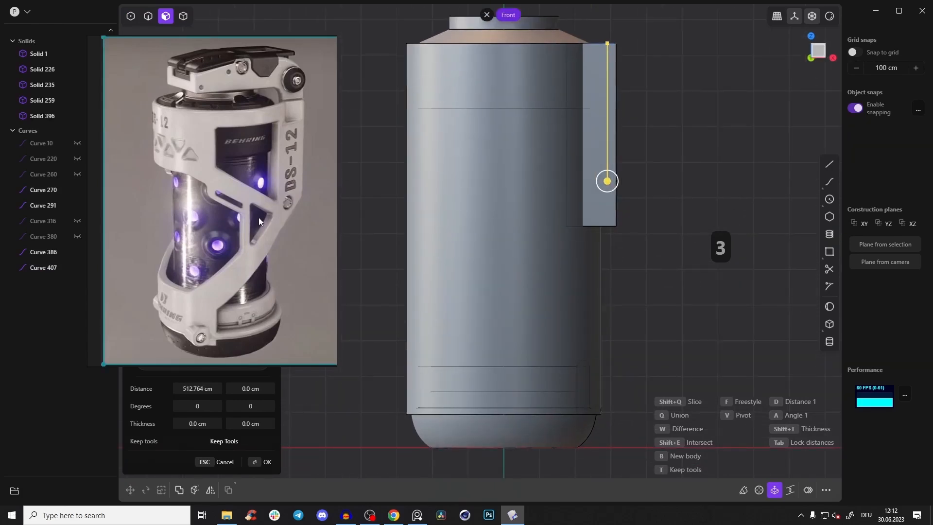
left_click_drag(609, 186, 616, 223)
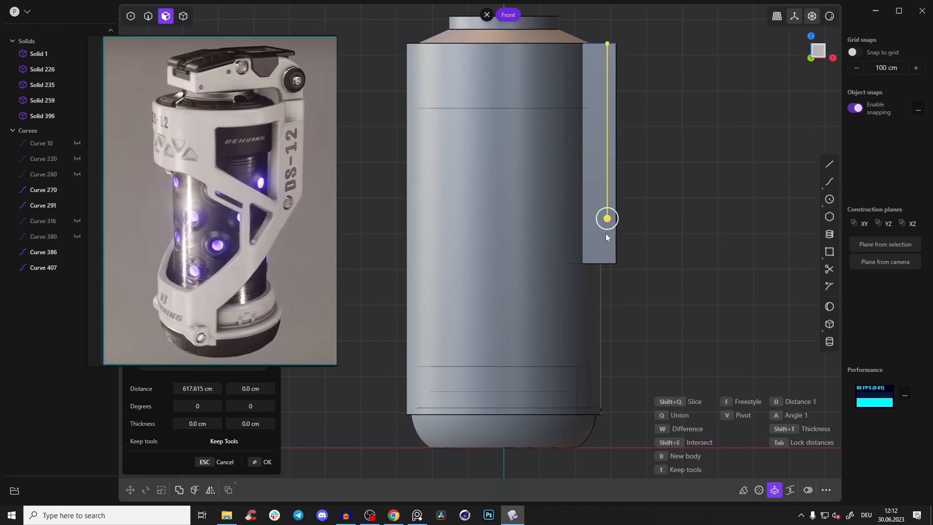
key("Return")
Step: Delete the rectangle curve left at the upper end of the side block
middle_click_drag(665, 183, 579, 89)
key("Tab")
left_click(508, 56)
left_click(761, 154)
key("2")
left_click(624, 92)
key("x")
Step: Rename the canister's upper collar solid as "Top" and hide it
middle_click_drag(634, 197, 714, 243)
key("Tab")
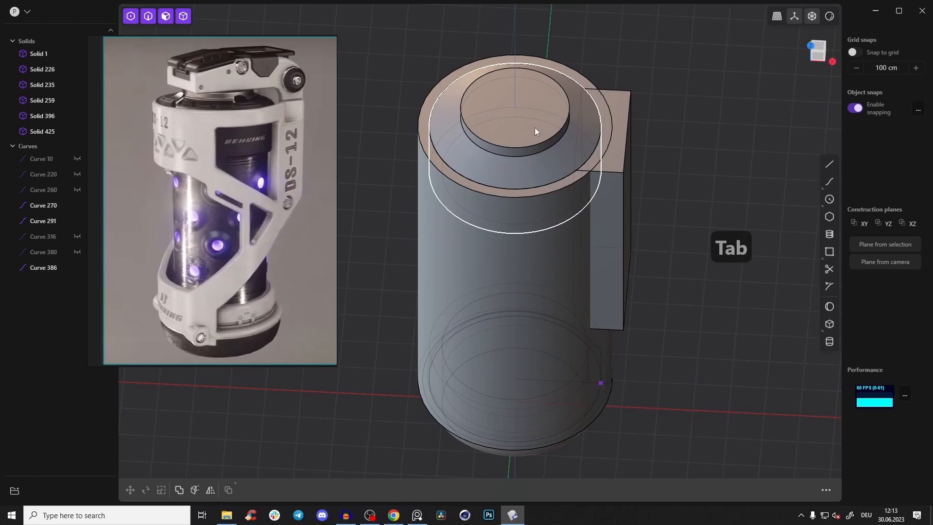
left_click(535, 127)
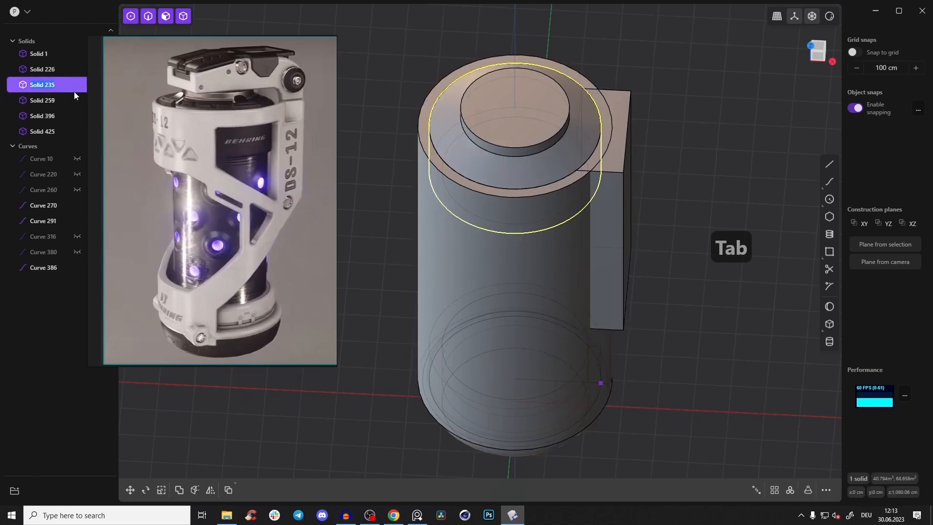
type("Top")
key("Return")
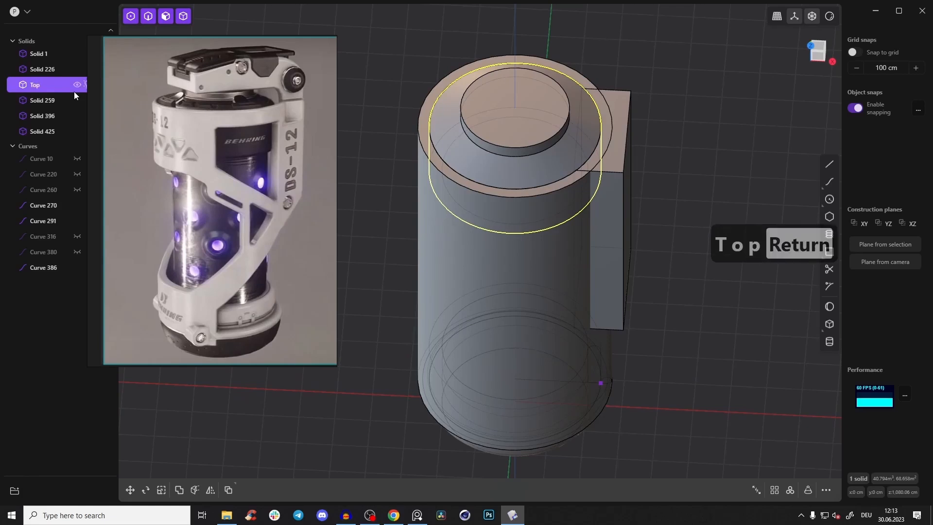
key("h")
Step: Rename the cylinder inside the sleeve as "Inner cylinder" and hide it
middle_click_drag(673, 108, 637, 153)
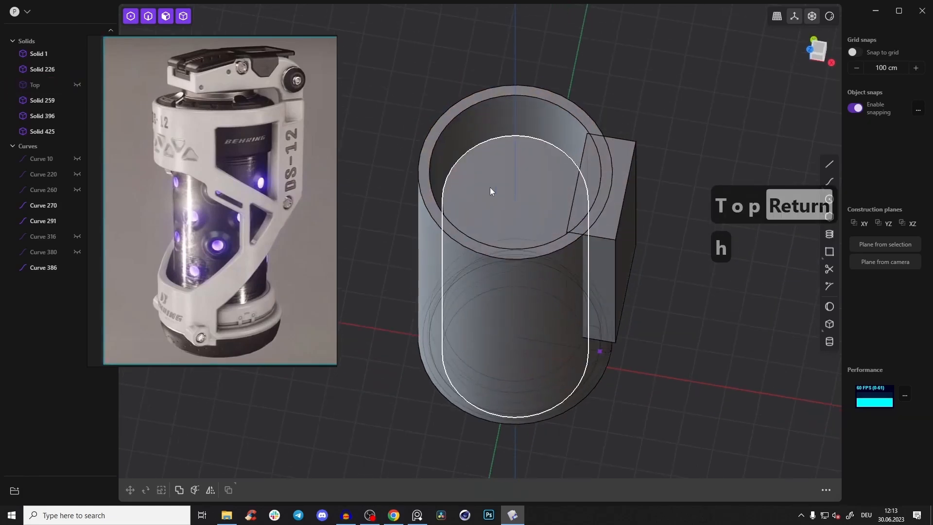
left_click(489, 188)
double_click(33, 54)
type("Inner cylinder")
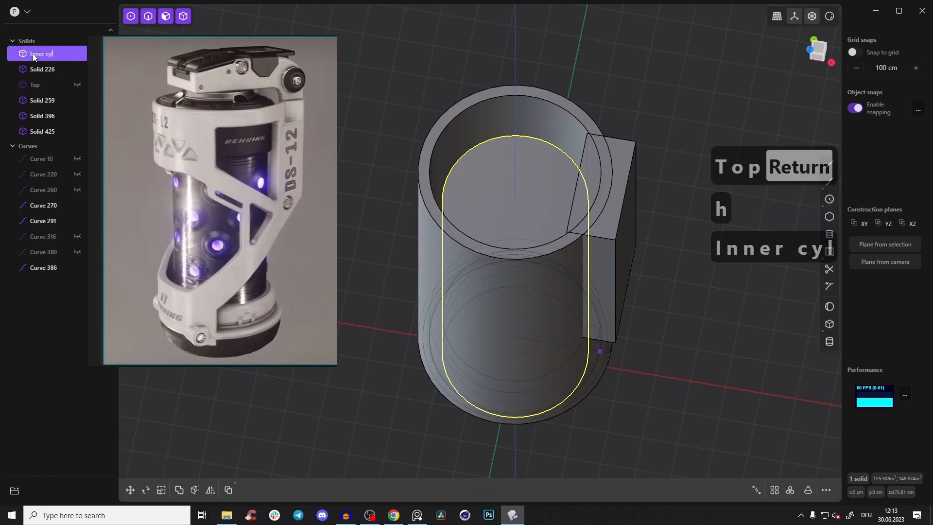
key("Return")
key("h")
Step: Hide the rounded base solid at the lower end of the sleeve, Solid 259
middle_click_drag(616, 81, 494, 386)
left_click(512, 368)
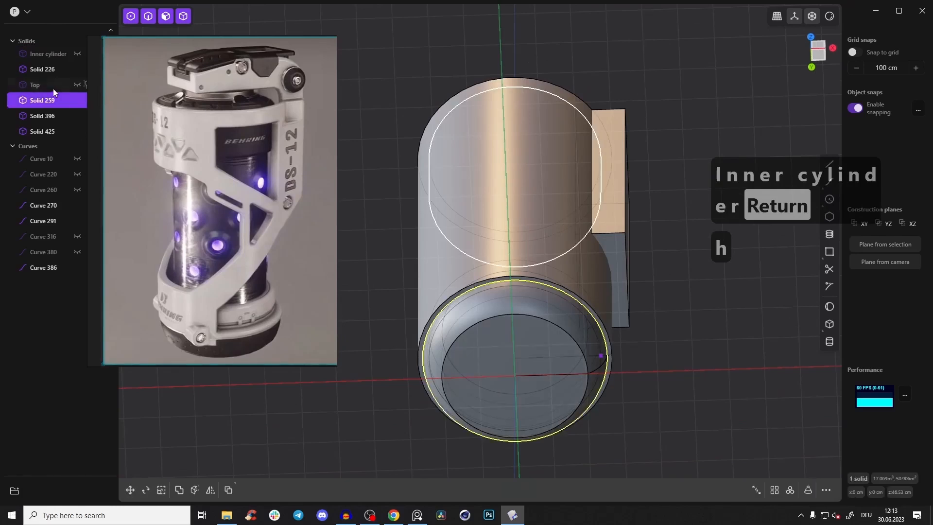
key("h")
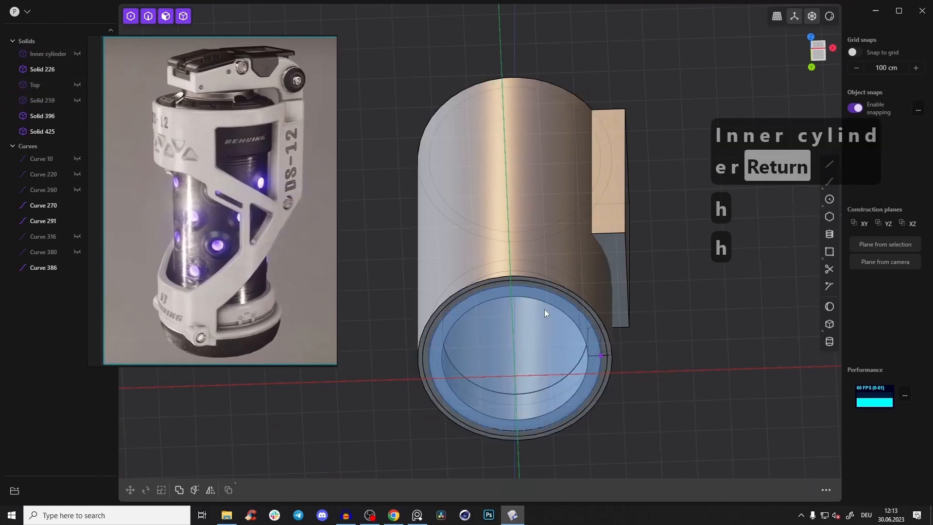
Step: Hide the remaining visible curves at the sleeve's lower end: Curve 270, Curve 291 and Curve 386
middle_click_drag(545, 309, 537, 321)
key("2")
left_click(538, 310)
left_click(533, 322, "shift")
key("b")
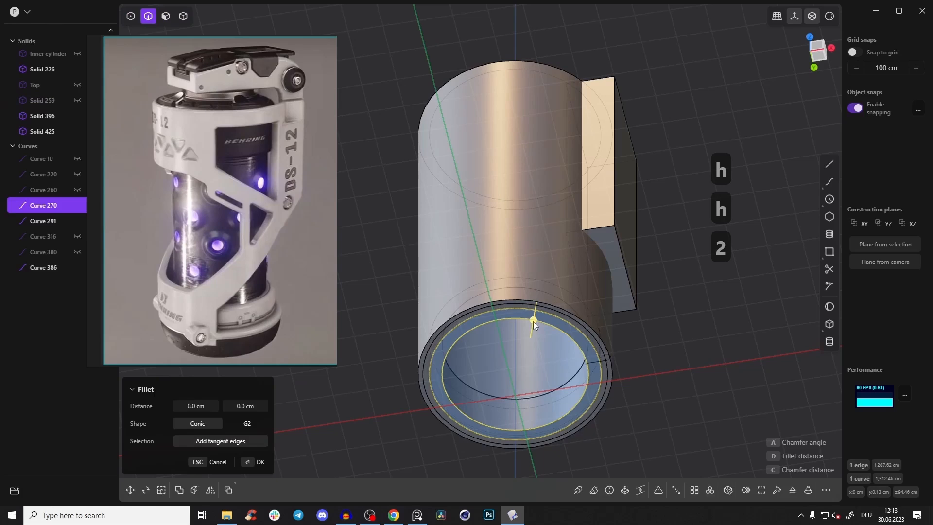
key("h")
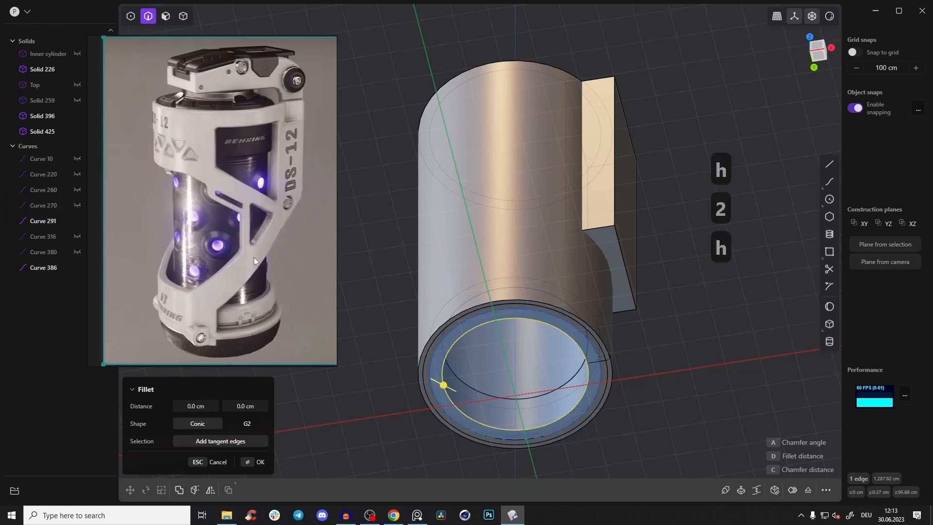
left_click(538, 316)
key("h")
left_click(543, 324)
key("h")
left_click(556, 313)
key("h")
left_click(560, 309)
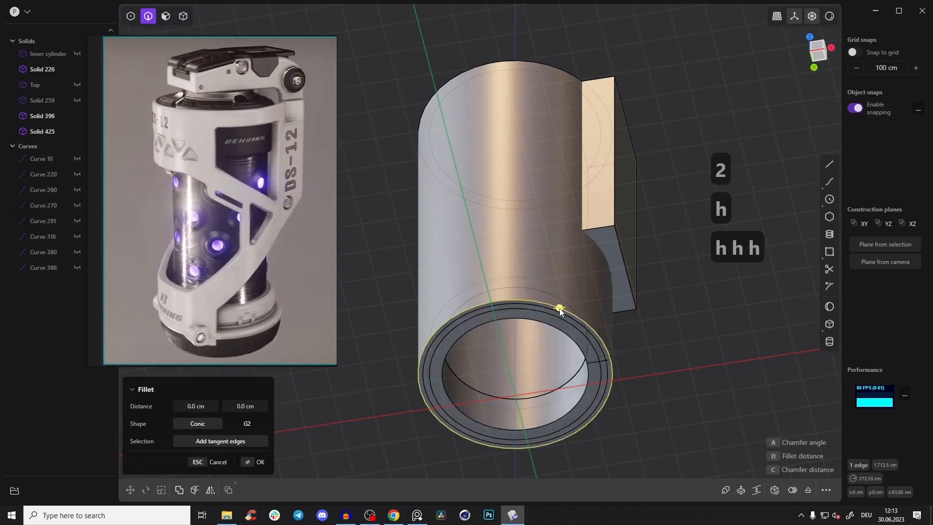
left_click(652, 370)
Step: Hide Solid 226, the ring inside the lower end of the sleeve
key("Tab")
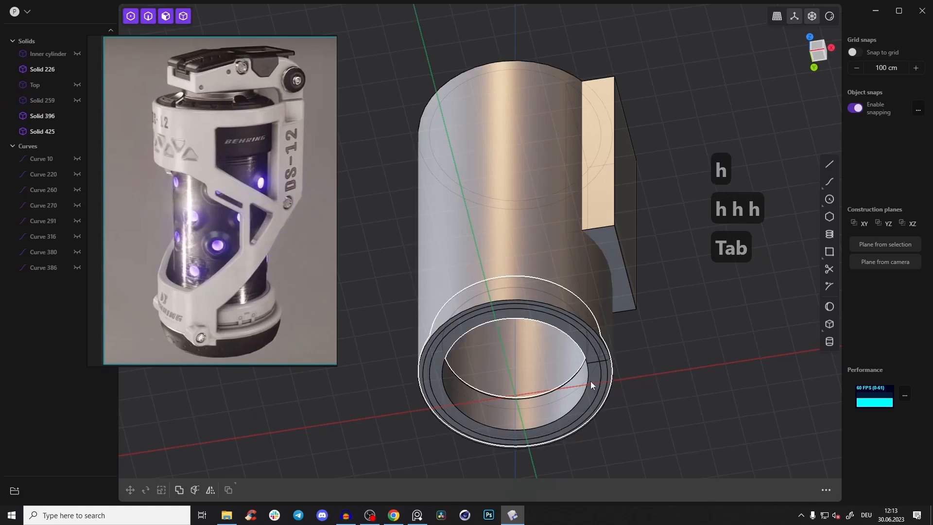
left_click(591, 384)
key("h")
Step: Offset the side block's outer face slightly outward, away from the sleeve
middle_click_drag(674, 380, 595, 395)
middle_click_drag(686, 199, 671, 208)
key("3")
left_click(633, 125)
left_click_drag(668, 128, 676, 130)
left_click(699, 87)
middle_click_drag(564, 136, 574, 200)
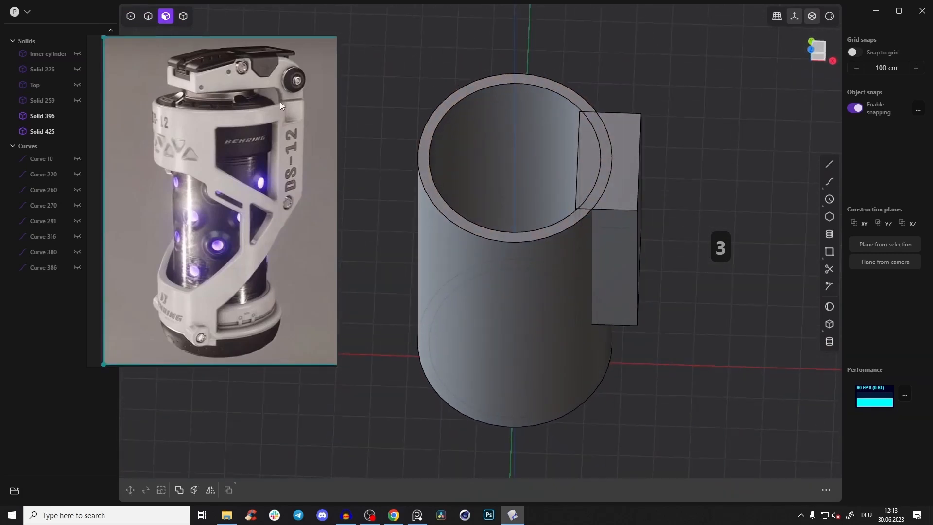
Step: Duplicate the inner circular edge of the sleeve's upper rim as a curve and cut the side block with it
left_click(818, 49)
scroll(566, 200, "up", 3)
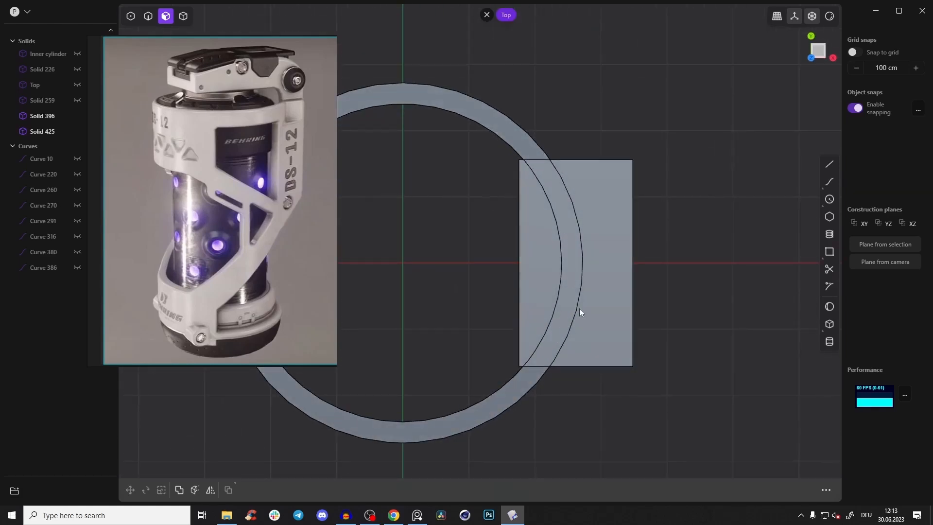
middle_click_drag(600, 192, 600, 150)
left_click(818, 49)
key("2")
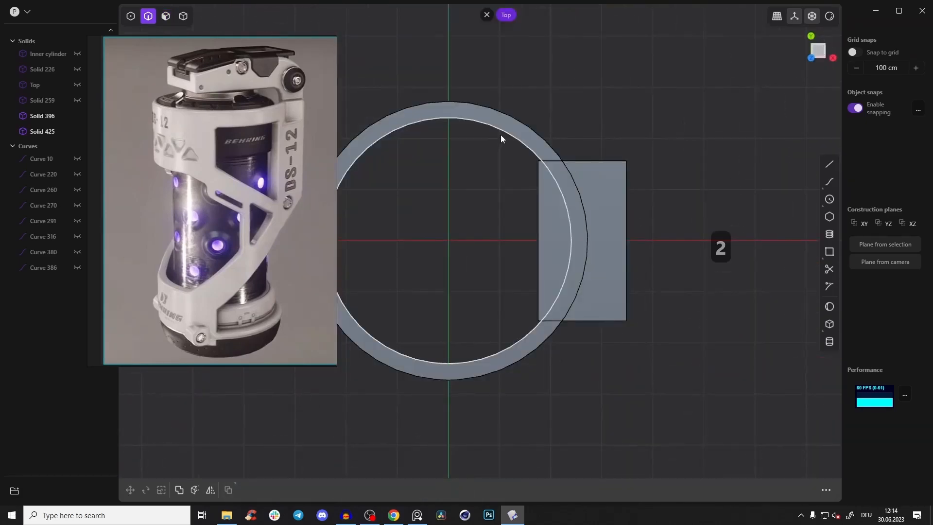
left_click(501, 134)
key("f")
middle_click_drag(513, 147, 570, 158, "shift")
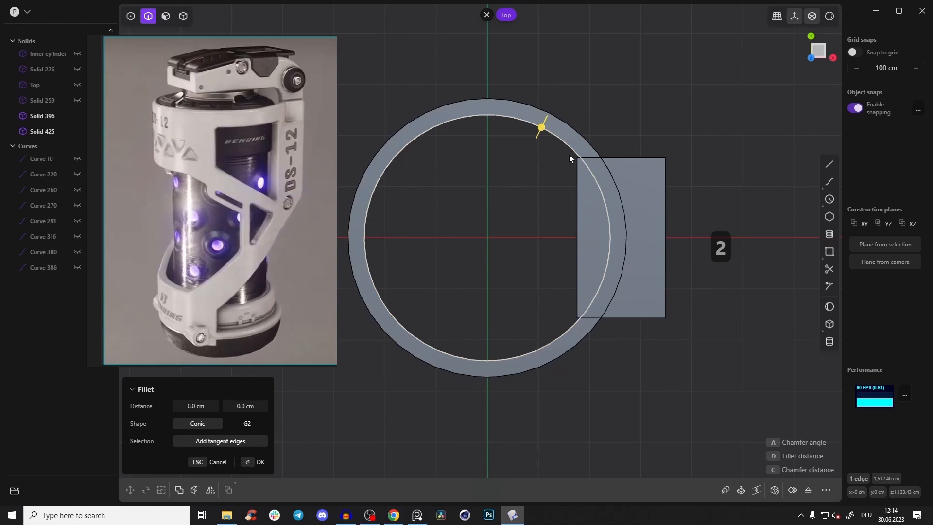
key("shift+d")
middle_click_drag(641, 192, 652, 123)
key("c")
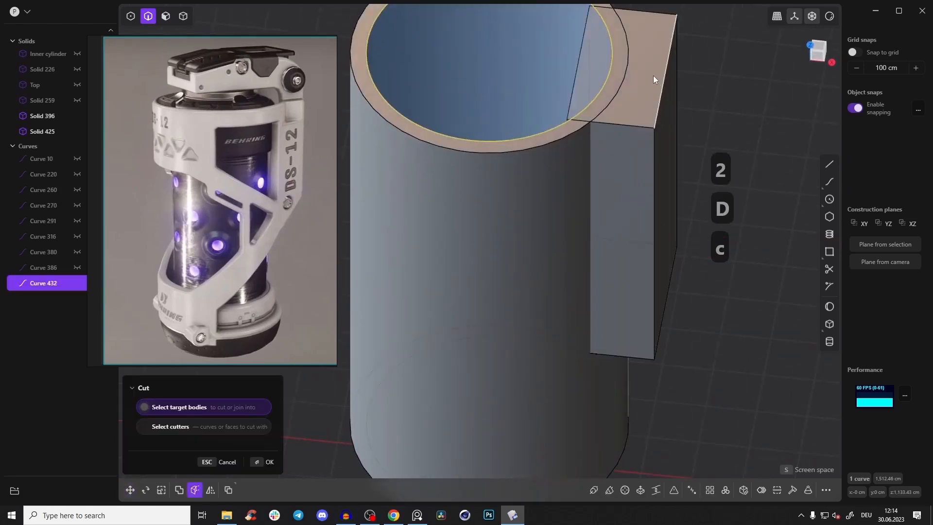
left_click(653, 76)
middle_click_drag(653, 76, 649, 122, "shift")
right_click(614, 110)
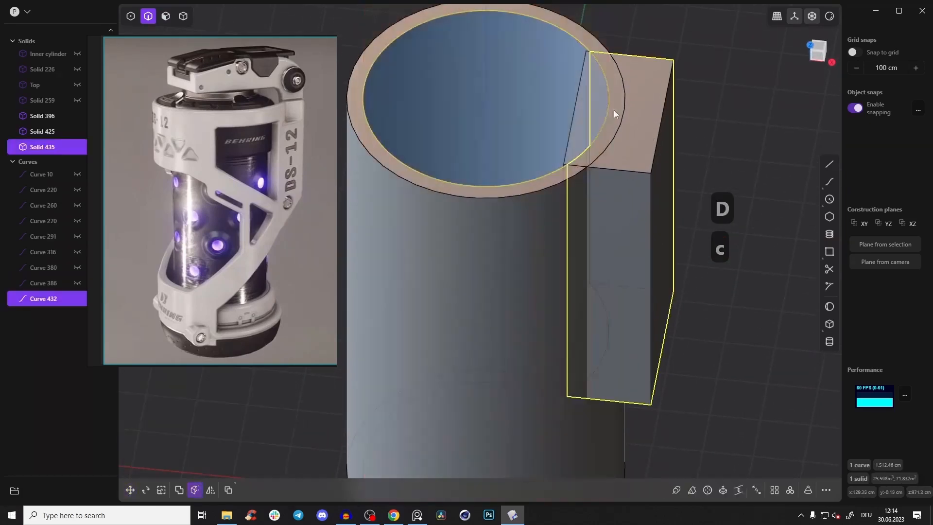
Step: Delete the duplicated circle curve and the cut-off piece of the side block inside the sleeve
left_click(730, 82)
key("Tab")
key("2")
left_click(601, 66)
key("x")
middle_click_drag(623, 71, 597, 88)
key("Tab")
left_click(596, 88)
key("x")
Step: Join the side block to the sleeve with a Boolean union
middle_click_drag(630, 138, 574, 305)
left_click(820, 50)
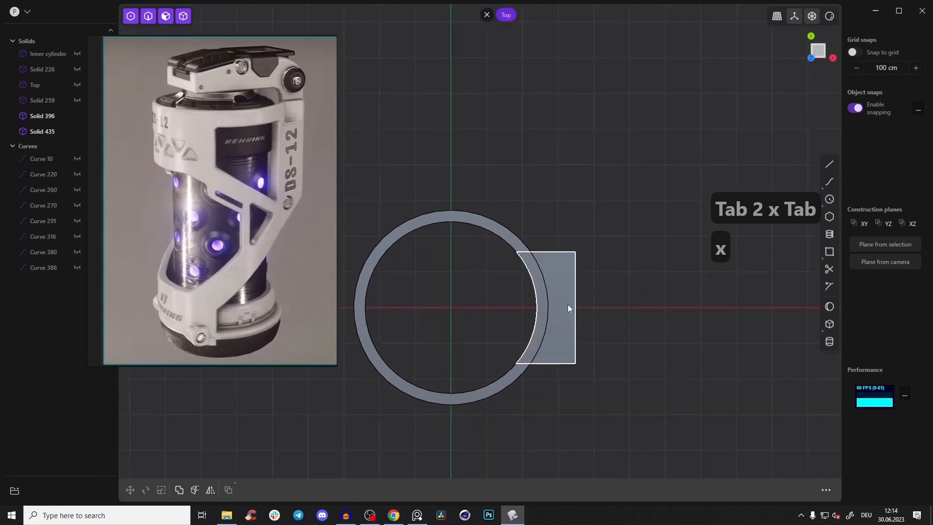
scroll(566, 306, "up", 3)
left_click(528, 283)
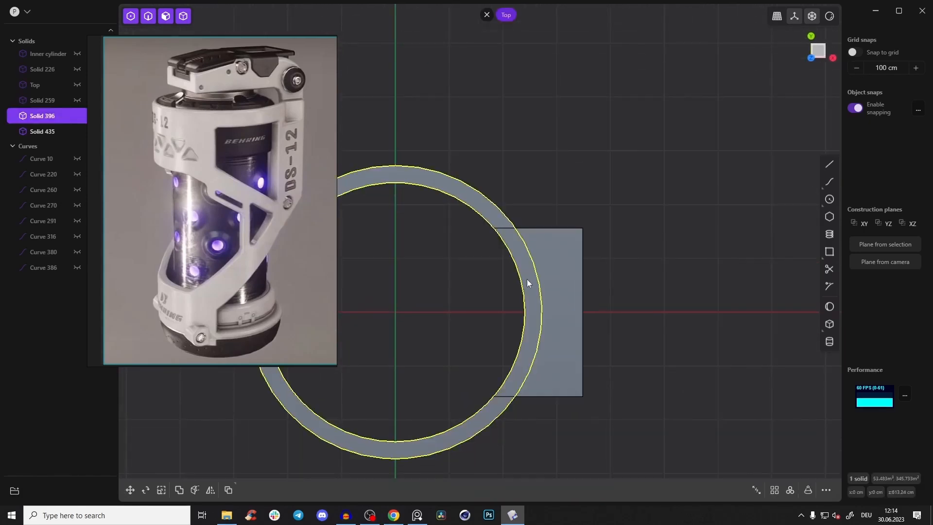
left_click(558, 252, "shift")
middle_click_drag(558, 252, 572, 156)
key("q")
key("q")
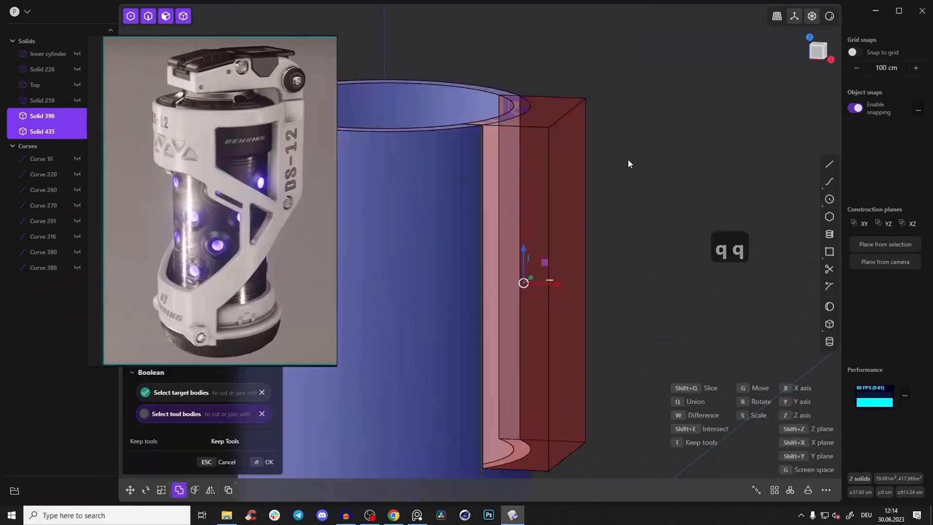
key("Return")
Step: Try a fillet of about 149.6 cm on the vertical edge where the side block meets the sleeve
middle_click_drag(641, 187, 552, 160)
key("2")
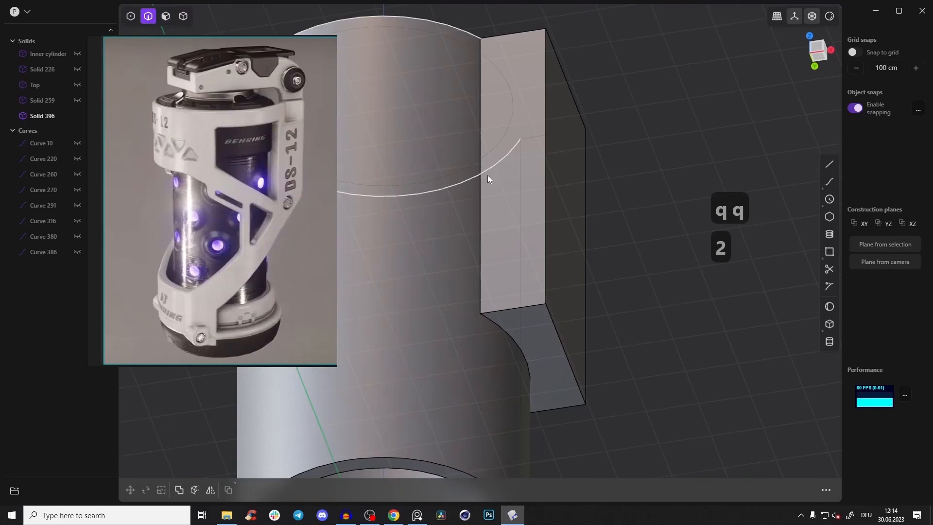
left_click(484, 198)
left_click_drag(483, 197, 556, 154)
middle_click_drag(688, 55, 603, 175)
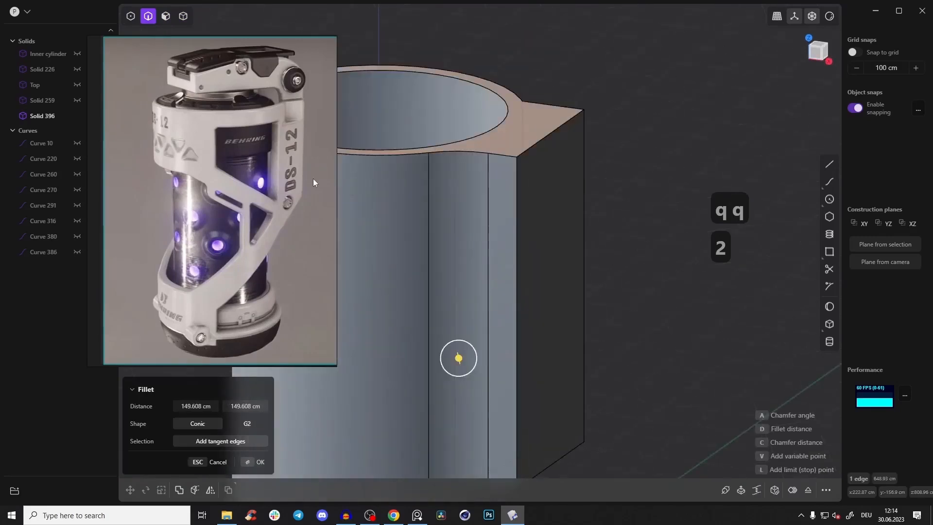
key("ctrl+z")
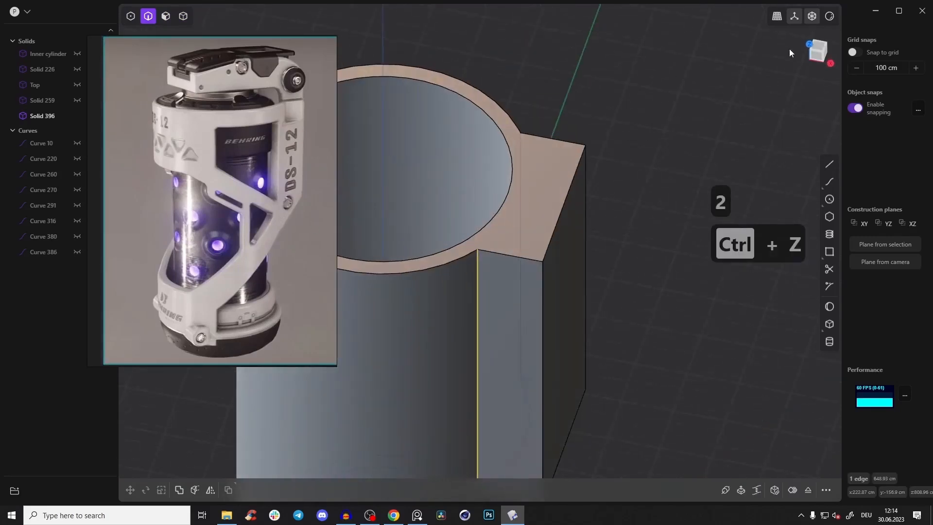
Step: In the top view, draw a center rectangle about 421 by 241 cm on the horizontal axis, across the side block
left_click(813, 47)
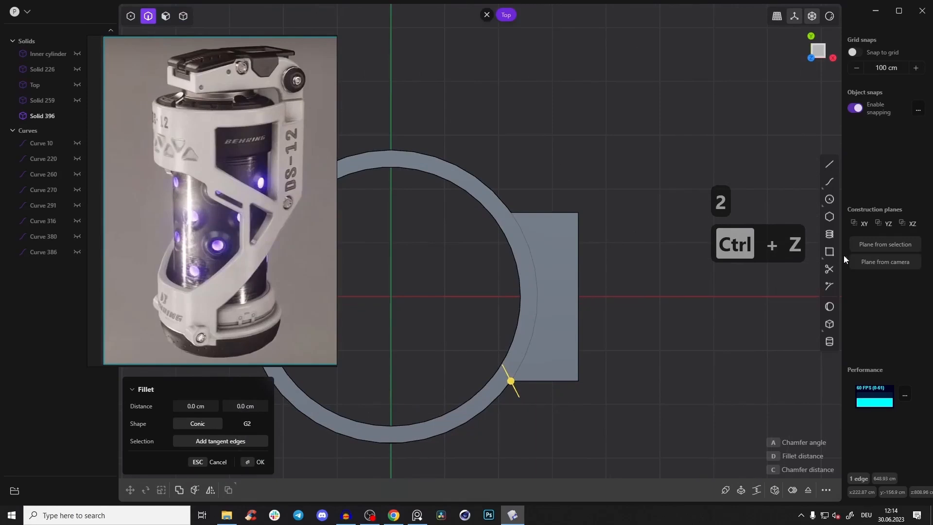
left_click(830, 252)
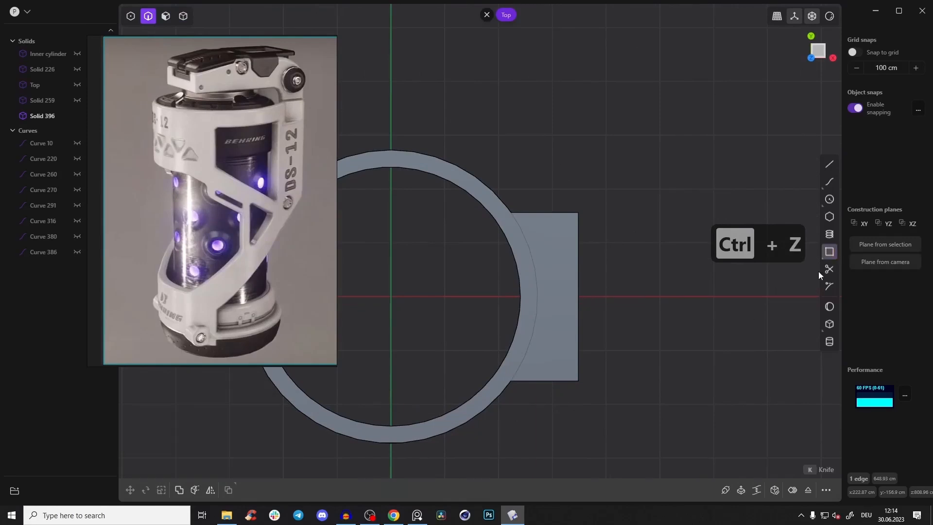
left_click(503, 297)
key("c")
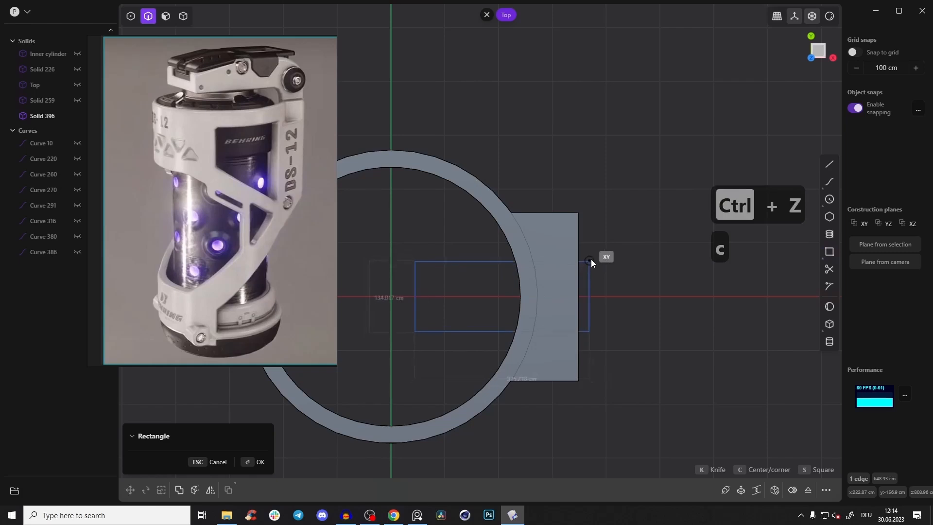
left_click(616, 232)
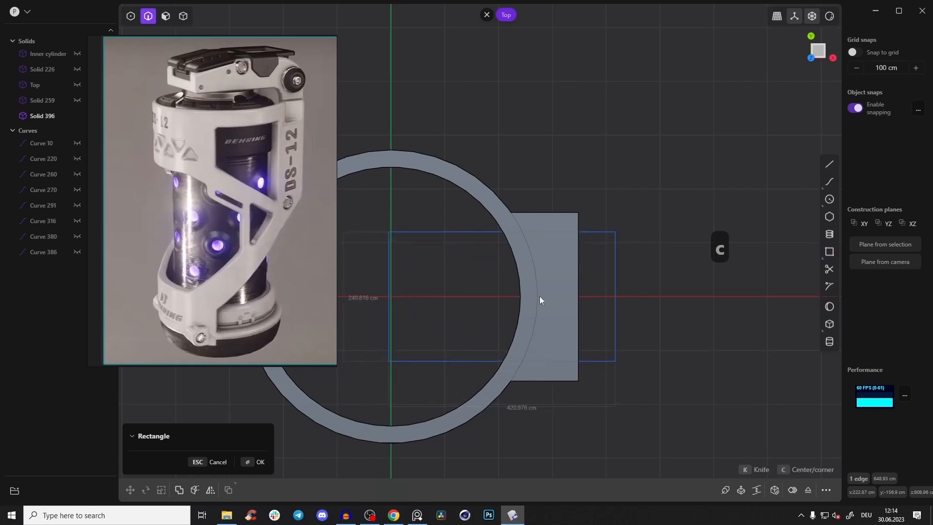
key("Return")
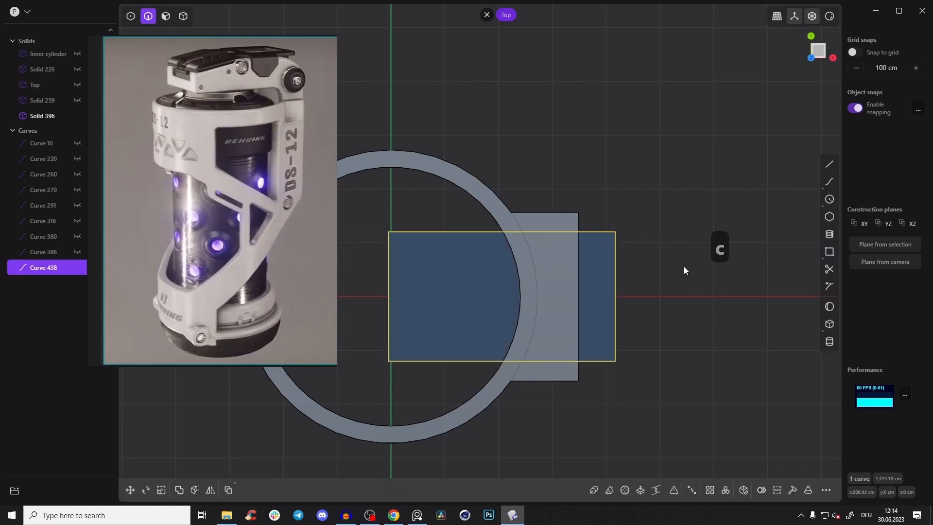
Step: Cut the sleeve body with the rectangle and delete the middle piece and the curve, leaving two side flanges
key("c")
left_click(541, 218)
right_click(606, 193)
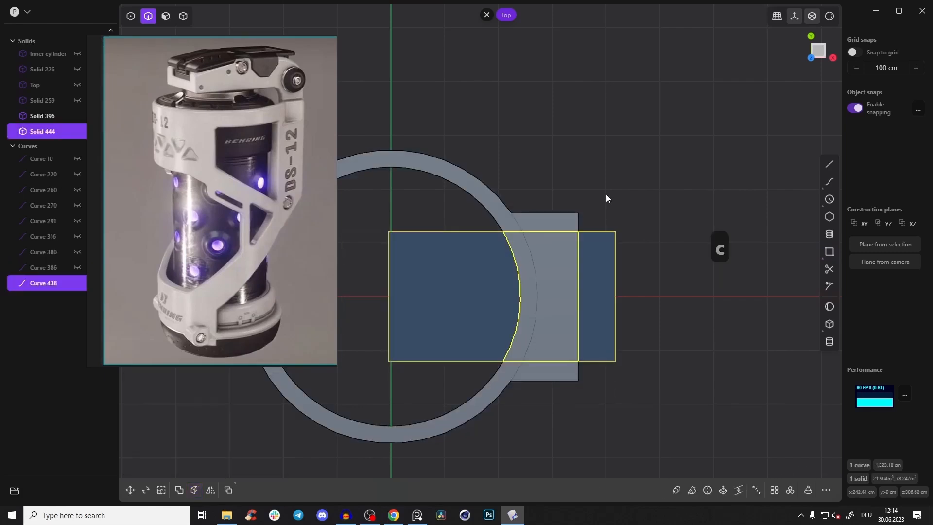
key("x")
middle_click_drag(590, 258, 535, 239)
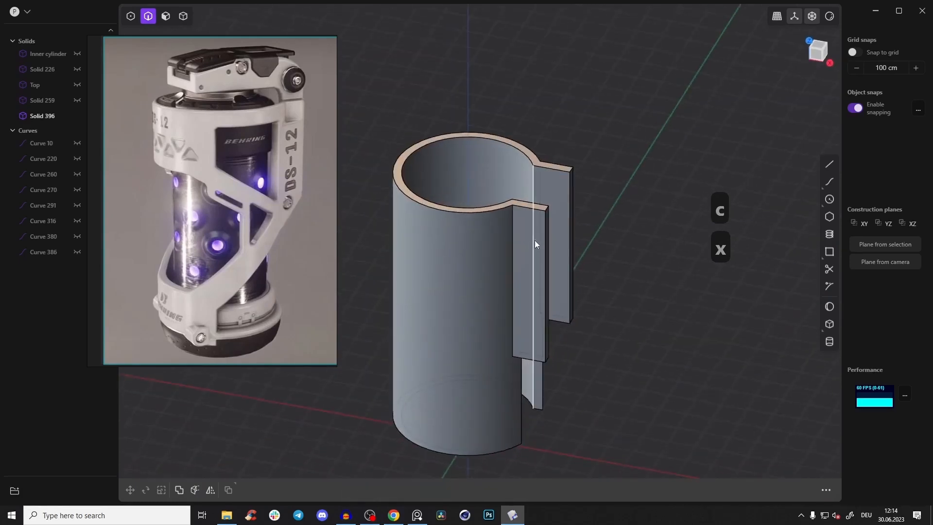
scroll(536, 239, "up", 2)
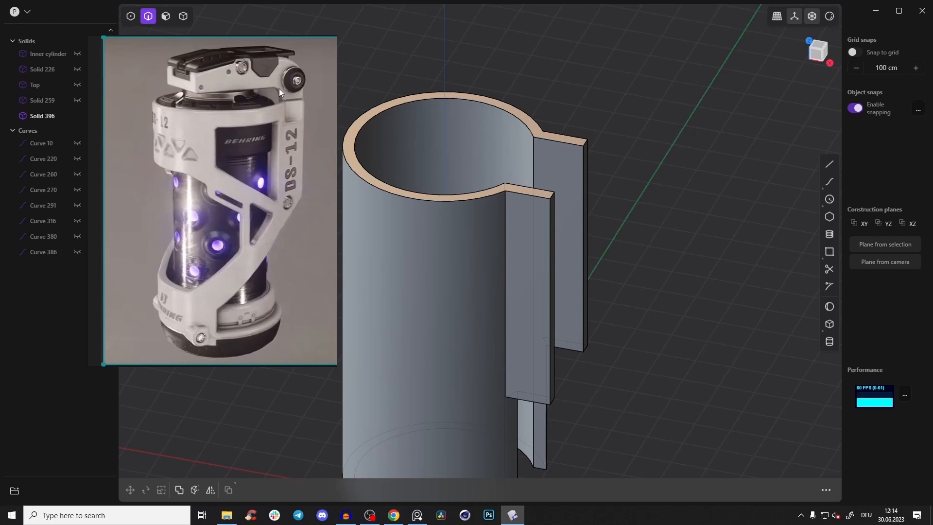
Step: Fillet the vertical outer edges where the two side flanges meet the sleeve
middle_click_drag(684, 150, 671, 203)
key("2")
middle_click_drag(516, 280, 459, 219)
left_click(458, 225)
key("b")
middle_click_drag(496, 245, 400, 264)
left_click(475, 242)
left_click_drag(476, 244, 517, 270)
middle_click_drag(517, 270, 589, 267)
key("Return")
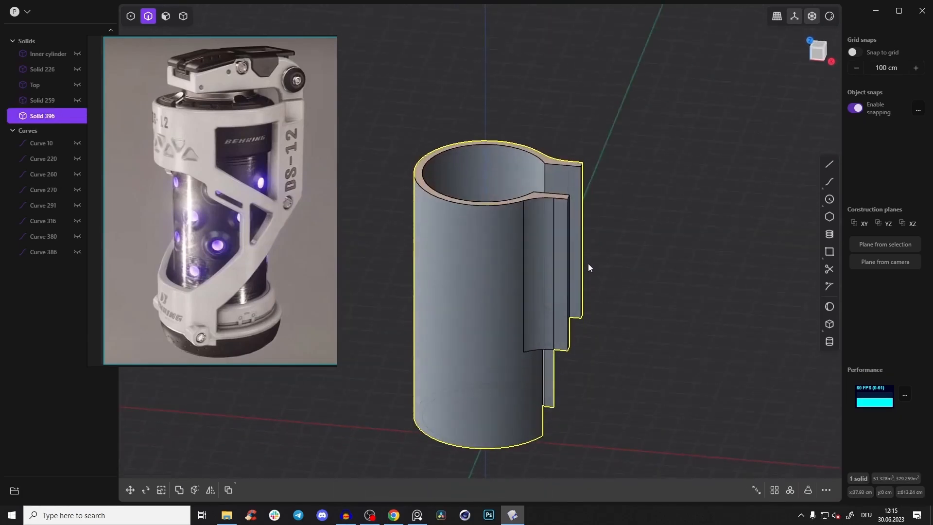
Step: Group all curves from Curve 10 to Curve 386, name the group "Curves" and hide it
left_click(822, 55)
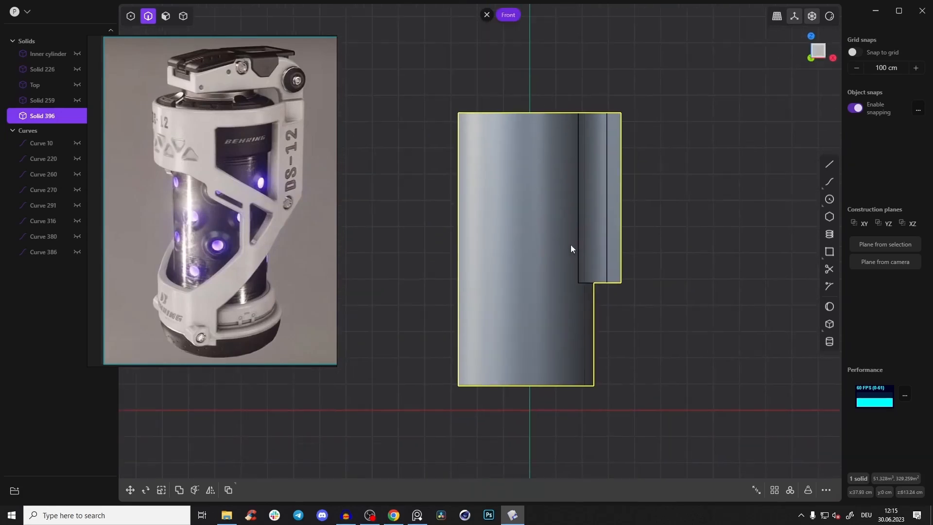
left_click(35, 144)
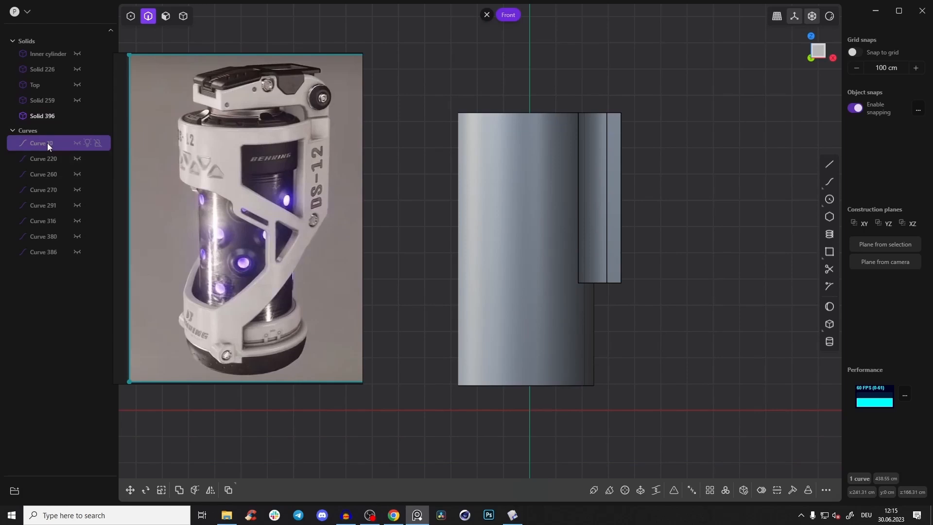
left_click(45, 252, "shift")
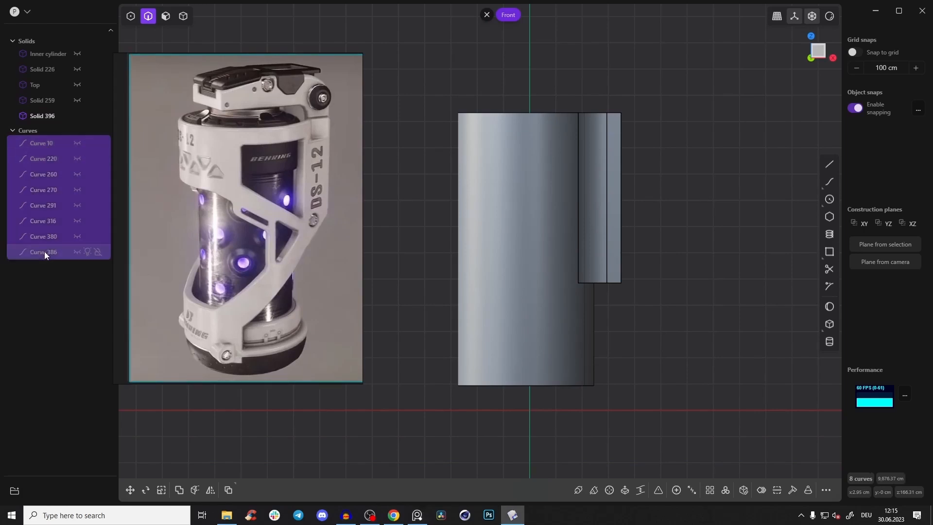
key("ctrl+g")
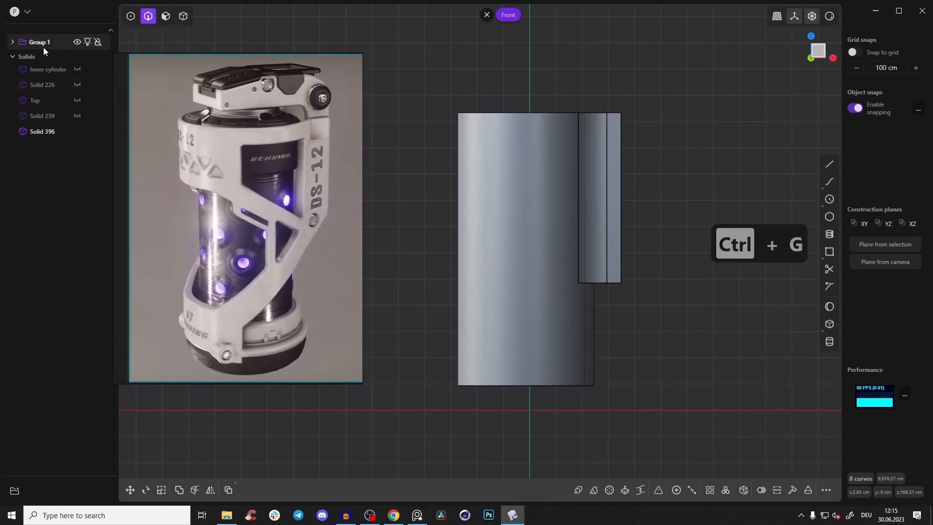
type("Curves")
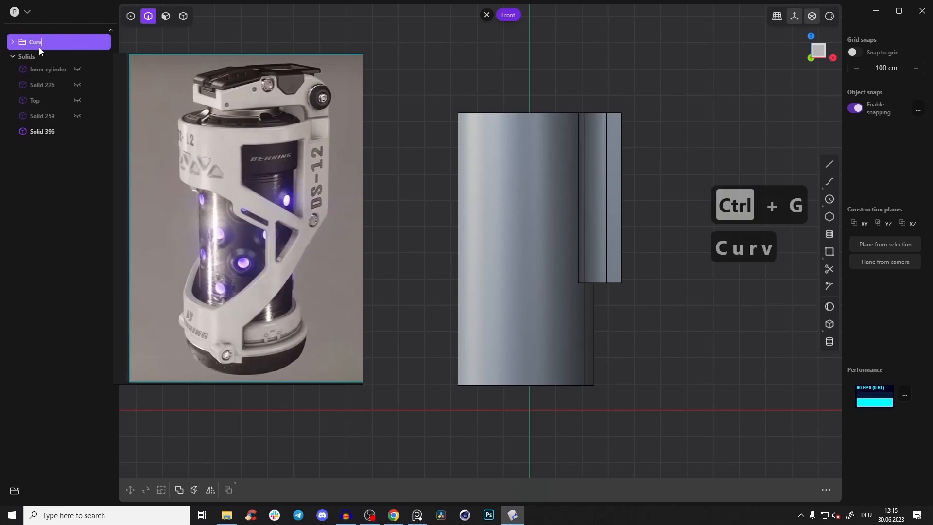
key("Return")
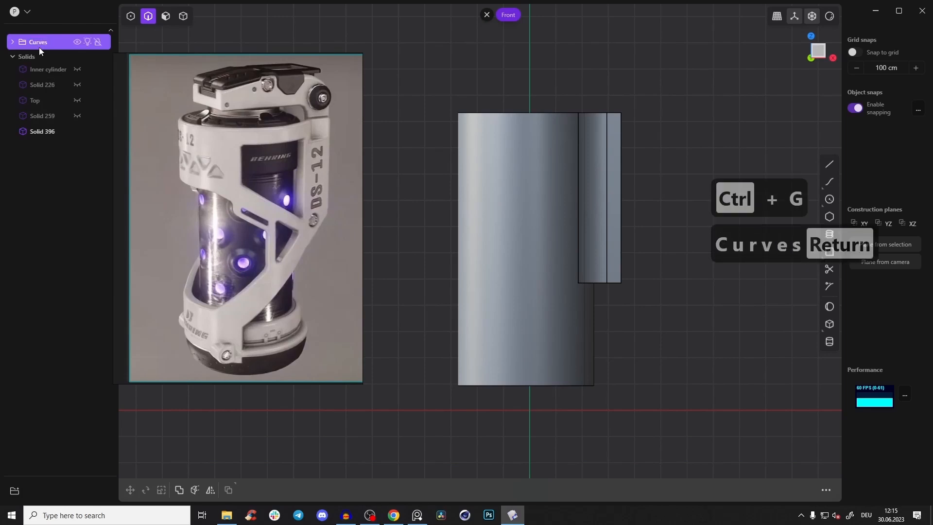
left_click(89, 44)
Step: Unhide all the hidden canister solids
middle_click_drag(550, 74, 498, 88)
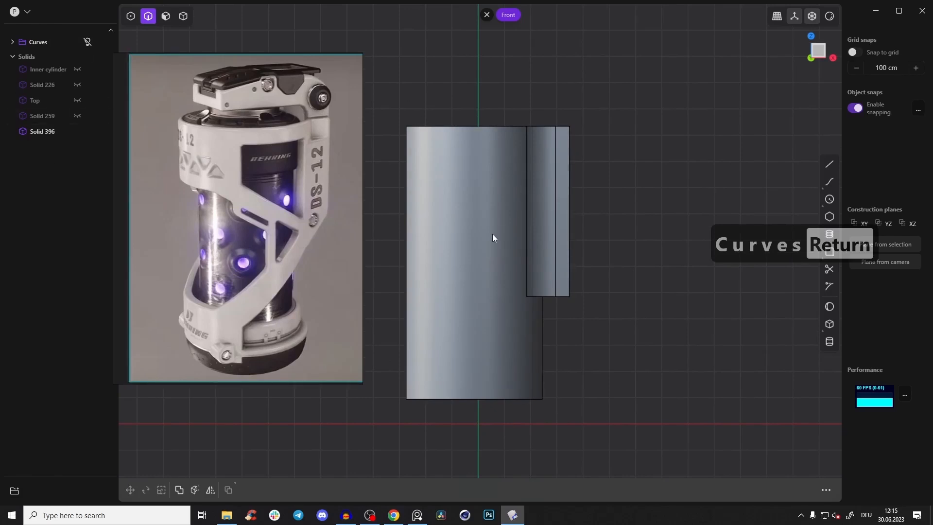
key("alt+h")
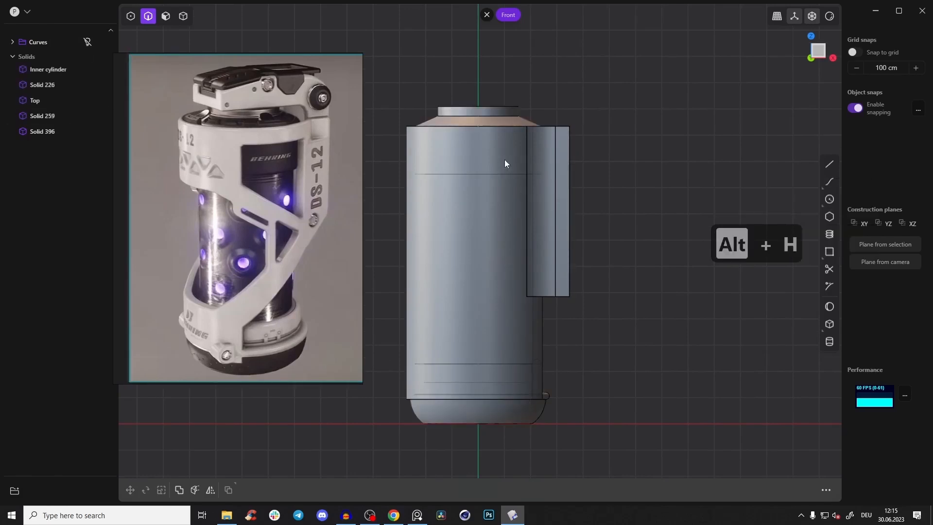
middle_click_drag(492, 109, 504, 147)
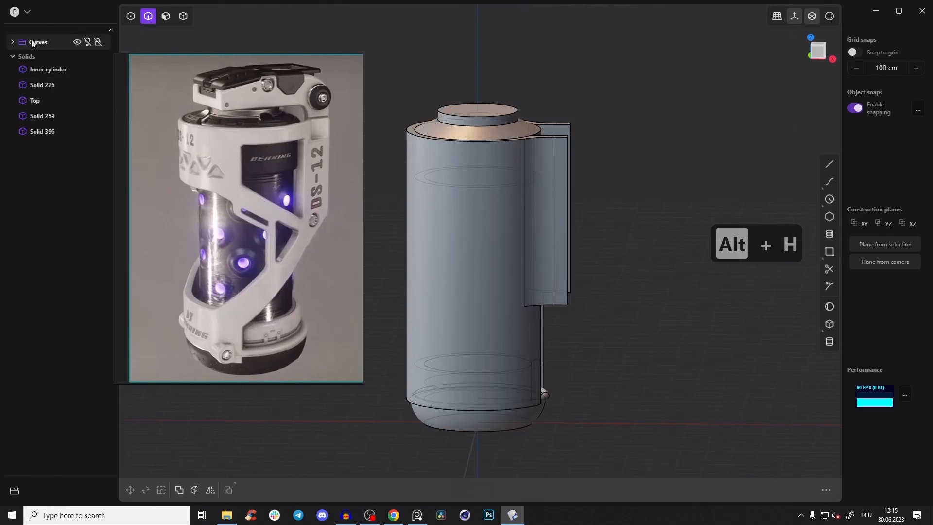
Step: Turn off the x-ray display and view the canister from the front with the Curves group hidden
left_click(87, 43)
middle_click_drag(585, 315, 628, 259, "shift")
key("alt+z")
left_click(822, 50)
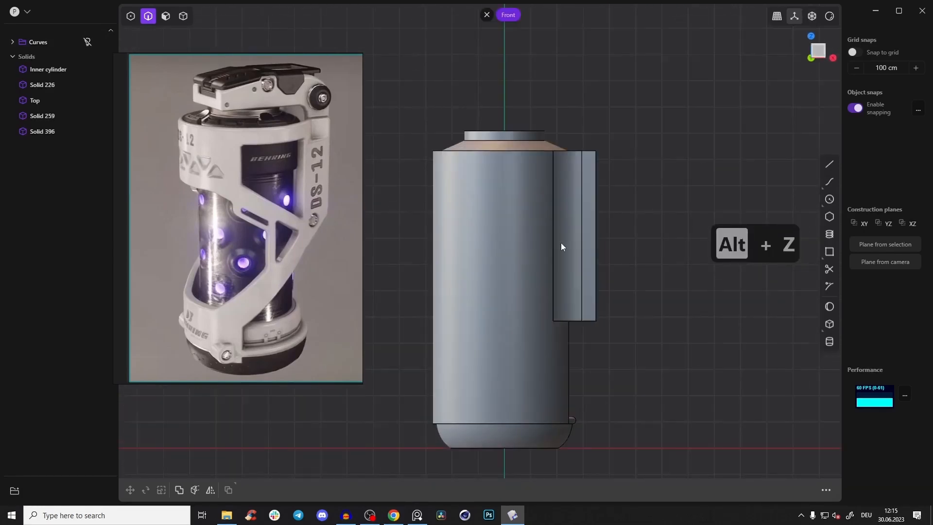
Step: With x-ray display on, draw a vertical line in front view from the bottom cap up to the ring edge above it
scroll(561, 219, "up", 1)
scroll(539, 272, "up", 1)
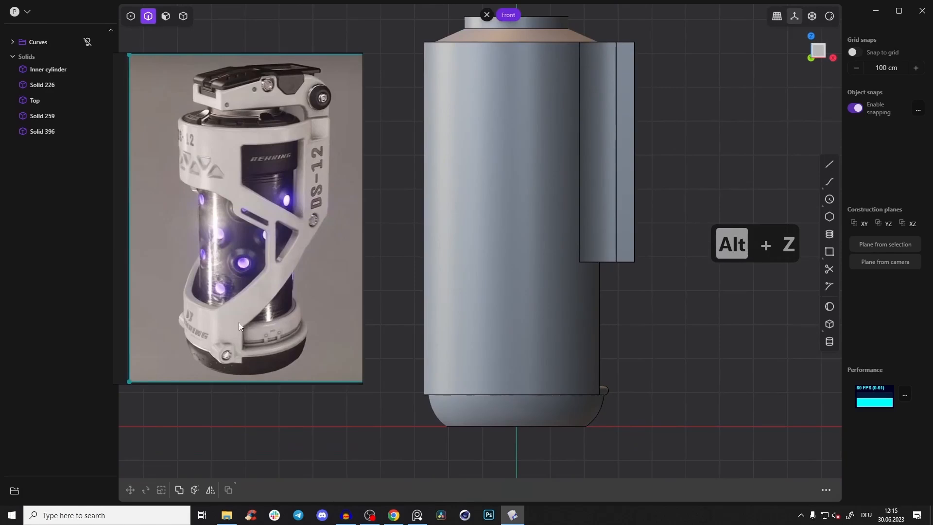
left_click(830, 165)
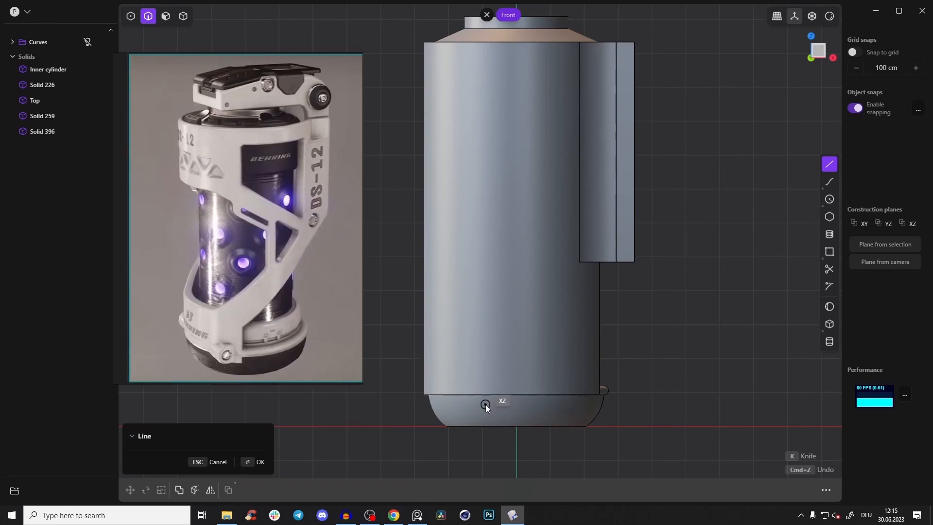
left_click(486, 404)
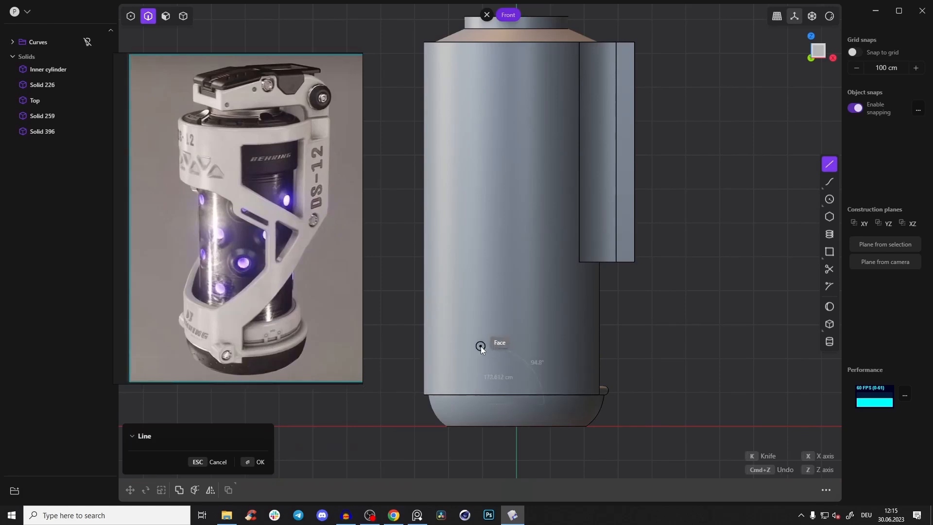
key("alt+z")
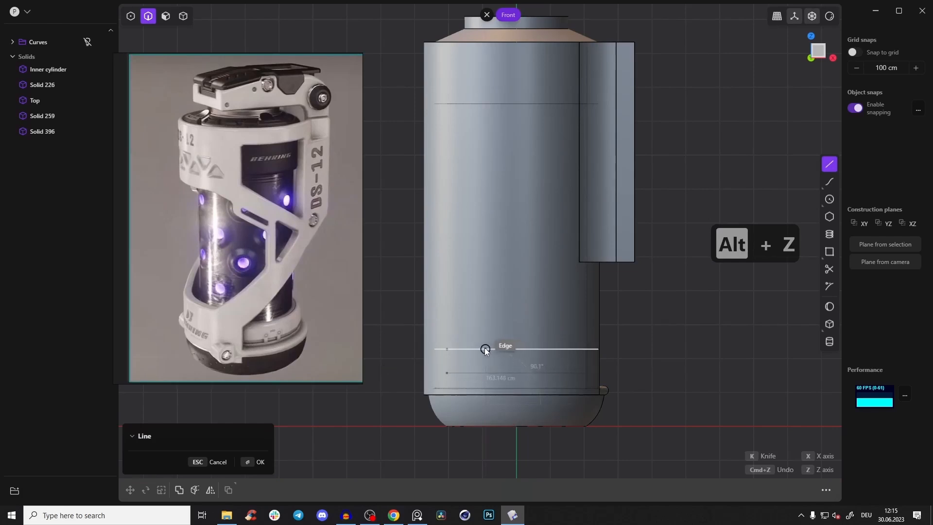
scroll(483, 364, "up", 2)
scroll(485, 362, "up", 1)
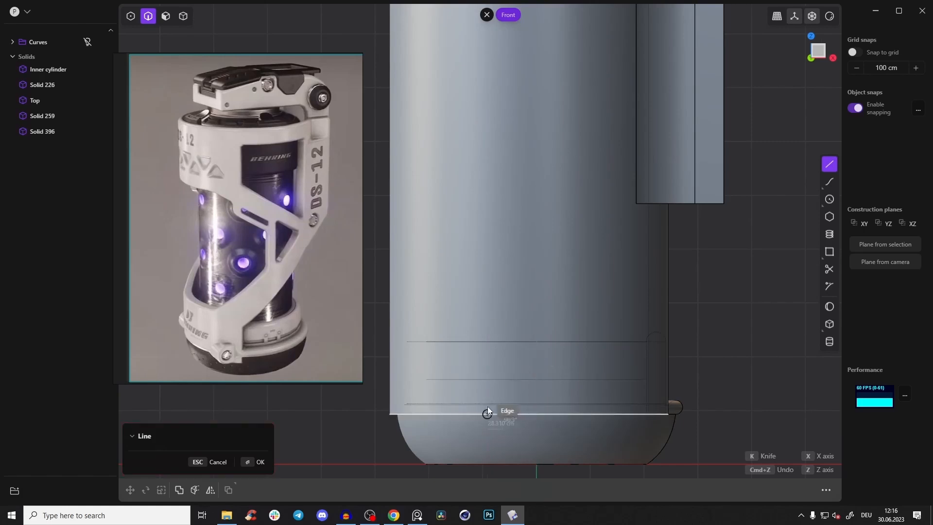
left_click(486, 380)
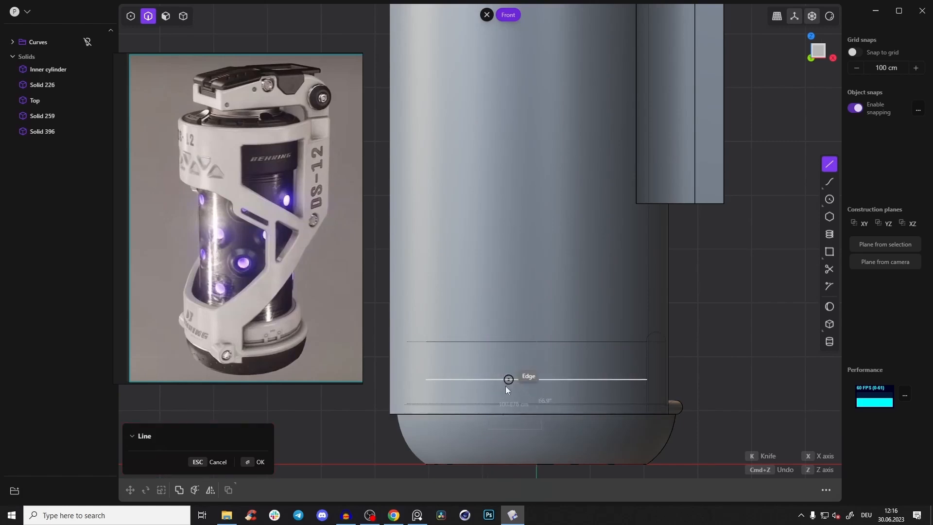
middle_click_drag(487, 454, 509, 200, "shift")
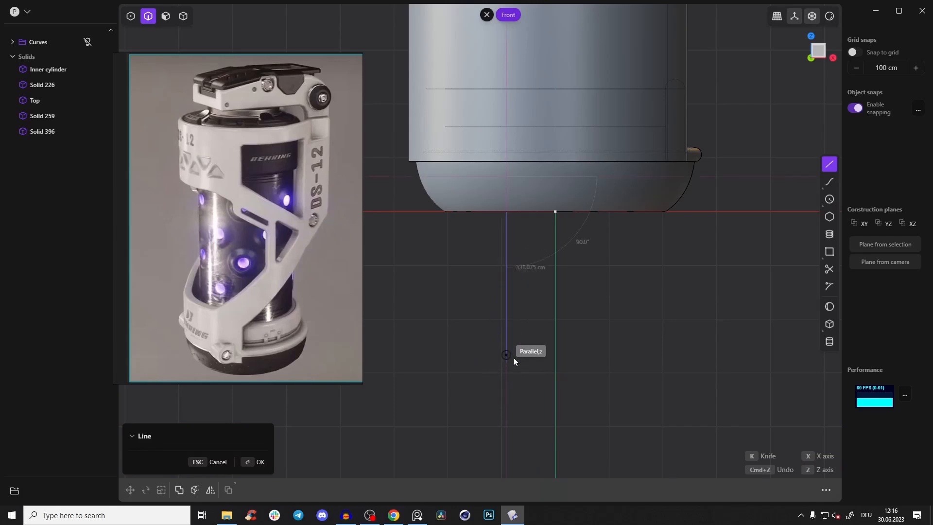
middle_click_drag(532, 209, 527, 314, "shift")
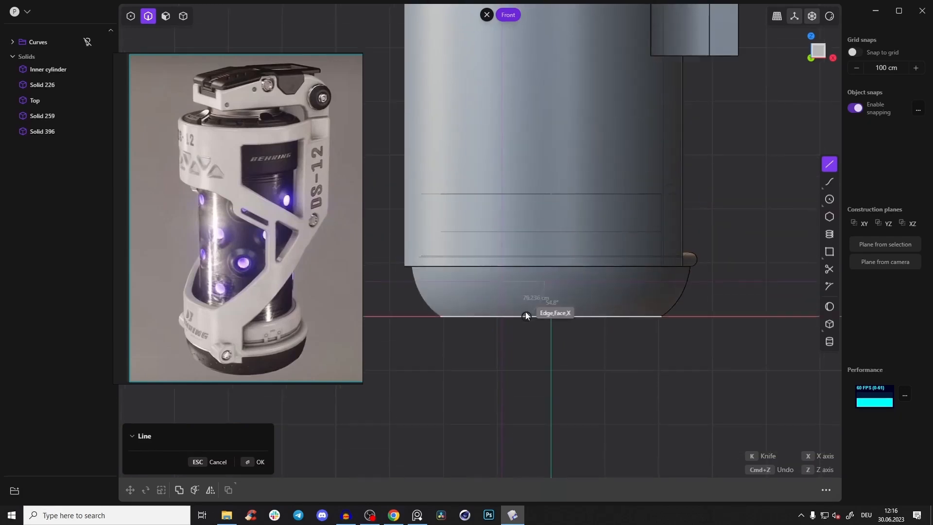
scroll(504, 253, "up", 3)
middle_click_drag(499, 166, 500, 197, "shift")
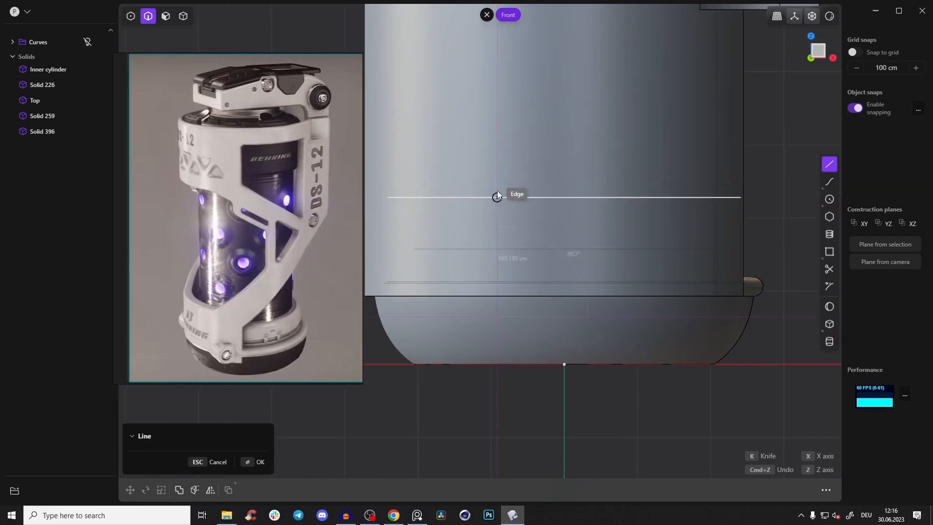
scroll(500, 195, "up", 1)
scroll(499, 195, "up", 3)
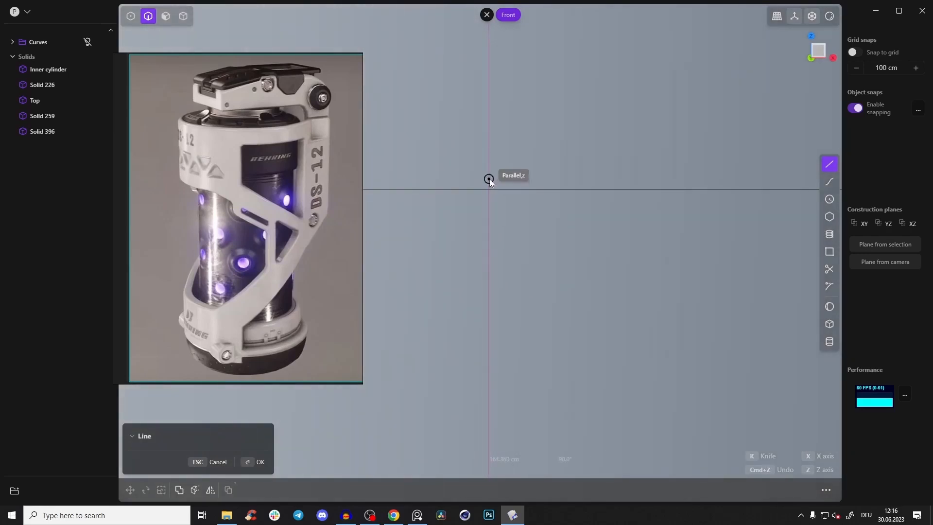
scroll(533, 165, "down", 3)
Step: Continue the line diagonally through the flange's lower inner corner to beyond the flange's outer edge, and finish the curve
scroll(535, 175, "up", 5)
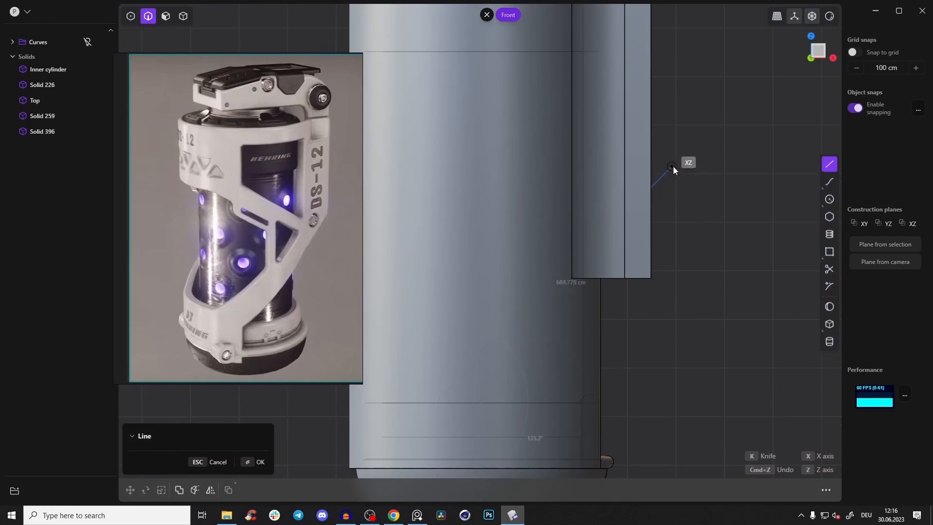
scroll(675, 165, "down", 3)
middle_click_drag(673, 168, 654, 196, "shift")
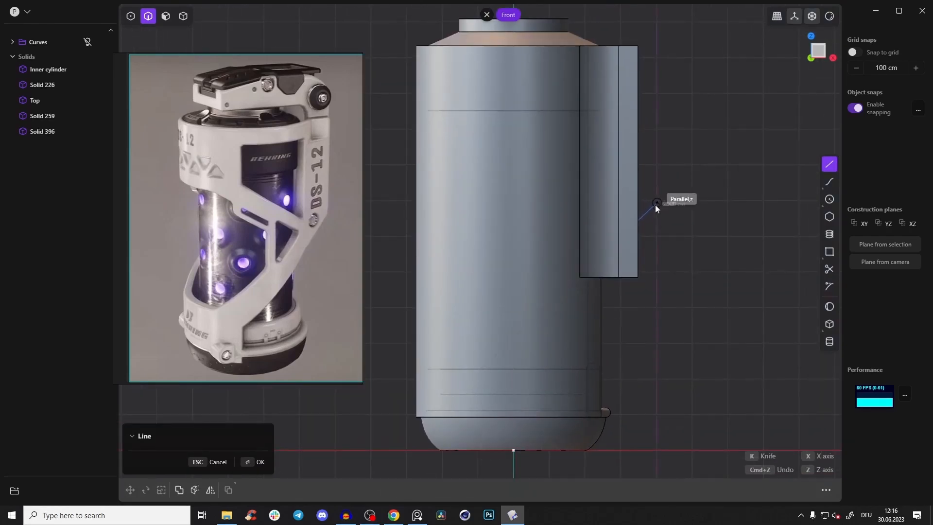
scroll(590, 276, "up", 3)
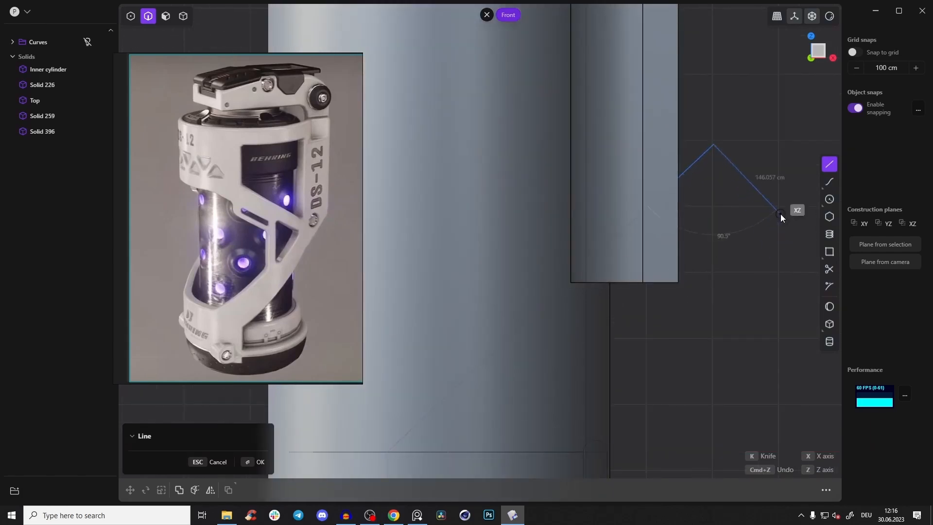
key("Return")
scroll(680, 237, "down", 5)
middle_click_drag(679, 238, 635, 199, "shift")
scroll(635, 200, "down", 2)
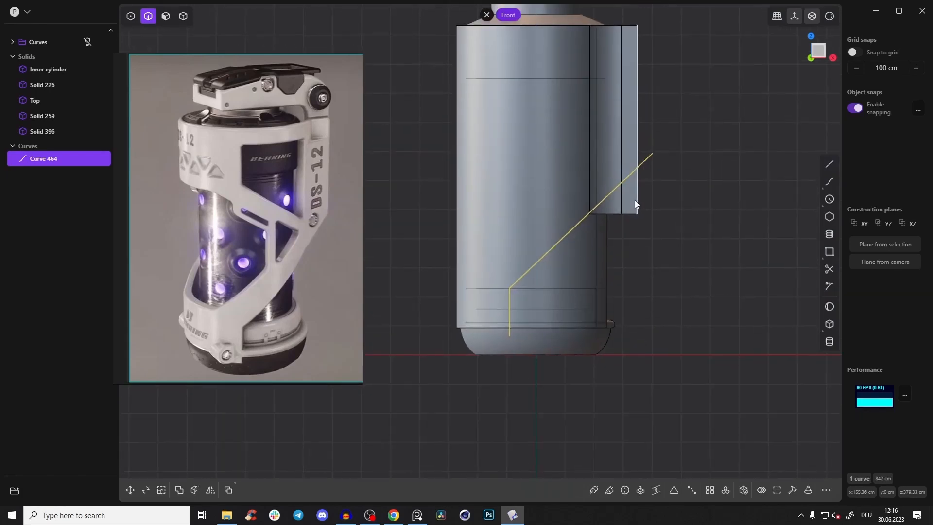
scroll(535, 264, "up", 6)
middle_click_drag(535, 264, 527, 235, "shift")
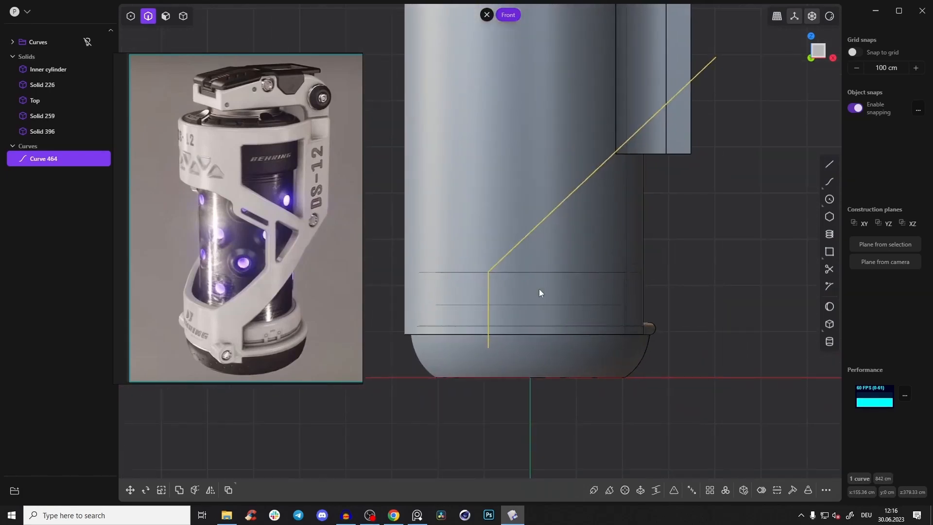
scroll(481, 272, "up", 3)
key("b")
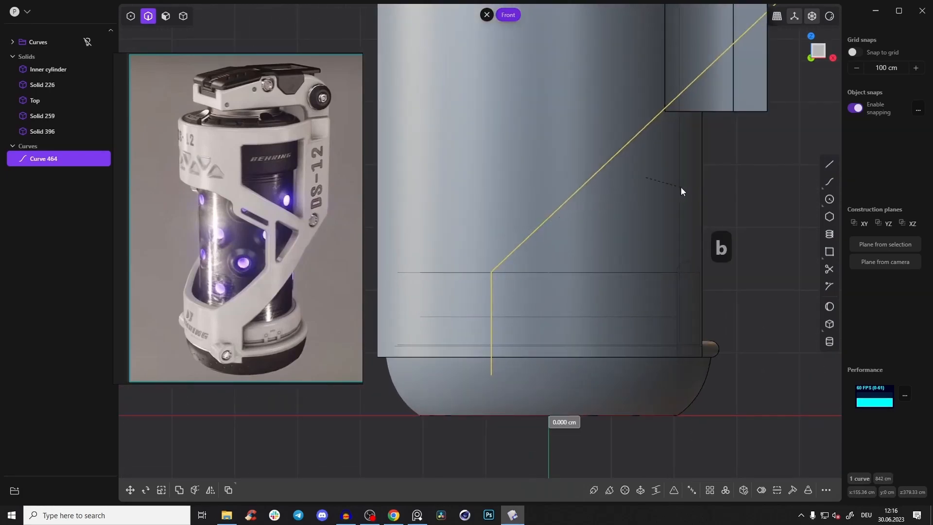
key("Escape")
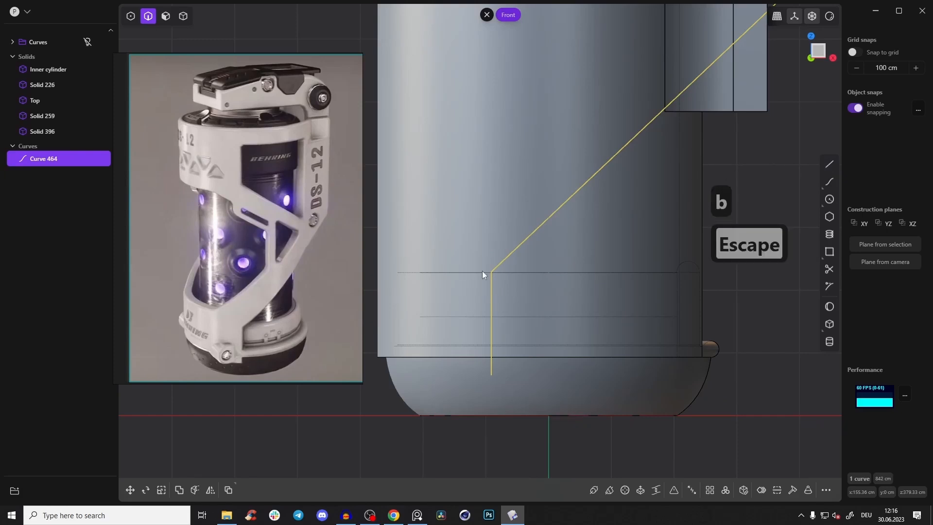
key("Escape")
Step: Fillet the bend between the vertical and diagonal segments of the cutting curve with a small radius
left_click(773, 122)
right_click_drag(779, 134, 705, 225)
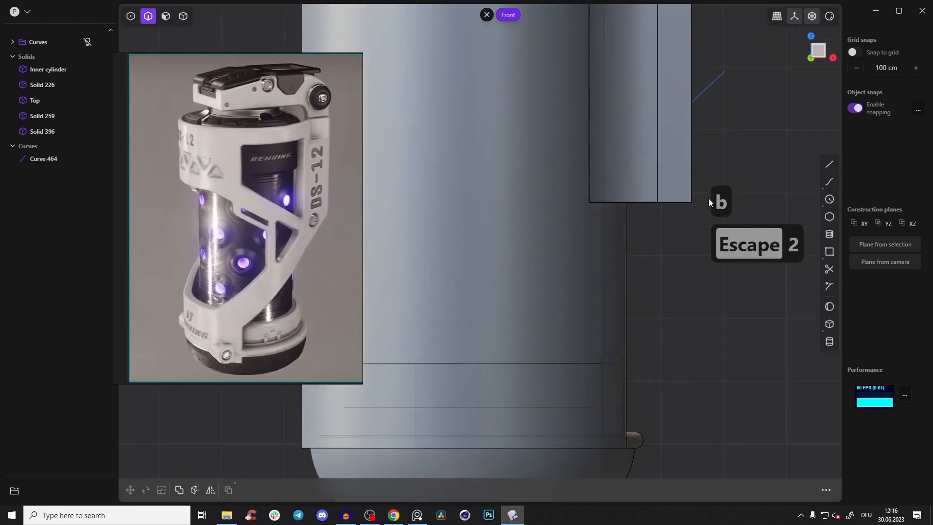
left_click(700, 98)
right_click_drag(509, 314, 523, 296)
middle_click_drag(523, 299, 558, 261)
key("b")
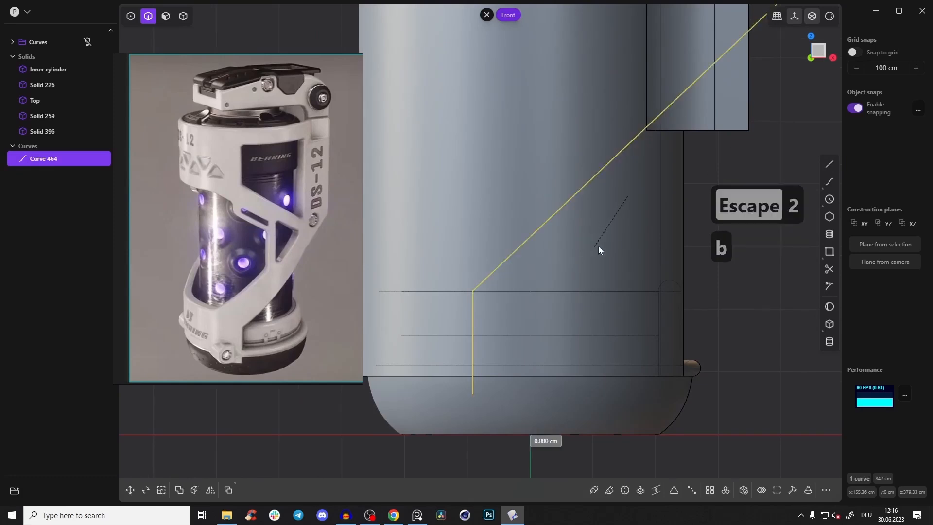
left_click(756, 162)
key("ctrl+z")
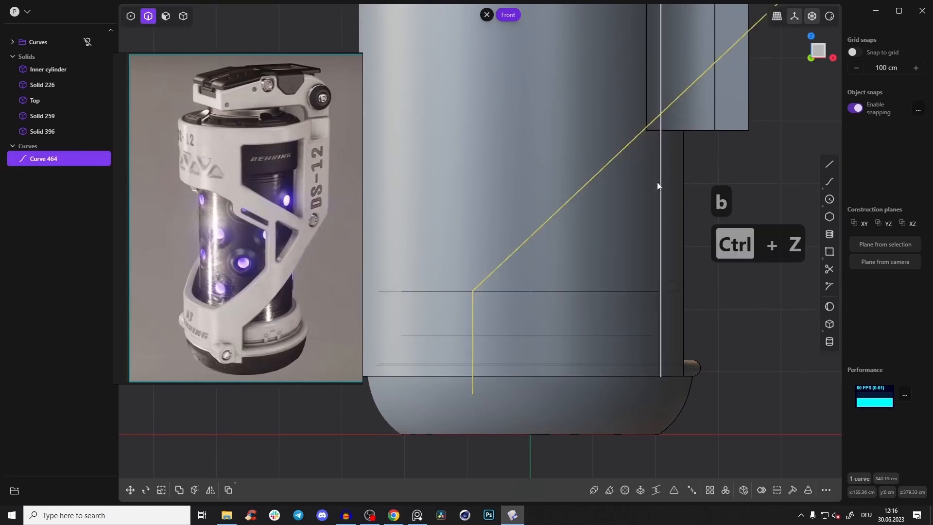
key("b")
left_click(685, 180)
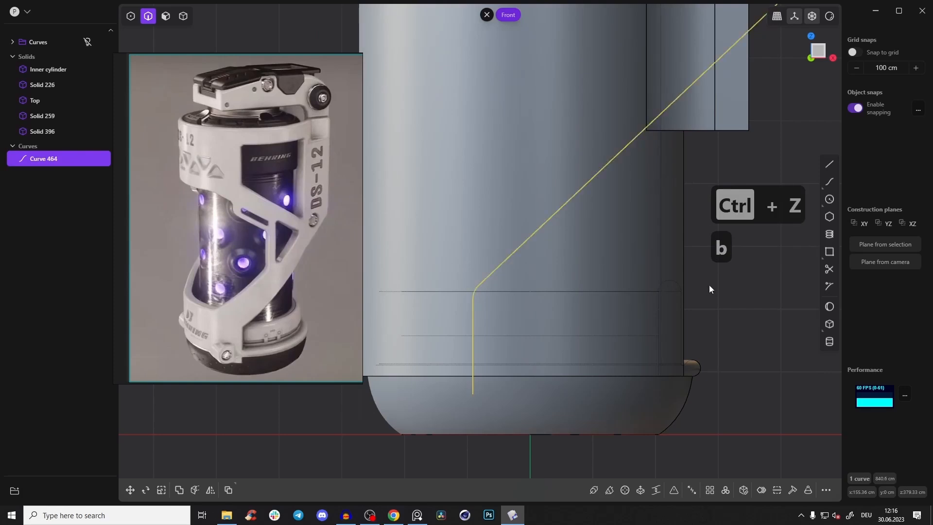
Step: Cut the outer sleeve and its flanges with the filleted curve
scroll(710, 291, "down", 3)
key("c")
middle_click_drag(585, 331, 581, 337, "shift")
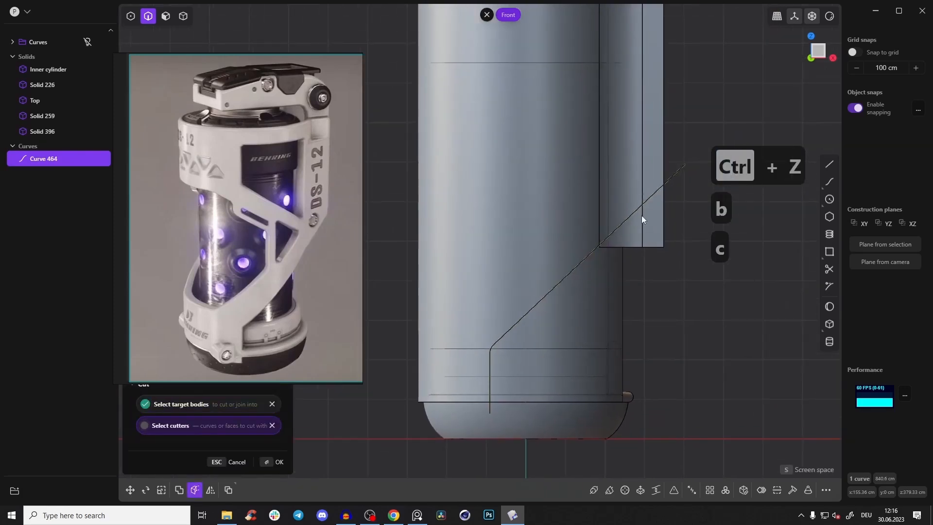
right_click(694, 270)
left_click(692, 314)
Step: Delete the lower offcut on the front side of the sleeve and the cutting curve
key("Tab")
left_click(657, 228)
key("y")
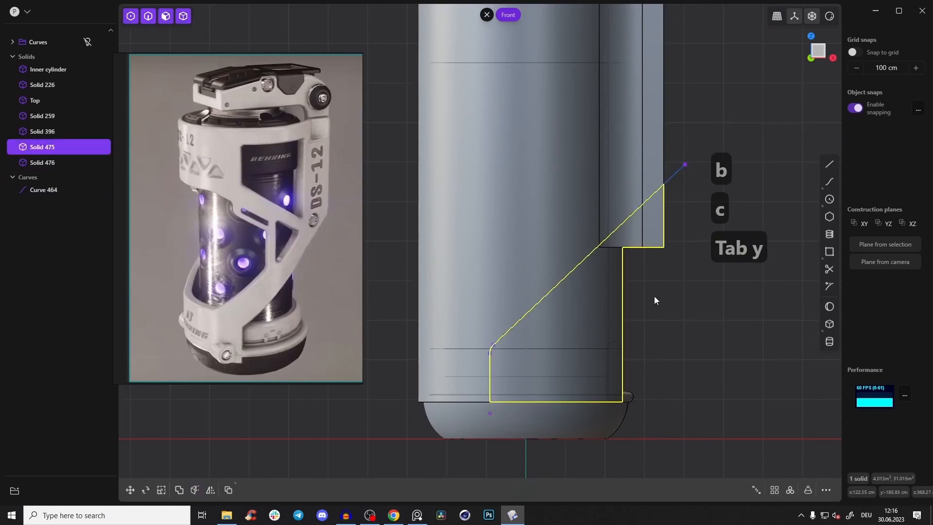
key("x")
middle_click_drag(658, 290, 594, 236)
key("2")
left_click(573, 203)
scroll(566, 277, "down", 4)
middle_click_drag(567, 277, 543, 335)
key("x")
Step: Delete the remaining lower offcut on the back side of the sleeve and turn off the x-ray display
key("Tab")
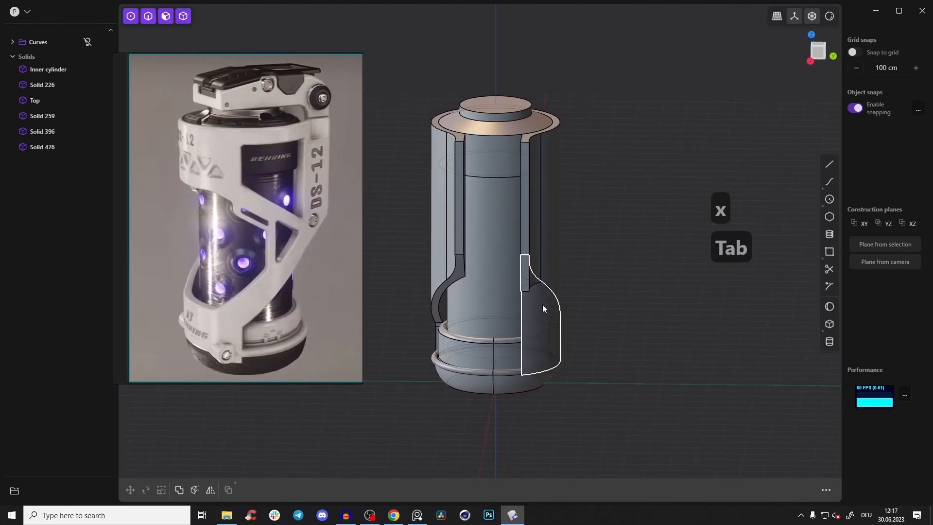
left_click(541, 305)
middle_click_drag(537, 287, 689, 225)
key("x")
key("alt+z")
middle_click_drag(570, 246, 563, 220)
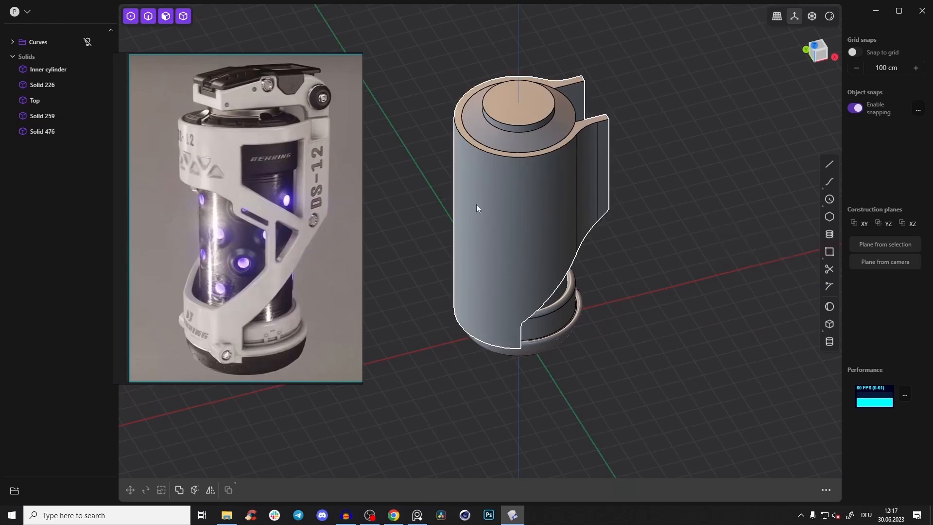
Step: Fillet the two vertical edges where the side flanges bend out from the sleeve with a distance of 161.469 cm
middle_click_drag(479, 205, 572, 183)
middle_click_drag(590, 124, 607, 222)
scroll(552, 235, "up", 5)
left_click(511, 230)
left_click(512, 229)
key("b")
left_click(711, 269)
left_click_drag(663, 247, 600, 255)
middle_click_drag(695, 207, 722, 354)
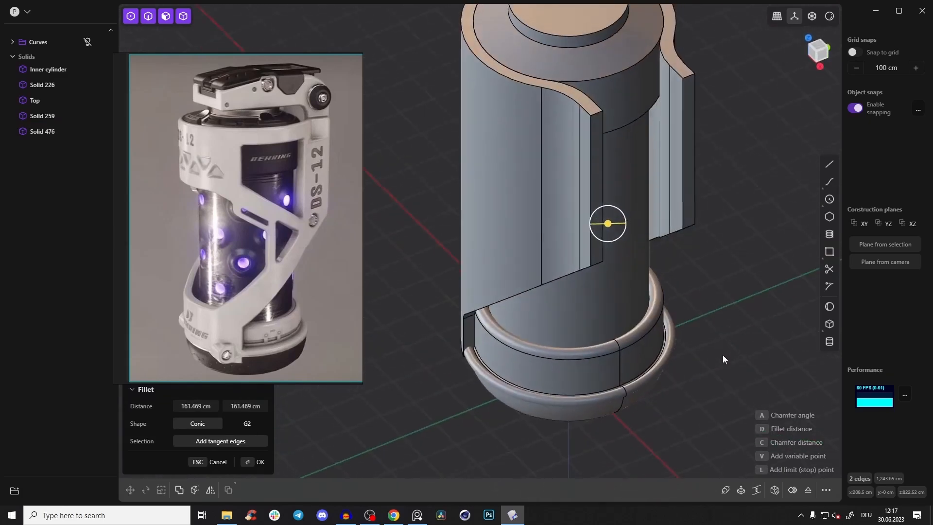
scroll(719, 346, "down", 2)
middle_click_drag(687, 223, 610, 190)
scroll(672, 249, "down", 2)
middle_click_drag(534, 191, 553, 92)
key("Return")
middle_click_drag(626, 222, 639, 149)
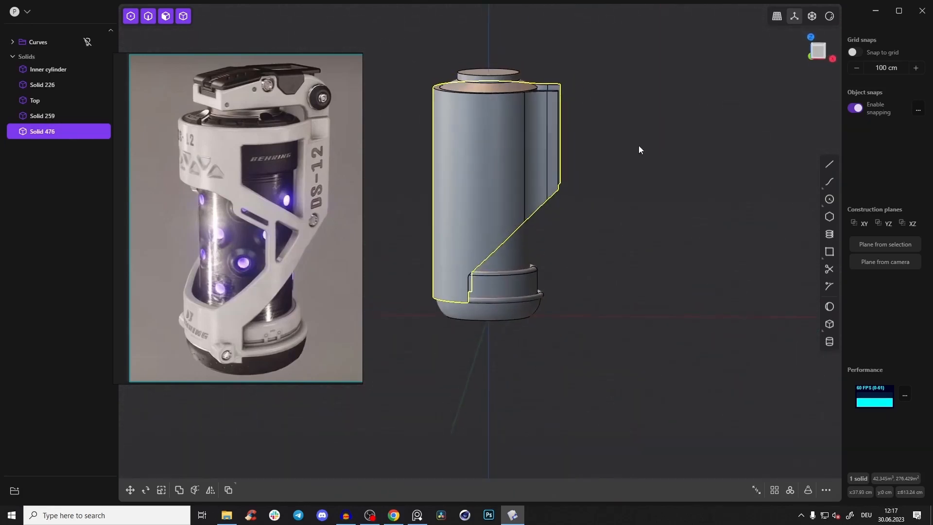
left_click(819, 50)
scroll(516, 214, "up", 5)
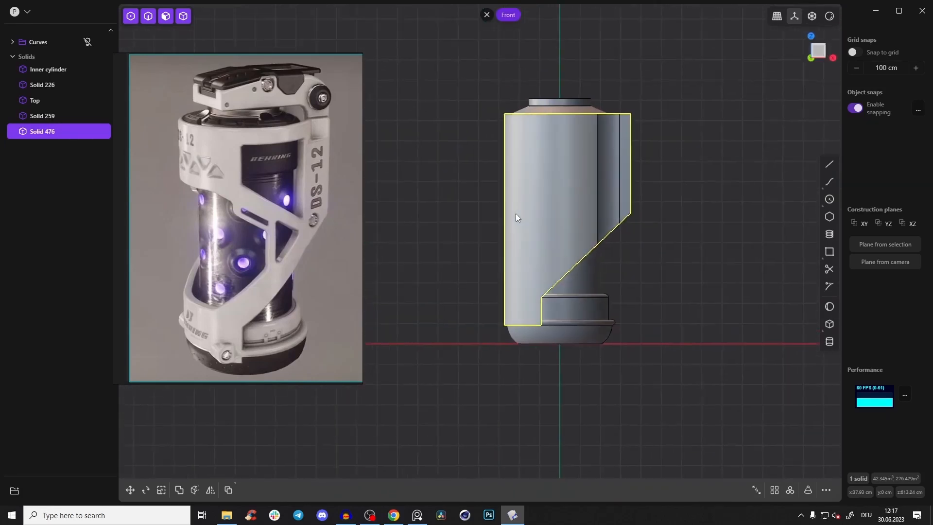
key("Escape")
key("ctrl+s")
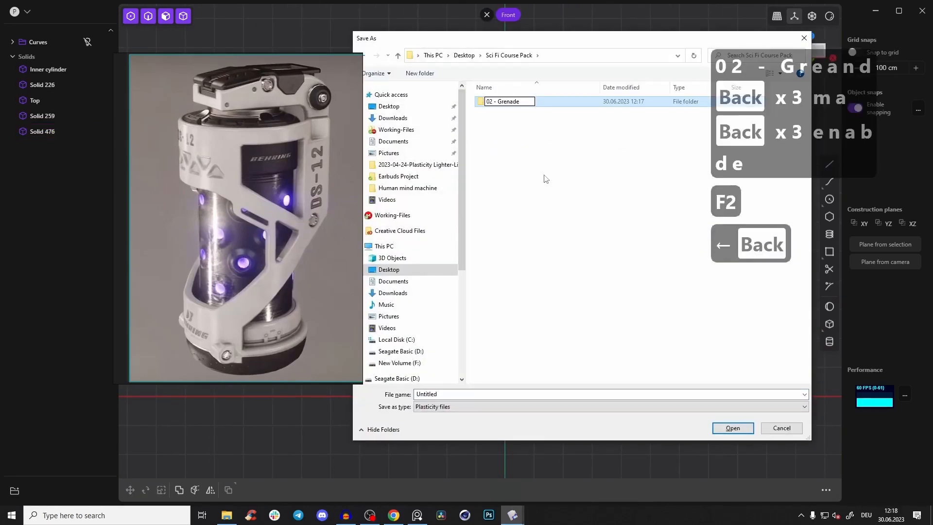
left_click(510, 107)
double_click(509, 101)
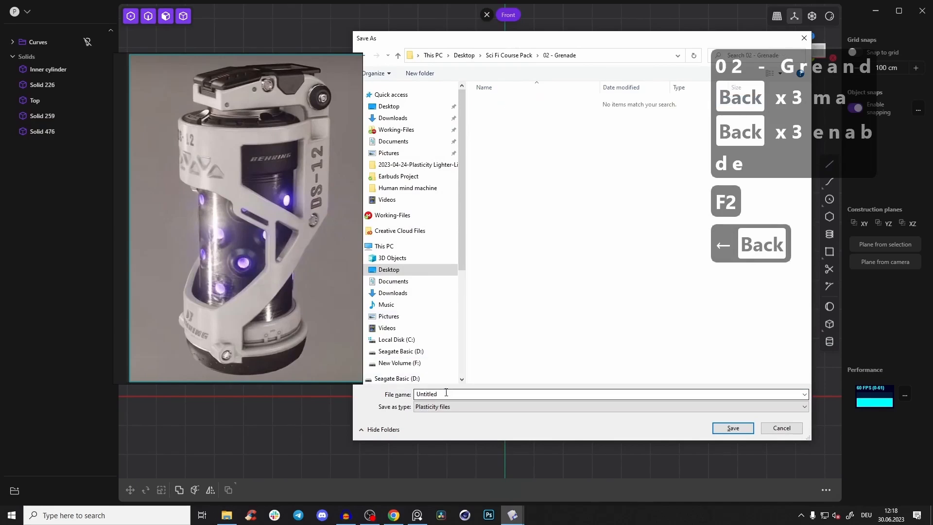
type("2023")
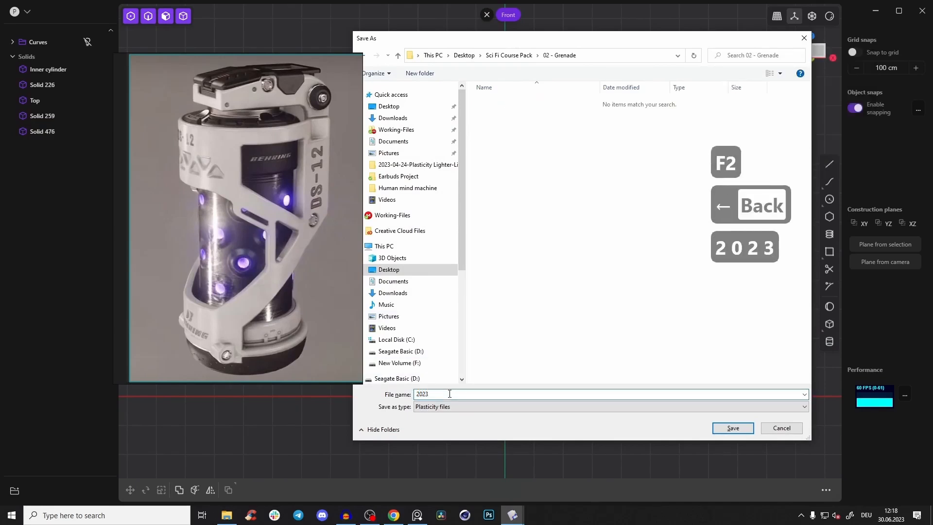
type("-06-30-03-grenade")
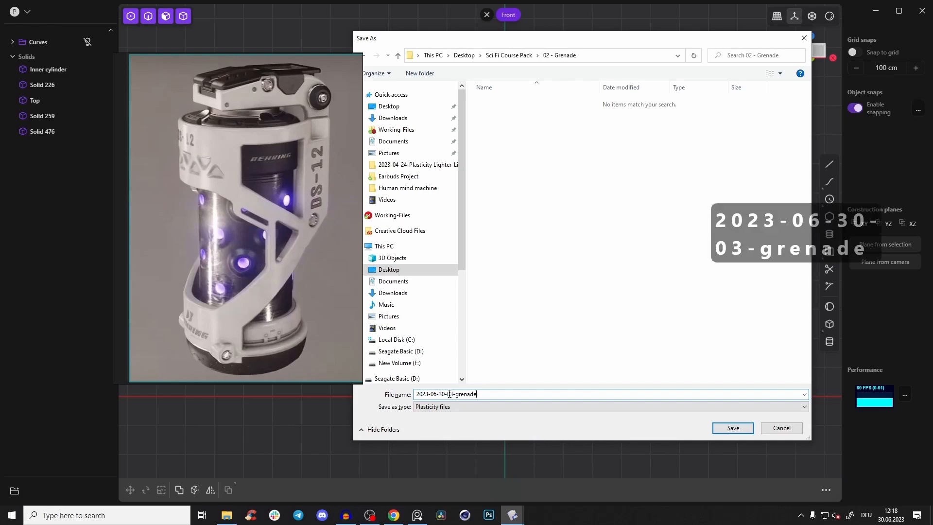
type("-01")
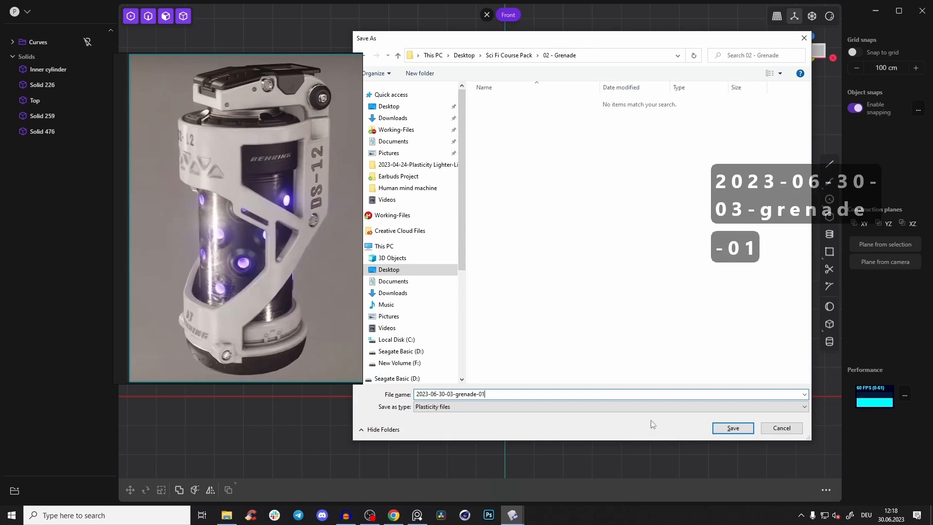
left_click(729, 428)
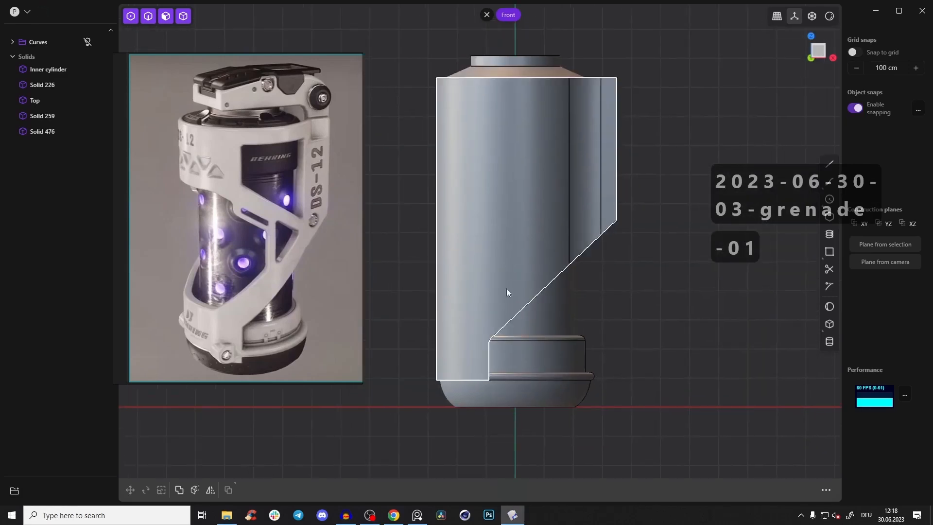
Step: Start a new line over the outer sleeve in front view
scroll(527, 259, "up", 2)
middle_click_drag(526, 260, 513, 296)
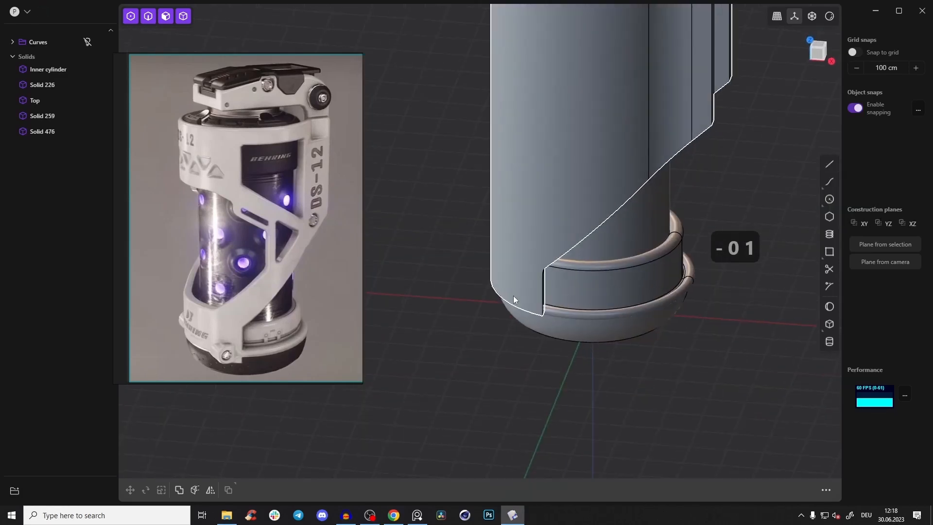
left_click(819, 57)
middle_click_drag(662, 149, 617, 211, "shift")
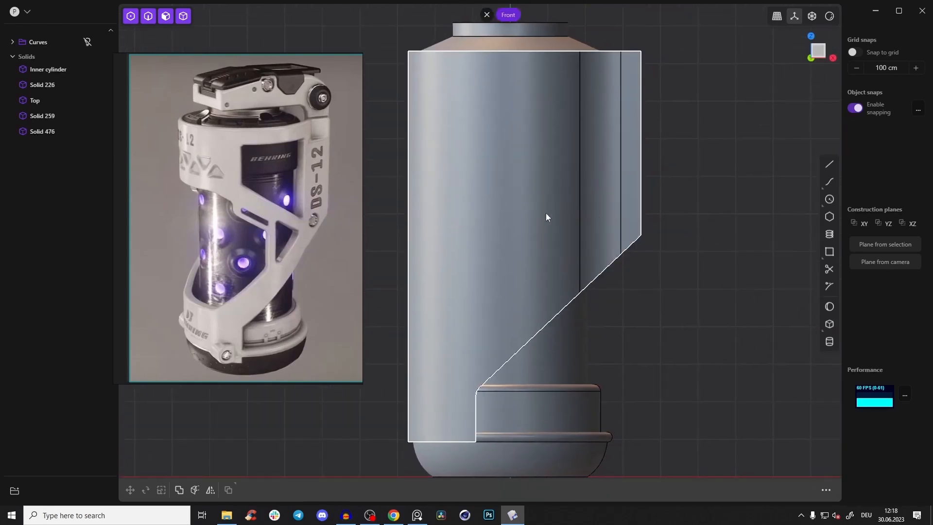
scroll(546, 211, "down", 3)
middle_click_drag(547, 205, 545, 211, "shift")
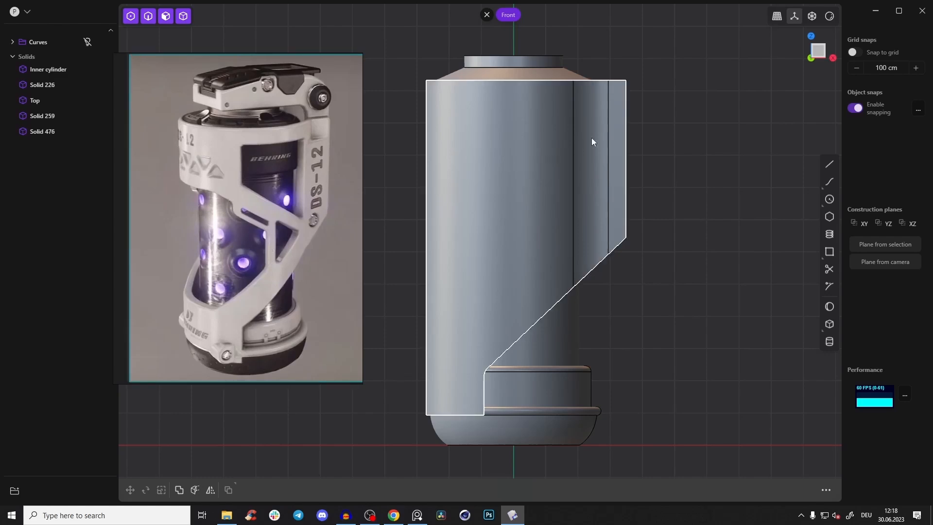
left_click(829, 165)
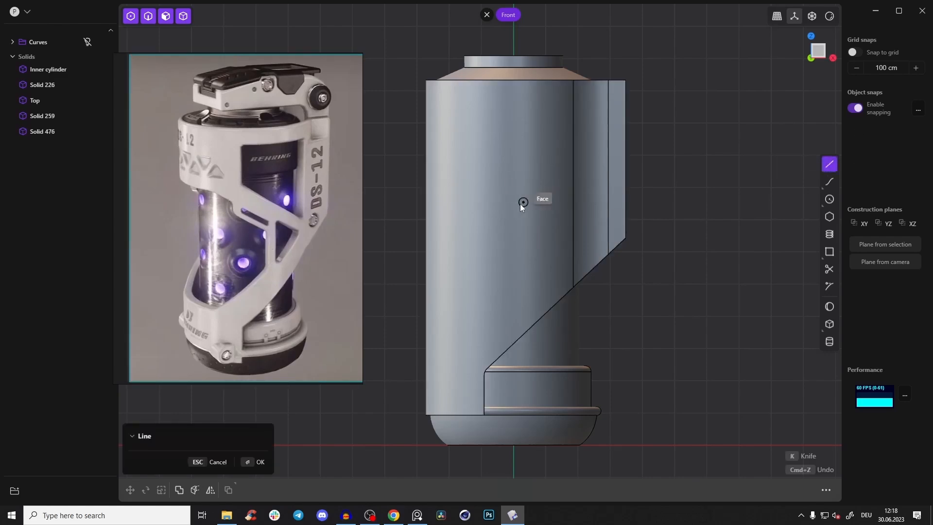